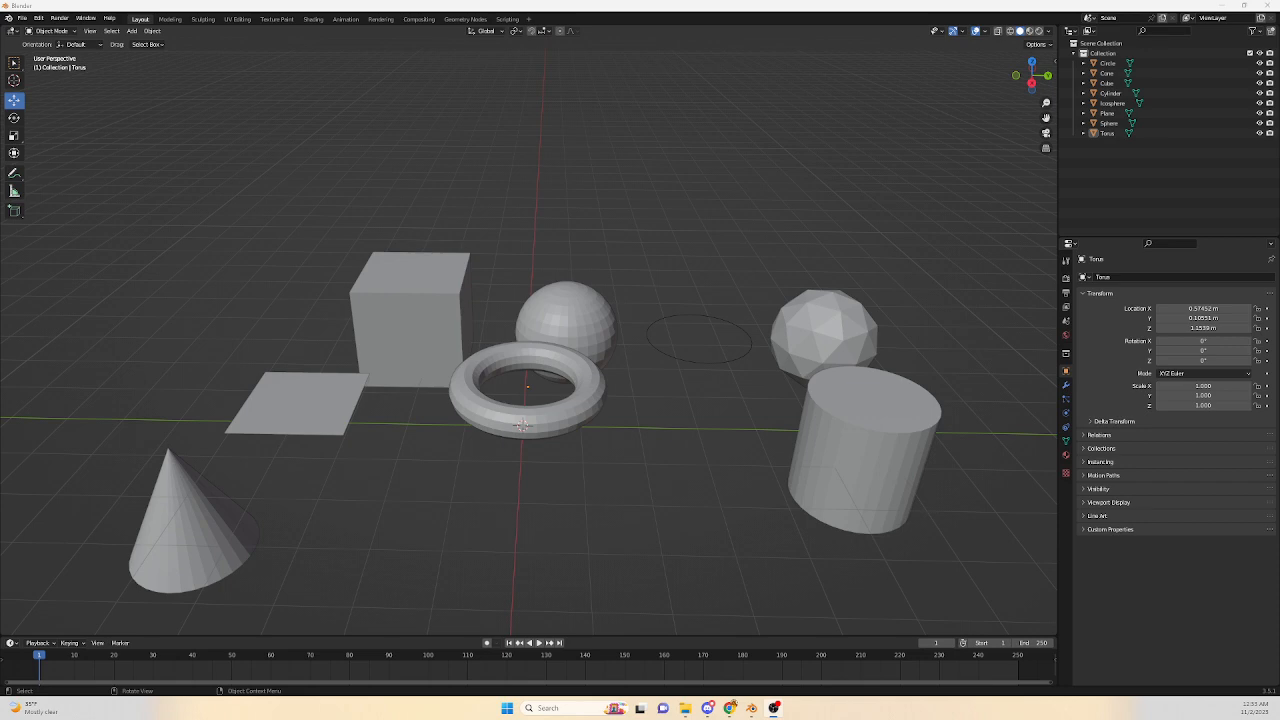
Select and delete all objects in the scene.
{"action": "key", "text": "a"}
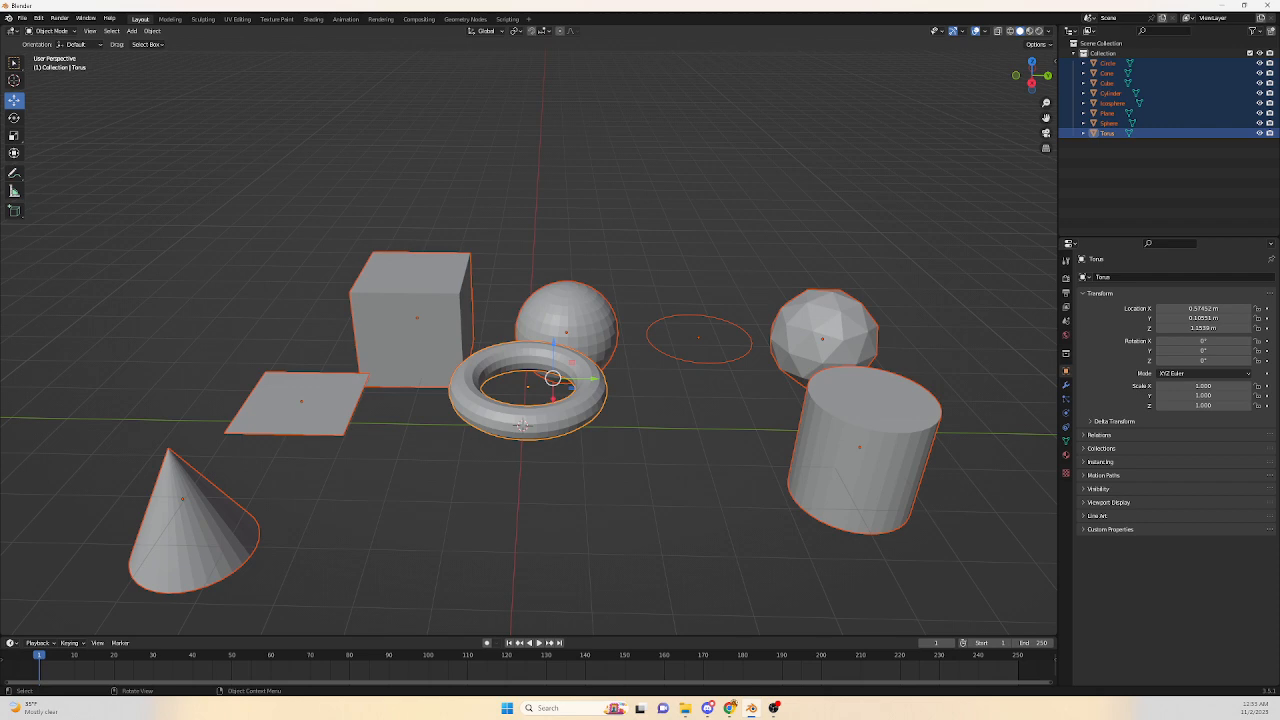
{"action": "key", "text": "Delete"}
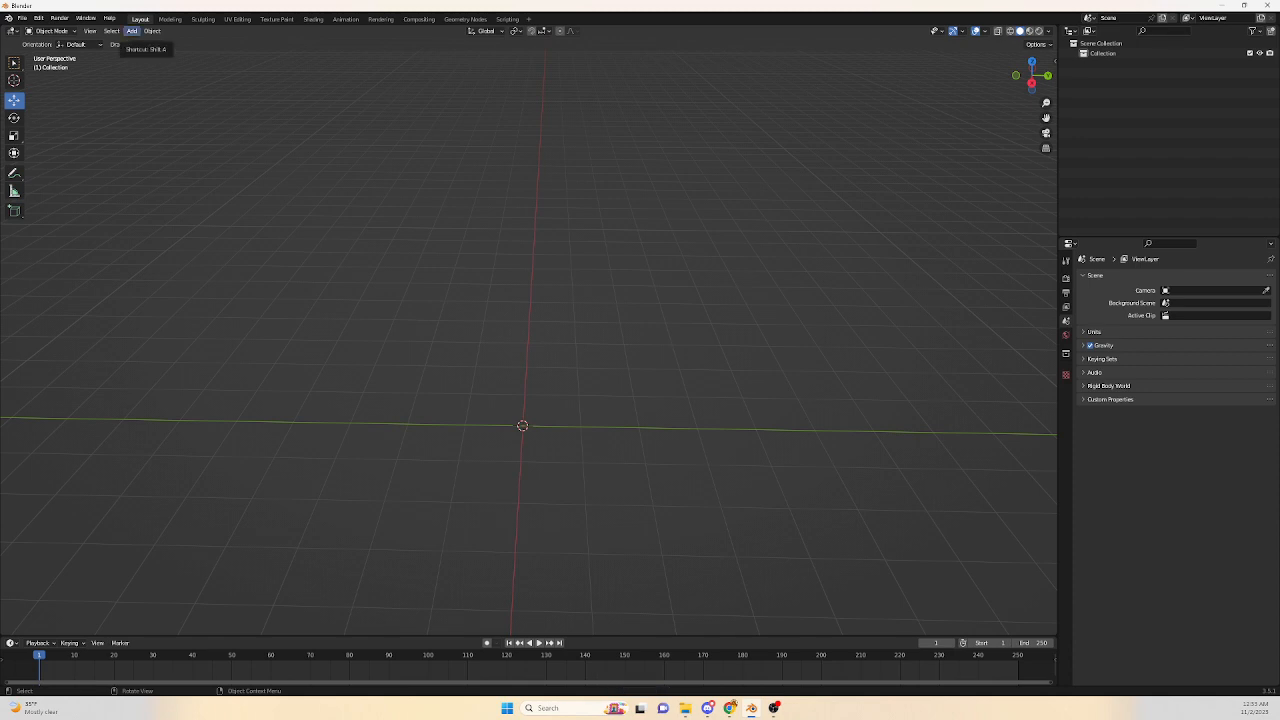
Add a UV Sphere mesh to the empty scene.
{"action": "left_click", "coordinate": [132, 31]}
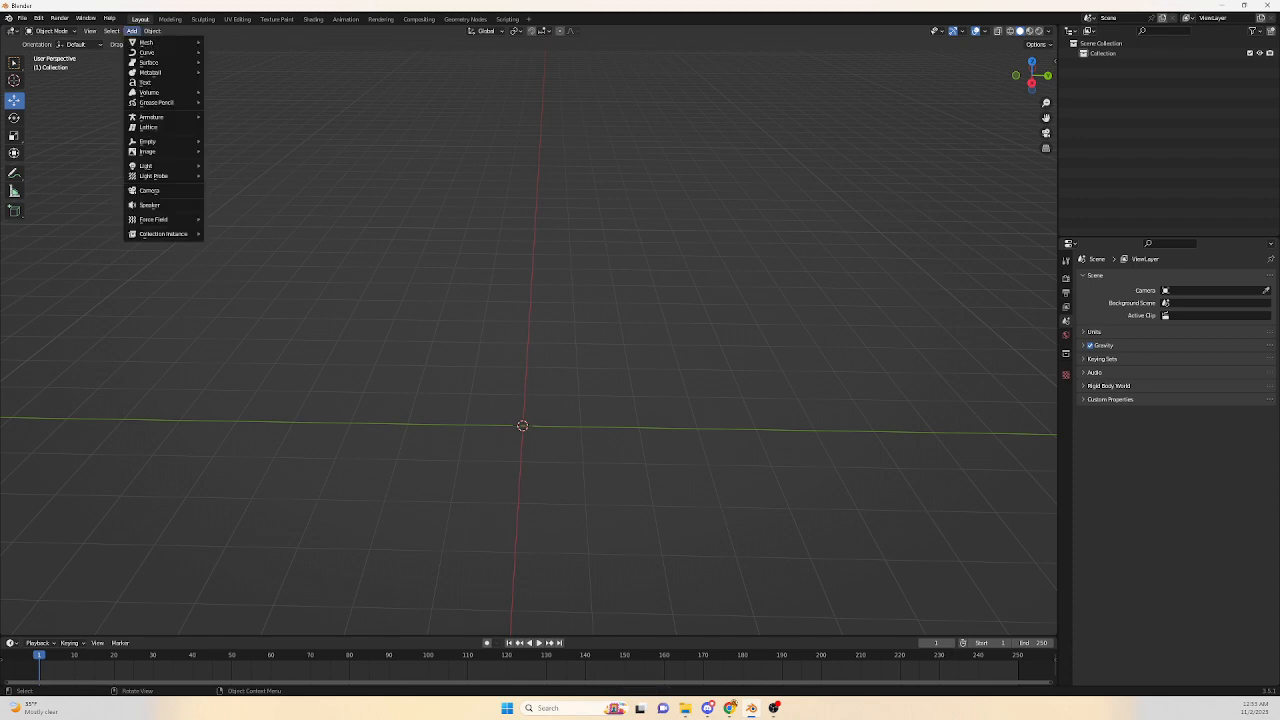
{"action": "mouse_move", "coordinate": [146, 42]}
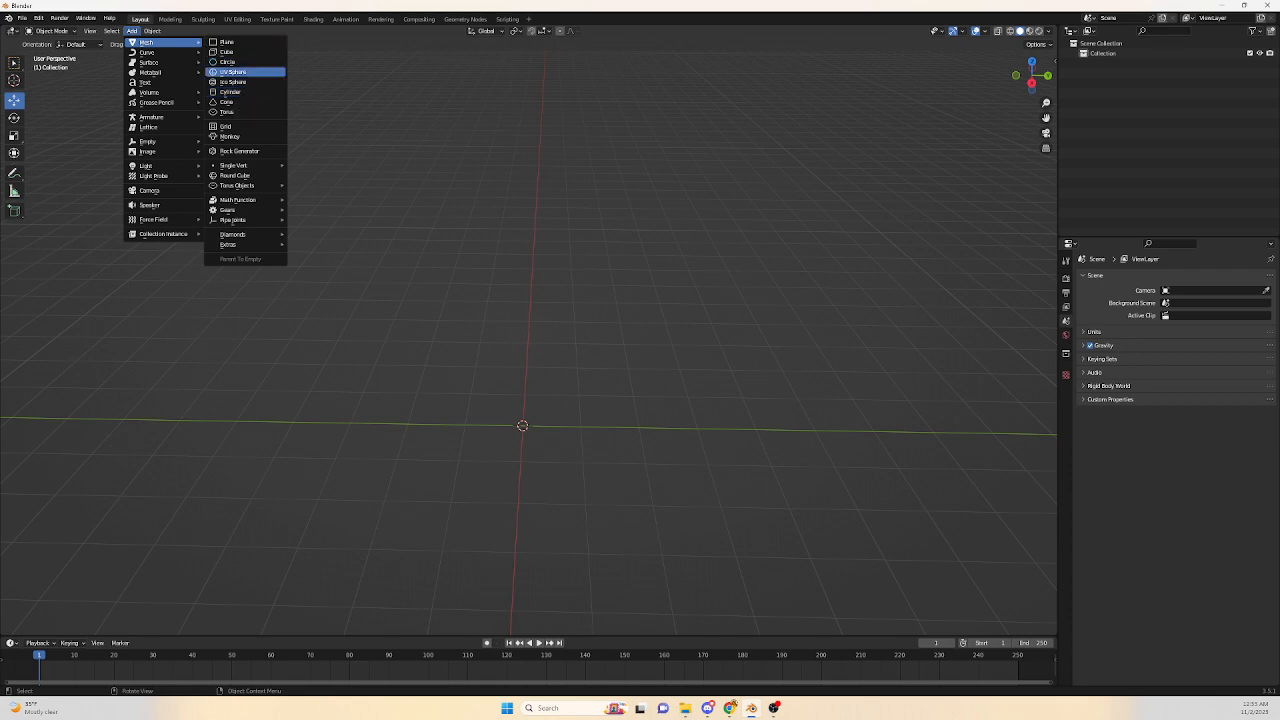
{"action": "left_click", "coordinate": [233, 72]}
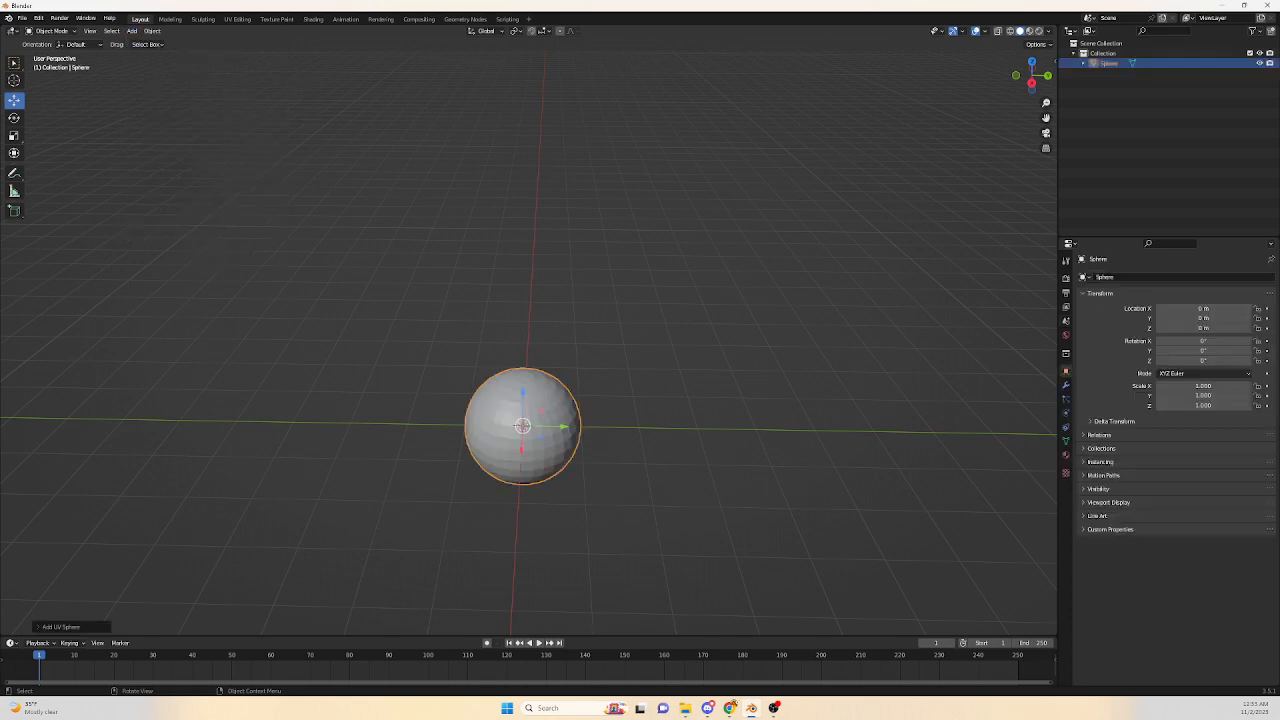
Switch the sphere into Edit Mode.
{"action": "scroll", "coordinate": [528, 342], "scroll_direction": "up", "scroll_amount": 3}
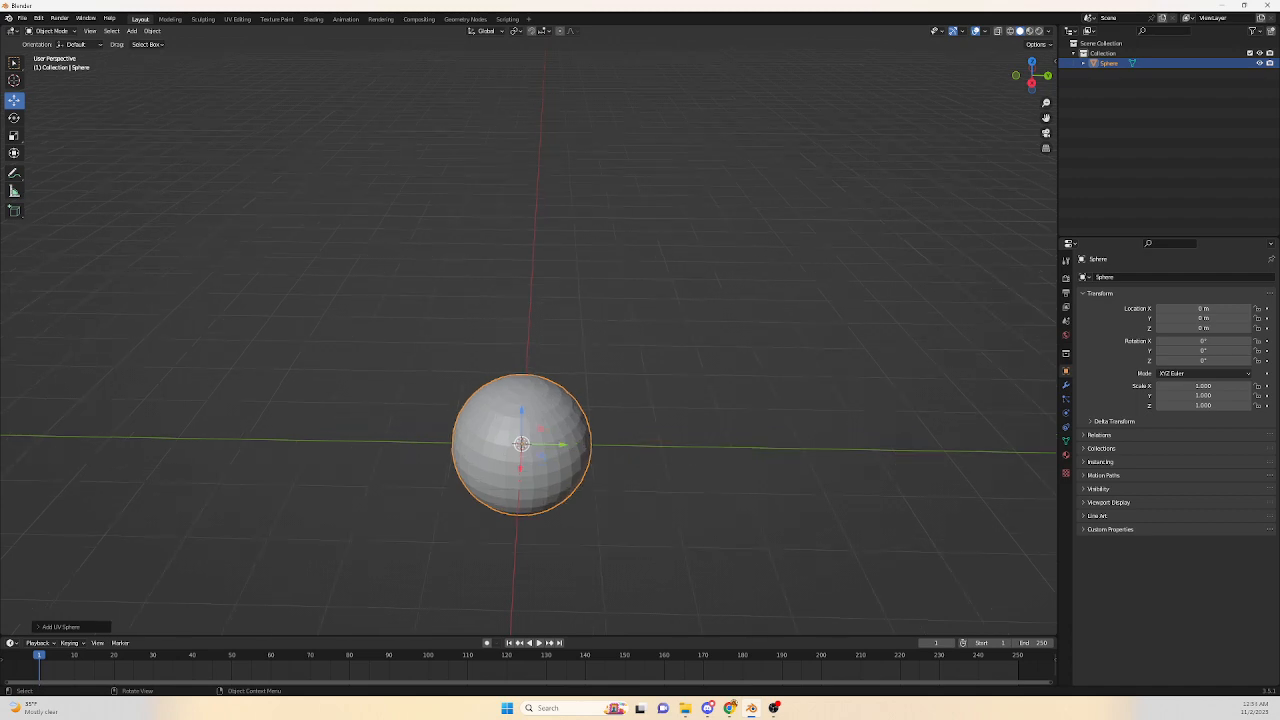
{"action": "middle_click_drag", "start_coordinate": [528, 440], "coordinate": [534, 274], "text": "shift"}
{"action": "scroll", "coordinate": [528, 337], "scroll_direction": "up", "scroll_amount": 2}
{"action": "middle_click_drag", "start_coordinate": [523, 328], "coordinate": [533, 350], "text": "shift"}
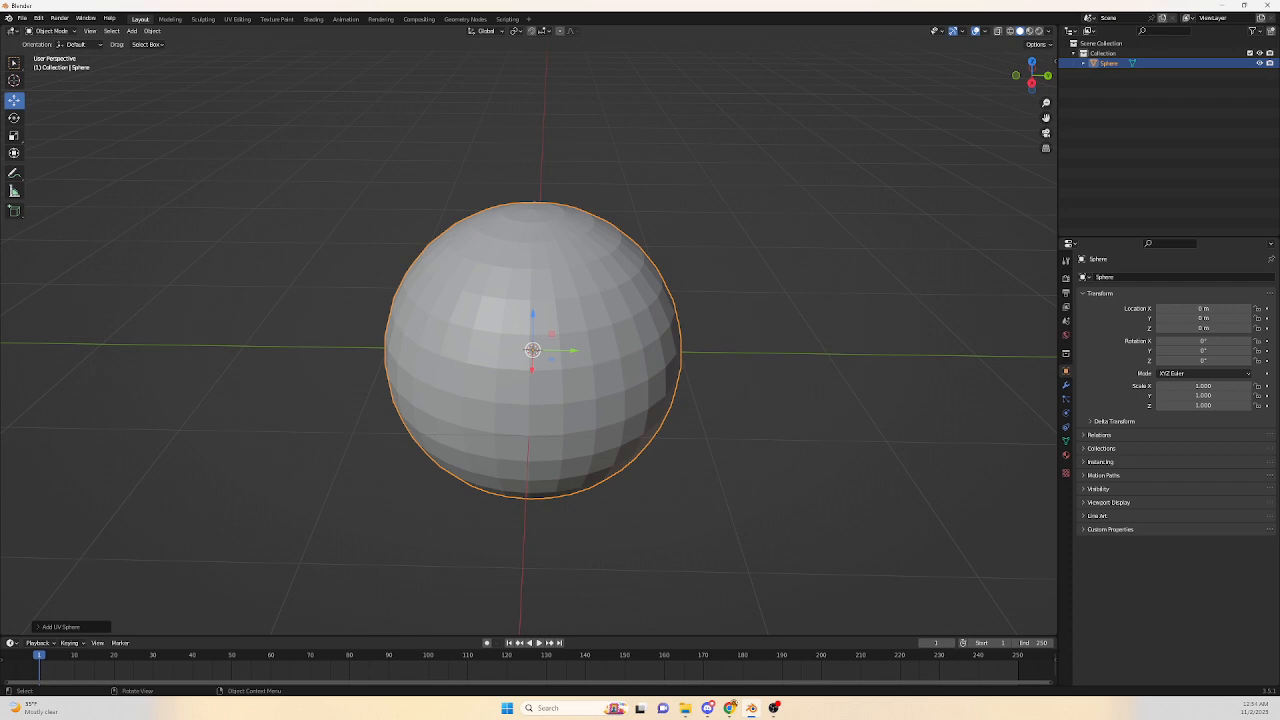
{"action": "scroll", "coordinate": [533, 350], "scroll_direction": "up", "scroll_amount": 2}
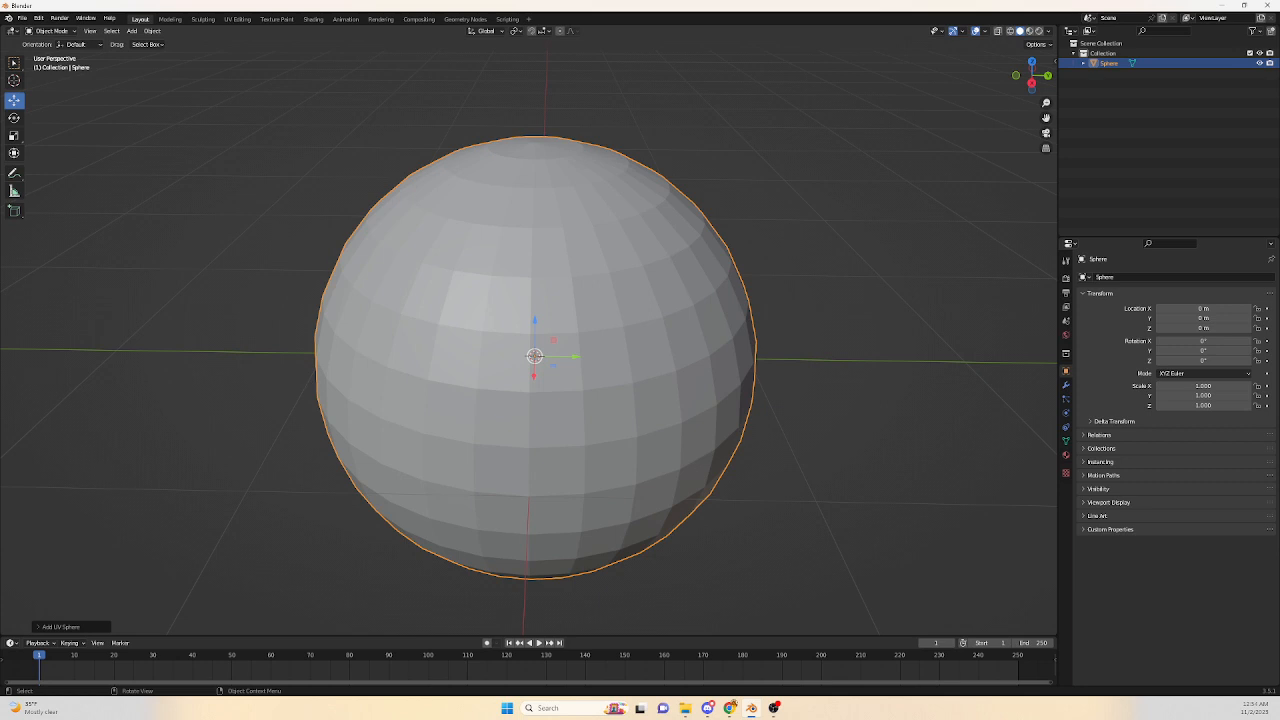
{"action": "mouse_move", "coordinate": [533, 350]}
{"action": "middle_mouse_down"}
{"action": "mouse_move", "coordinate": [468, 460]}
{"action": "mouse_move", "coordinate": [500, 422]}
{"action": "mouse_move", "coordinate": [515, 358]}
{"action": "mouse_move", "coordinate": [512, 272]}
{"action": "mouse_move", "coordinate": [526, 378]}
{"action": "mouse_move", "coordinate": [540, 356]}
{"action": "middle_mouse_up"}
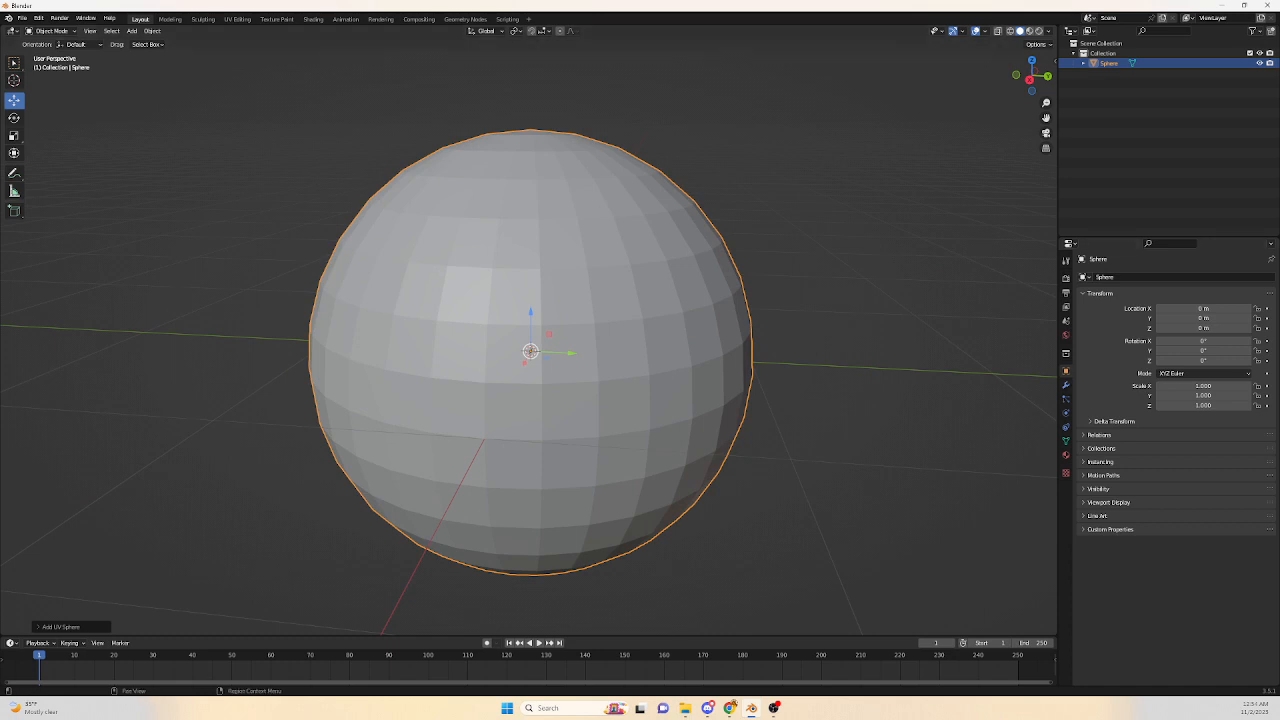
{"action": "scroll", "coordinate": [540, 356], "scroll_direction": "down", "scroll_amount": 1}
{"action": "middle_click_drag", "start_coordinate": [540, 356], "coordinate": [559, 402], "text": "shift"}
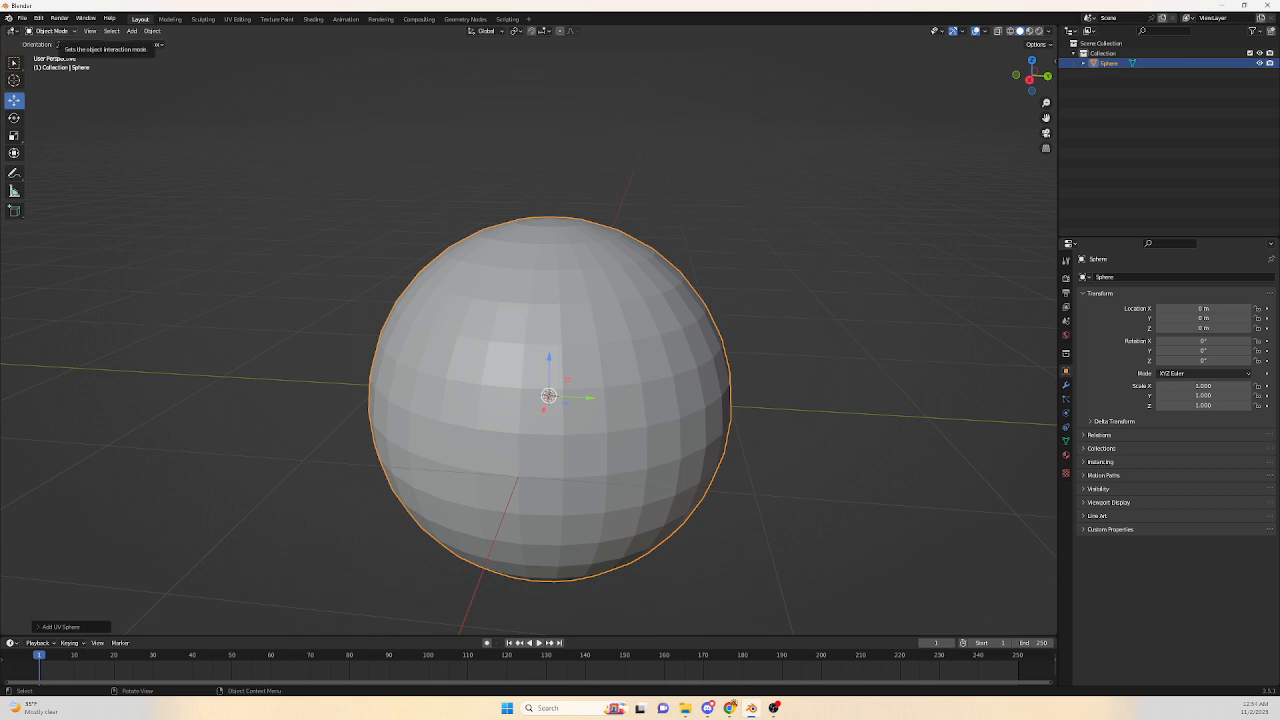
{"action": "left_click", "coordinate": [52, 31]}
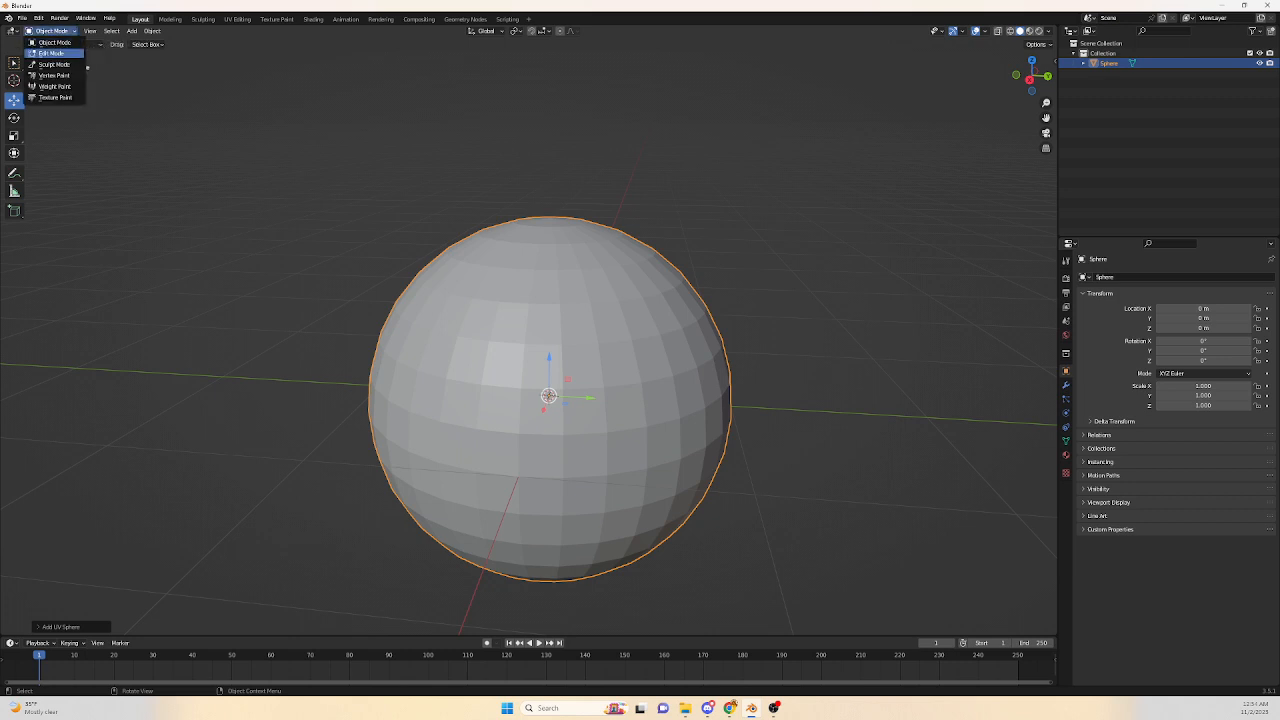
{"action": "left_click", "coordinate": [51, 54]}
Toggle the sphere between Object Mode and Edit Mode several times, finishing in Edit Mode.
{"action": "key", "text": "Tab"}
{"action": "key", "text": "Tab"}
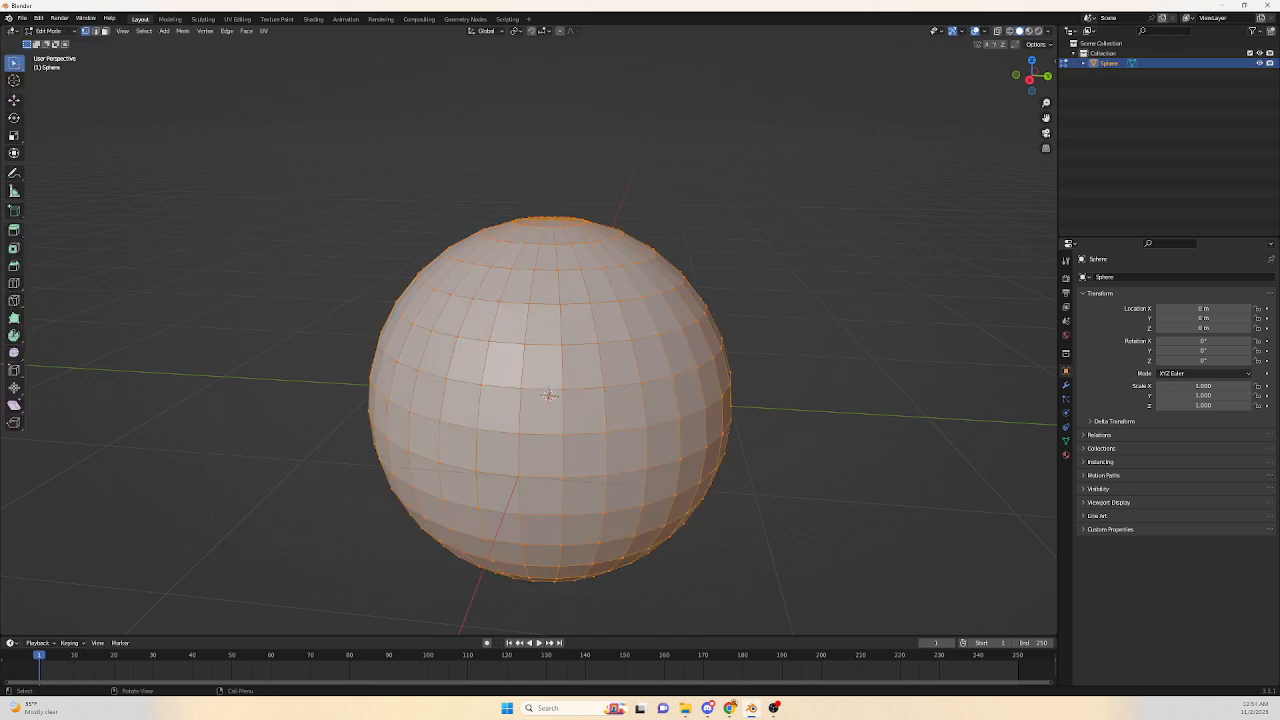
{"action": "key", "text": "Tab"}
{"action": "key", "text": "Tab"}
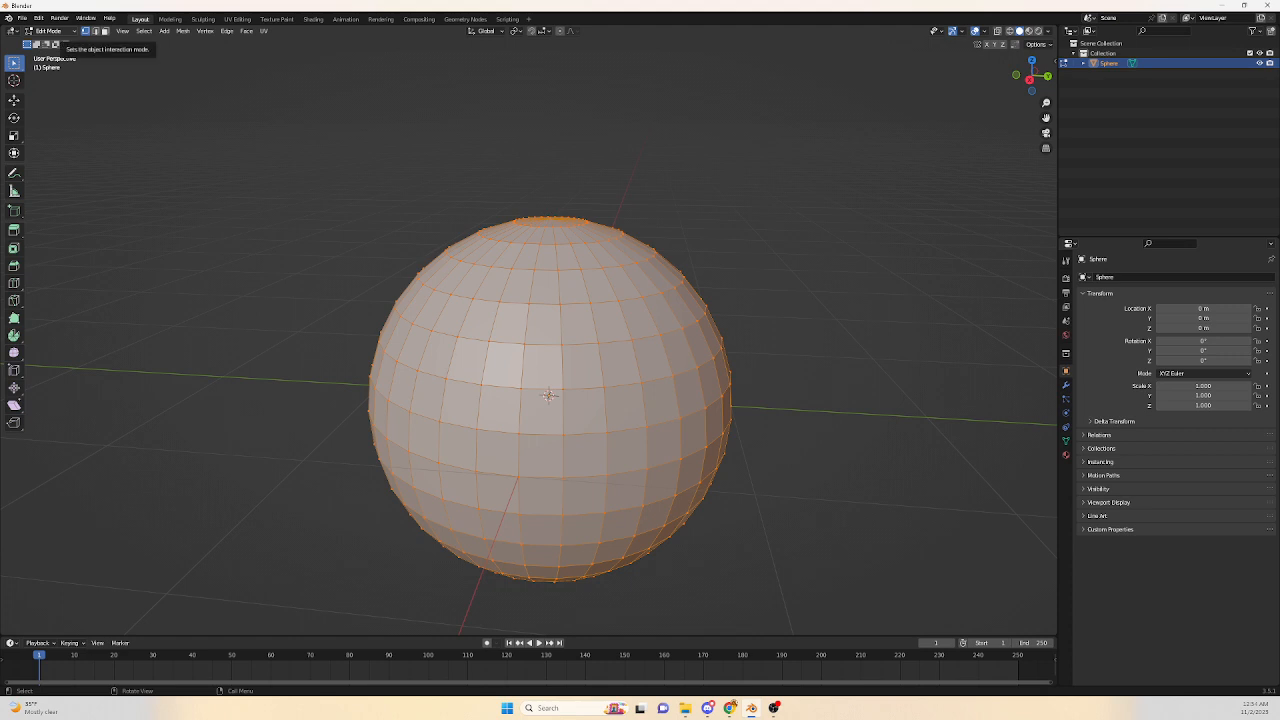
{"action": "left_click", "coordinate": [48, 31]}
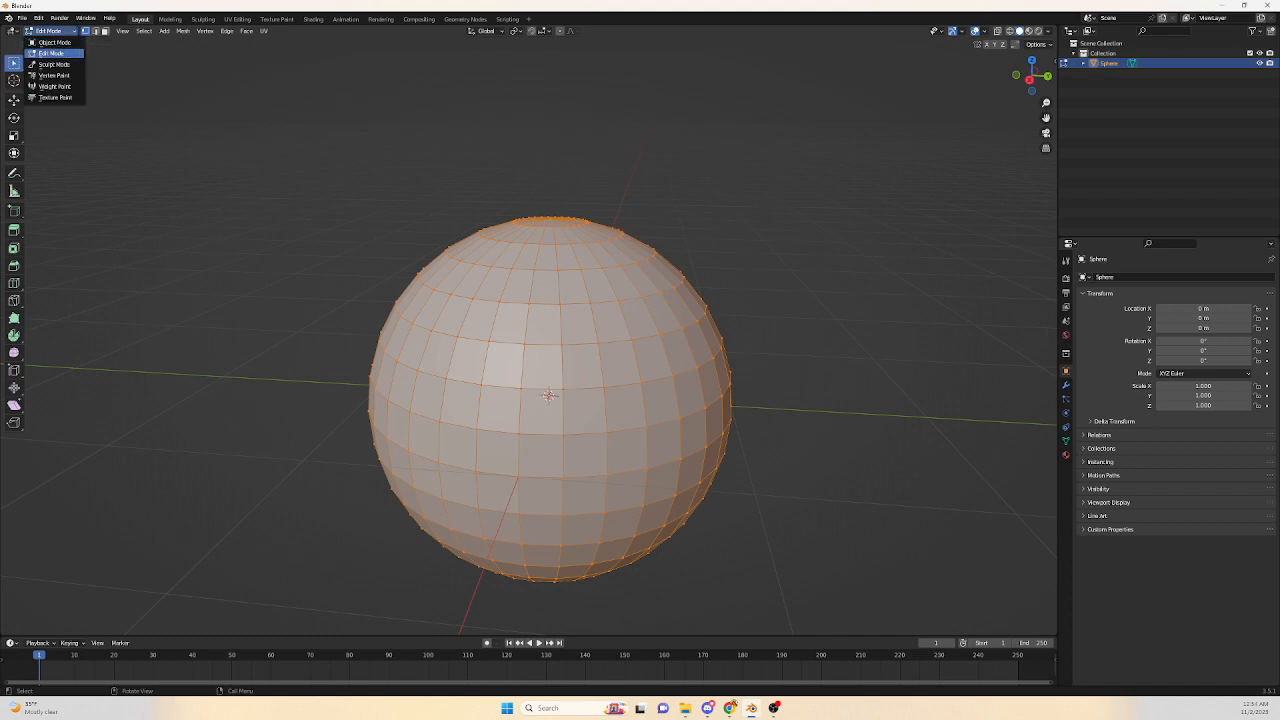
{"action": "left_click", "coordinate": [50, 53]}
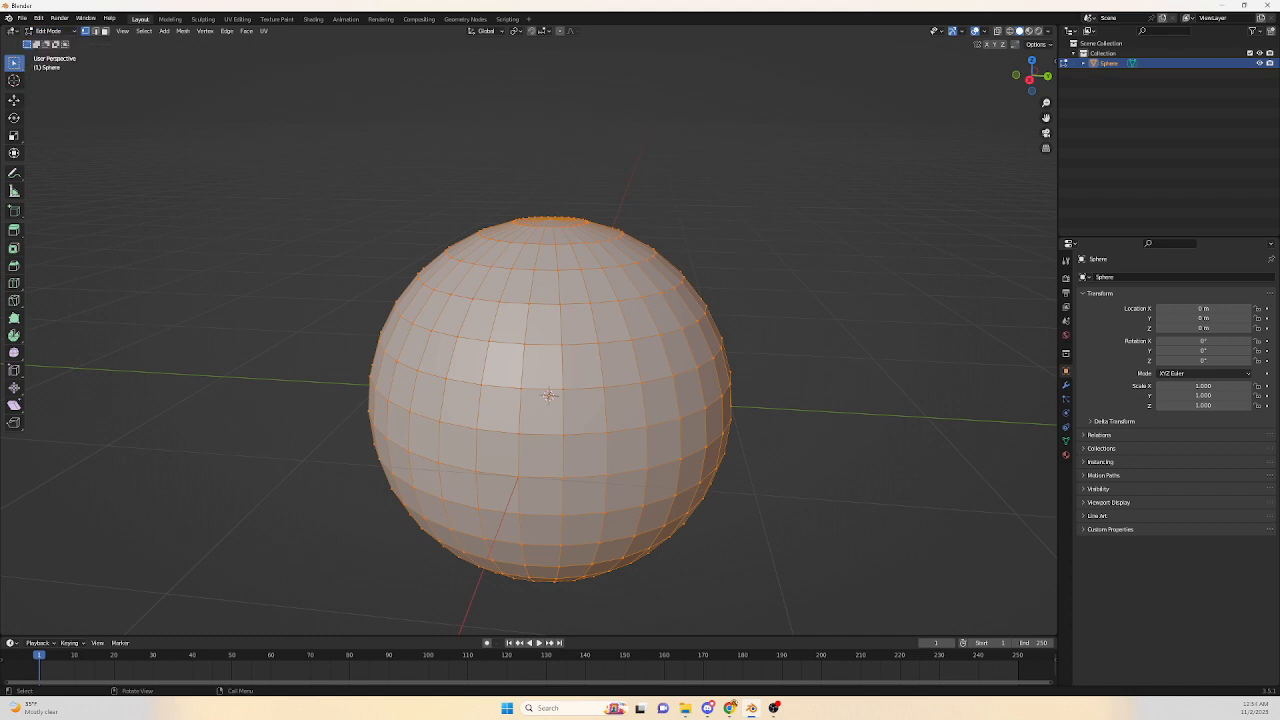
{"action": "key", "text": "Tab"}
{"action": "key", "text": "Tab"}
Deselect all of the sphere's geometry in Edit Mode.
{"action": "middle_click_drag", "start_coordinate": [550, 300], "coordinate": [555, 395]}
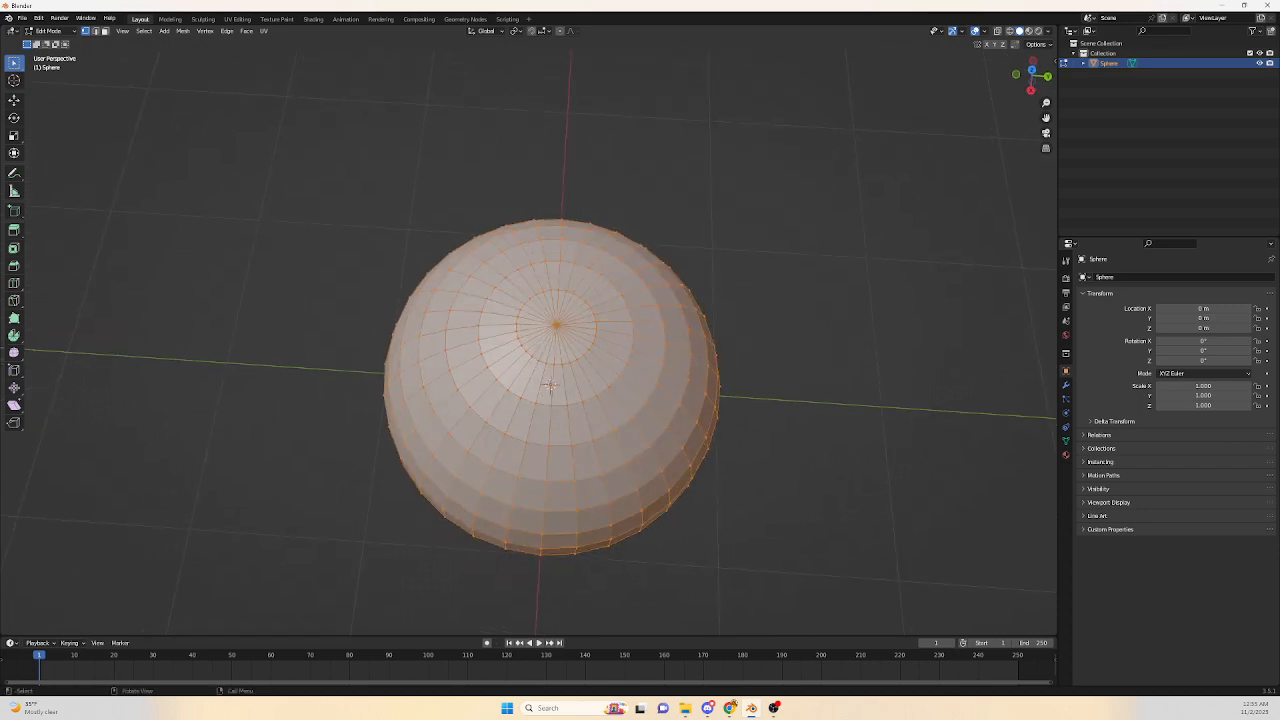
{"action": "scroll", "coordinate": [549, 387], "scroll_direction": "up", "scroll_amount": 2}
{"action": "middle_click_drag", "start_coordinate": [555, 393], "coordinate": [561, 423]}
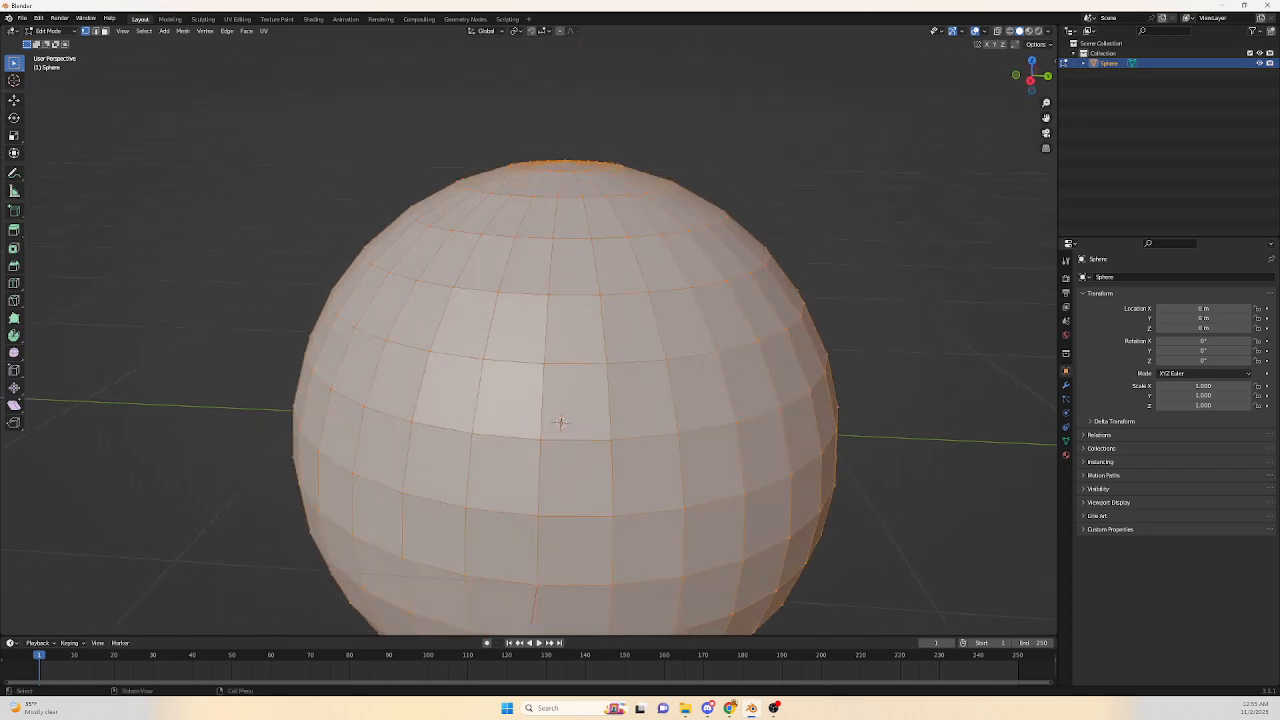
{"action": "key", "text": "Tab"}
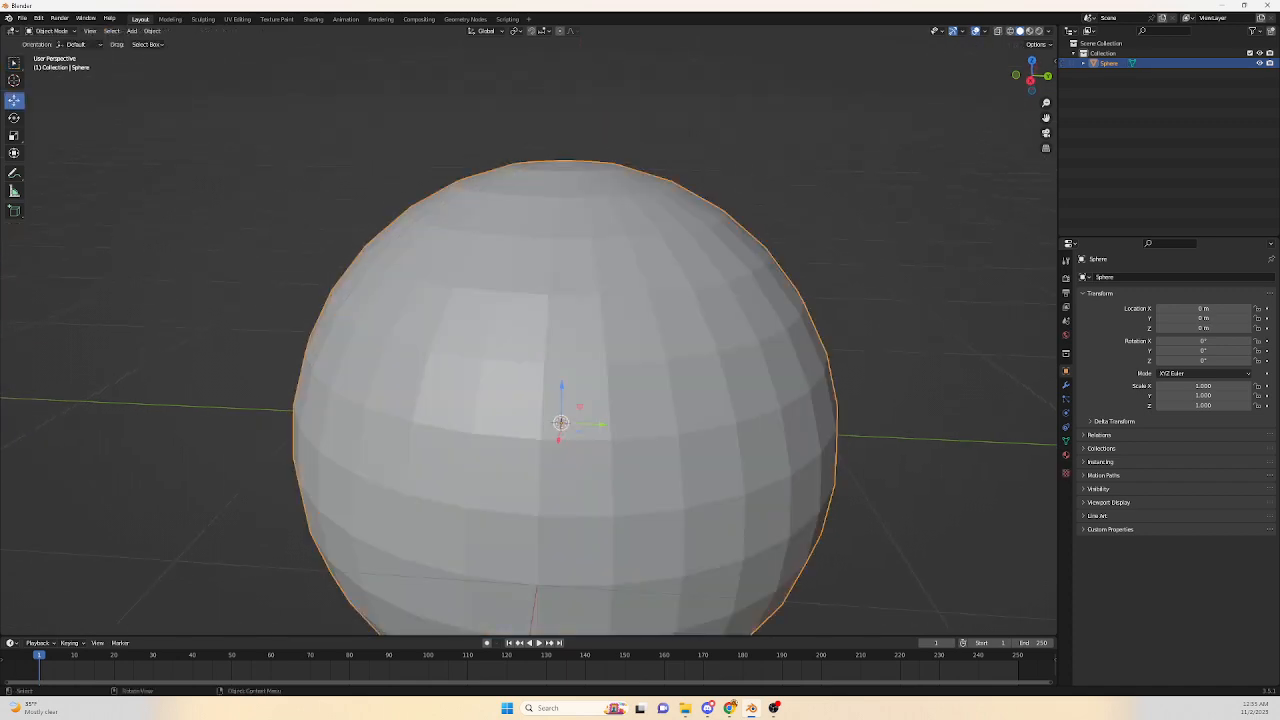
{"action": "key", "text": "Tab"}
{"action": "key", "text": "alt+a"}
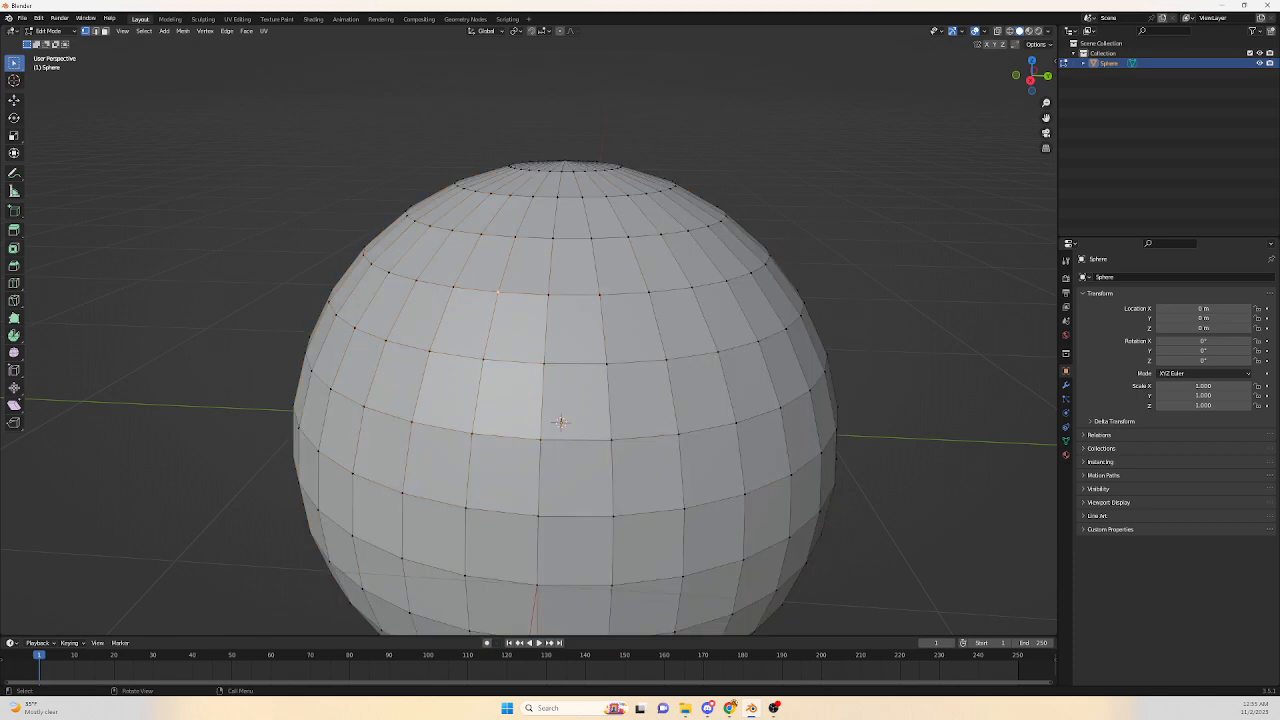
Switch to edge select mode and select individual edges around a face on the sphere's upper left.
{"action": "middle_click_drag", "start_coordinate": [560, 422], "coordinate": [539, 385]}
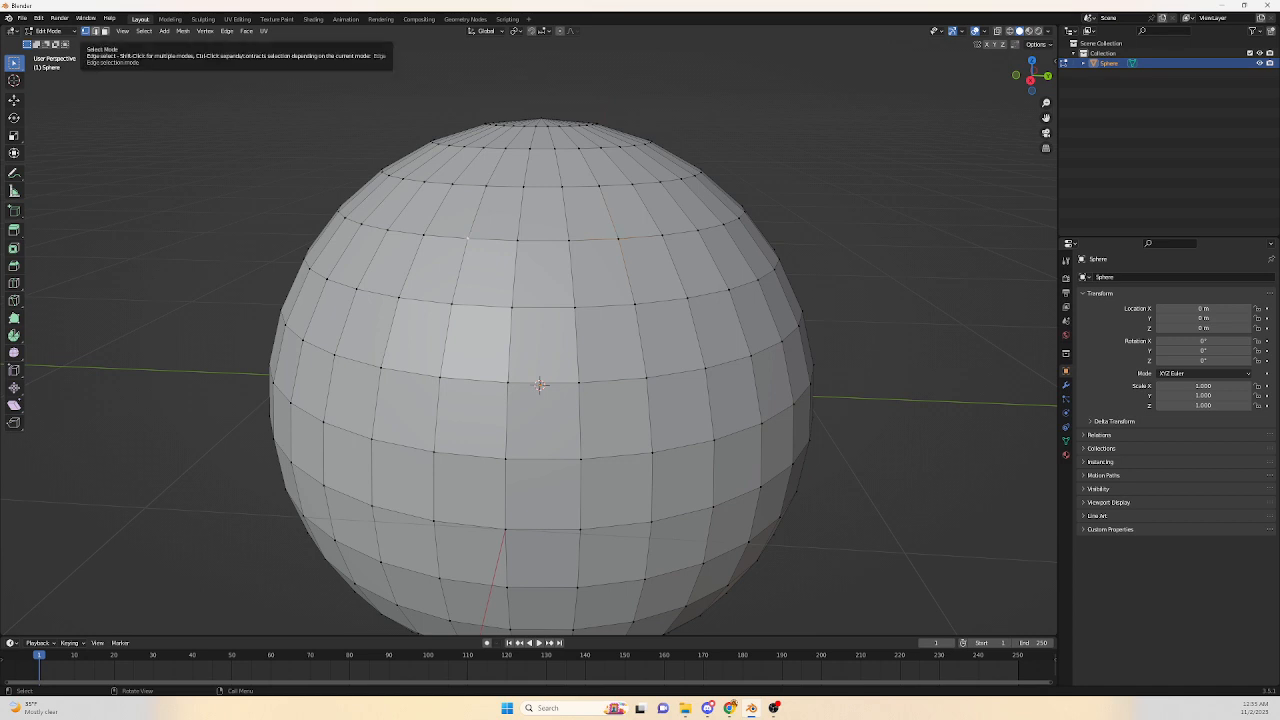
{"action": "left_click", "coordinate": [95, 31]}
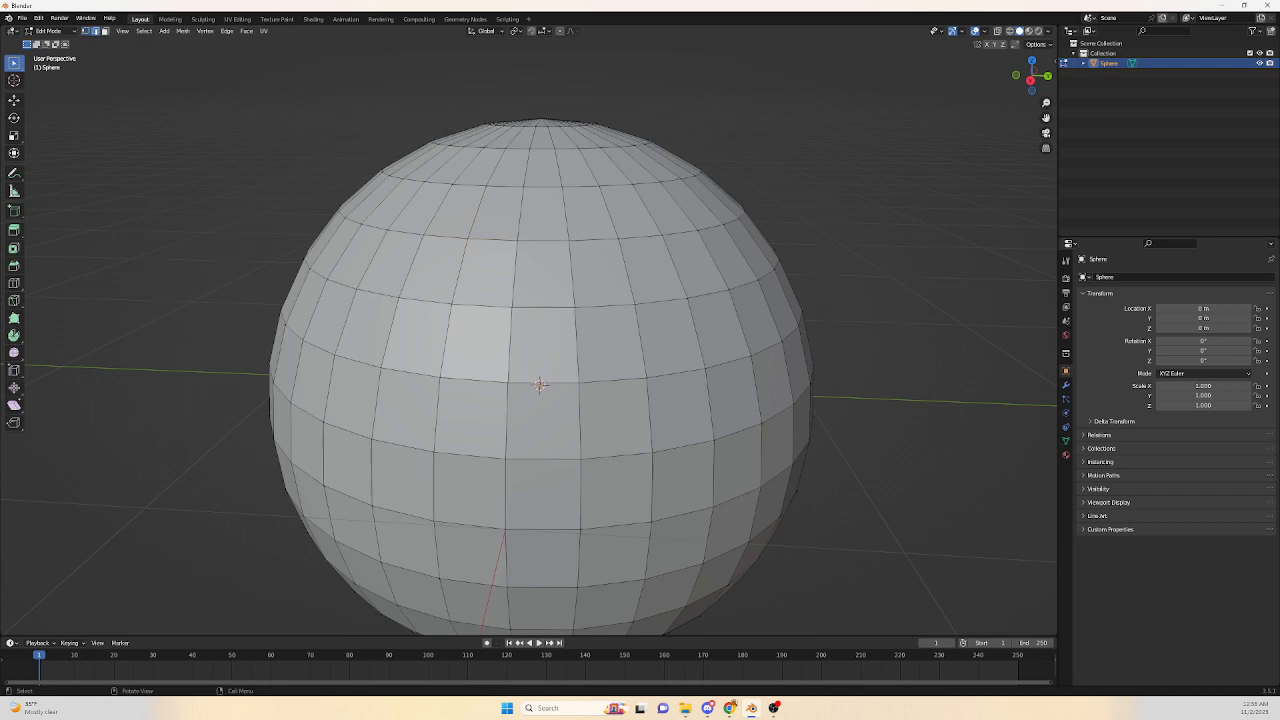
{"action": "left_click", "coordinate": [446, 238]}
{"action": "left_click", "coordinate": [460, 271]}
{"action": "left_click", "coordinate": [427, 301]}
{"action": "left_click", "coordinate": [411, 267]}
{"action": "left_click", "coordinate": [446, 239]}
{"action": "left_click", "coordinate": [460, 271]}
{"action": "left_click", "coordinate": [427, 301]}
{"action": "left_click", "coordinate": [411, 267]}
Switch to face select mode and select single faces on the sphere's upper left.
{"action": "key", "text": "3"}
{"action": "left_click", "coordinate": [391, 264]}
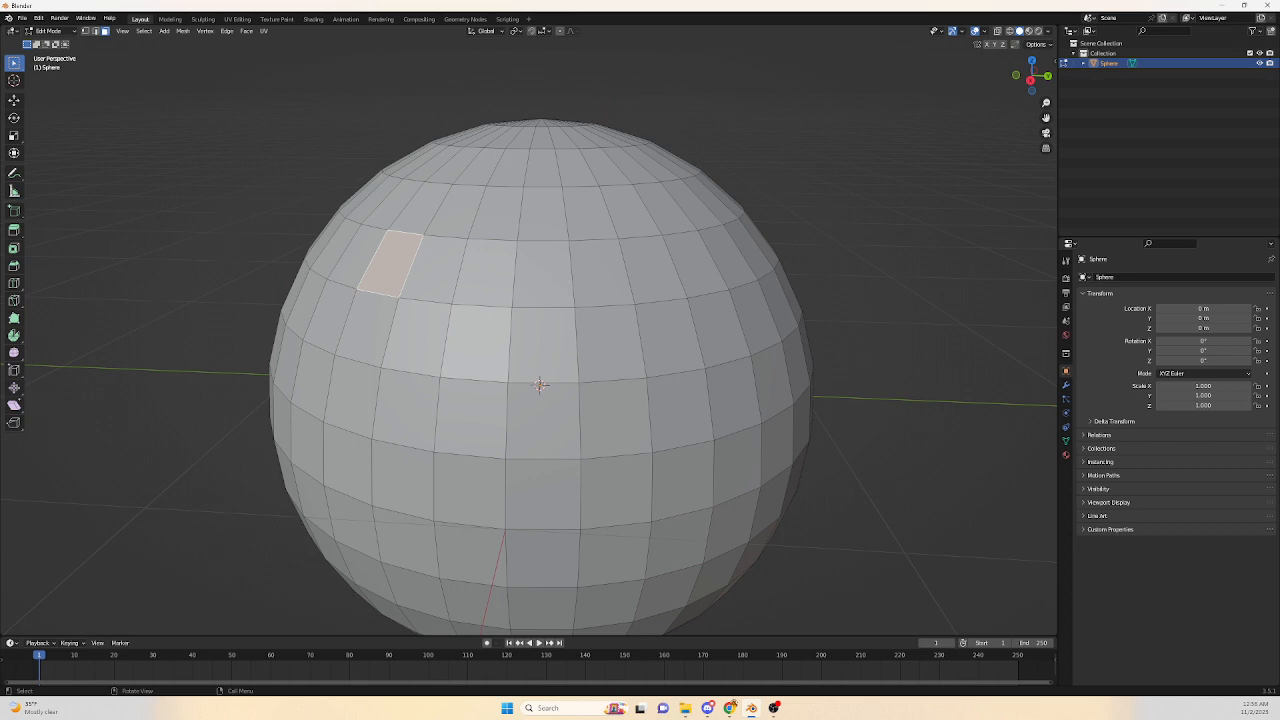
{"action": "left_click", "coordinate": [434, 270]}
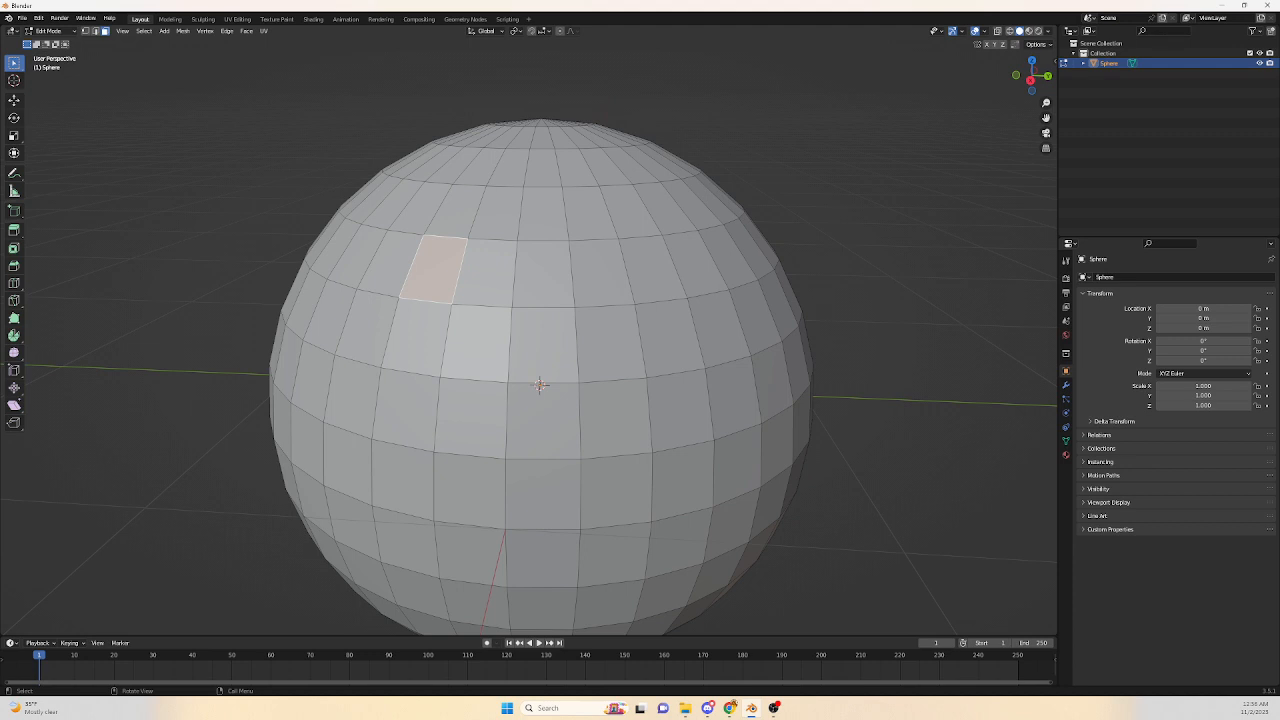
Cycle through vertex and edge select modes, then reselect the upper-left face in face select mode.
{"action": "key", "text": "1"}
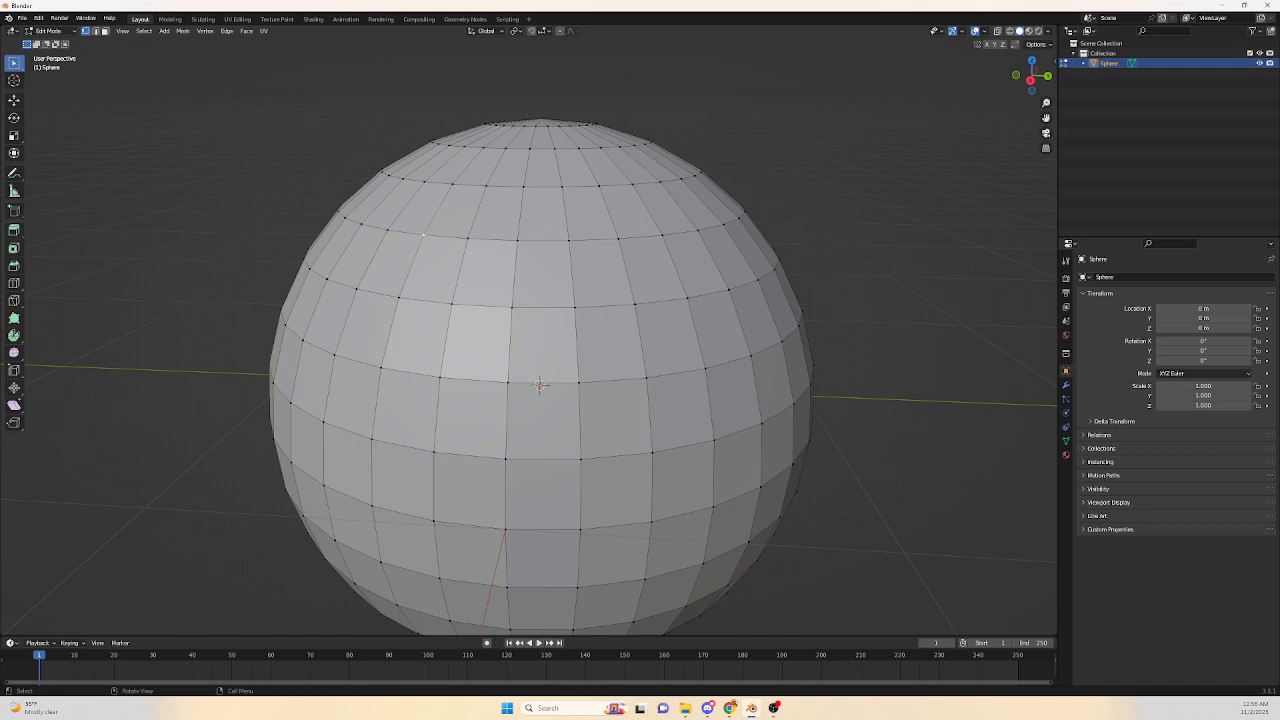
{"action": "key", "text": "2"}
{"action": "left_click", "coordinate": [445, 238]}
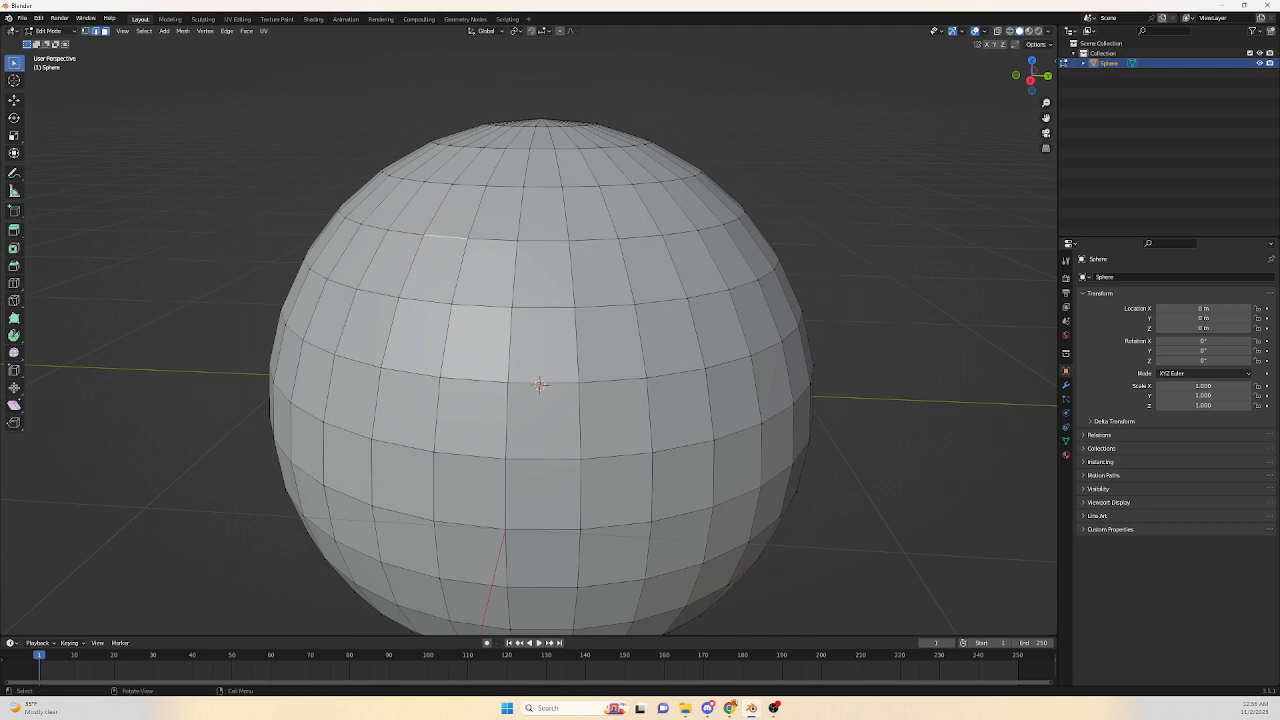
{"action": "left_click", "coordinate": [105, 31]}
{"action": "left_click", "coordinate": [434, 270]}
Select single faces on the sphere from an orbited view, ending with the upper-left face.
{"action": "middle_click_drag", "start_coordinate": [540, 385], "coordinate": [538, 390]}
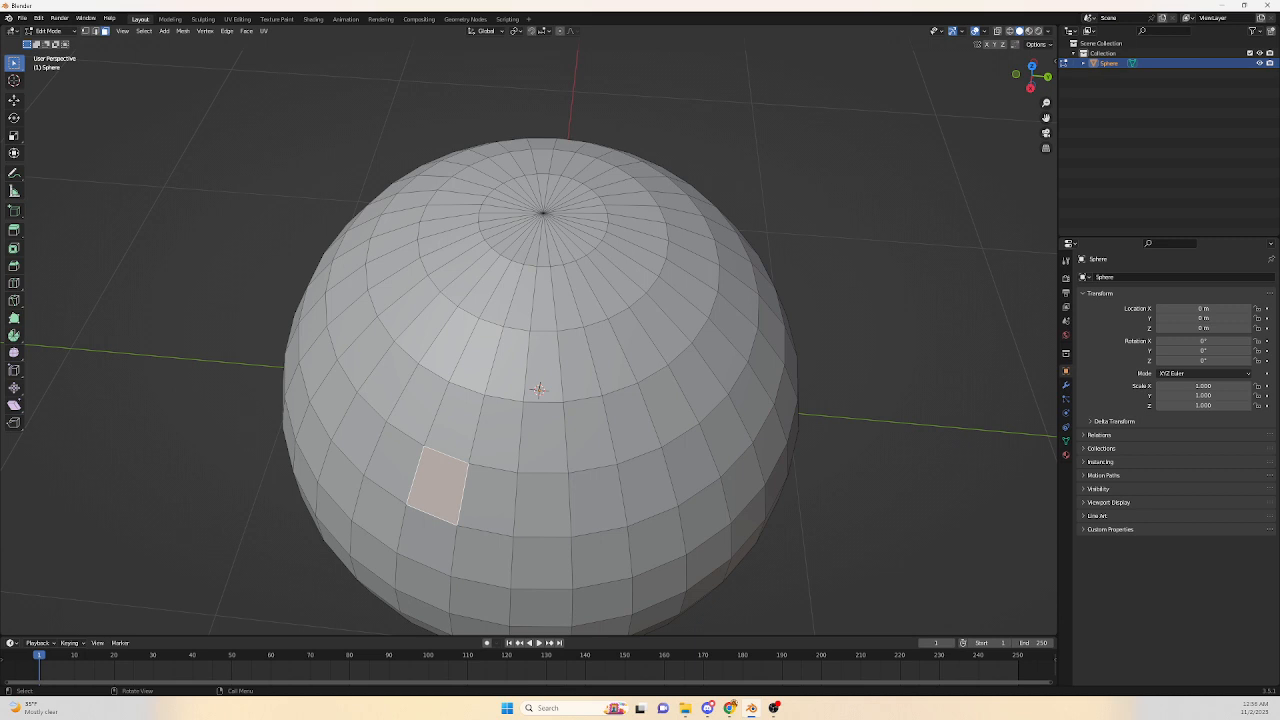
{"action": "left_click", "coordinate": [526, 247]}
{"action": "left_click", "coordinate": [437, 486]}
{"action": "left_click", "coordinate": [526, 247]}
{"action": "left_click", "coordinate": [437, 486]}
{"action": "scroll", "coordinate": [437, 486], "scroll_direction": "up", "scroll_amount": 1}
{"action": "middle_click_drag", "start_coordinate": [437, 486], "coordinate": [436, 423], "text": "shift"}
{"action": "scroll", "coordinate": [434, 397], "scroll_direction": "down", "scroll_amount": 2}
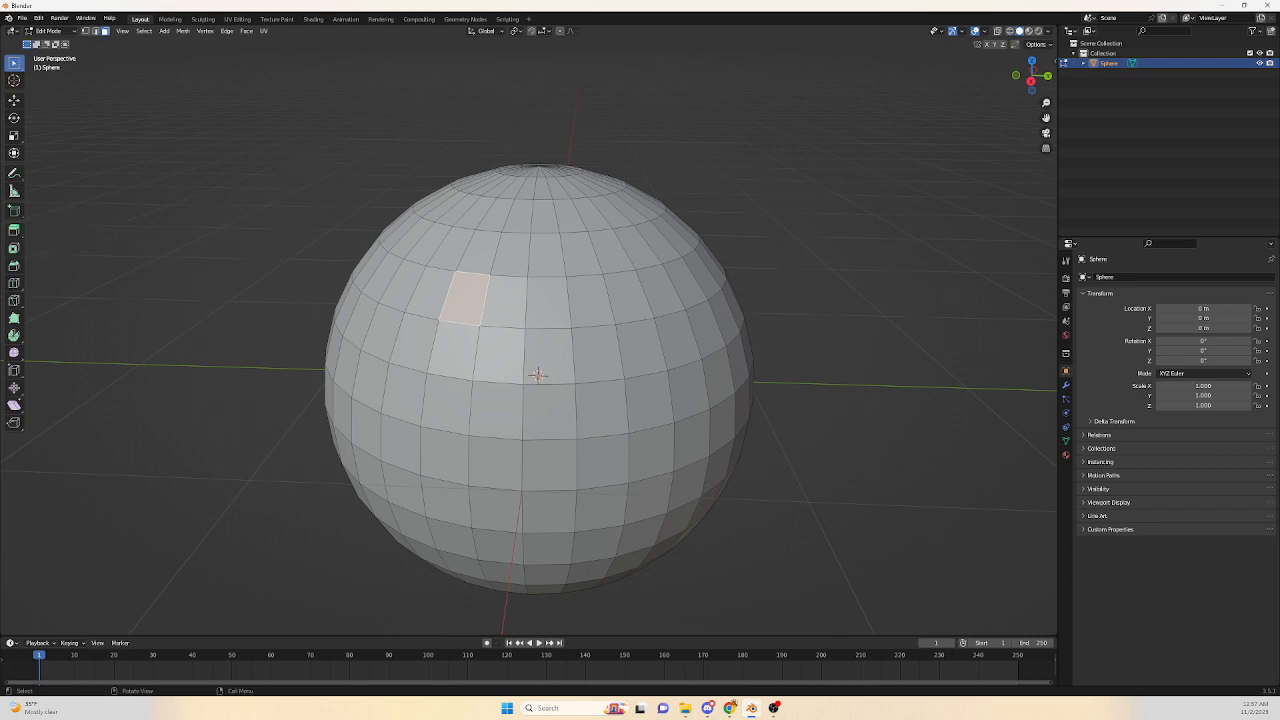
Extrude a face on the sphere's left edge outward and undo the extrusion.
{"action": "left_click", "coordinate": [370, 269]}
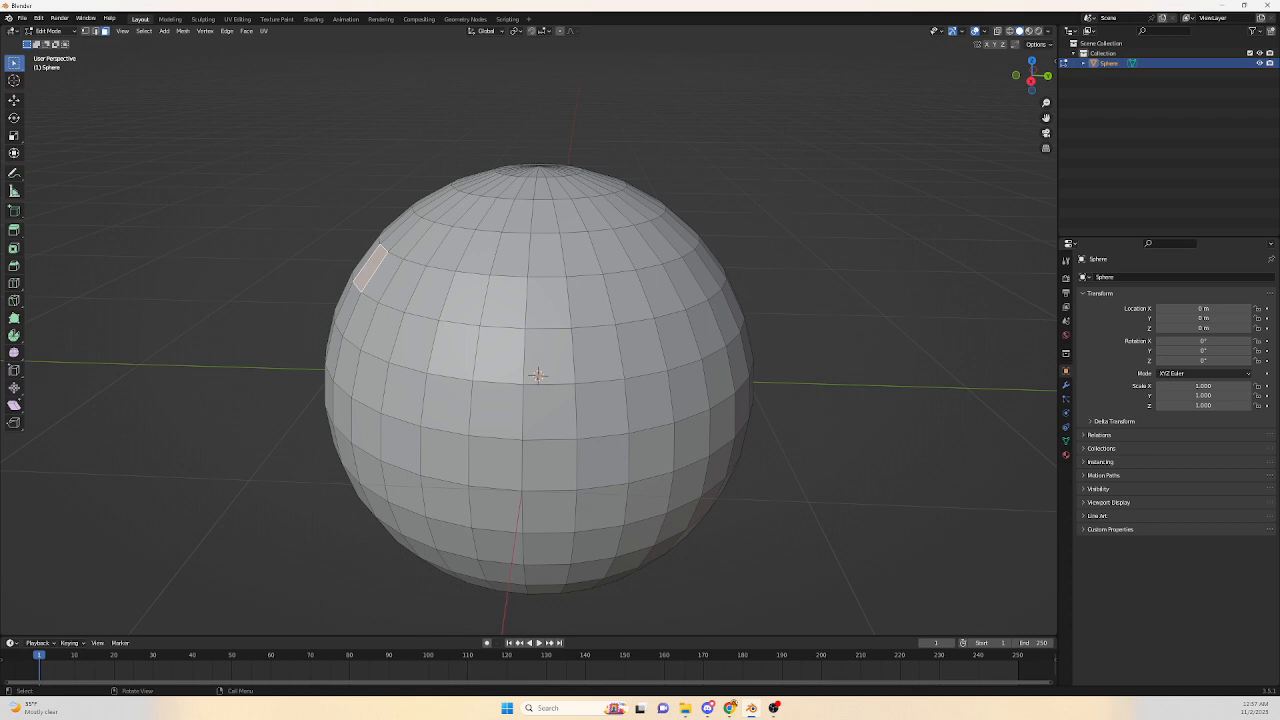
{"action": "key", "text": "e"}
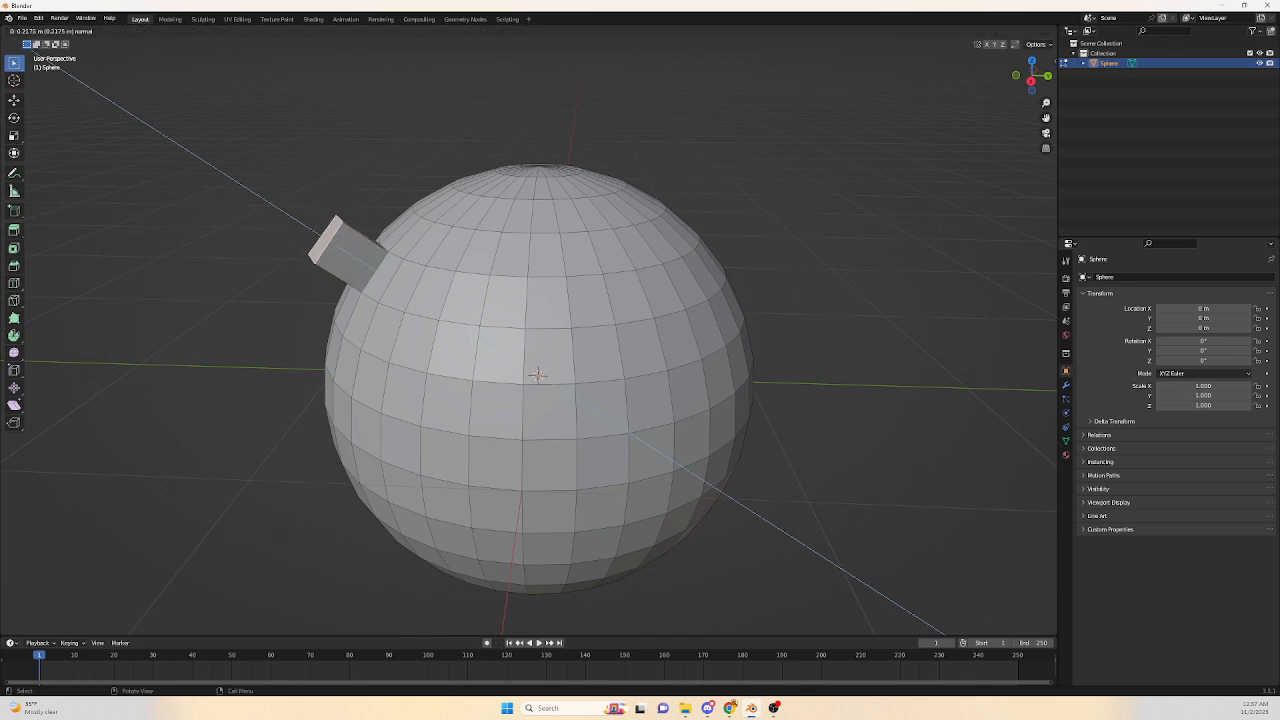
{"action": "key", "text": "Return"}
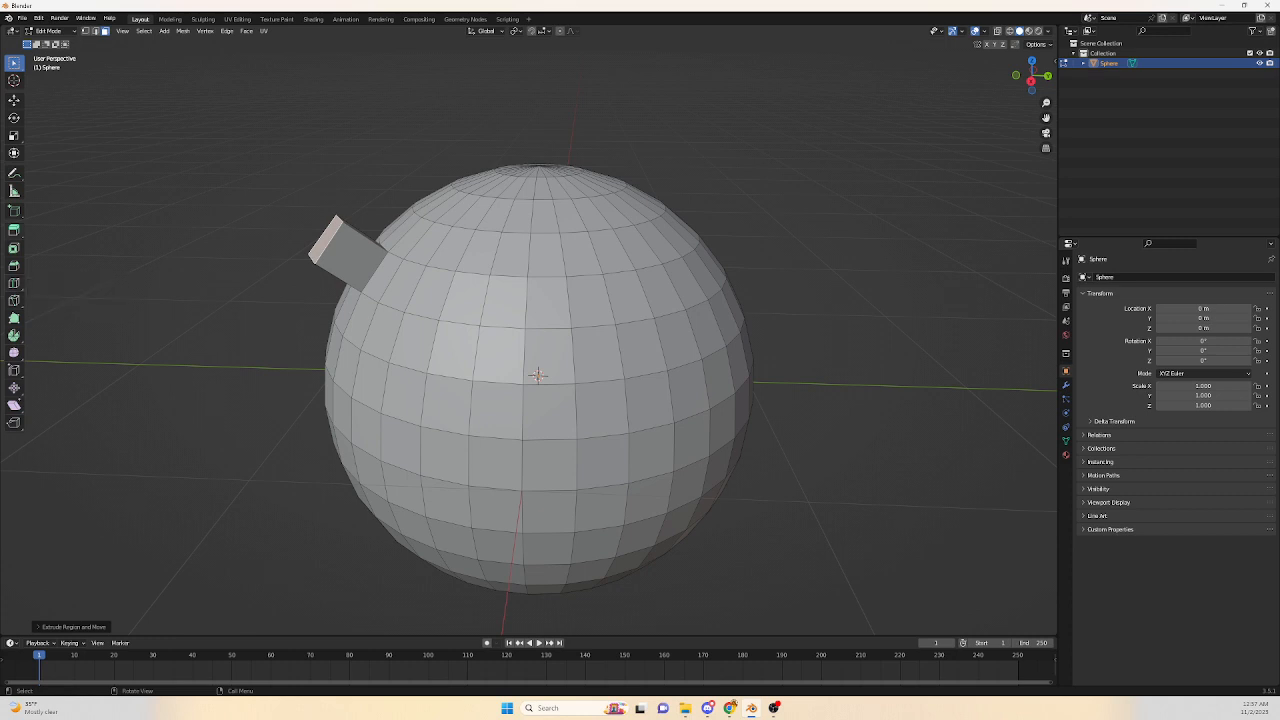
{"action": "key", "text": "ctrl+z"}
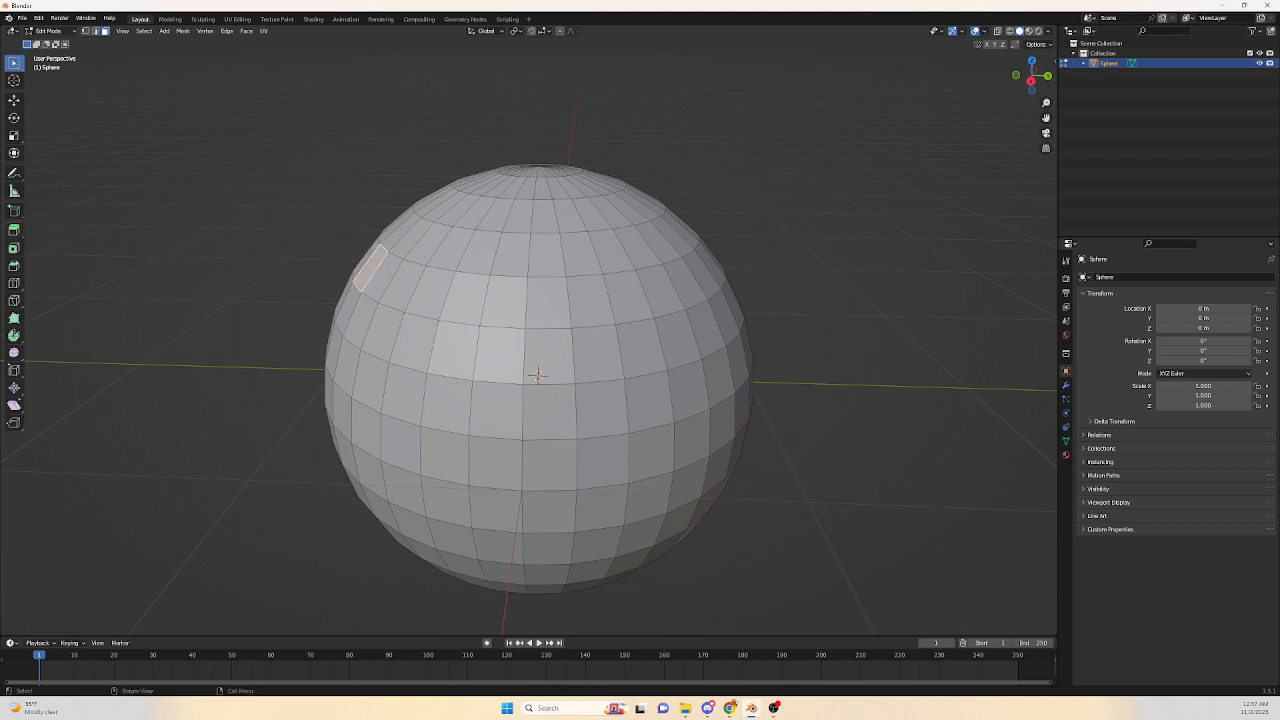
Select the upper-left face and inset it with the Inset Faces tool.
{"action": "left_click", "coordinate": [465, 299]}
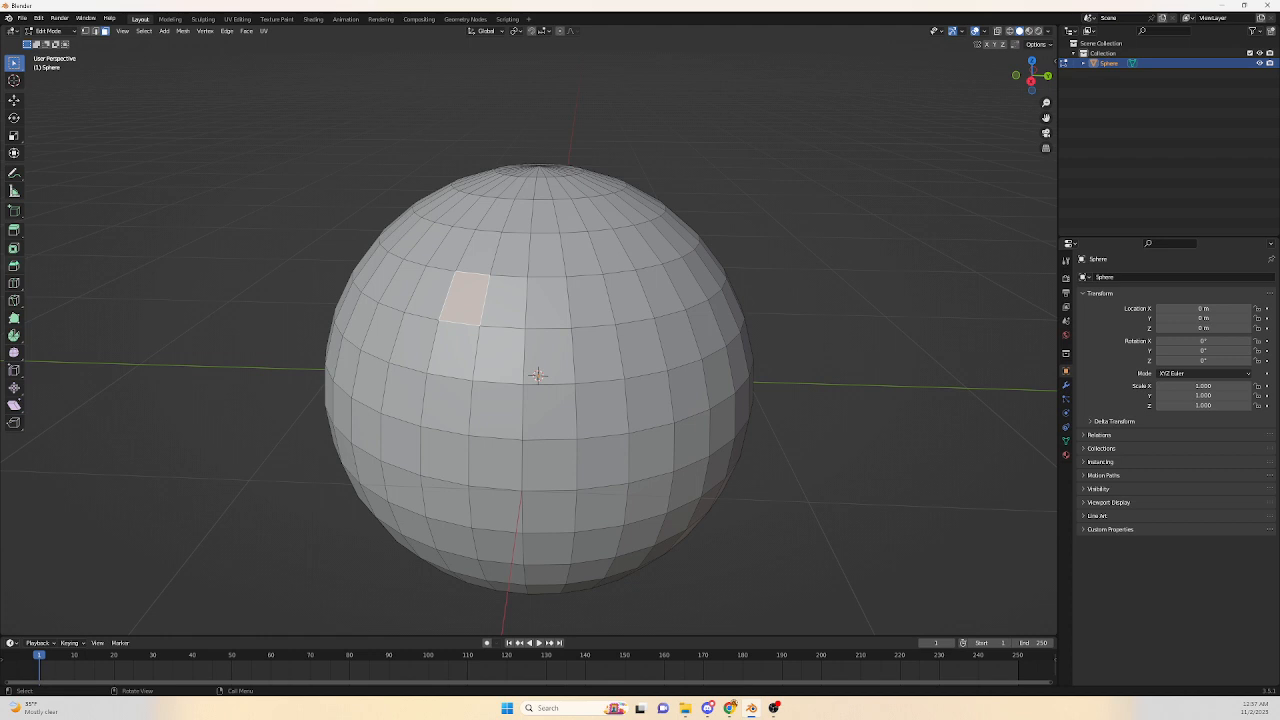
{"action": "left_click", "coordinate": [14, 248]}
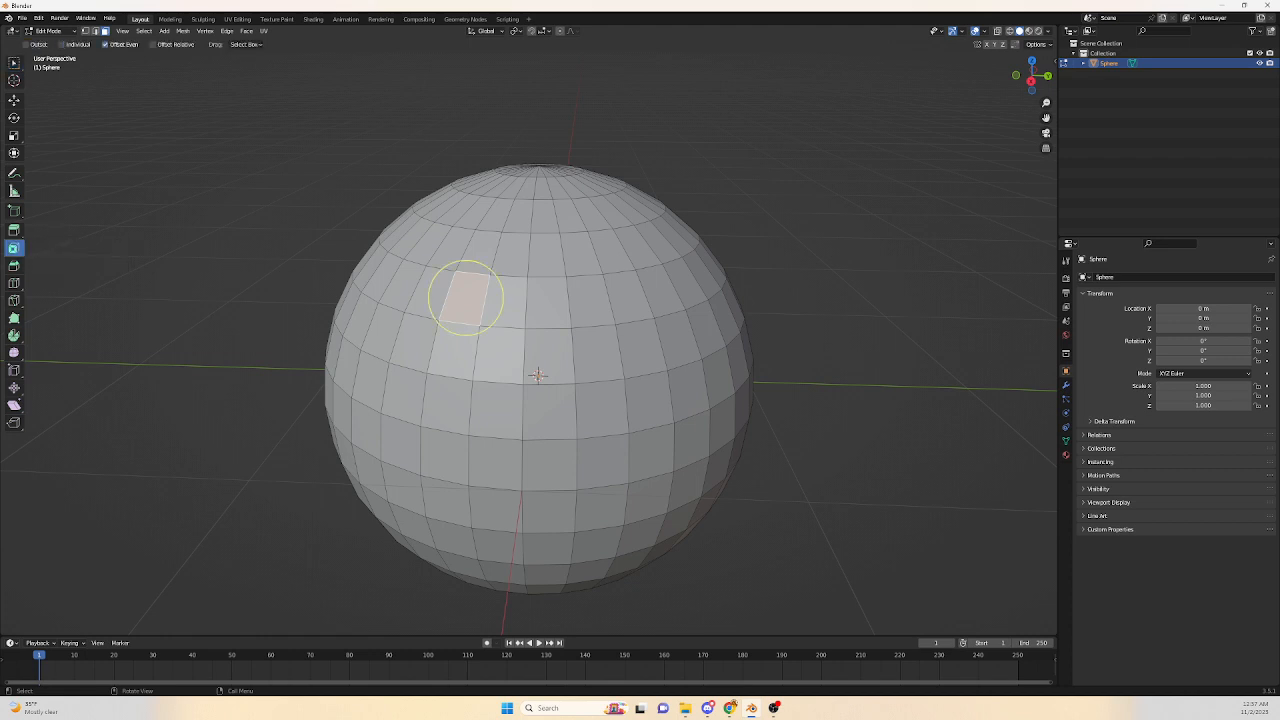
{"action": "mouse_move", "coordinate": [462, 295]}
{"action": "left_mouse_down"}
{"action": "mouse_move", "coordinate": [474, 284]}
{"action": "mouse_move", "coordinate": [465, 297]}
{"action": "left_mouse_up"}
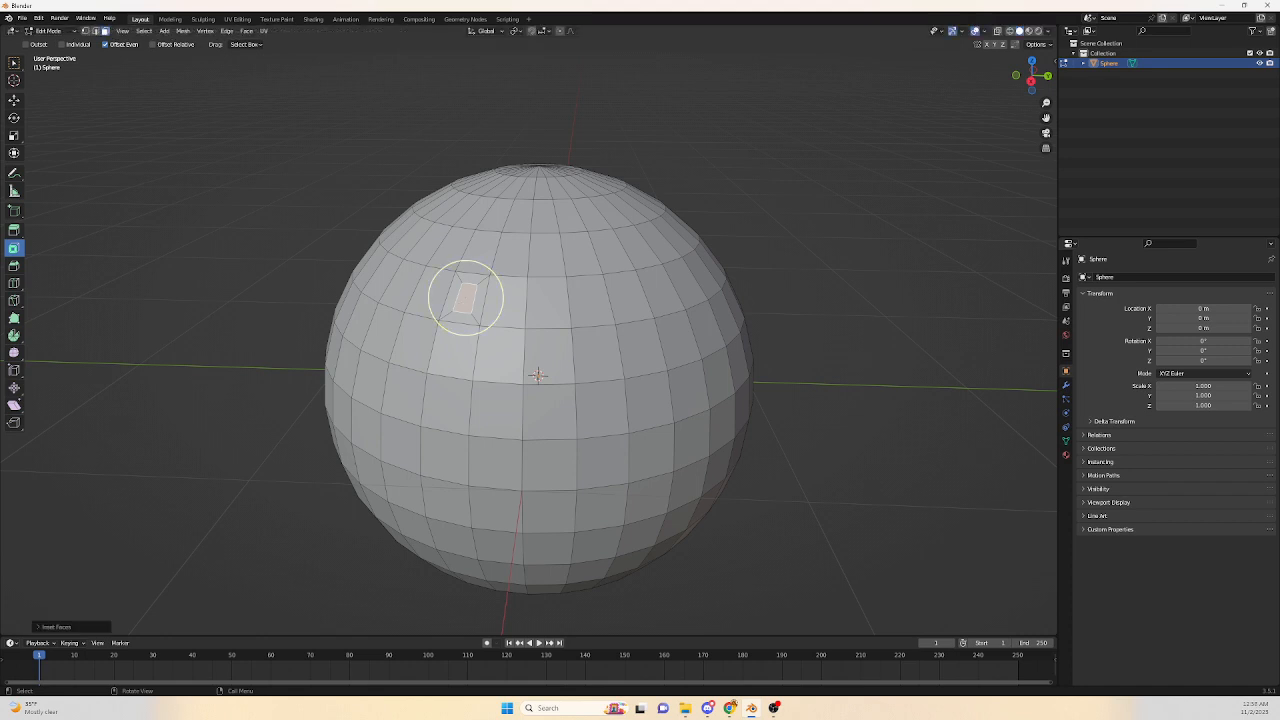
{"action": "left_click_drag", "start_coordinate": [465, 297], "coordinate": [430, 290]}
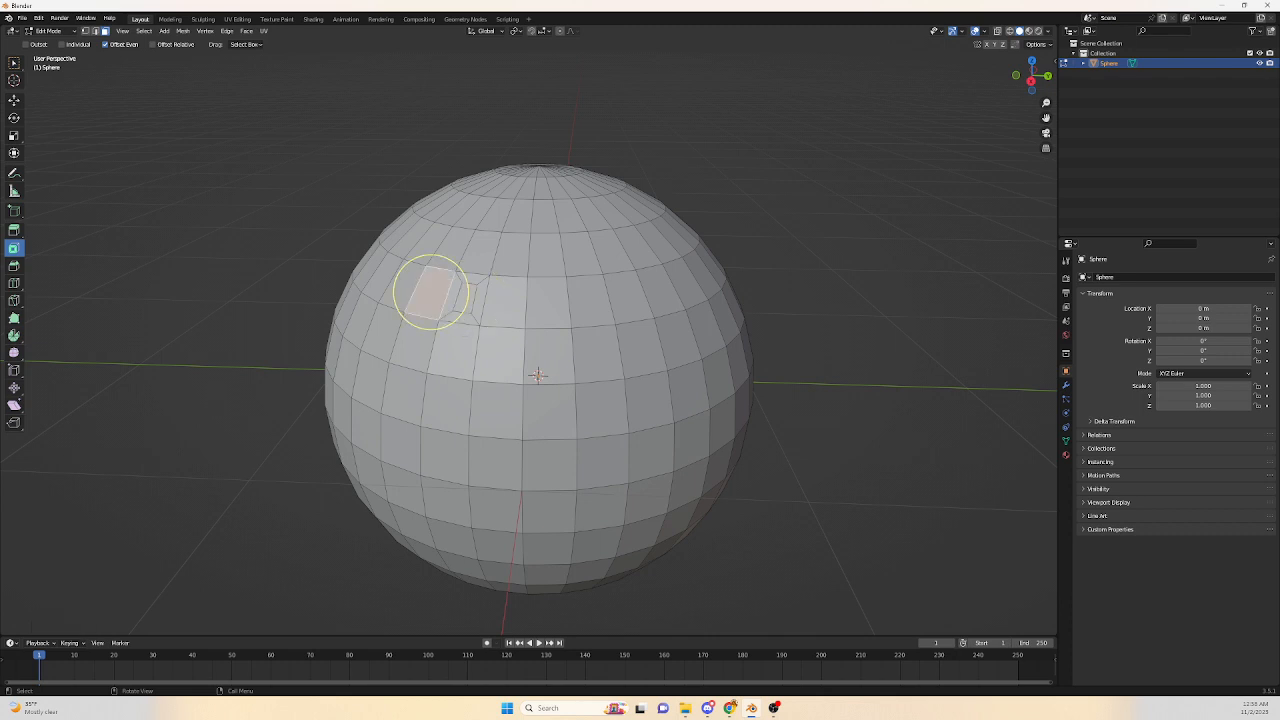
Inset the selected upper-left face again using the inset shortcut.
{"action": "key", "text": "i"}
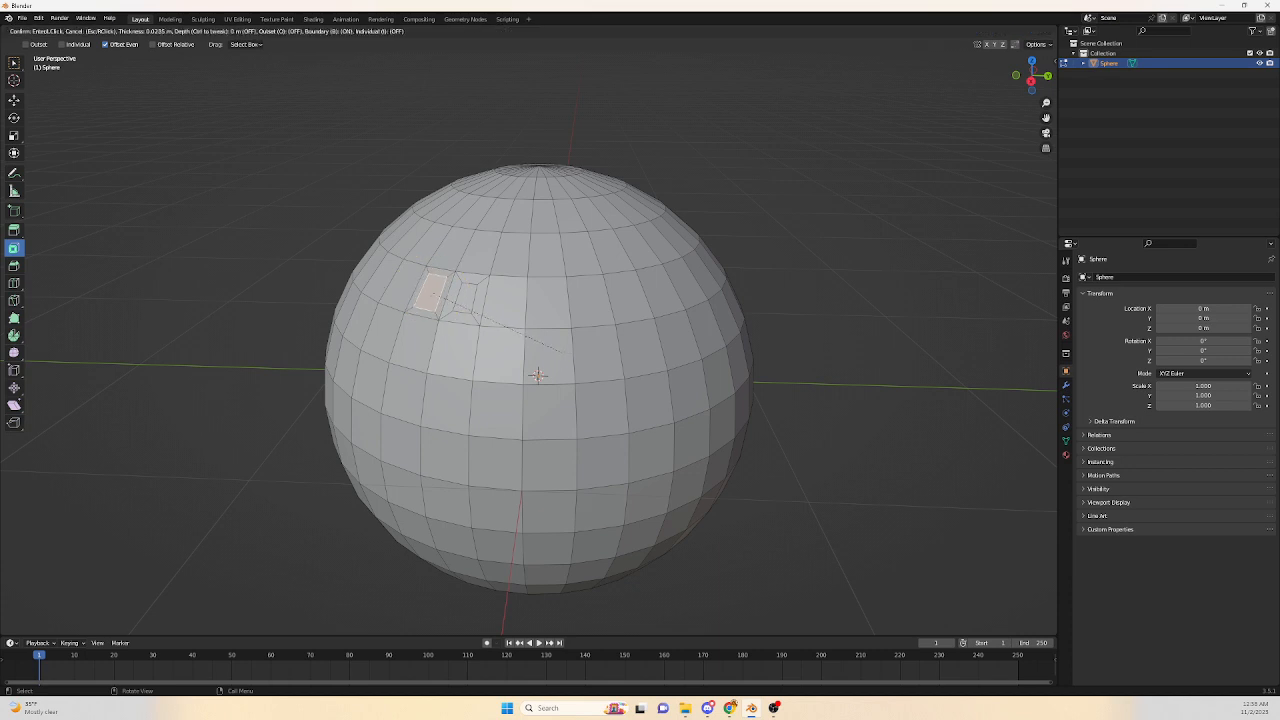
{"action": "left_click", "coordinate": [430, 290]}
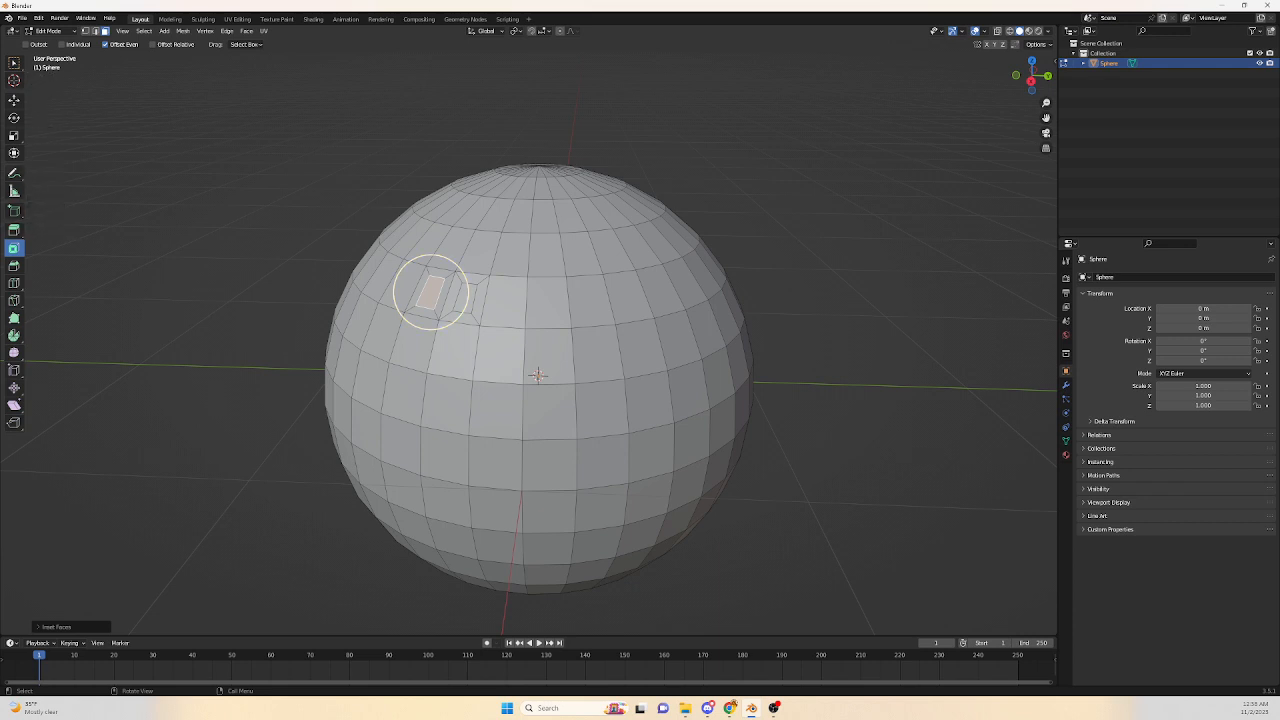
Add a neighbouring face to the selection and extrude both faces outward with the Extrude Region tool.
{"action": "left_click", "coordinate": [14, 230]}
{"action": "left_click", "coordinate": [466, 298], "text": "shift"}
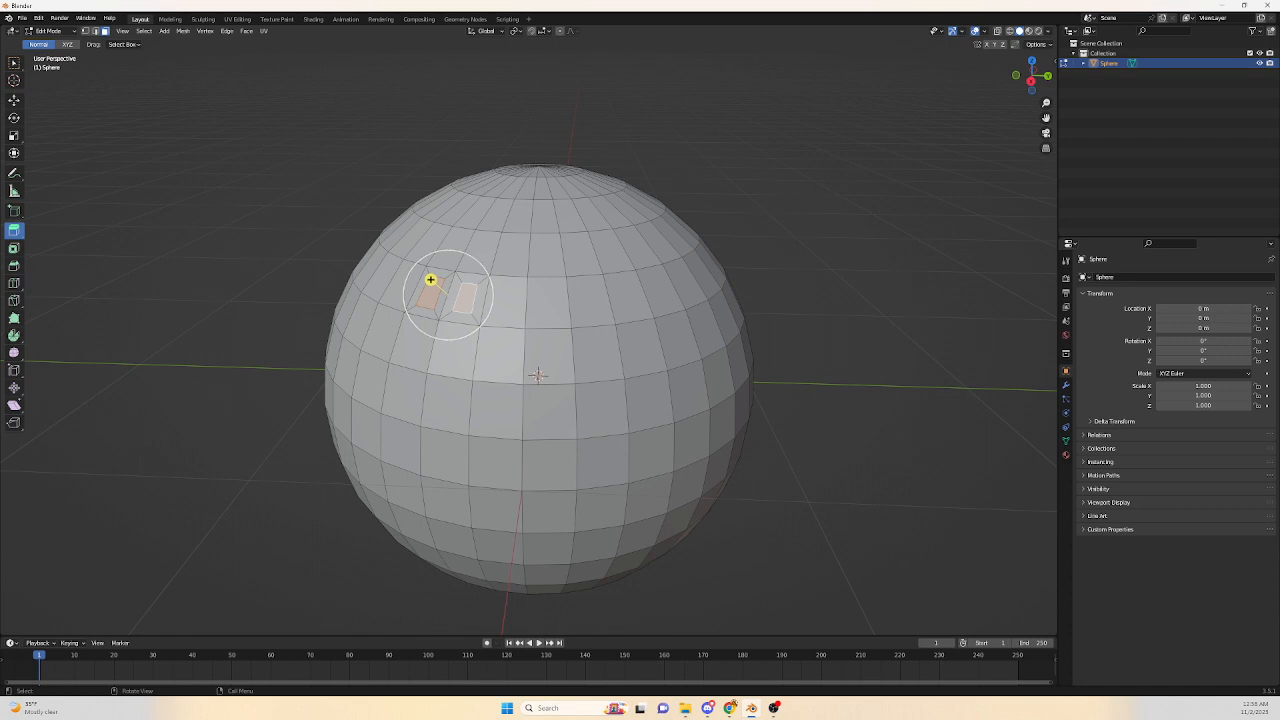
{"action": "left_click_drag", "start_coordinate": [430, 279], "coordinate": [419, 270]}
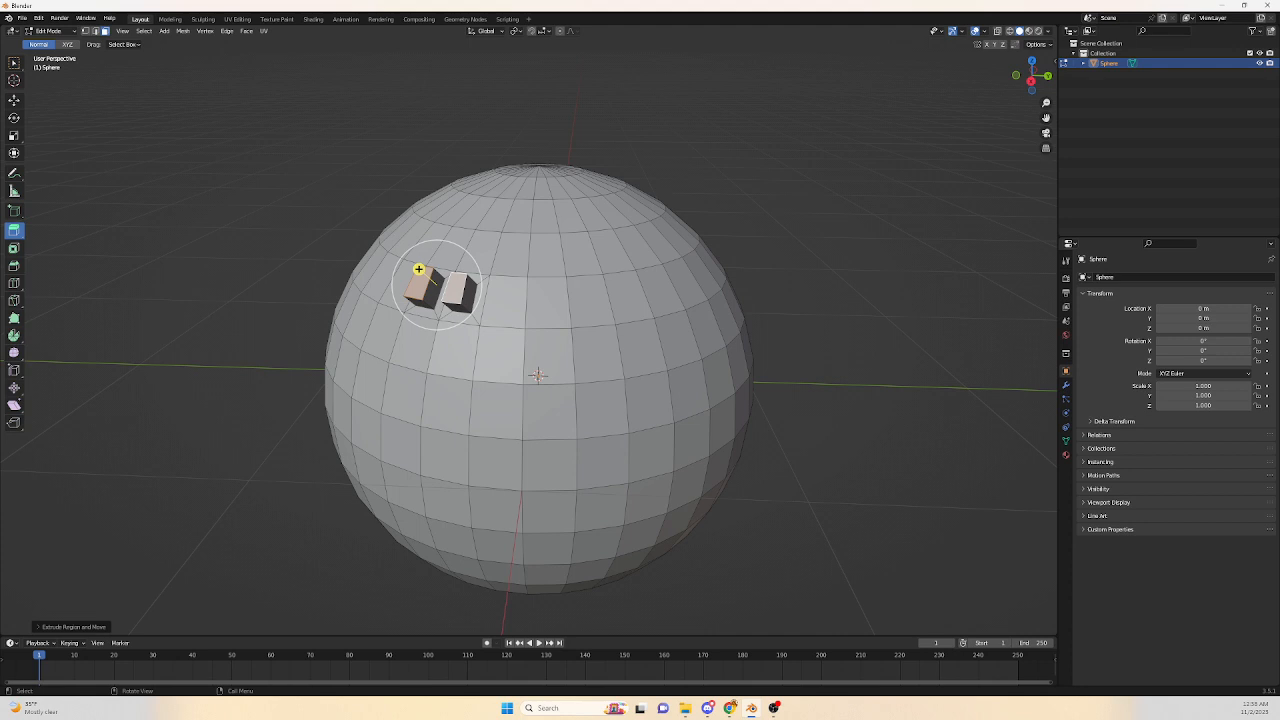
Deselect everything, circle-select a face to the right, and extrude it outward.
{"action": "key", "text": "alt+a"}
{"action": "key", "text": "c"}
{"action": "left_click", "coordinate": [499, 287]}
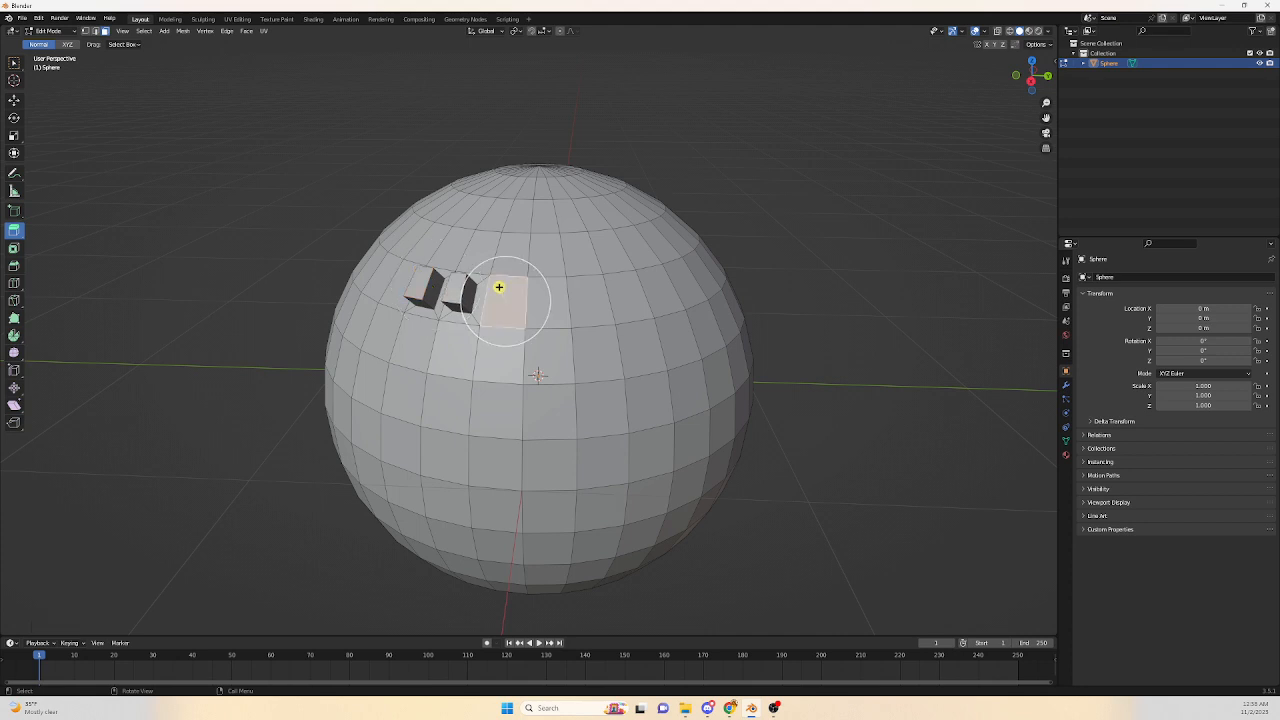
{"action": "left_click_drag", "start_coordinate": [499, 287], "coordinate": [489, 266]}
Select another face, extrude it and pull it much further out, then select the first blocks and extrude them.
{"action": "left_click", "coordinate": [551, 295]}
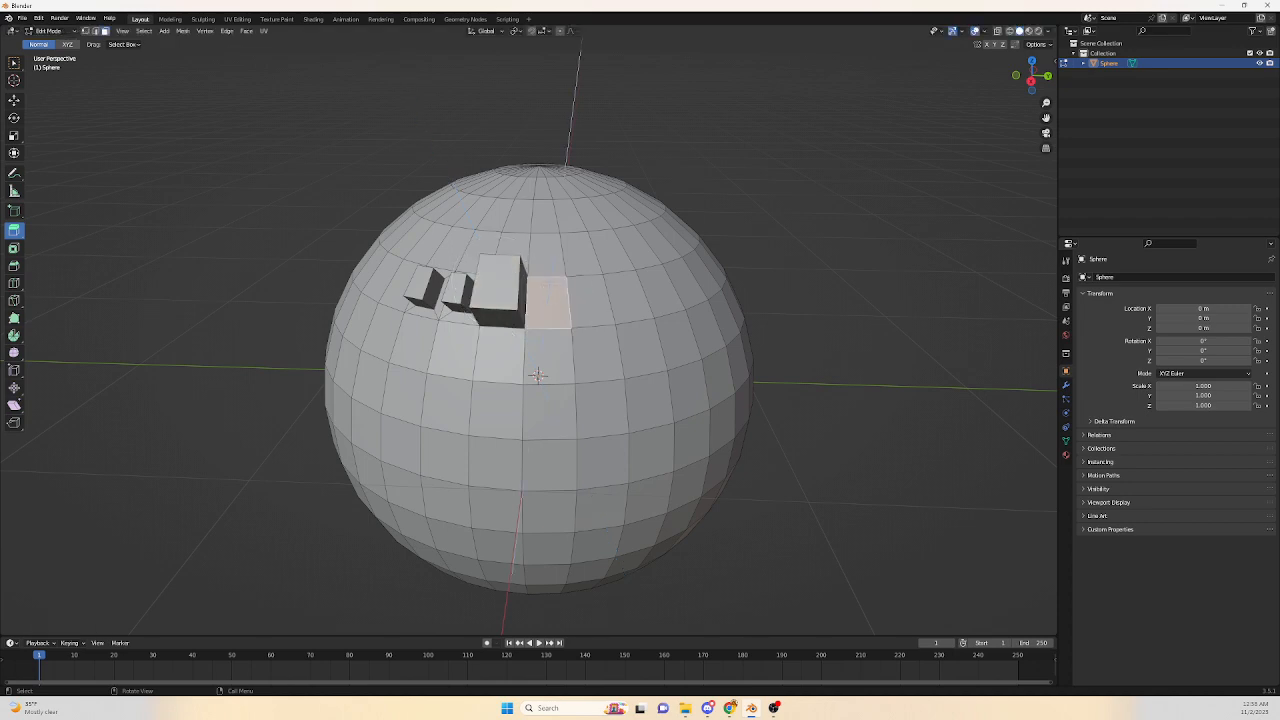
{"action": "left_click_drag", "start_coordinate": [551, 295], "coordinate": [550, 274]}
{"action": "middle_click_drag", "start_coordinate": [551, 274], "coordinate": [595, 122]}
{"action": "left_click", "coordinate": [462, 176]}
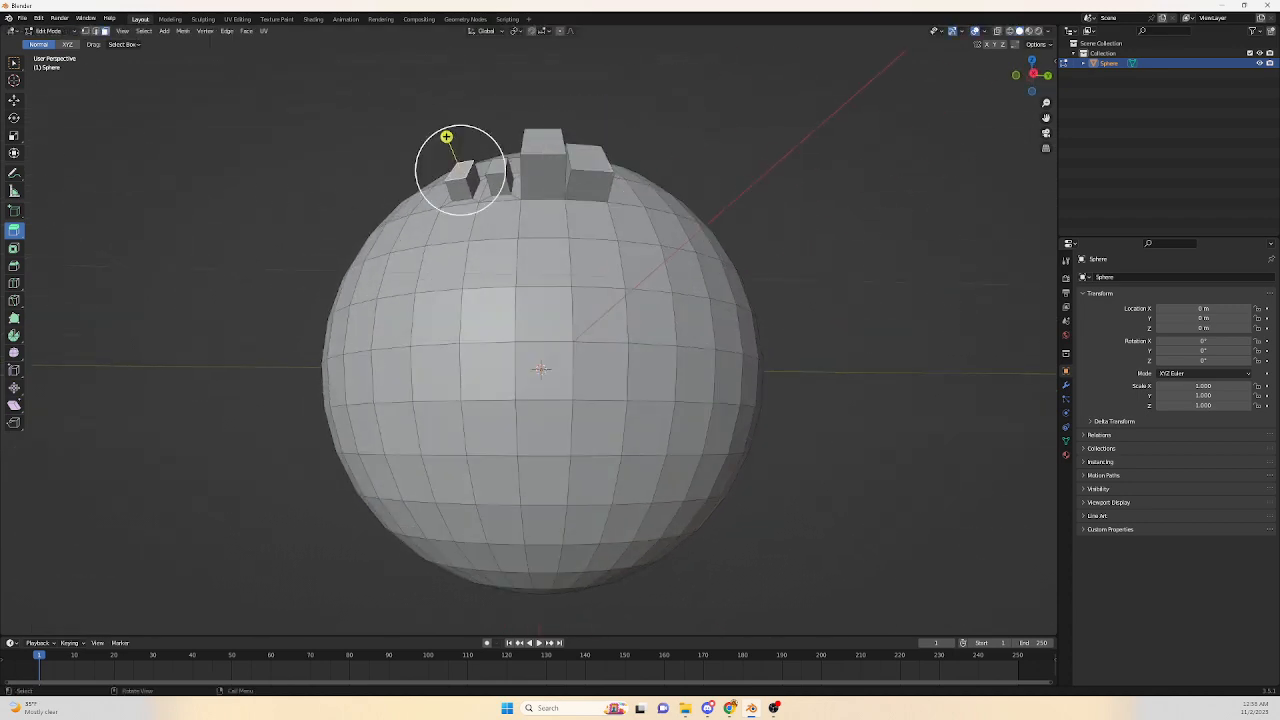
{"action": "left_click", "coordinate": [497, 168]}
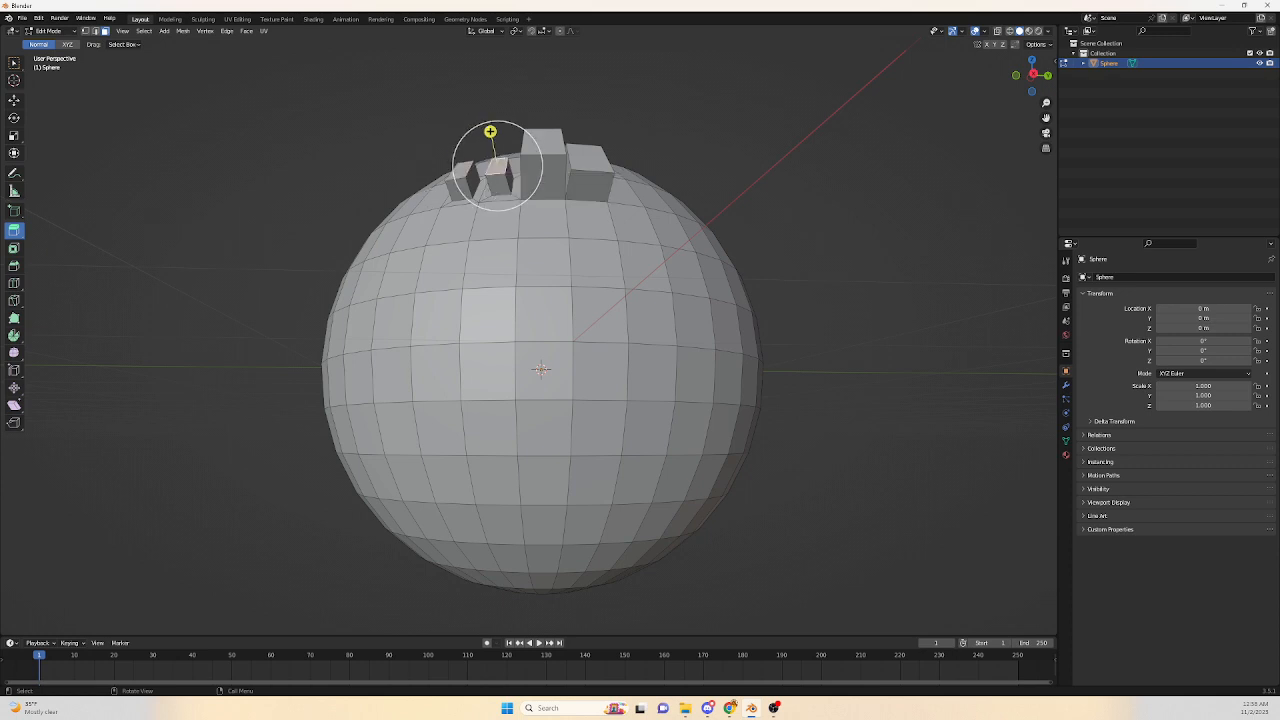
{"action": "middle_click_drag", "start_coordinate": [490, 131], "coordinate": [615, 221]}
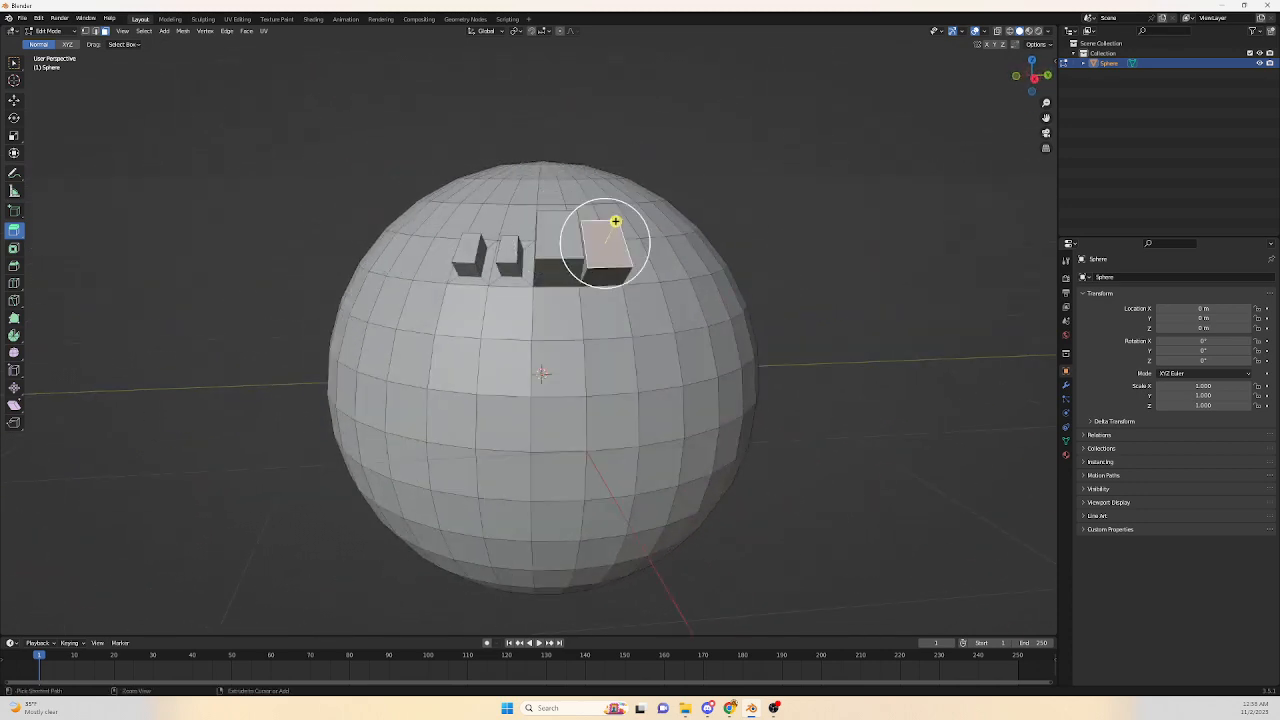
Undo the recent extrusions and selections.
{"action": "key", "text": "ctrl+z"}
{"action": "key", "text": "ctrl+z"}
{"action": "key", "text": "ctrl+z"}
{"action": "key", "text": "ctrl+z"}
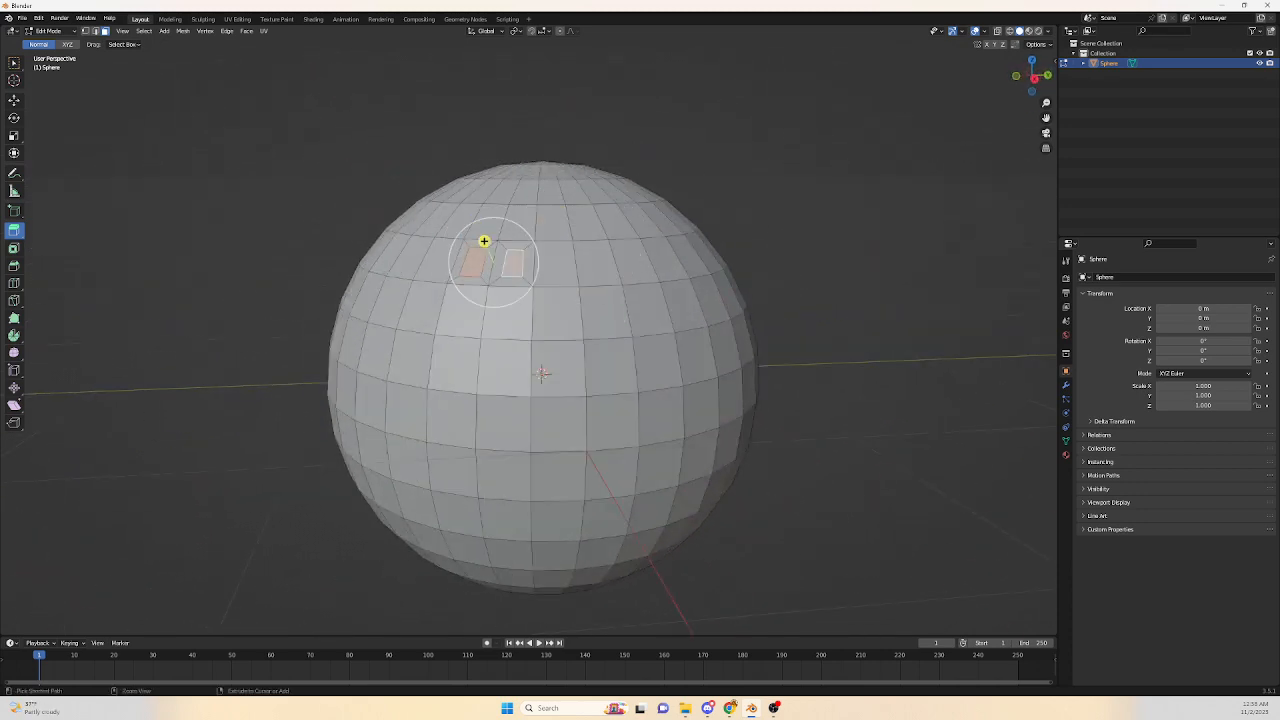
{"action": "key", "text": "ctrl+z"}
{"action": "key", "text": "ctrl+z"}
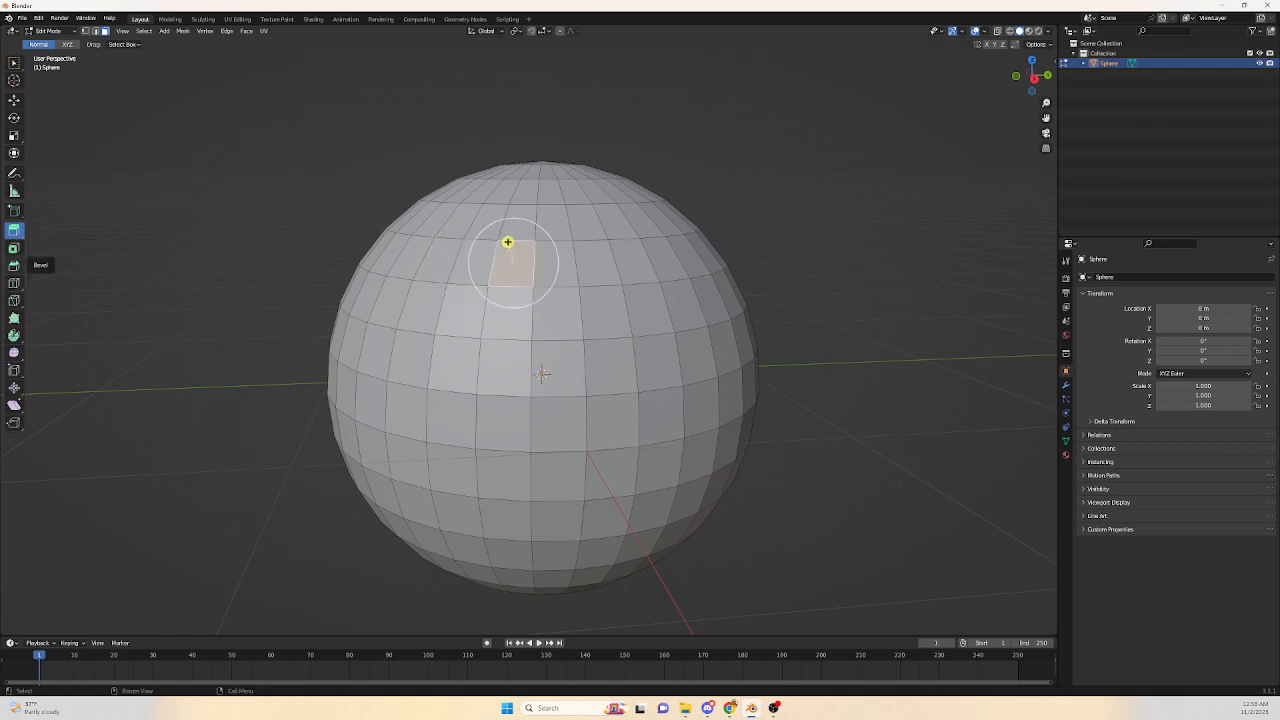
Extrude the upper-left face outward with the extrude gizmo and bevel the extruded block's edges.
{"action": "left_click", "coordinate": [14, 265]}
{"action": "middle_click_drag", "start_coordinate": [250, 300], "coordinate": [190, 300]}
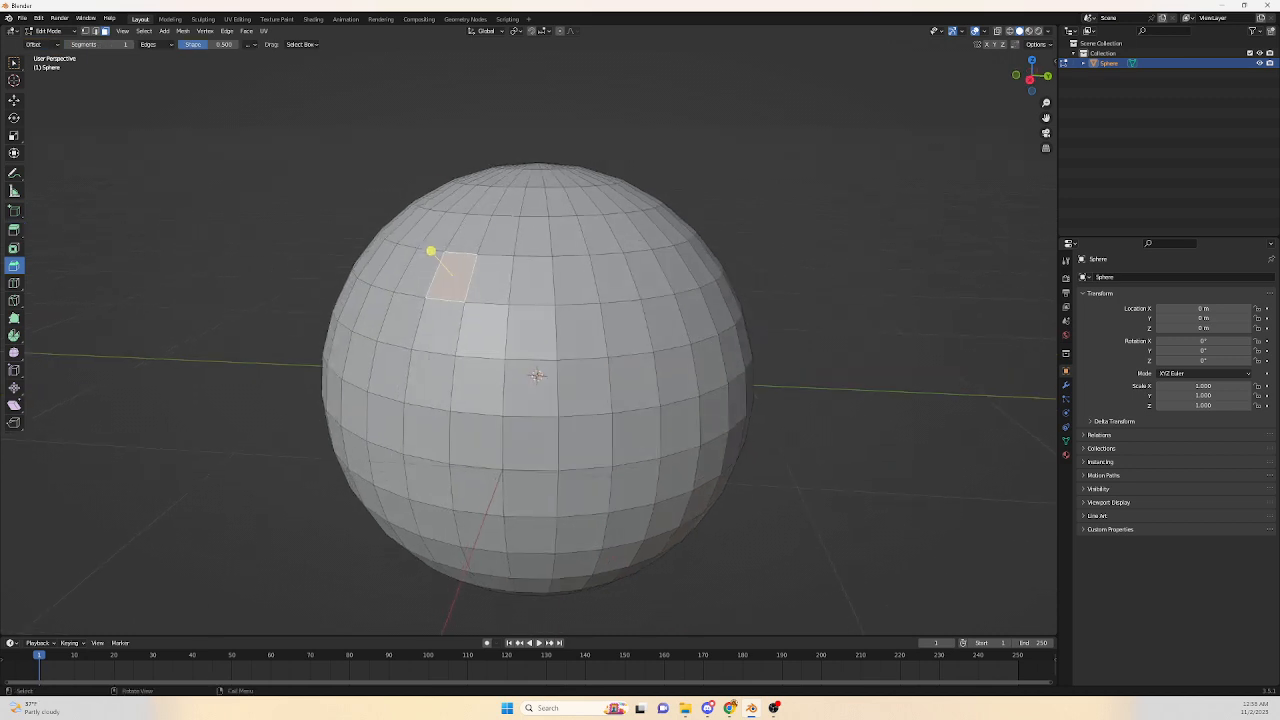
{"action": "left_click_drag", "start_coordinate": [430, 250], "coordinate": [397, 211]}
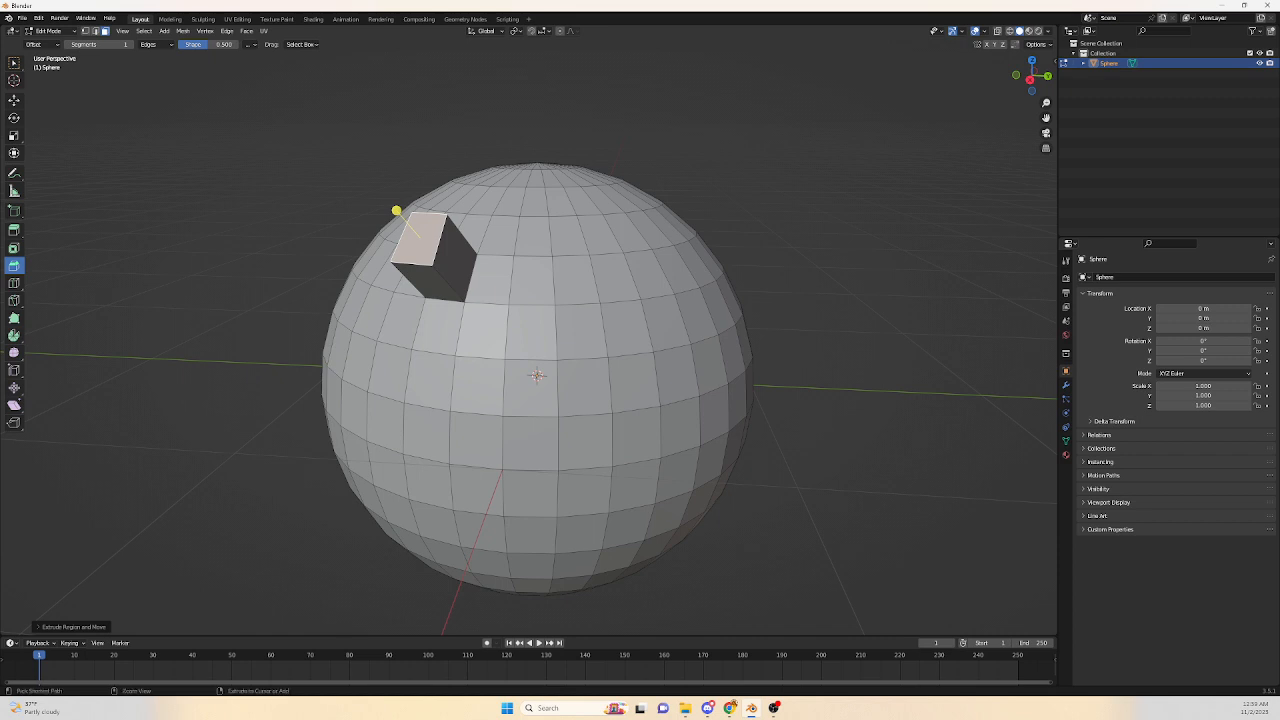
{"action": "key", "text": "ctrl+b"}
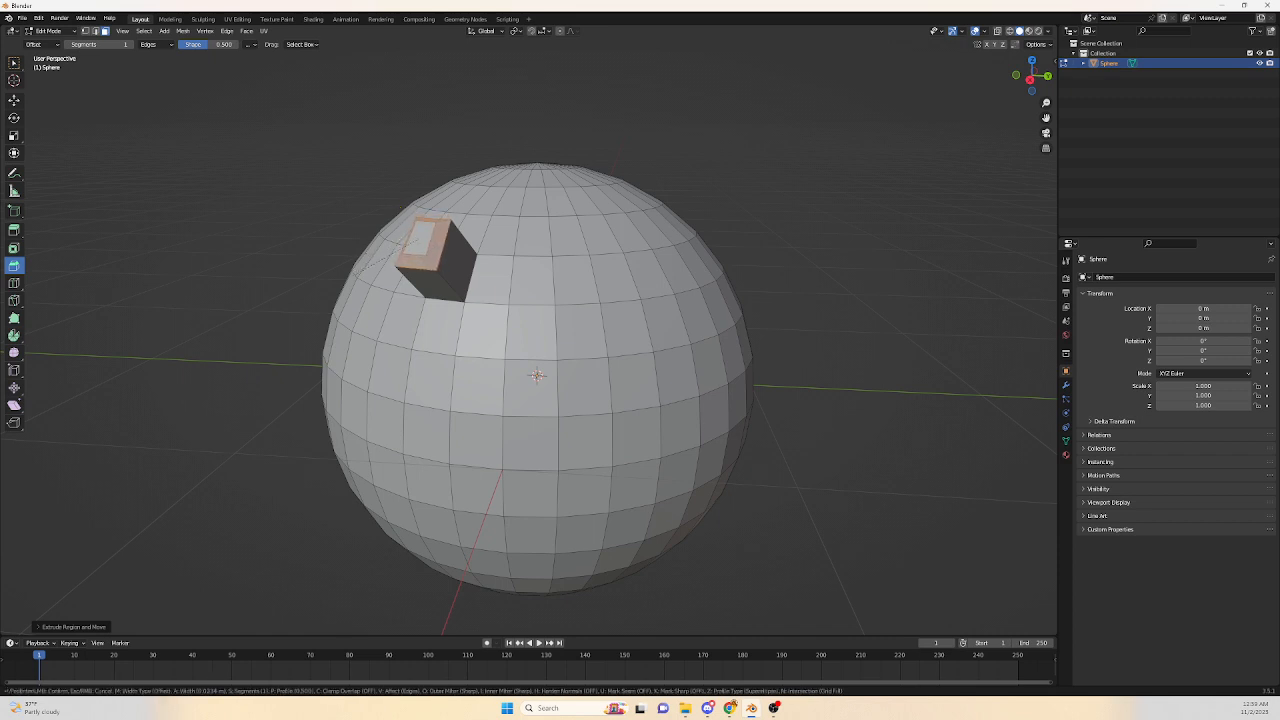
{"action": "key", "text": "Return"}
Bevel the extruded block's edges again, varying the number of bevel segments.
{"action": "scroll", "coordinate": [528, 355], "scroll_direction": "up", "scroll_amount": 5}
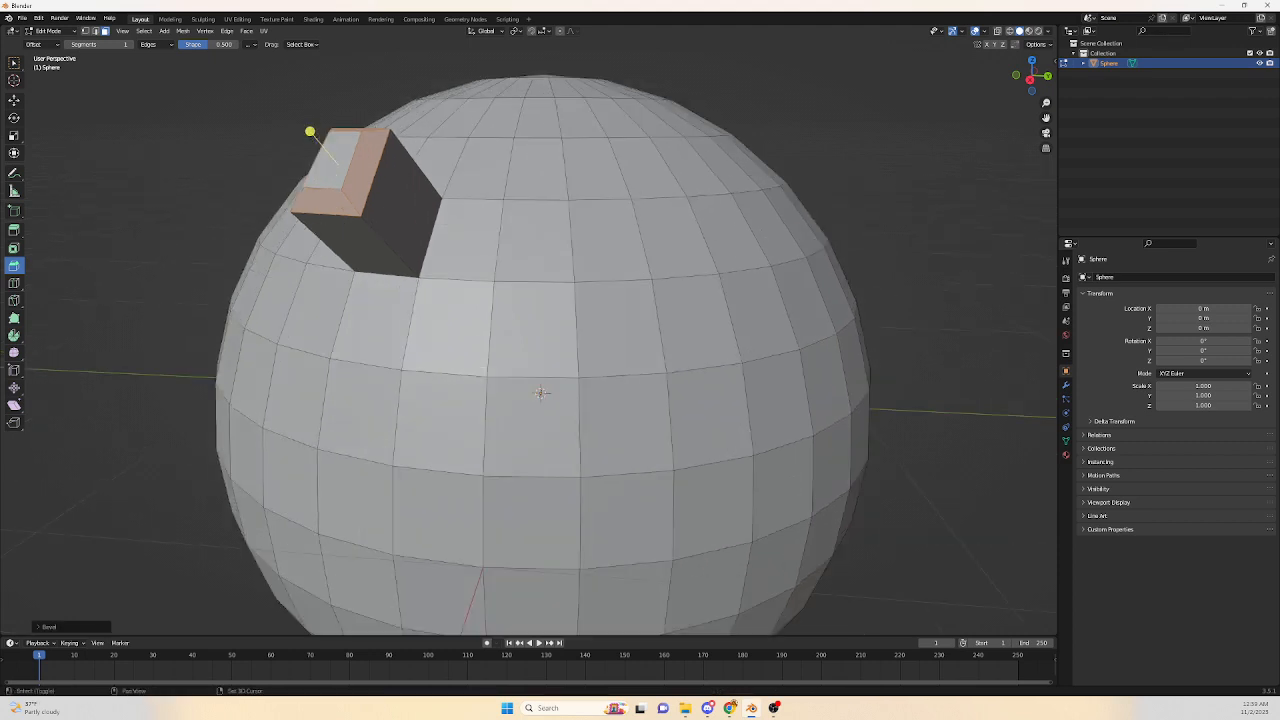
{"action": "middle_click_drag", "start_coordinate": [590, 485], "coordinate": [572, 491]}
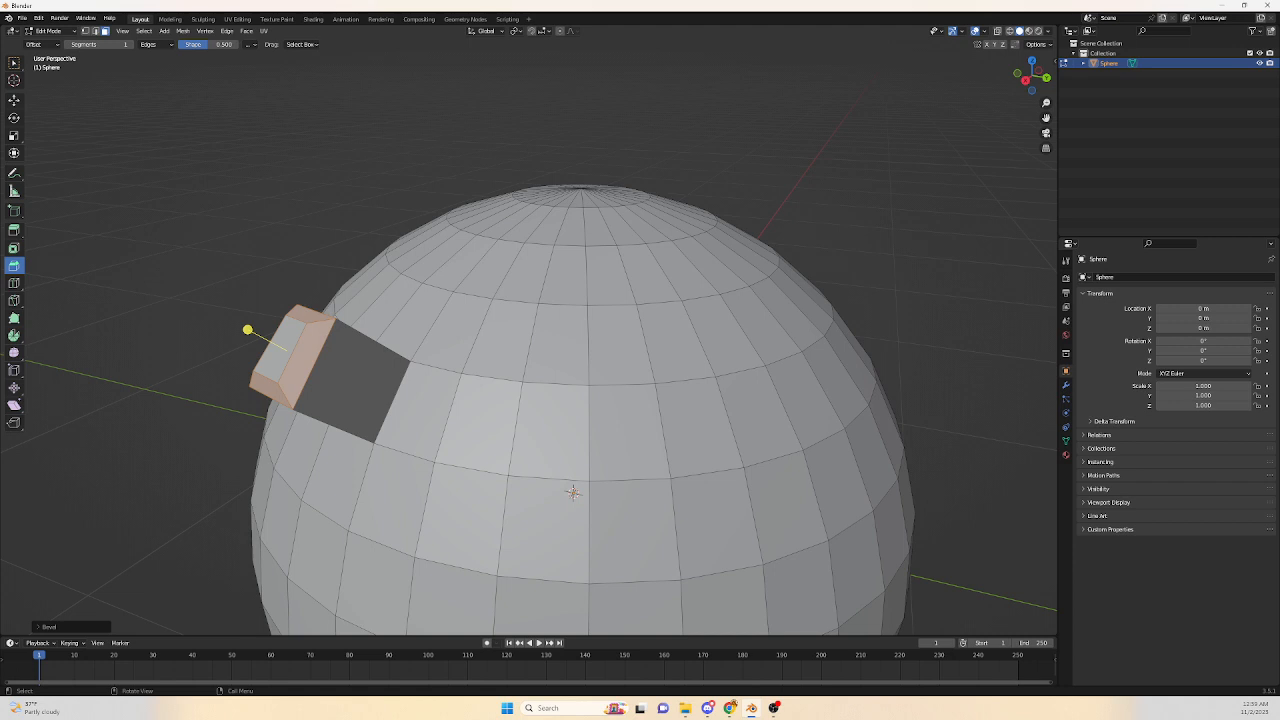
{"action": "scroll", "coordinate": [572, 491], "scroll_direction": "down", "scroll_amount": 3}
{"action": "scroll", "coordinate": [572, 491], "scroll_direction": "up", "scroll_amount": 3}
{"action": "key", "text": "ctrl+b"}
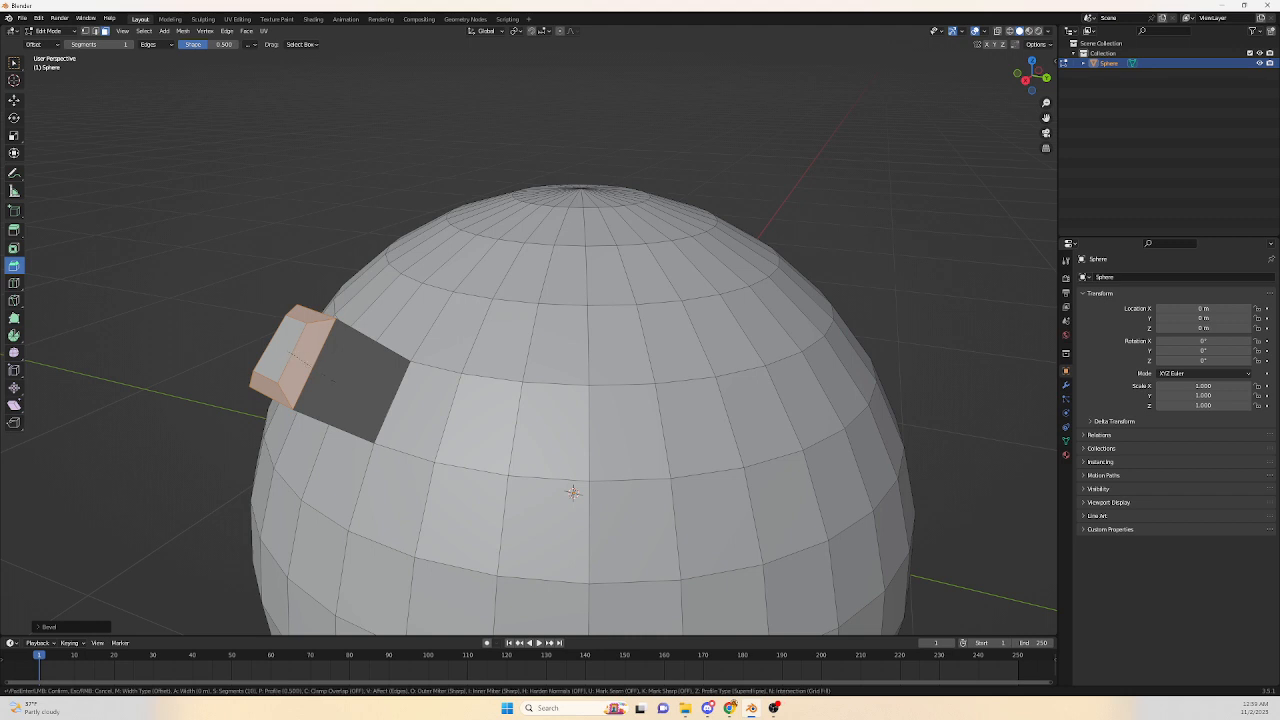
{"action": "scroll", "coordinate": [572, 491], "scroll_direction": "up", "scroll_amount": 9}
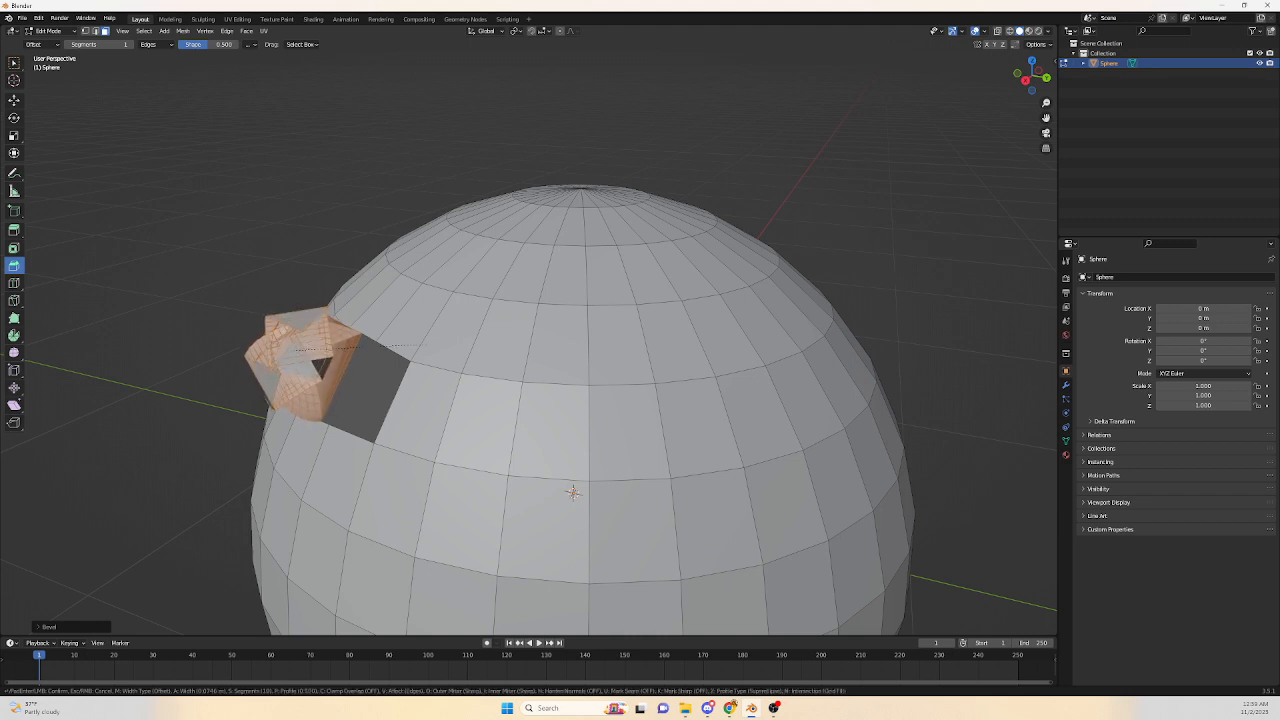
{"action": "scroll", "coordinate": [572, 491], "scroll_direction": "up", "scroll_amount": 8}
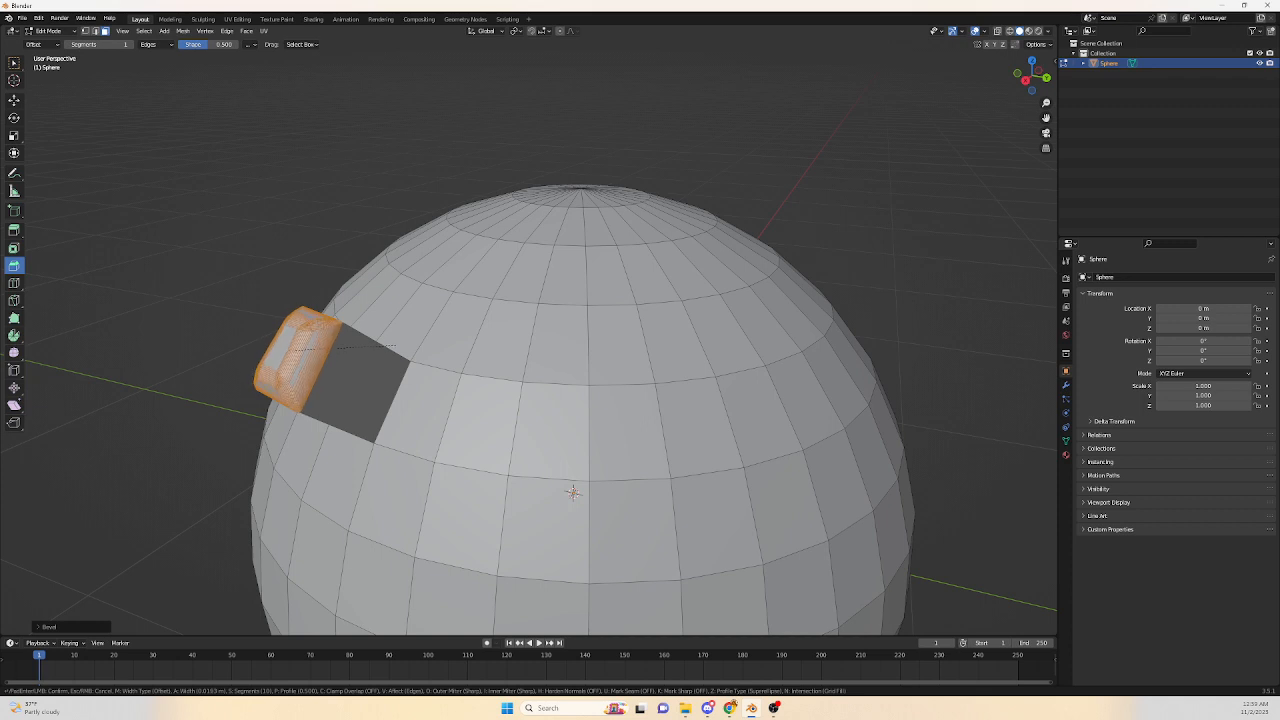
{"action": "scroll", "coordinate": [572, 491], "scroll_direction": "down", "scroll_amount": 9}
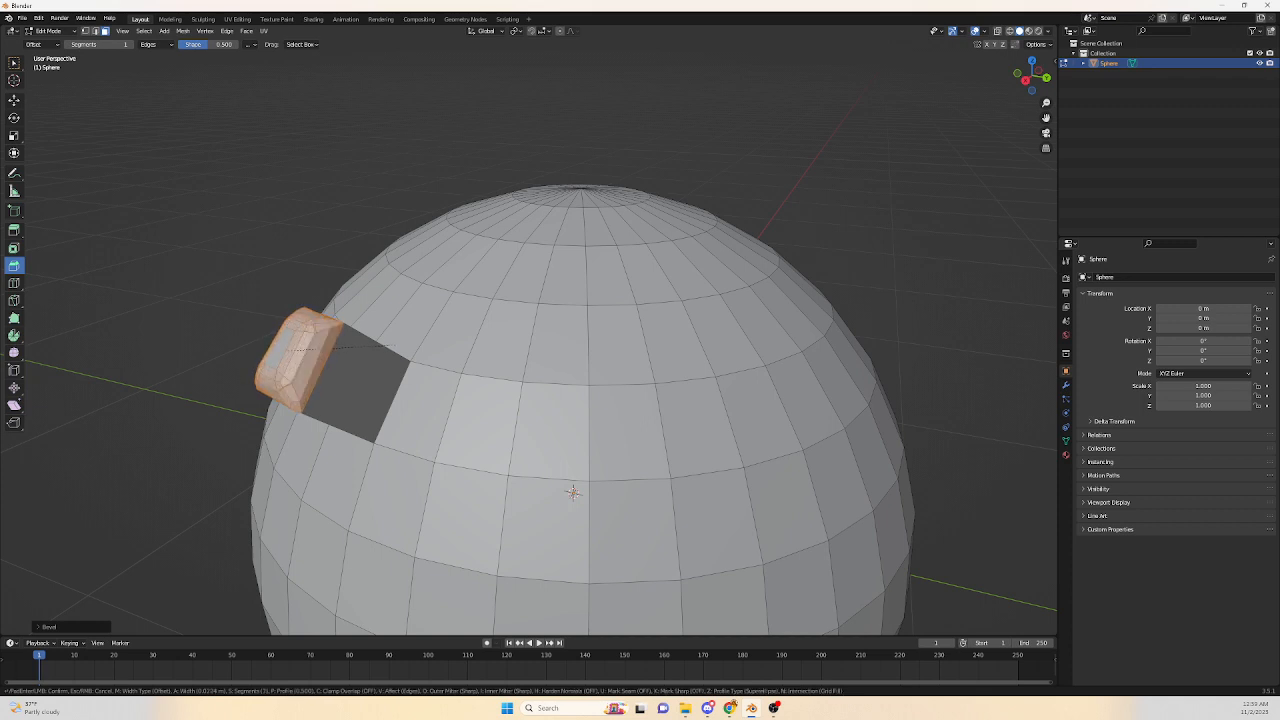
{"action": "scroll", "coordinate": [572, 491], "scroll_direction": "up", "scroll_amount": 5}
{"action": "scroll", "coordinate": [572, 491], "scroll_direction": "down", "scroll_amount": 5}
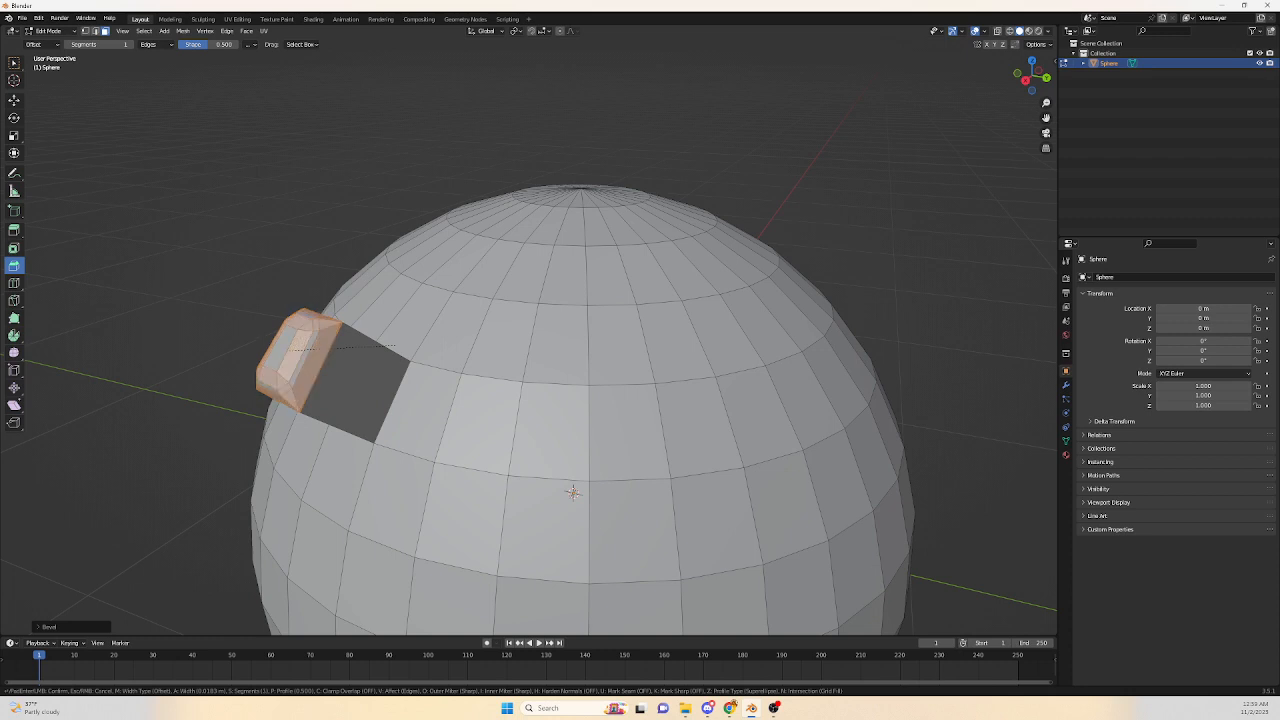
{"action": "scroll", "coordinate": [572, 491], "scroll_direction": "up", "scroll_amount": 13}
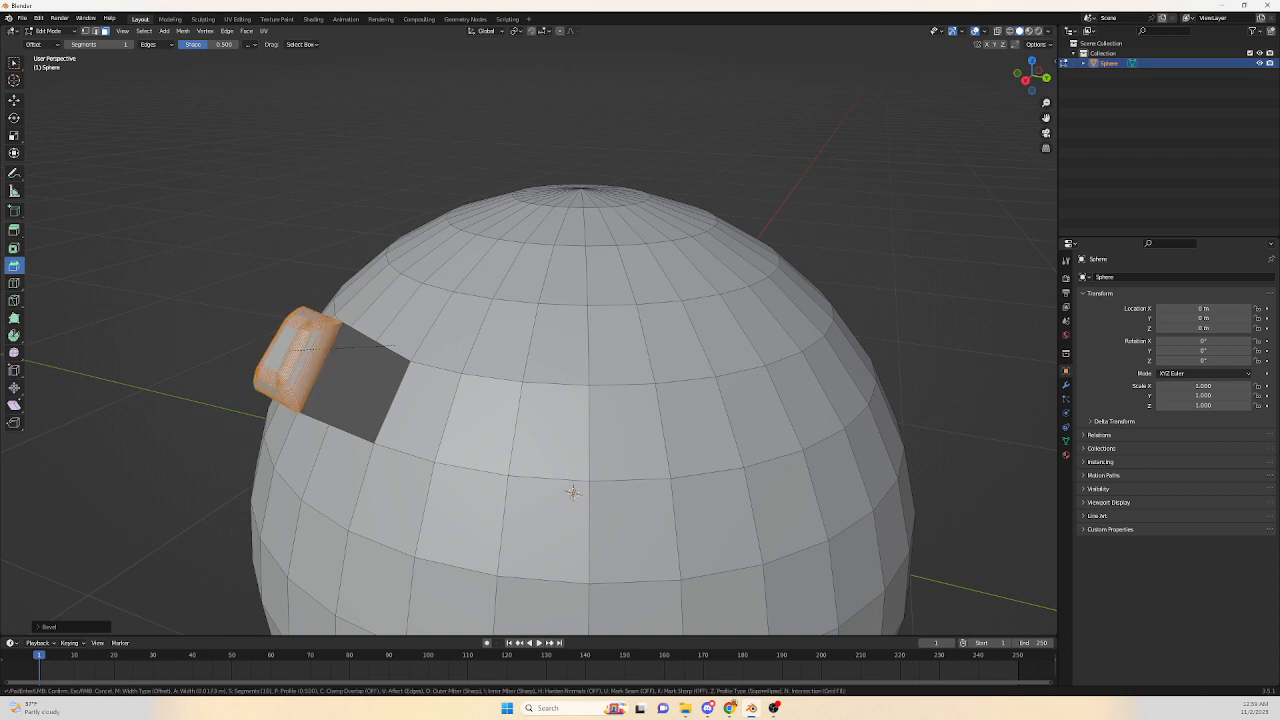
{"action": "scroll", "coordinate": [572, 491], "scroll_direction": "down", "scroll_amount": 2}
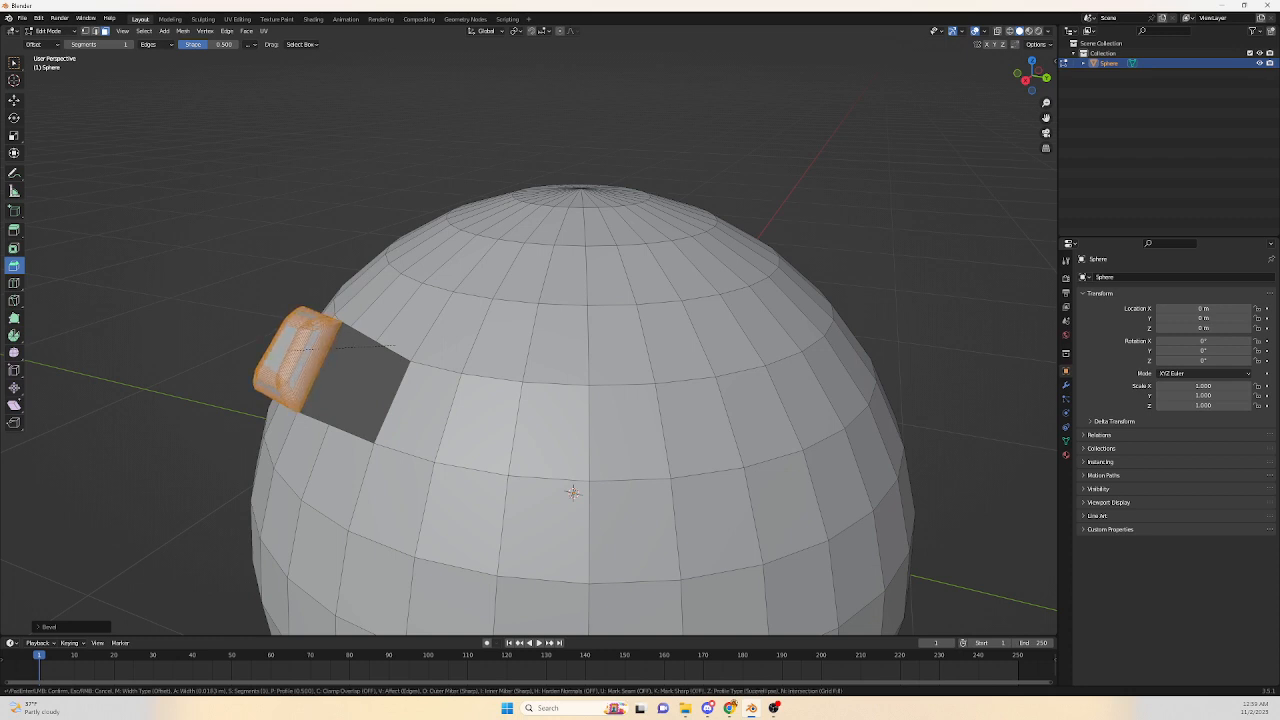
{"action": "scroll", "coordinate": [572, 491], "scroll_direction": "down", "scroll_amount": 7}
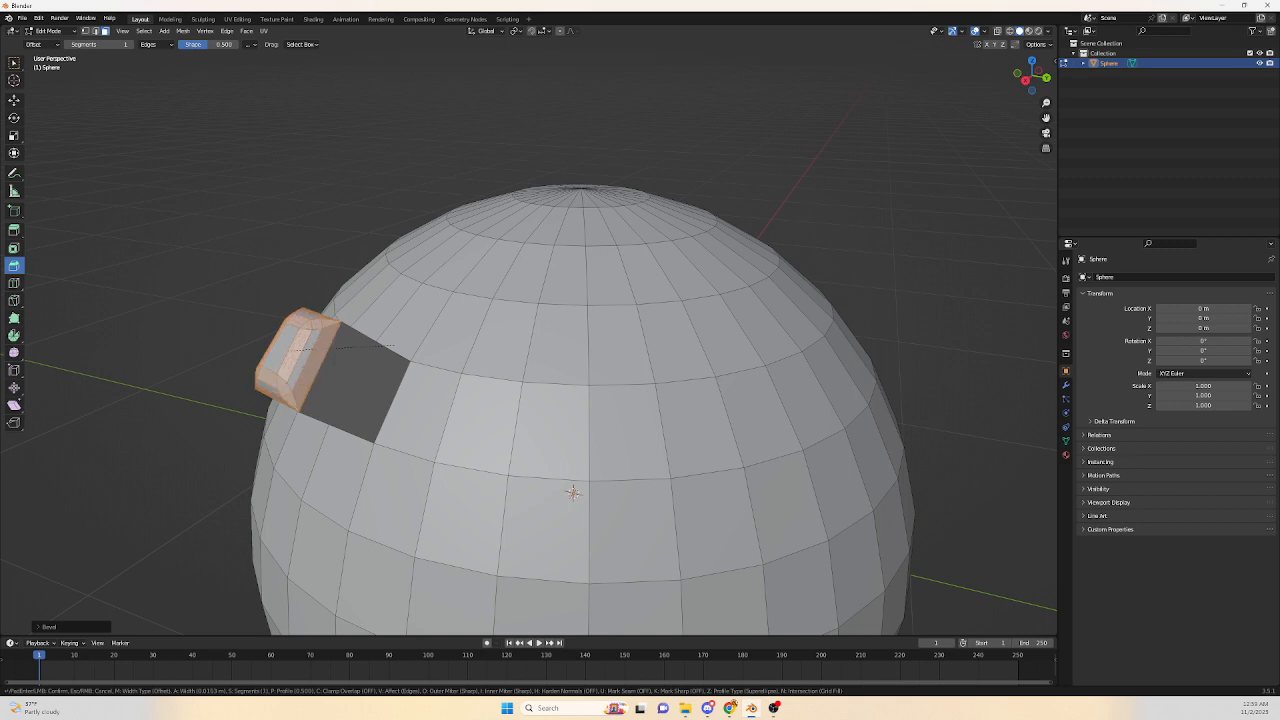
{"action": "scroll", "coordinate": [572, 491], "scroll_direction": "up", "scroll_amount": 3}
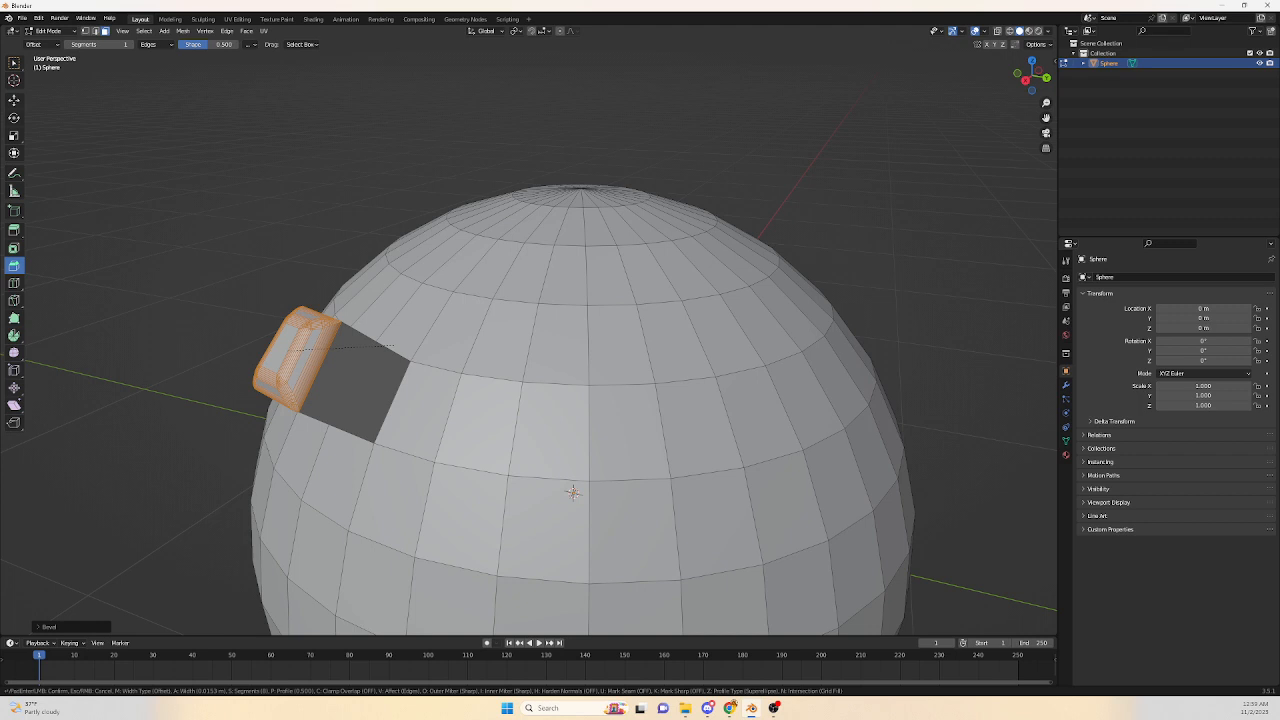
{"action": "scroll", "coordinate": [572, 491], "scroll_direction": "down", "scroll_amount": 5}
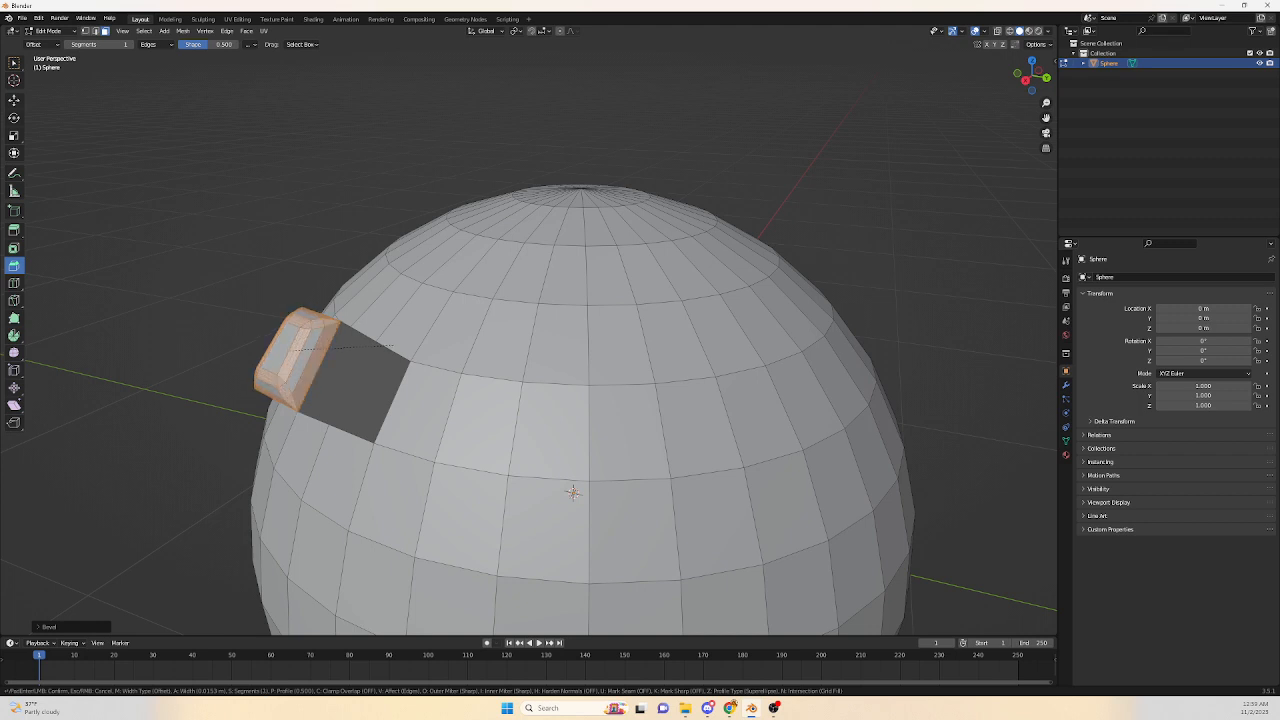
{"action": "mouse_move", "coordinate": [572, 491]}
{"action": "middle_mouse_down"}
{"action": "mouse_move", "coordinate": [600, 471]}
{"action": "mouse_move", "coordinate": [575, 491]}
{"action": "middle_mouse_up"}
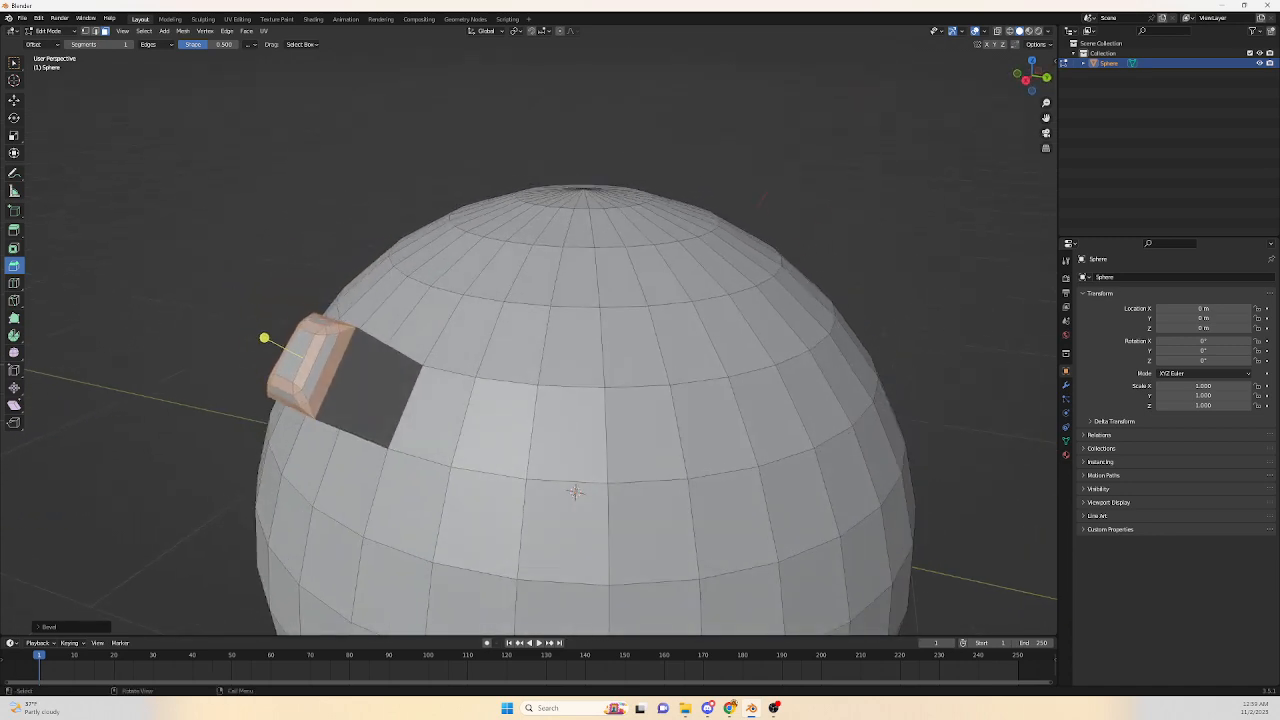
Undo the bevel and the extrusion.
{"action": "key", "text": "ctrl"}
{"action": "key", "text": "ctrl+z"}
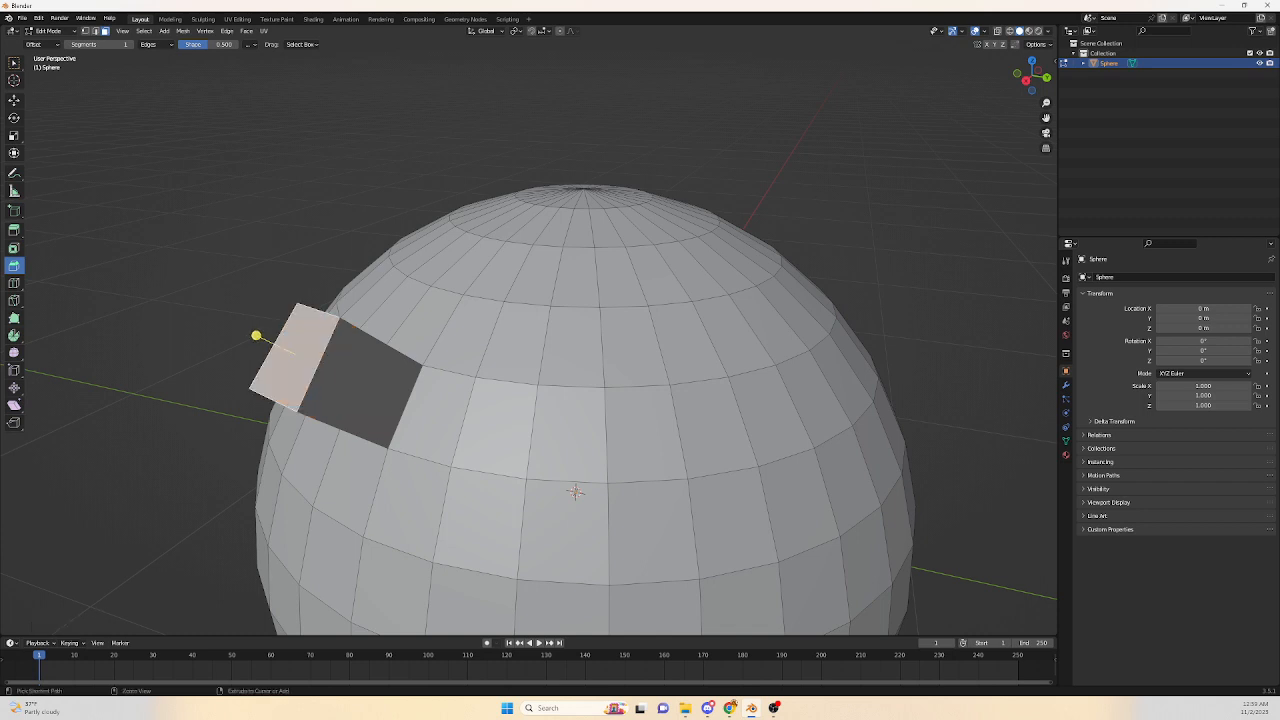
{"action": "key", "text": "ctrl+z"}
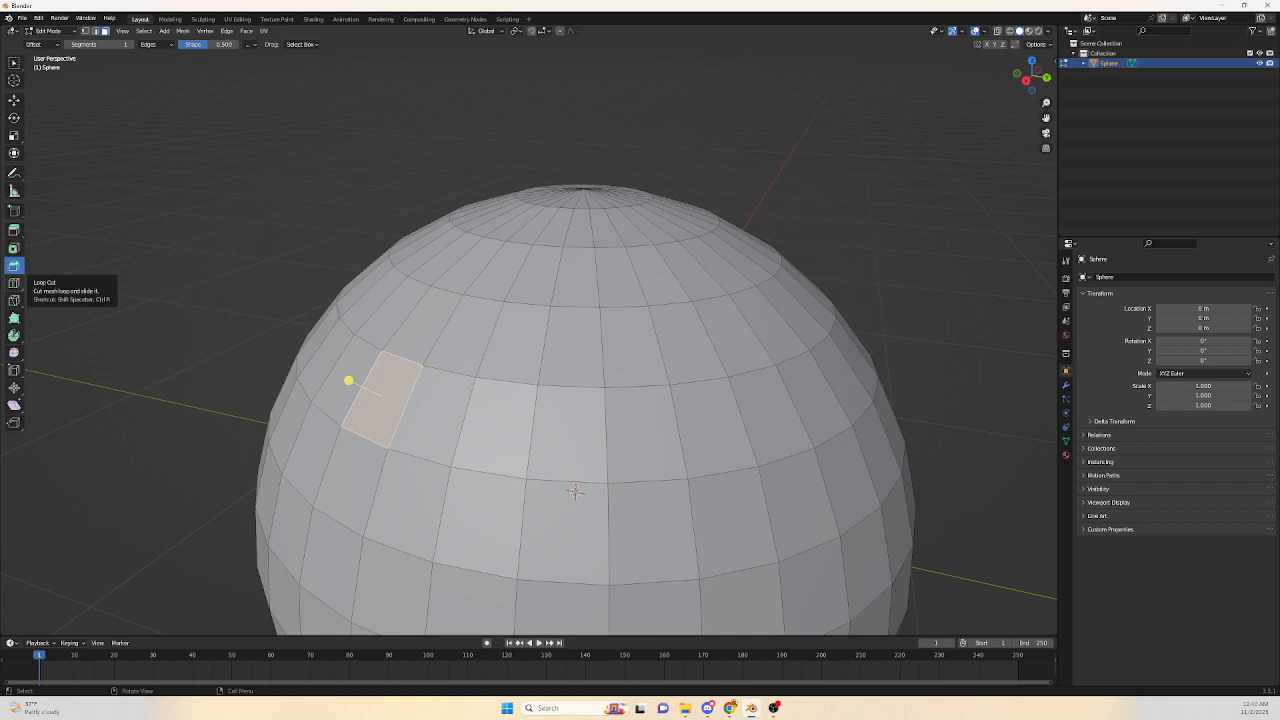
Add two horizontal loop cuts around the sphere with the Loop Cut tool.
{"action": "left_click", "coordinate": [14, 283]}
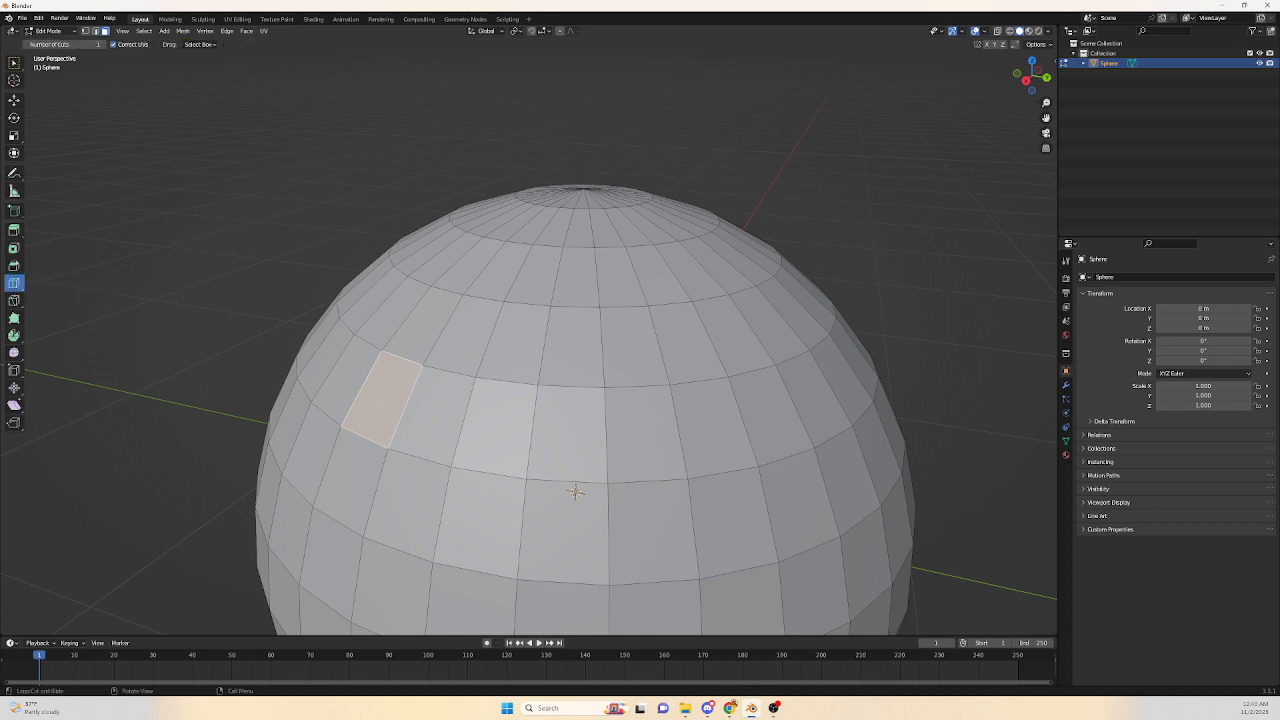
{"action": "left_click", "coordinate": [575, 491]}
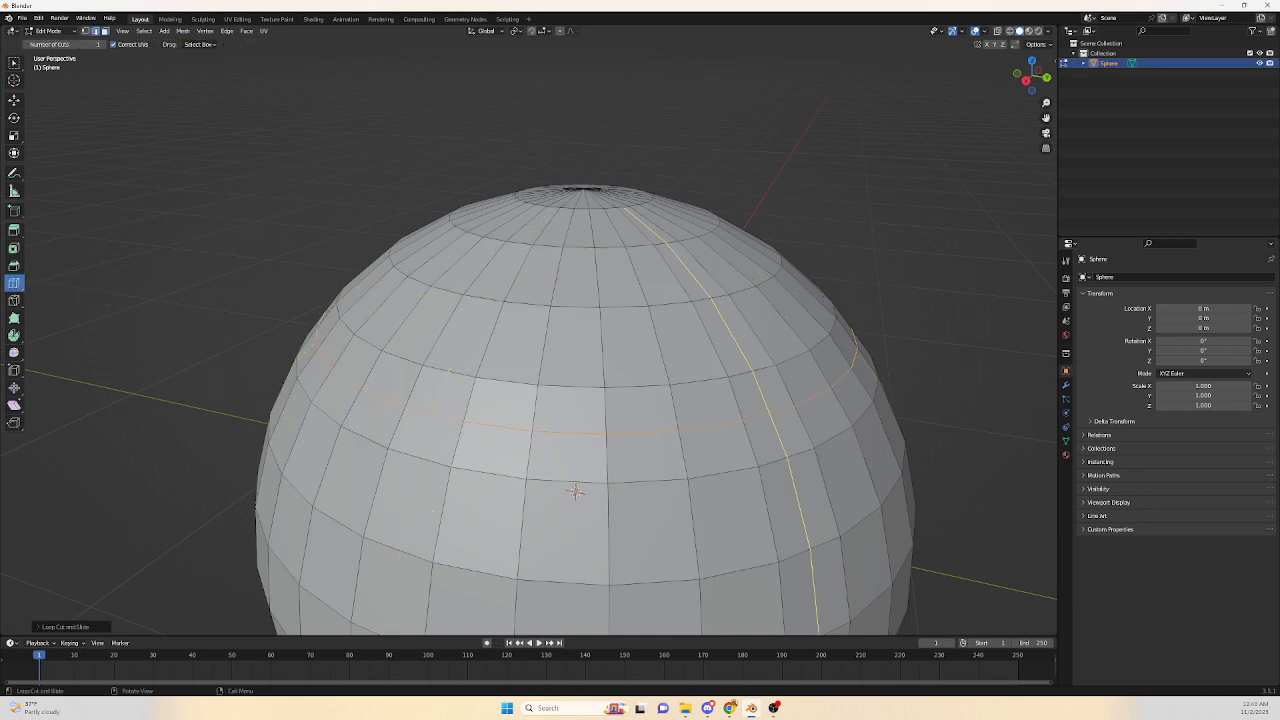
{"action": "left_click", "coordinate": [676, 408]}
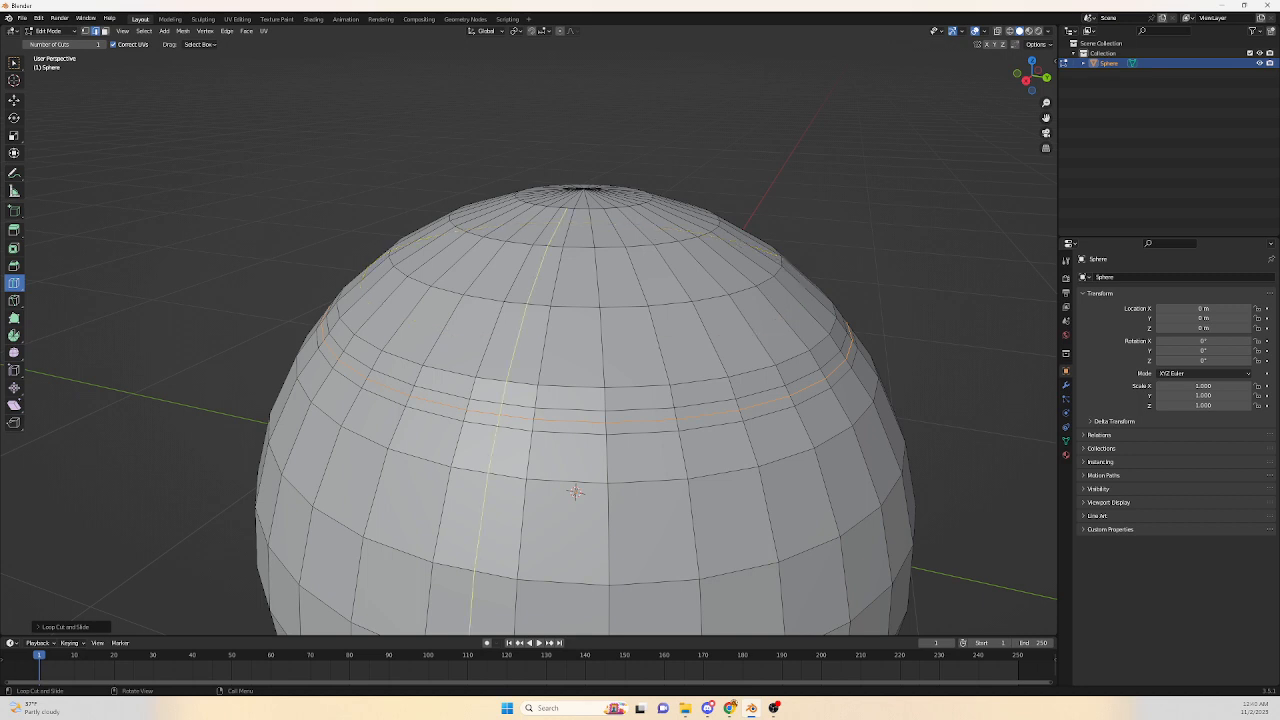
Select the loop-cut edge loops on the sphere's upper half.
{"action": "key", "text": "w"}
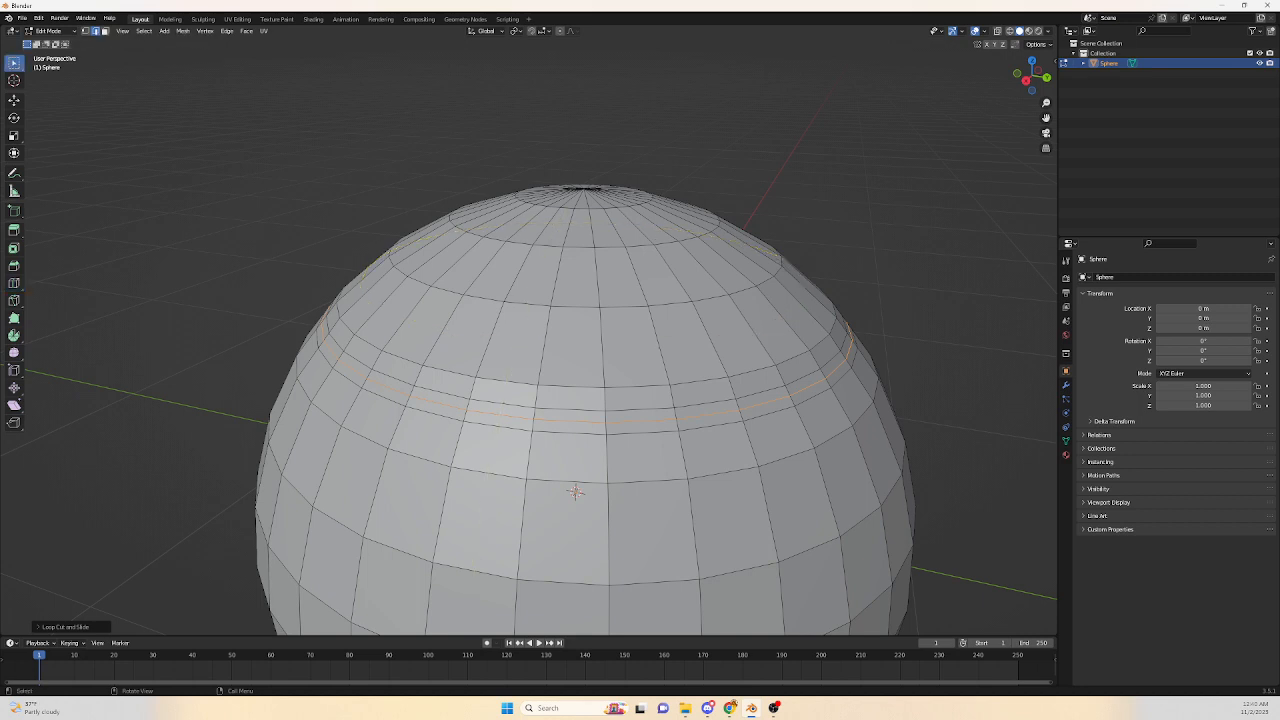
{"action": "left_click", "coordinate": [528, 304]}
{"action": "left_click", "coordinate": [545, 345]}
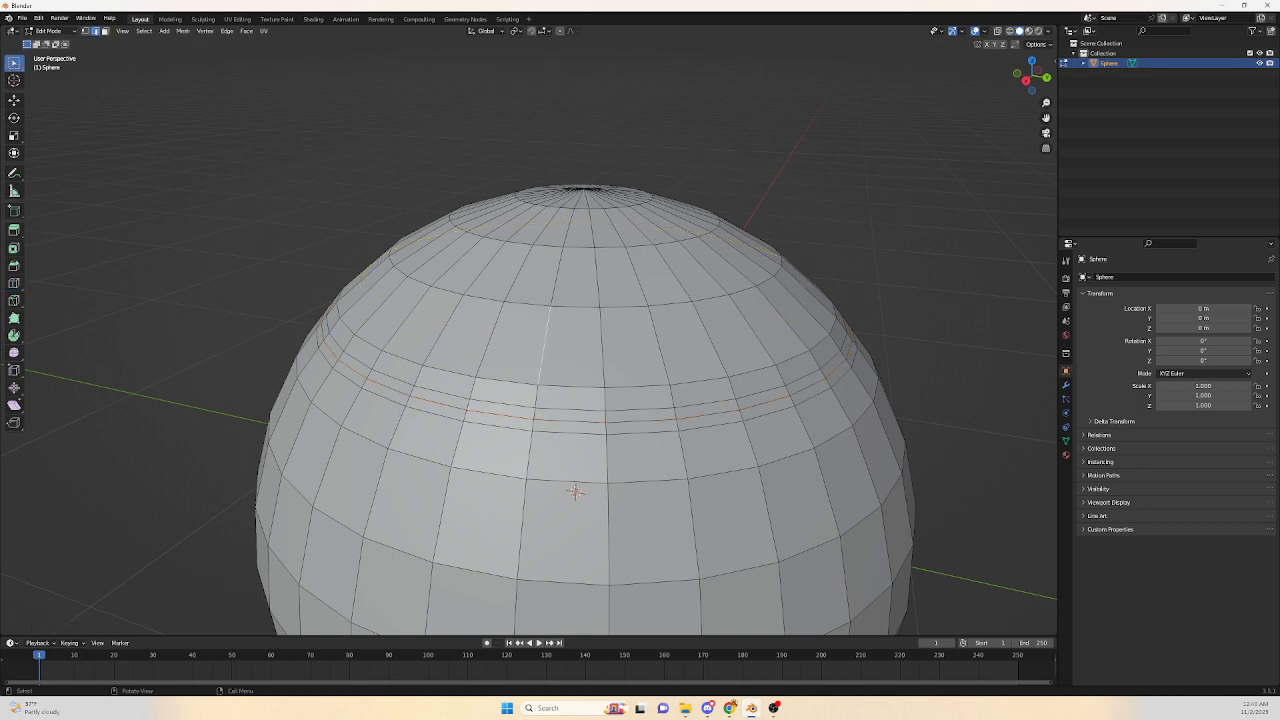
{"action": "left_click", "coordinate": [508, 382]}
{"action": "left_click", "coordinate": [490, 340]}
Add another loop cut around the top of the sphere with the Loop Cut tool.
{"action": "key", "text": "ctrl+r"}
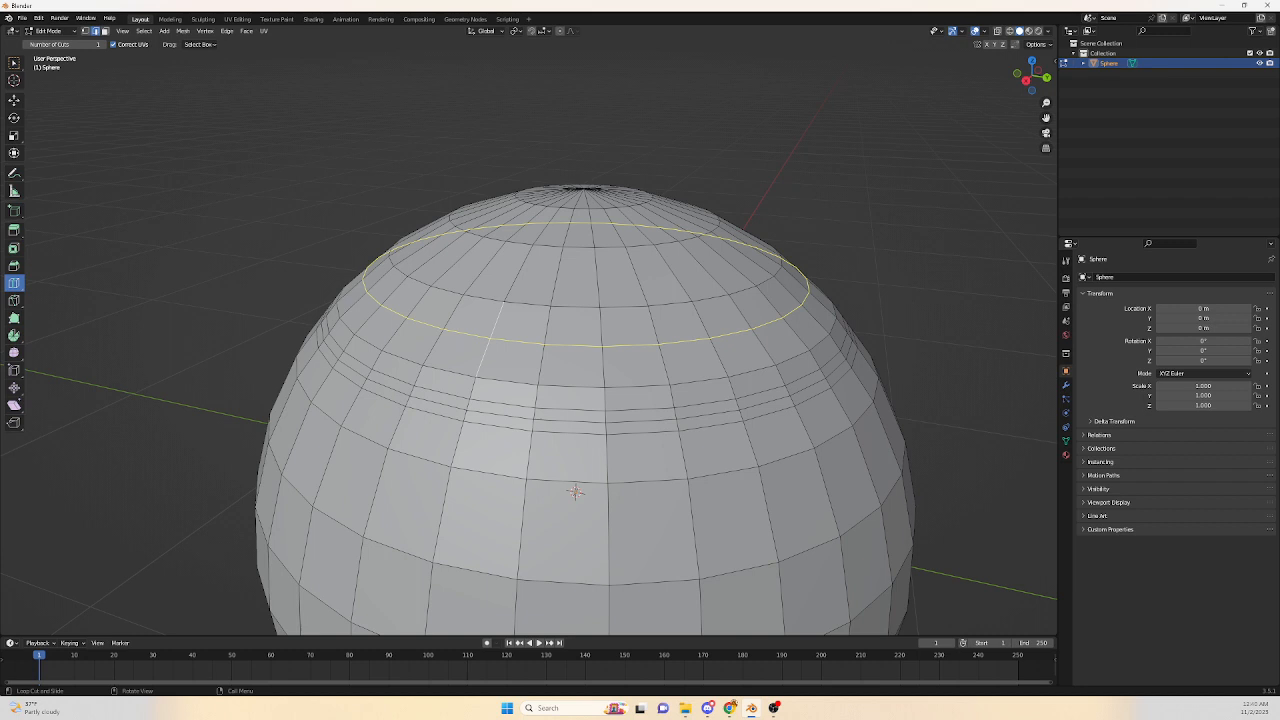
{"action": "left_click", "coordinate": [492, 334]}
{"action": "right_click", "coordinate": [494, 330]}
{"action": "key", "text": "w"}
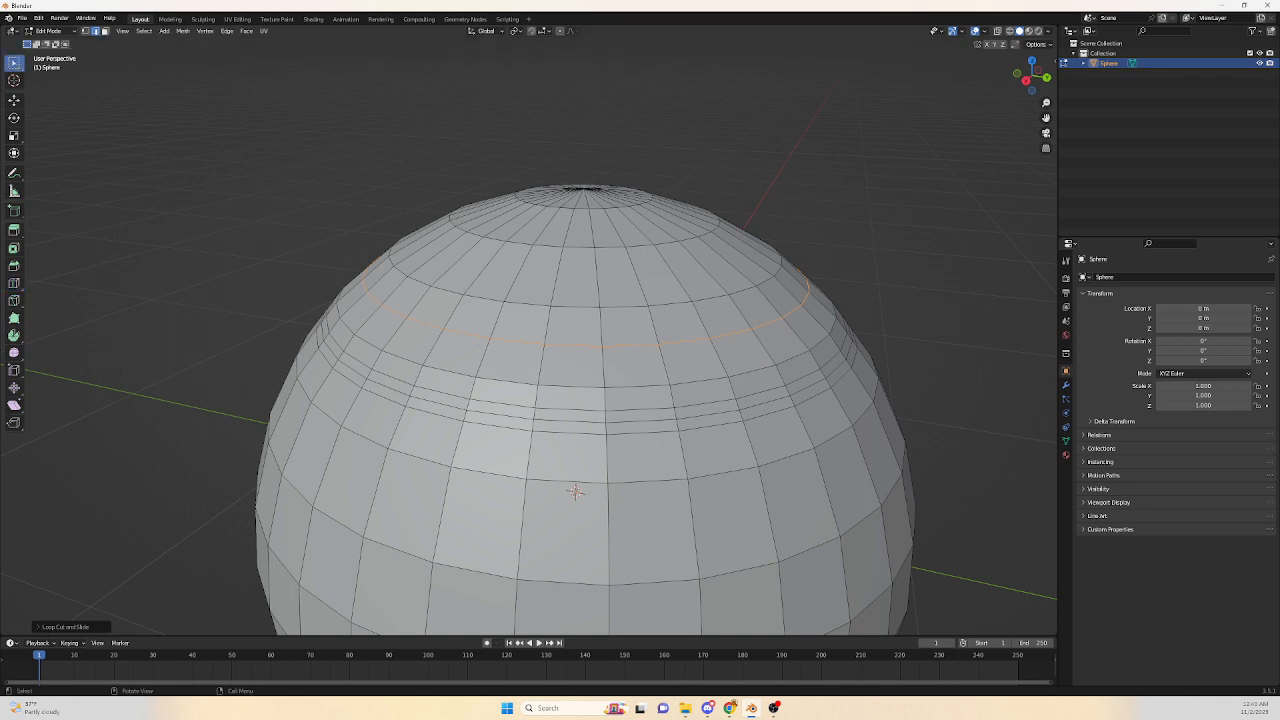
Scale the selected edge loops outward to form a raised ring around the sphere.
{"action": "left_click", "coordinate": [575, 491], "text": "alt"}
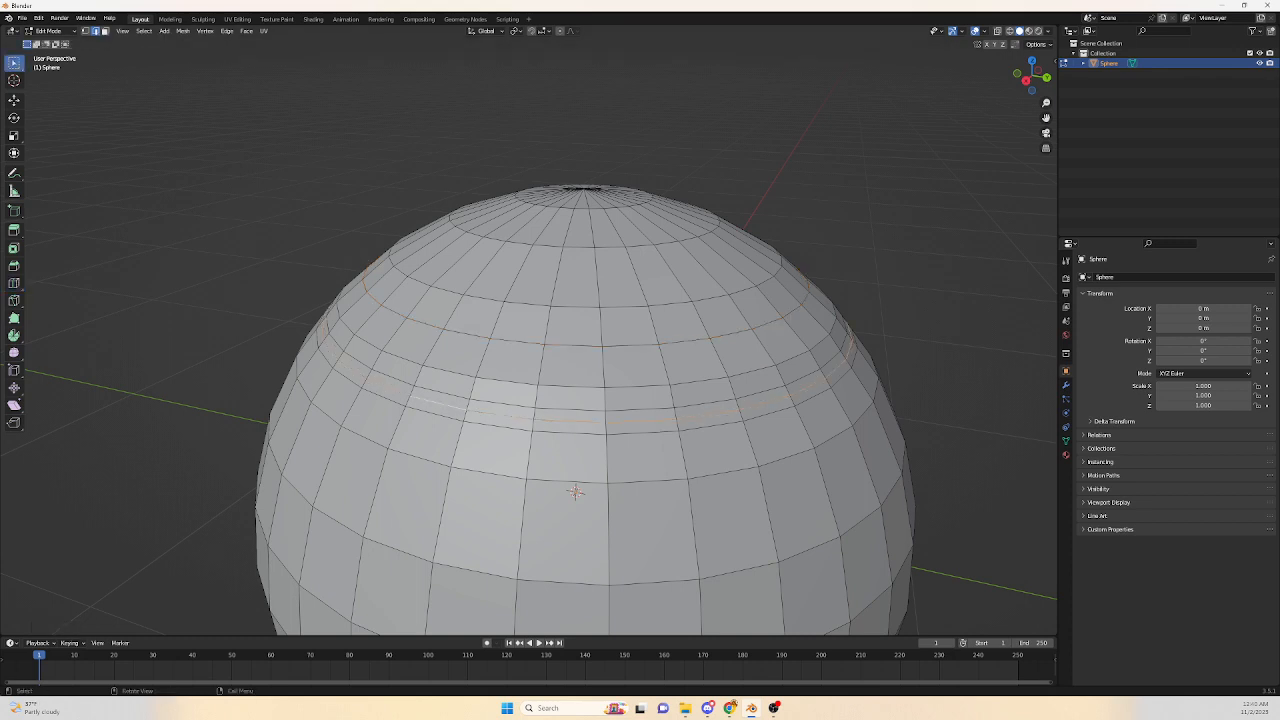
{"action": "key", "text": "s"}
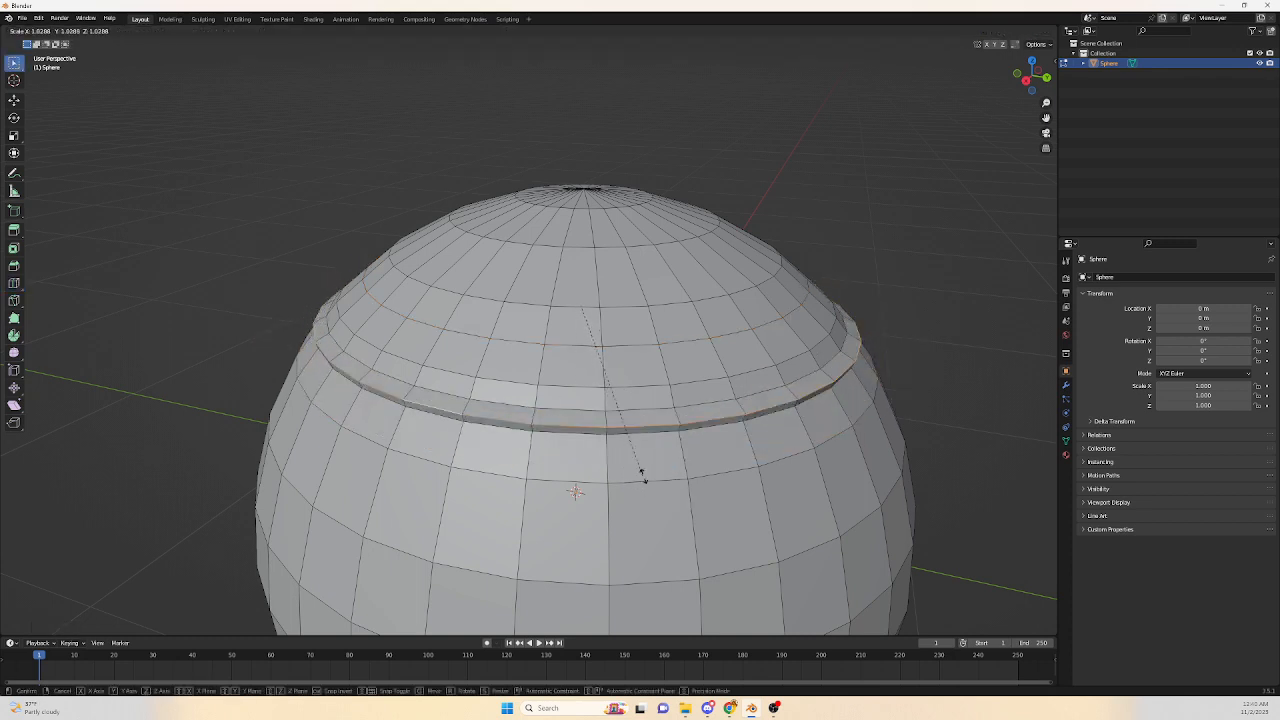
{"action": "left_click", "coordinate": [639, 462]}
{"action": "middle_click_drag", "start_coordinate": [639, 462], "coordinate": [668, 500]}
{"action": "key", "text": "s"}
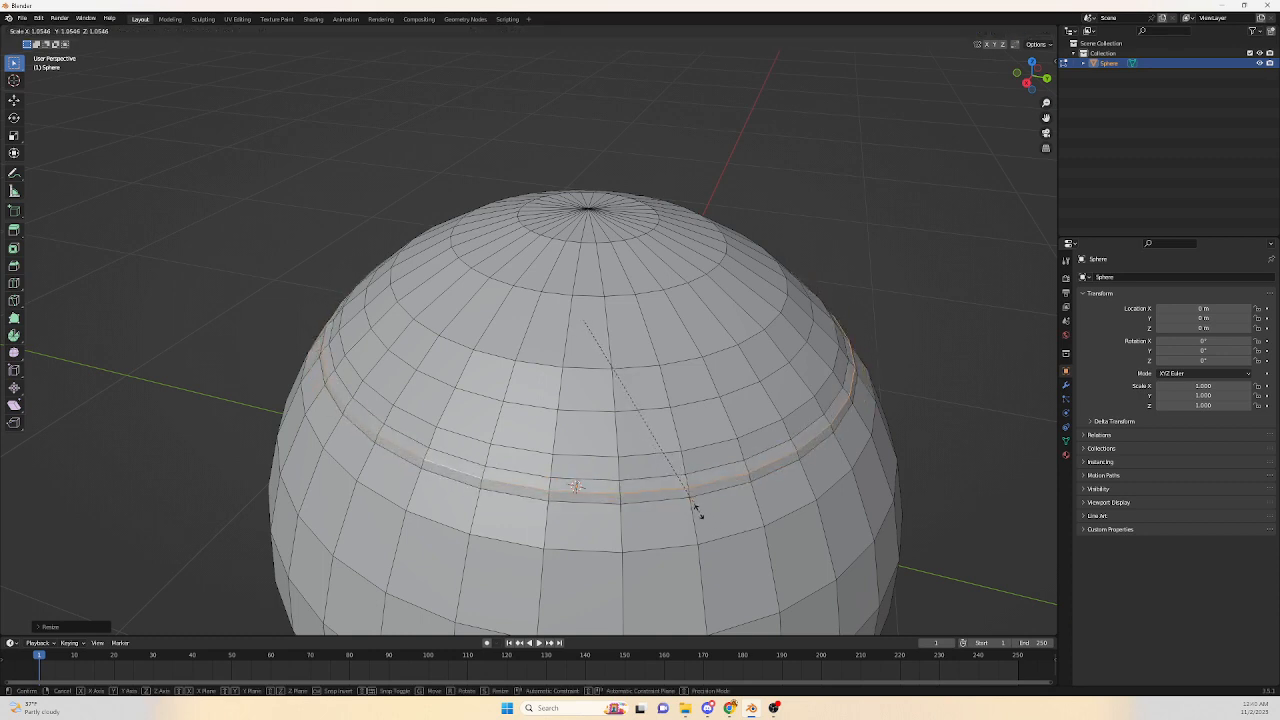
{"action": "left_click", "coordinate": [692, 508]}
Undo the scaling and the loop cuts to restore the original sphere.
{"action": "key", "text": "ctrl+z"}
{"action": "key", "text": "ctrl+z"}
{"action": "key", "text": "ctrl+z"}
{"action": "key", "text": "ctrl+z"}
{"action": "key", "text": "ctrl+z"}
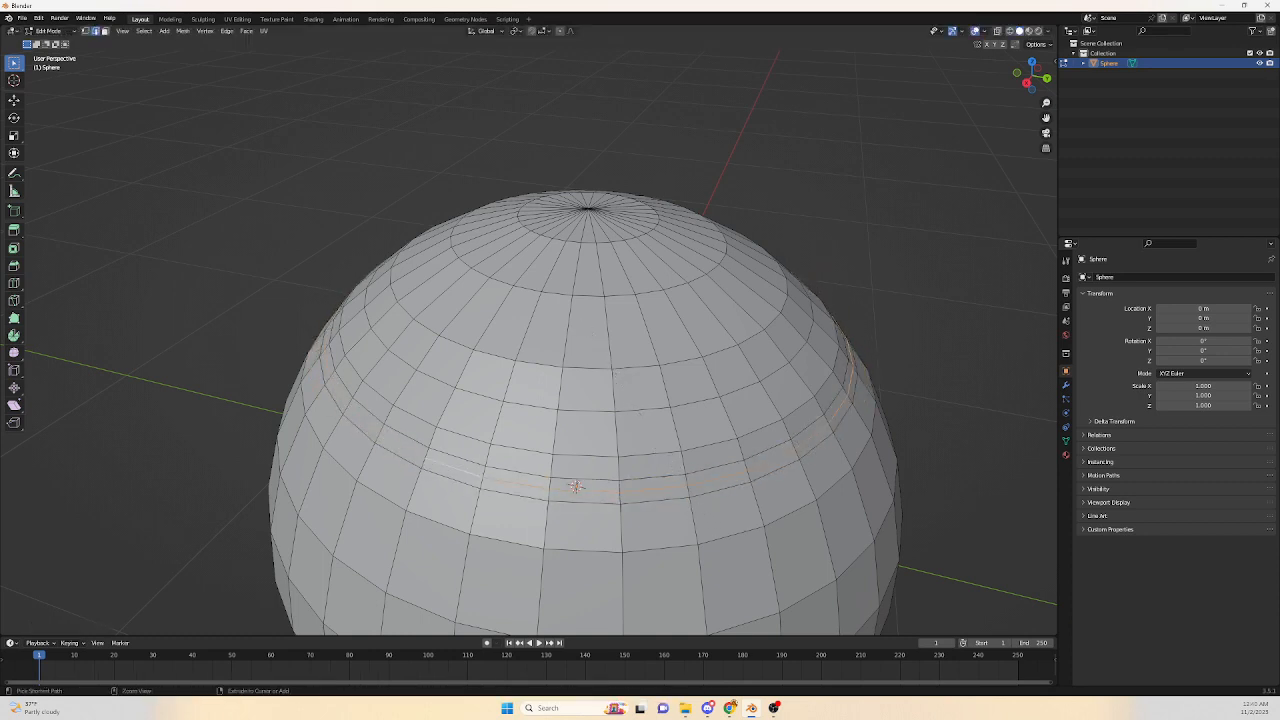
{"action": "key", "text": "ctrl+z"}
{"action": "key", "text": "ctrl+z"}
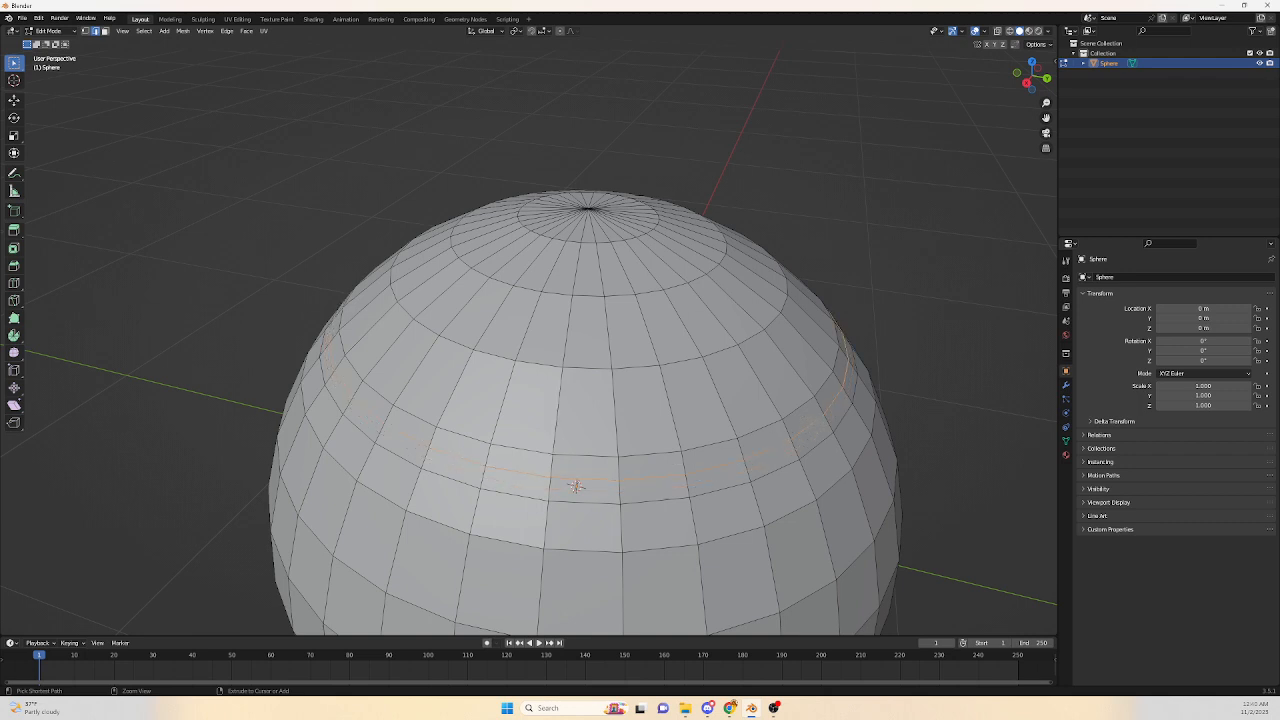
{"action": "key", "text": "ctrl+z"}
{"action": "middle_click_drag", "start_coordinate": [620, 430], "coordinate": [623, 403]}
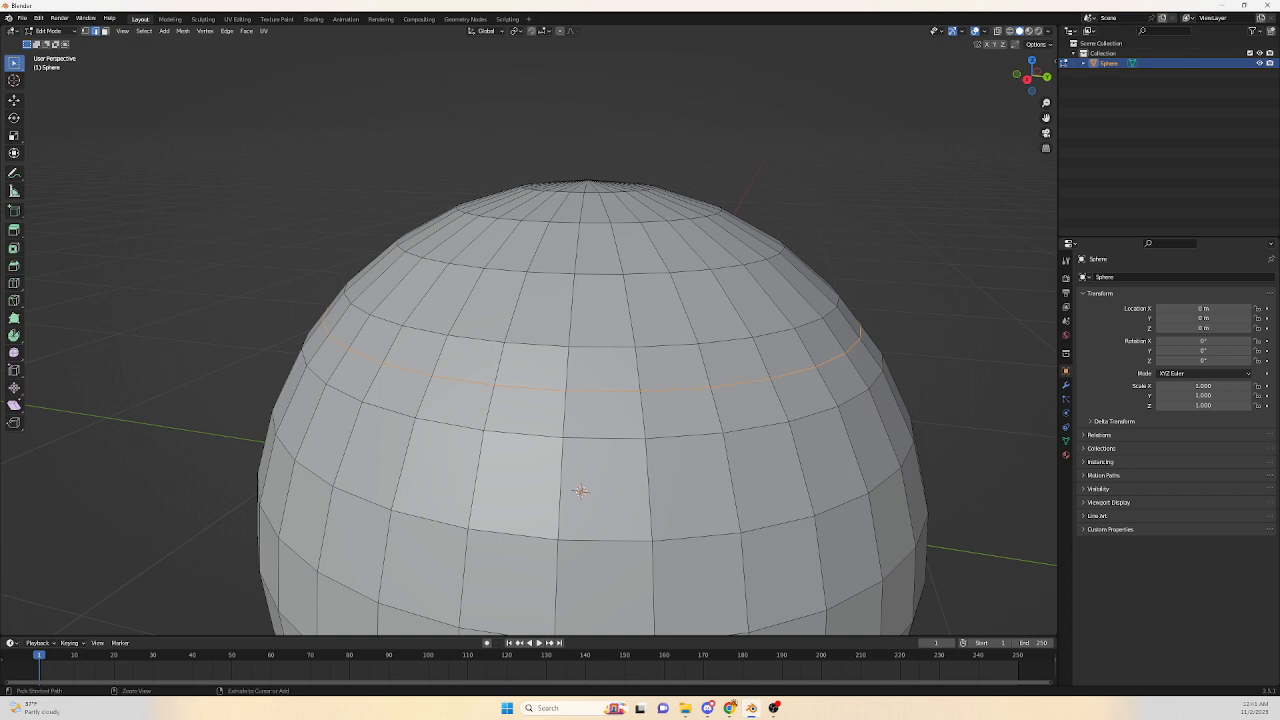
{"action": "key", "text": "ctrl+z"}
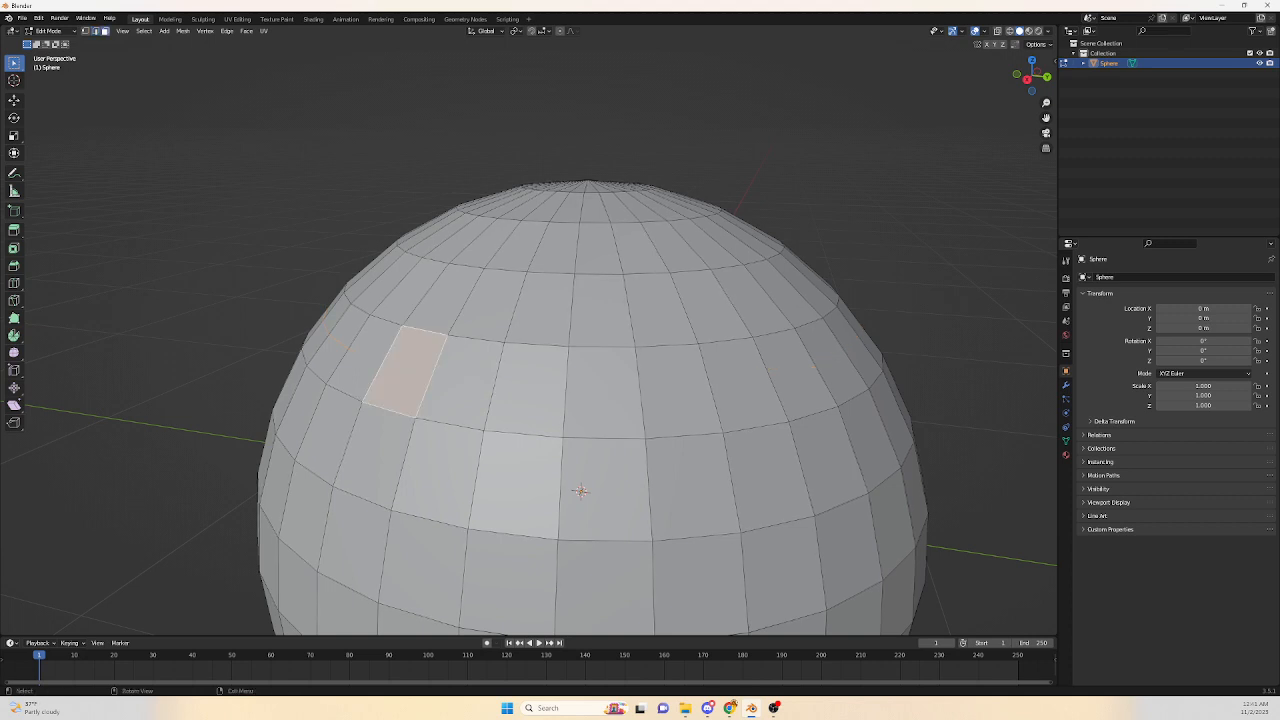
In vertex select mode, knife a diagonal cut across the face beside the selected upper-left face.
{"action": "key", "text": "1"}
{"action": "left_click", "coordinate": [14, 300]}
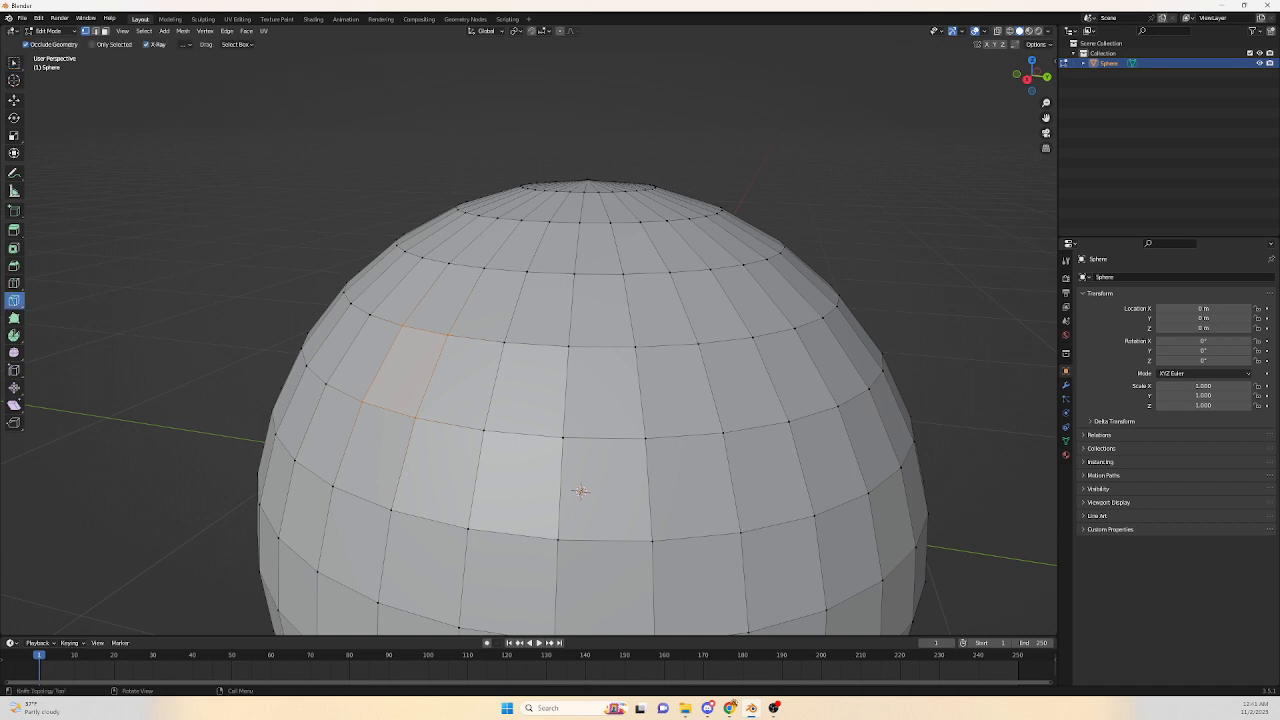
{"action": "left_click", "coordinate": [504, 342]}
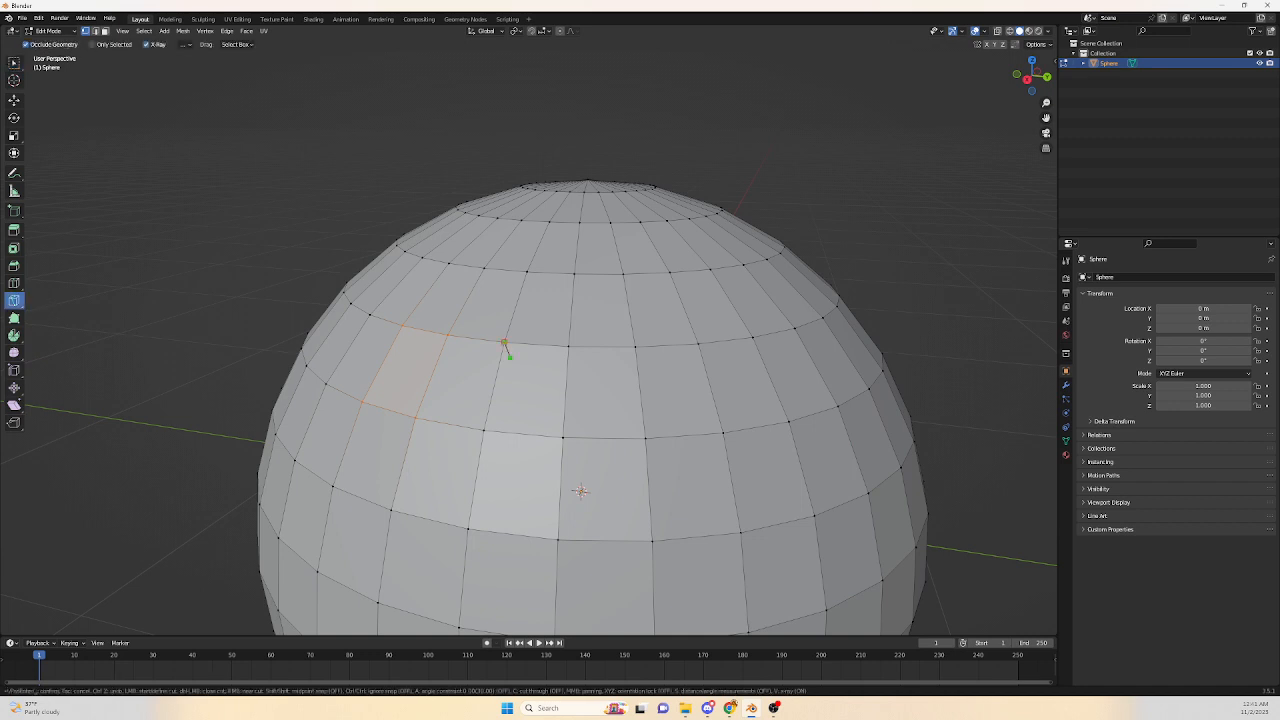
{"action": "key", "text": "Return"}
{"action": "key", "text": "Return"}
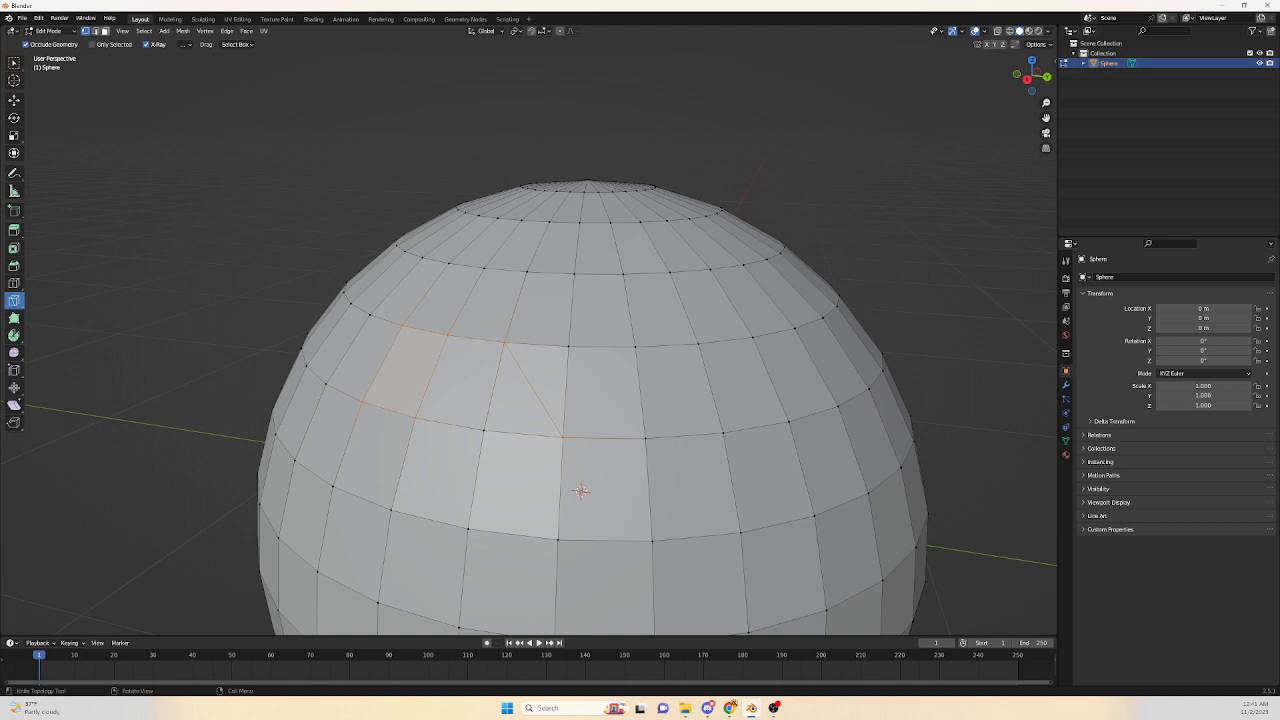
Select the resulting triangular face and extrude it outward.
{"action": "key", "text": "3"}
{"action": "key", "text": "w"}
{"action": "left_click", "coordinate": [516, 404]}
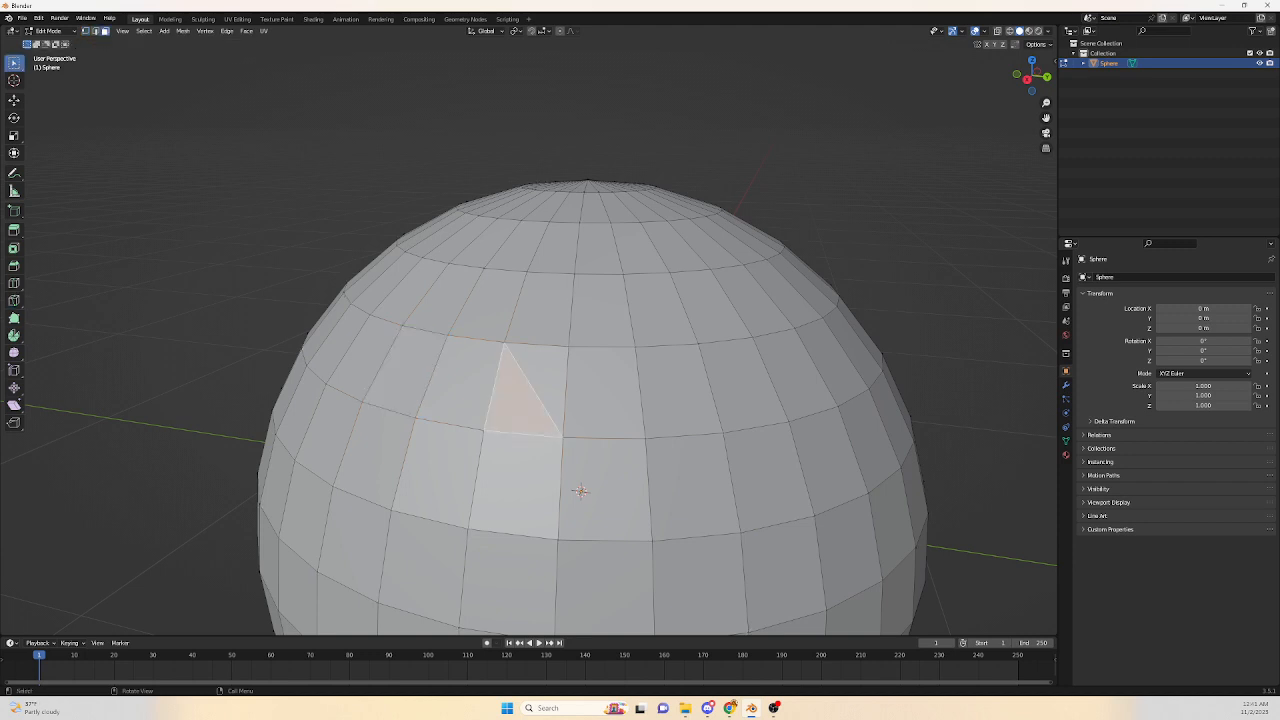
{"action": "key", "text": "e"}
{"action": "left_click", "coordinate": [578, 492]}
{"action": "mouse_move", "coordinate": [578, 492]}
{"action": "middle_mouse_down"}
{"action": "mouse_move", "coordinate": [542, 500]}
{"action": "mouse_move", "coordinate": [570, 495]}
{"action": "middle_mouse_up"}
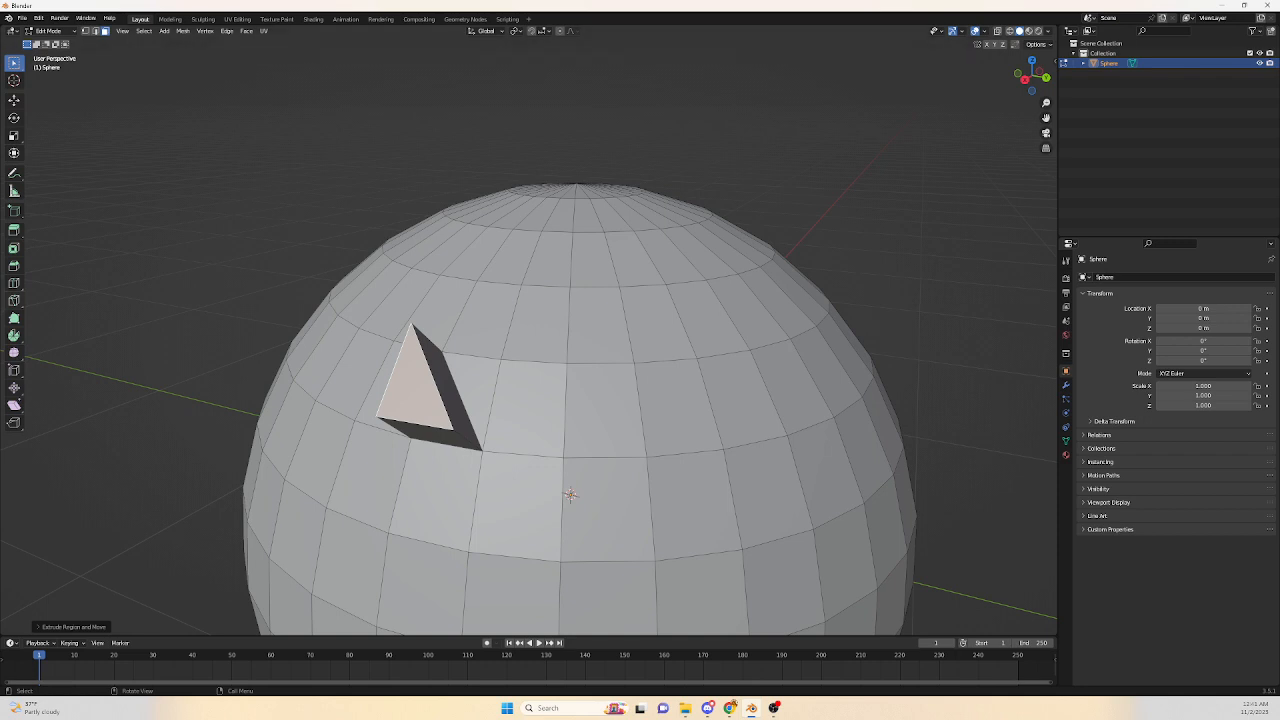
Knife a horizontal cut across the extruded triangle's front face.
{"action": "left_click", "coordinate": [14, 300]}
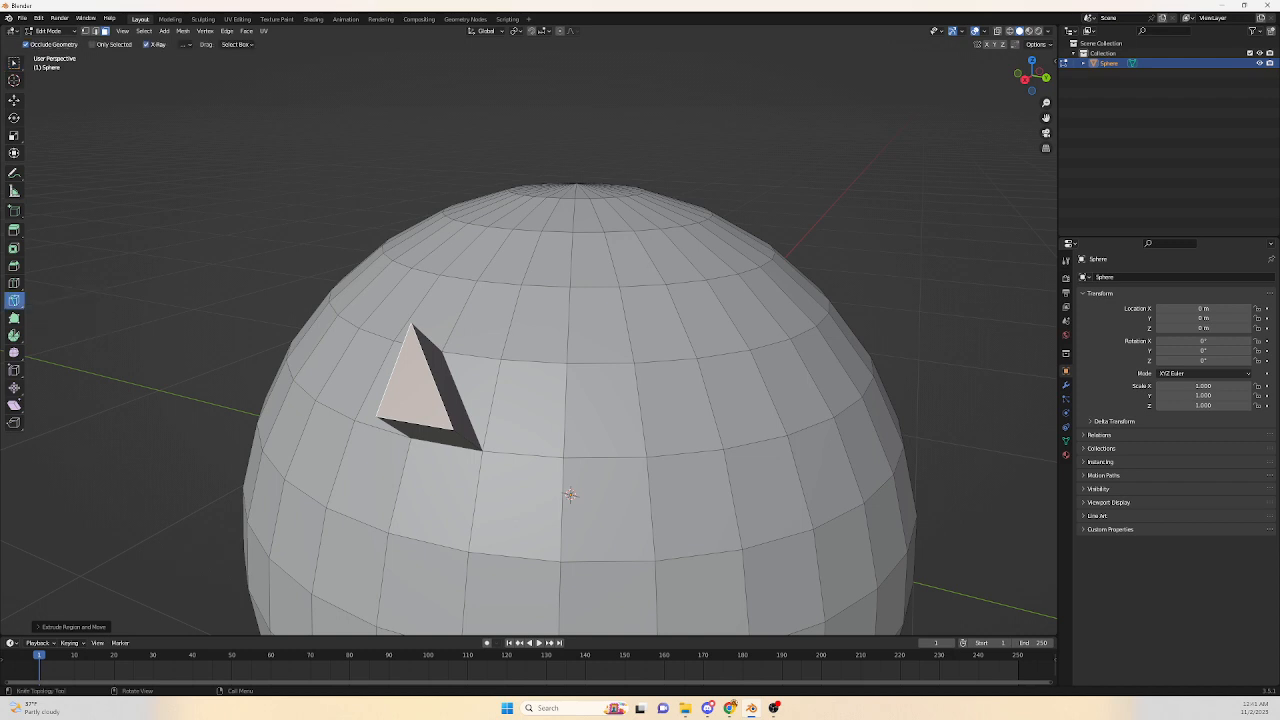
{"action": "left_click", "coordinate": [389, 377]}
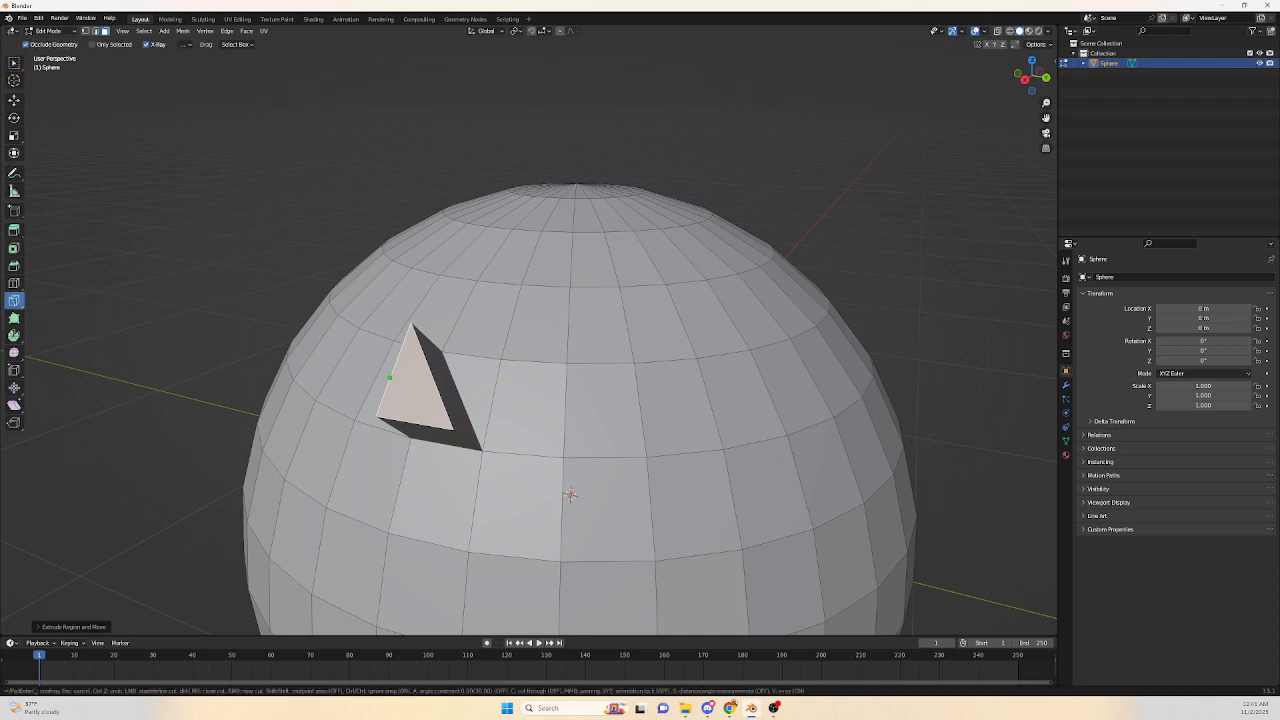
{"action": "left_click", "coordinate": [433, 381]}
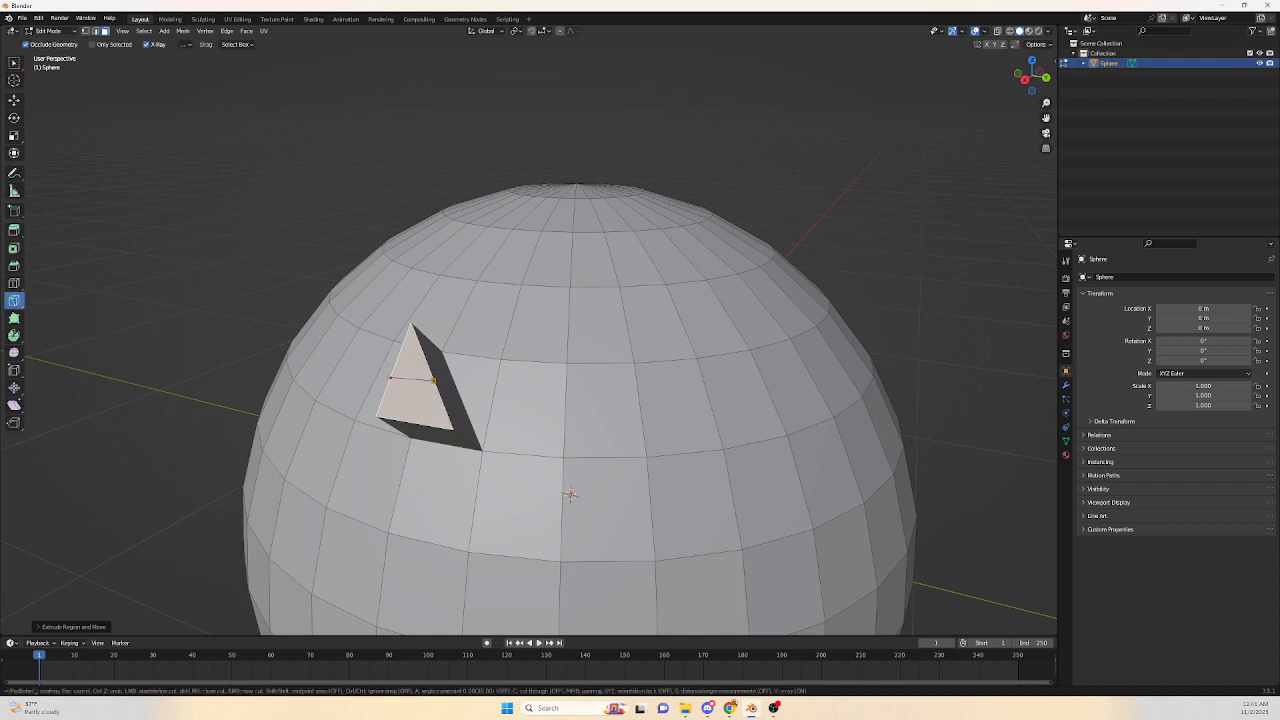
{"action": "key", "text": "Return"}
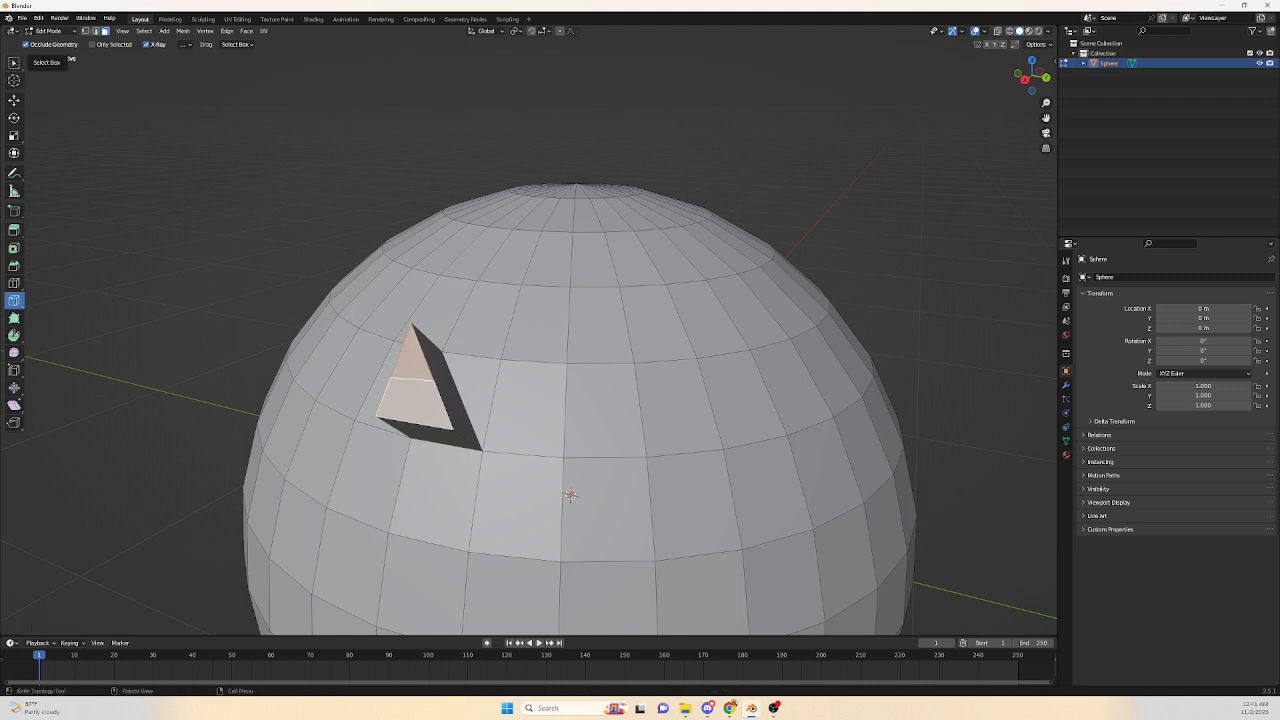
Extrude the lower part of the cut triangle further outward.
{"action": "left_click", "coordinate": [14, 62]}
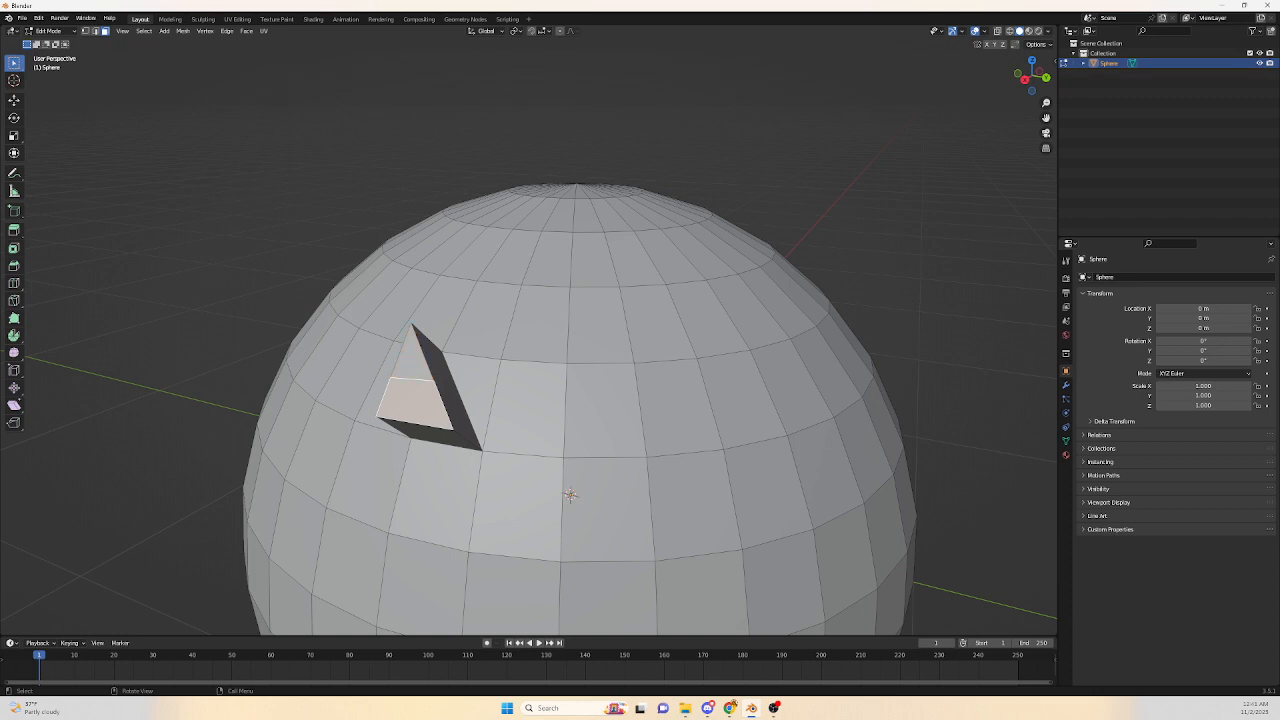
{"action": "key", "text": "w"}
{"action": "right_click", "coordinate": [597, 432]}
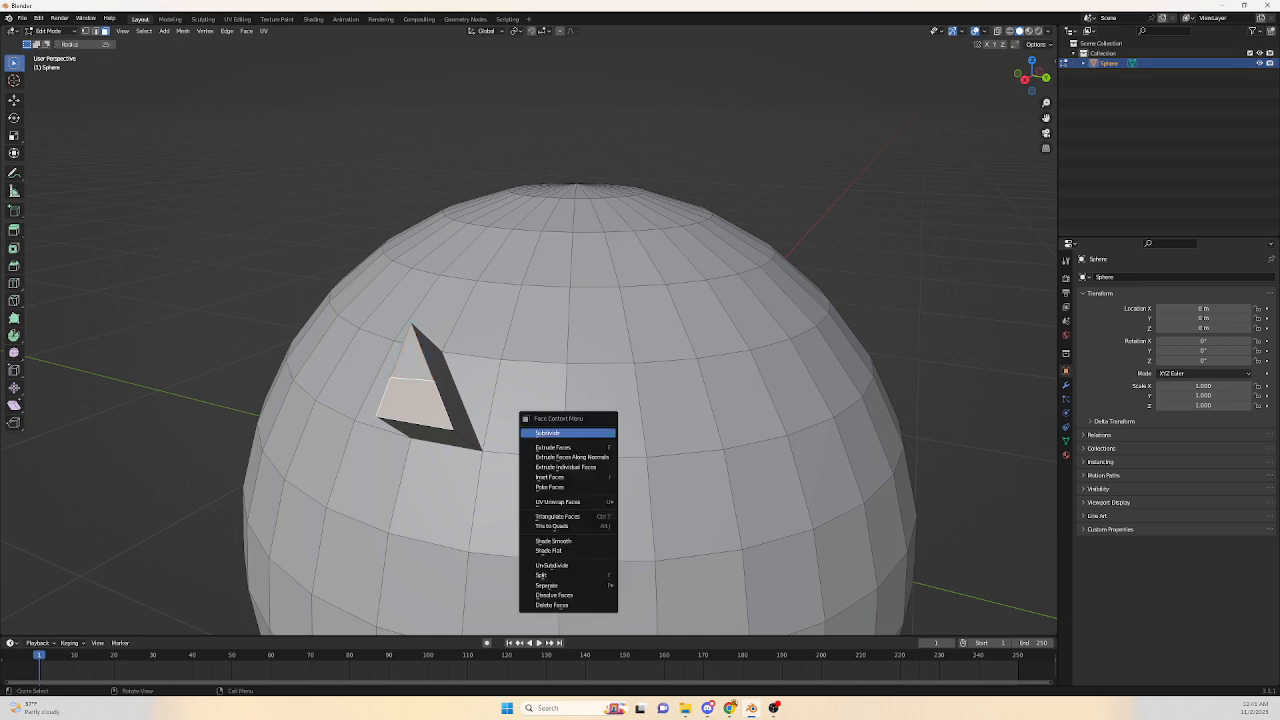
{"action": "key", "text": "e"}
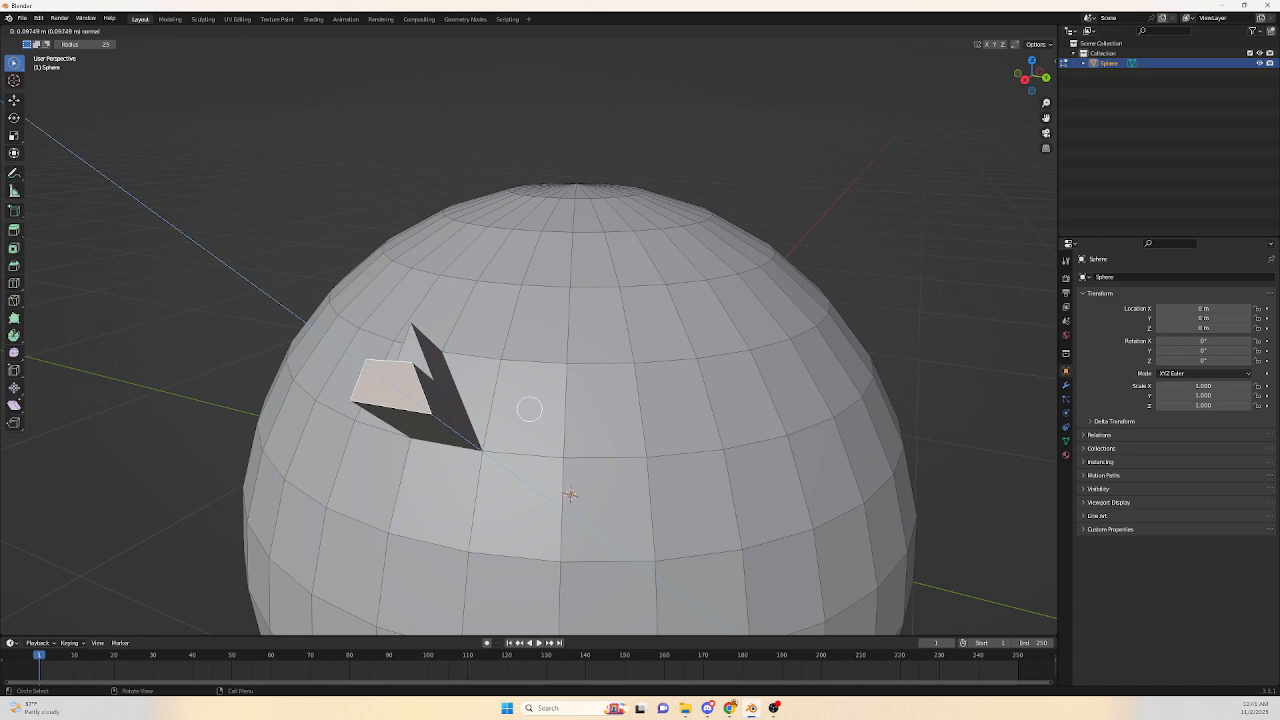
{"action": "left_click", "coordinate": [507, 396]}
Undo the extrusions and knife cuts.
{"action": "scroll", "coordinate": [514, 407], "scroll_direction": "down", "scroll_amount": 4}
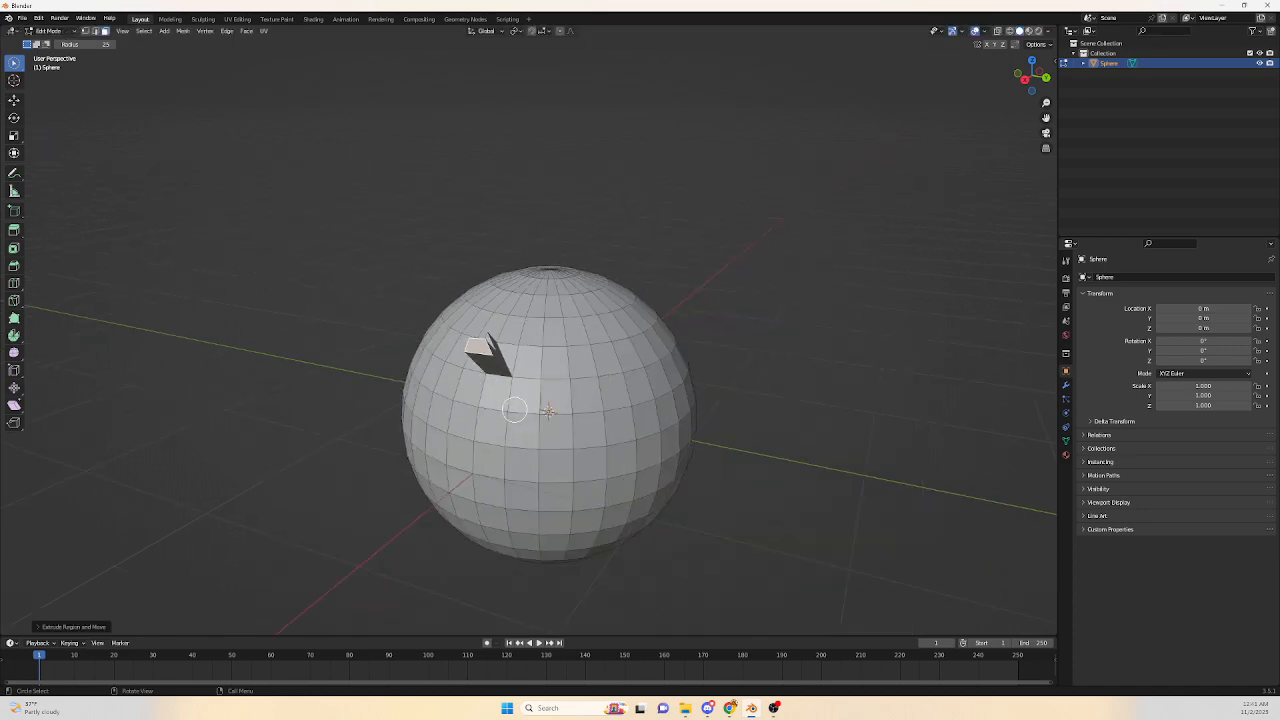
{"action": "key", "text": "w"}
{"action": "scroll", "coordinate": [514, 407], "scroll_direction": "up", "scroll_amount": 2}
{"action": "middle_click_drag", "start_coordinate": [514, 407], "coordinate": [388, 388]}
{"action": "scroll", "coordinate": [414, 409], "scroll_direction": "up", "scroll_amount": 3}
{"action": "key", "text": "ctrl"}
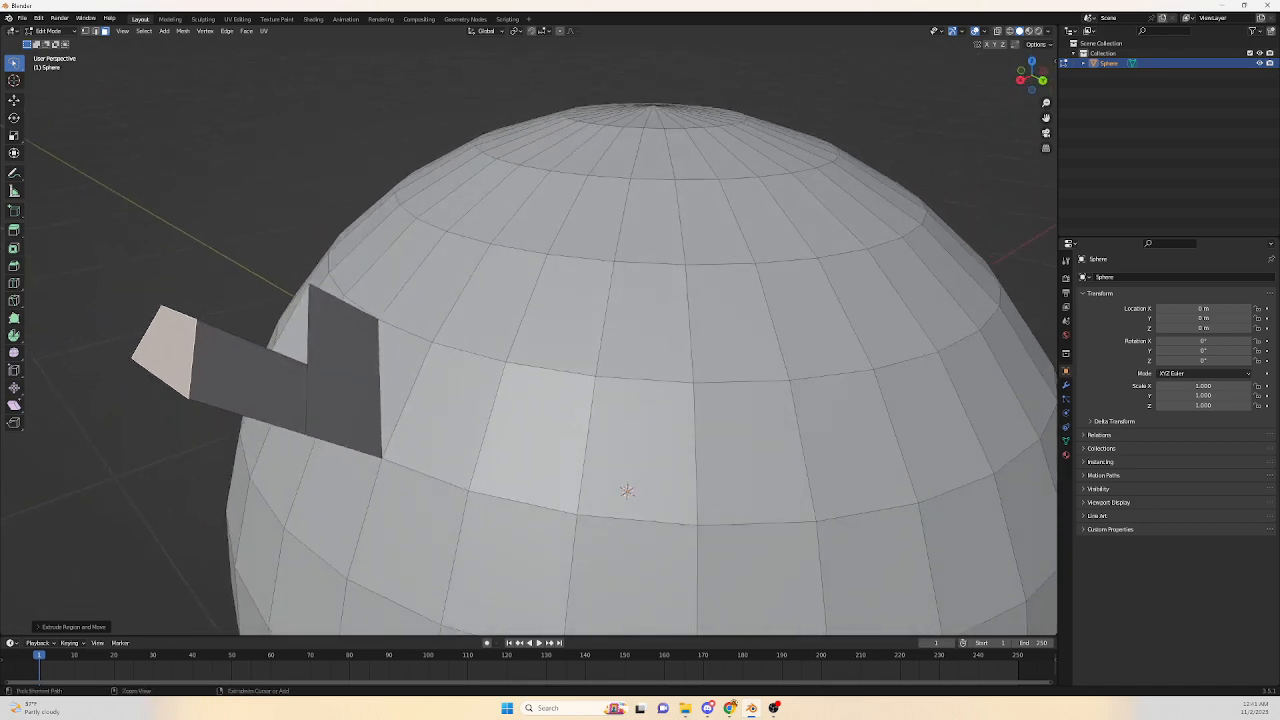
{"action": "key", "text": "ctrl+z"}
{"action": "key", "text": "ctrl+z"}
{"action": "key", "text": "ctrl+z"}
{"action": "key", "text": "ctrl+z"}
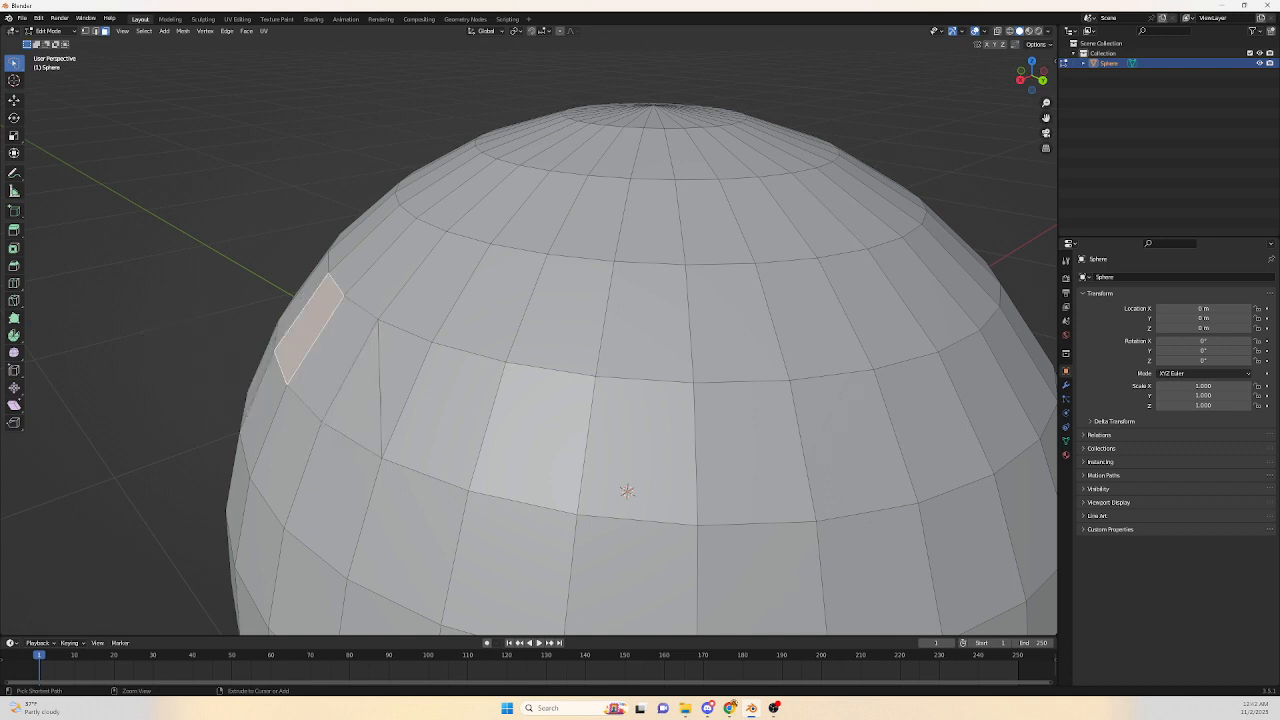
{"action": "scroll", "coordinate": [388, 388], "scroll_direction": "down", "scroll_amount": 4}
{"action": "middle_click_drag", "start_coordinate": [388, 388], "coordinate": [411, 385]}
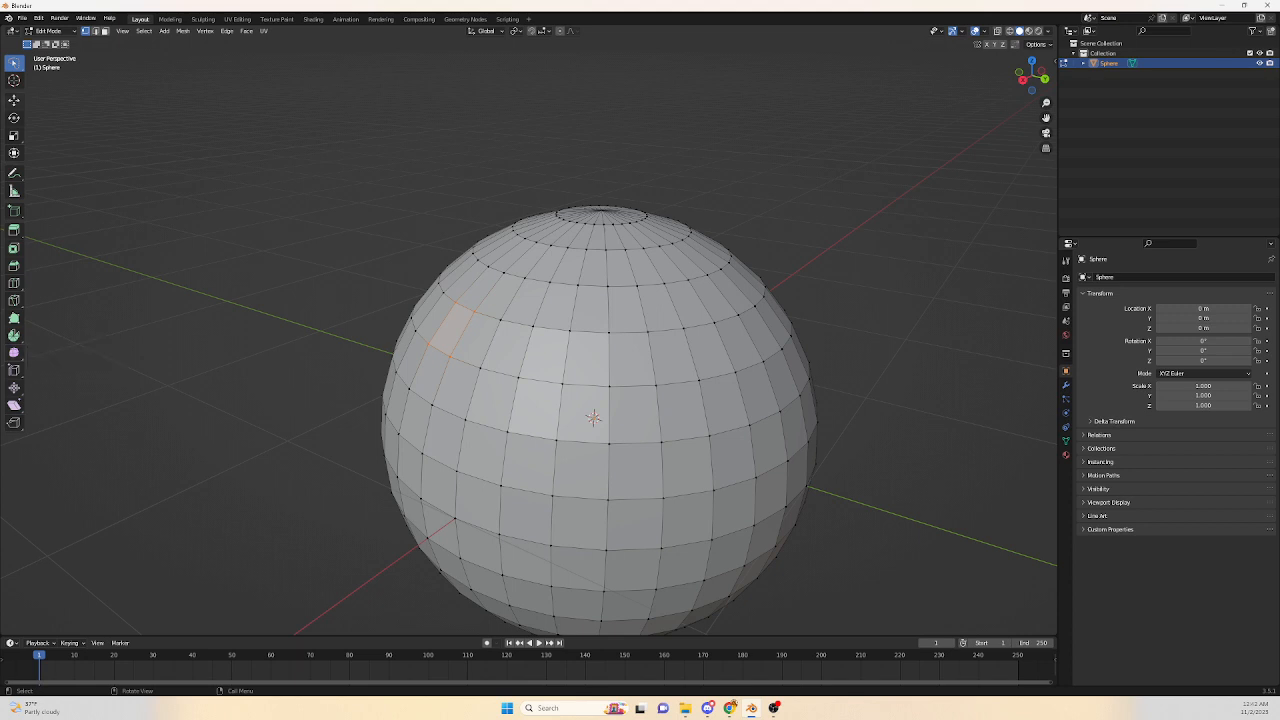
Move the selected upper-left face with the Move tool gizmo.
{"action": "left_click", "coordinate": [14, 99]}
{"action": "left_click_drag", "start_coordinate": [432, 337], "coordinate": [437, 335]}
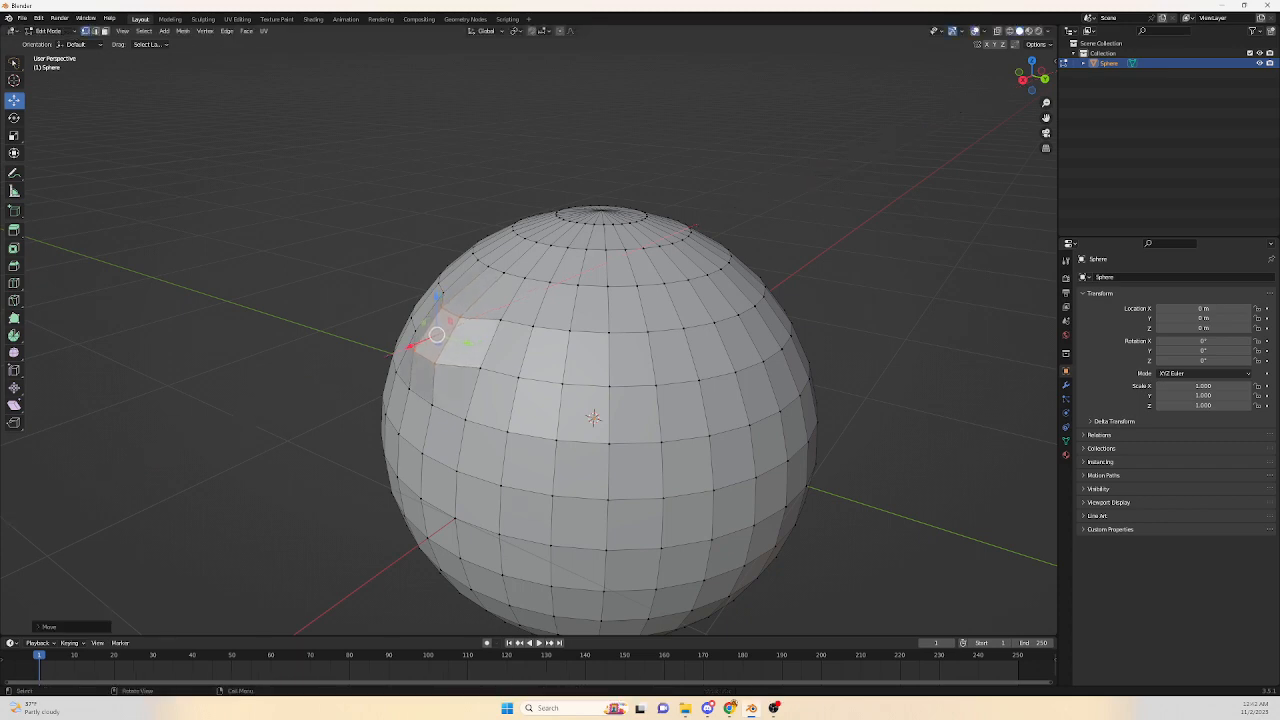
{"action": "middle_click_drag", "start_coordinate": [437, 335], "coordinate": [550, 290]}
{"action": "middle_click_drag", "start_coordinate": [579, 418], "coordinate": [591, 418]}
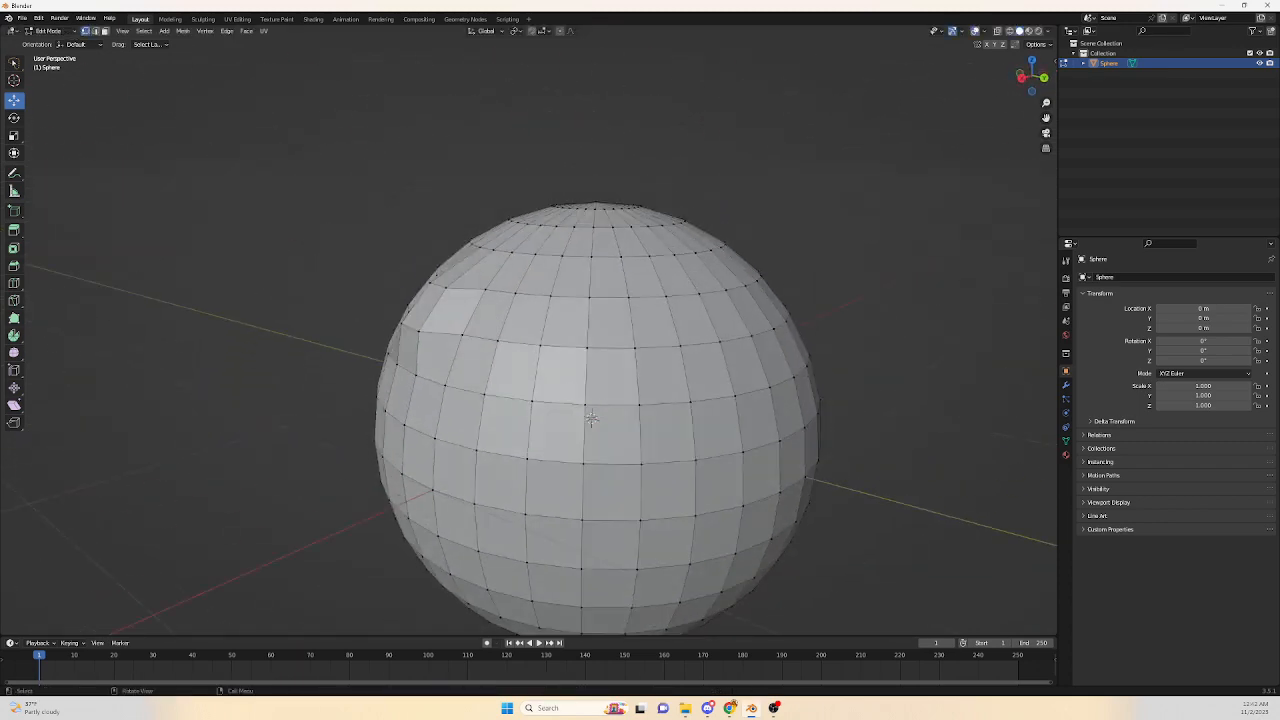
Switch to the Smooth tool in face select mode and select a vertical strip of faces on the upper left.
{"action": "left_click", "coordinate": [14, 352]}
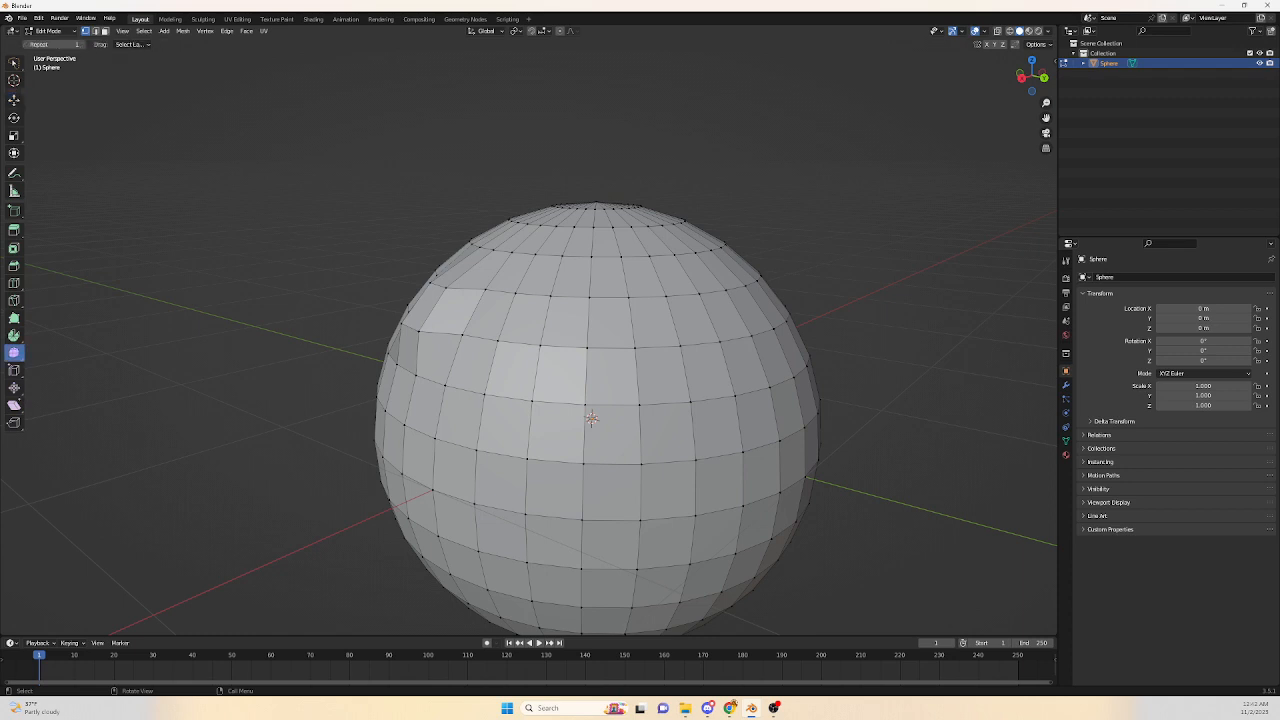
{"action": "key", "text": "3"}
{"action": "left_click", "coordinate": [360, 354]}
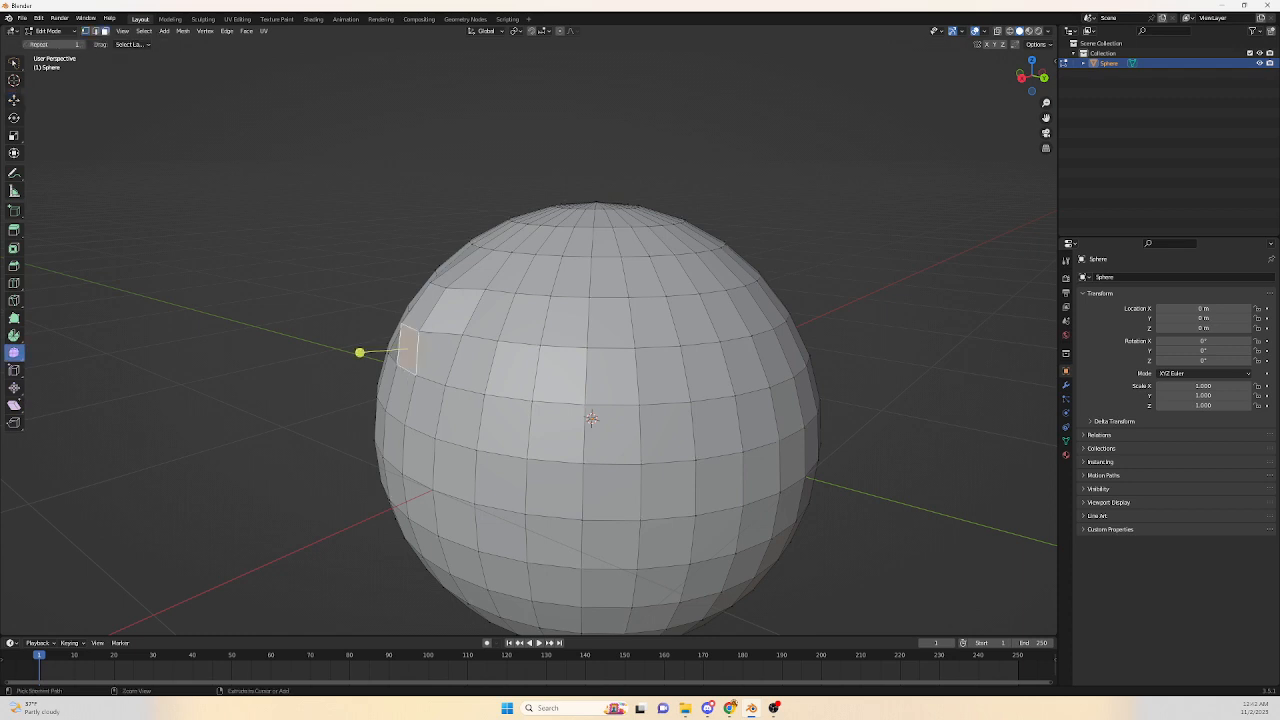
{"action": "left_click", "coordinate": [380, 354], "text": "ctrl"}
{"action": "left_click", "coordinate": [400, 331], "text": "ctrl"}
{"action": "left_click", "coordinate": [416, 302], "text": "ctrl"}
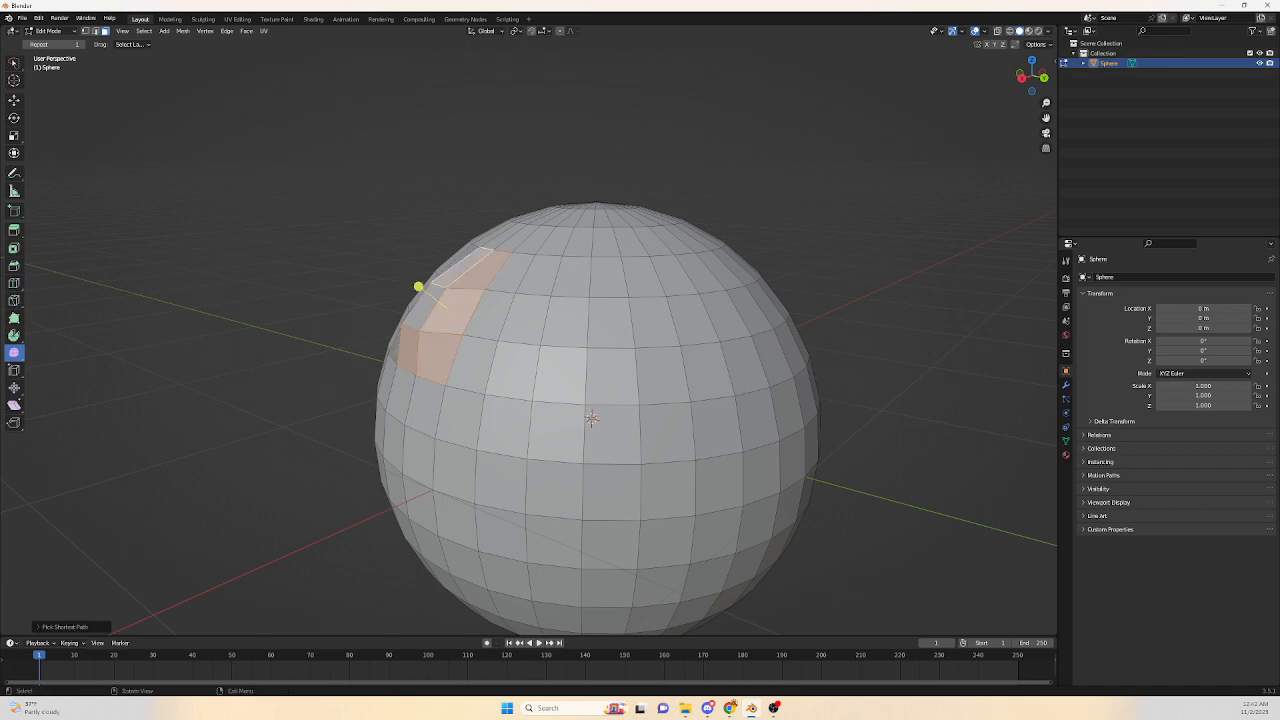
{"action": "mouse_move", "coordinate": [417, 286]}
{"action": "middle_mouse_down"}
{"action": "mouse_move", "coordinate": [637, 343]}
{"action": "mouse_move", "coordinate": [352, 292]}
{"action": "mouse_move", "coordinate": [420, 263]}
{"action": "middle_mouse_up"}
Scale the selected face strip and smooth its vertices by dragging the Smooth tool handle.
{"action": "left_click", "coordinate": [622, 331], "text": "ctrl"}
{"action": "left_click", "coordinate": [609, 331], "text": "ctrl"}
{"action": "left_click", "coordinate": [603, 343], "text": "ctrl"}
{"action": "left_click", "coordinate": [600, 337], "text": "ctrl"}
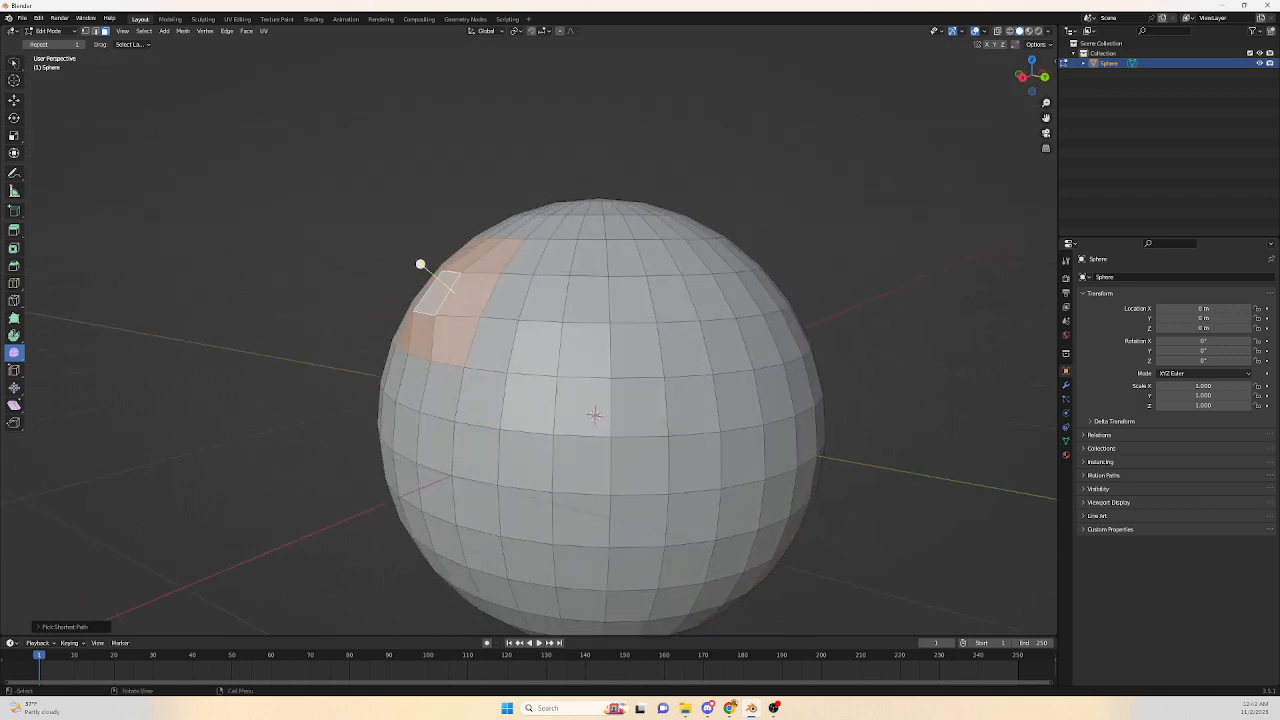
{"action": "key", "text": "s"}
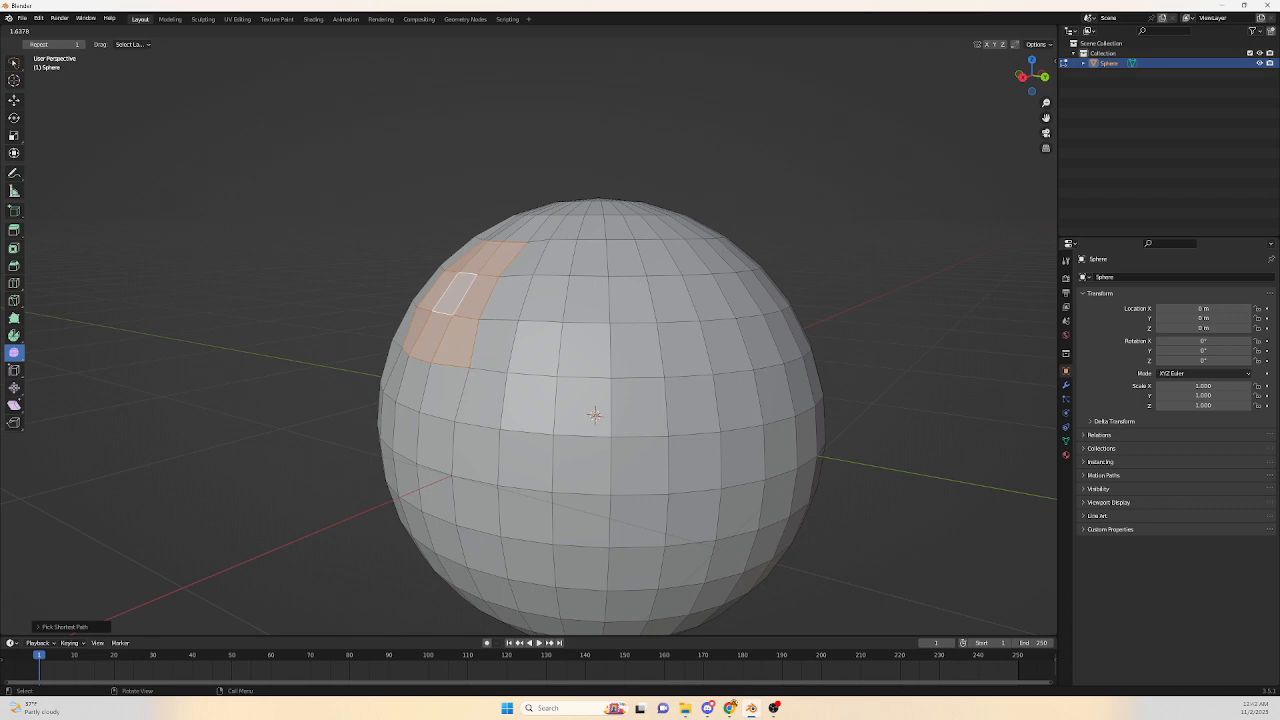
{"action": "left_click", "coordinate": [432, 272]}
{"action": "middle_click_drag", "start_coordinate": [432, 272], "coordinate": [370, 275]}
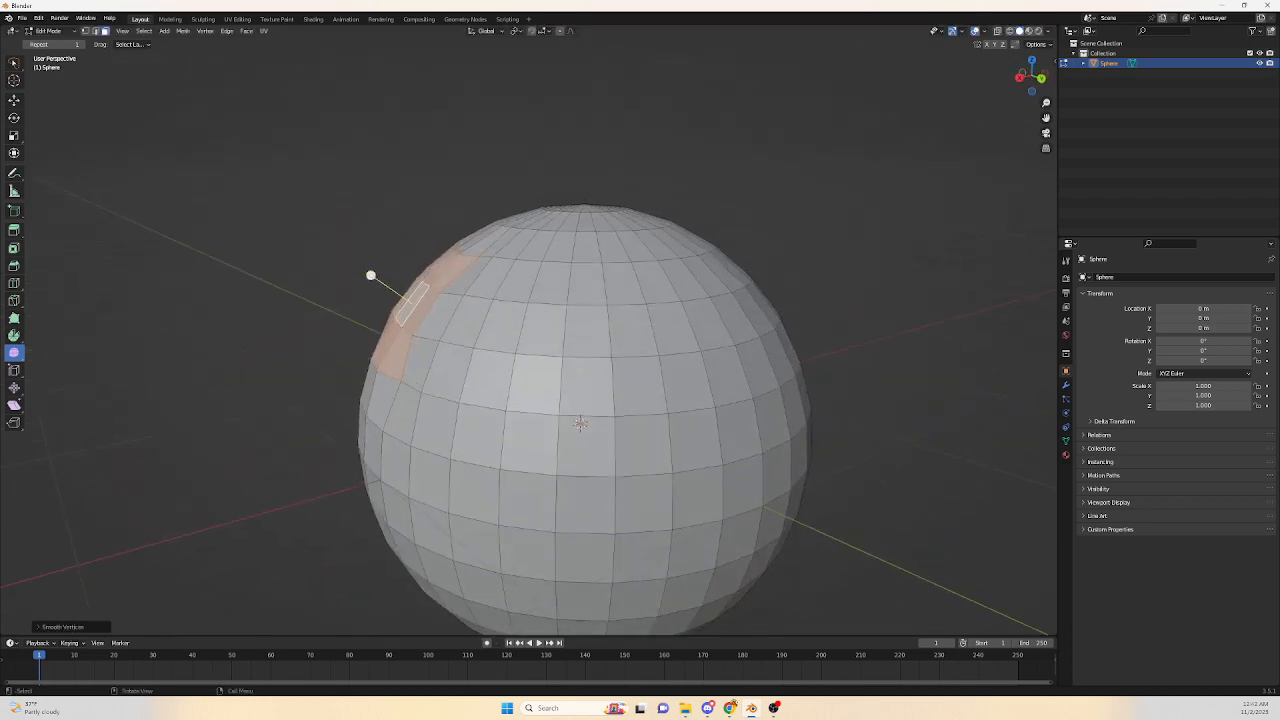
Smooth the selected upper-left faces again with the Smooth tool handle, undoing one stroke.
{"action": "key", "text": "s"}
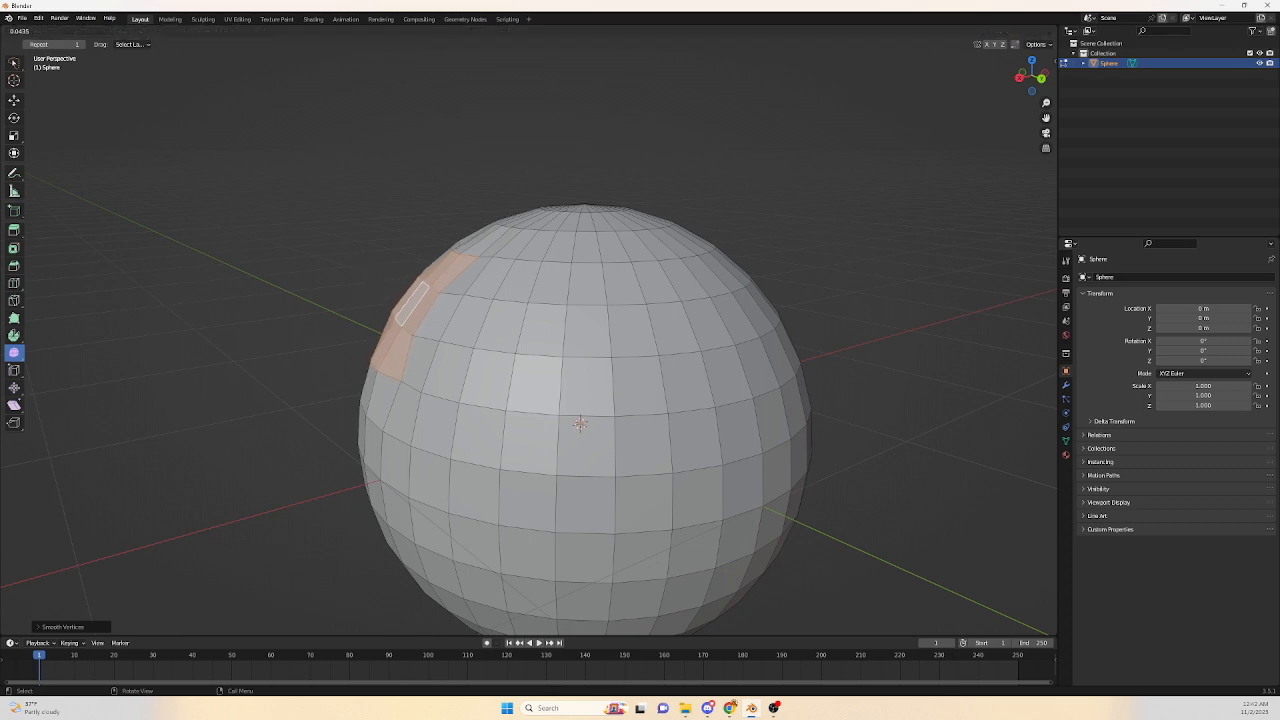
{"action": "left_click_drag", "start_coordinate": [370, 275], "coordinate": [380, 282]}
{"action": "key", "text": "ctrl+z"}
{"action": "middle_click_drag", "start_coordinate": [380, 282], "coordinate": [412, 288]}
{"action": "scroll", "coordinate": [515, 295], "scroll_direction": "up", "scroll_amount": 2}
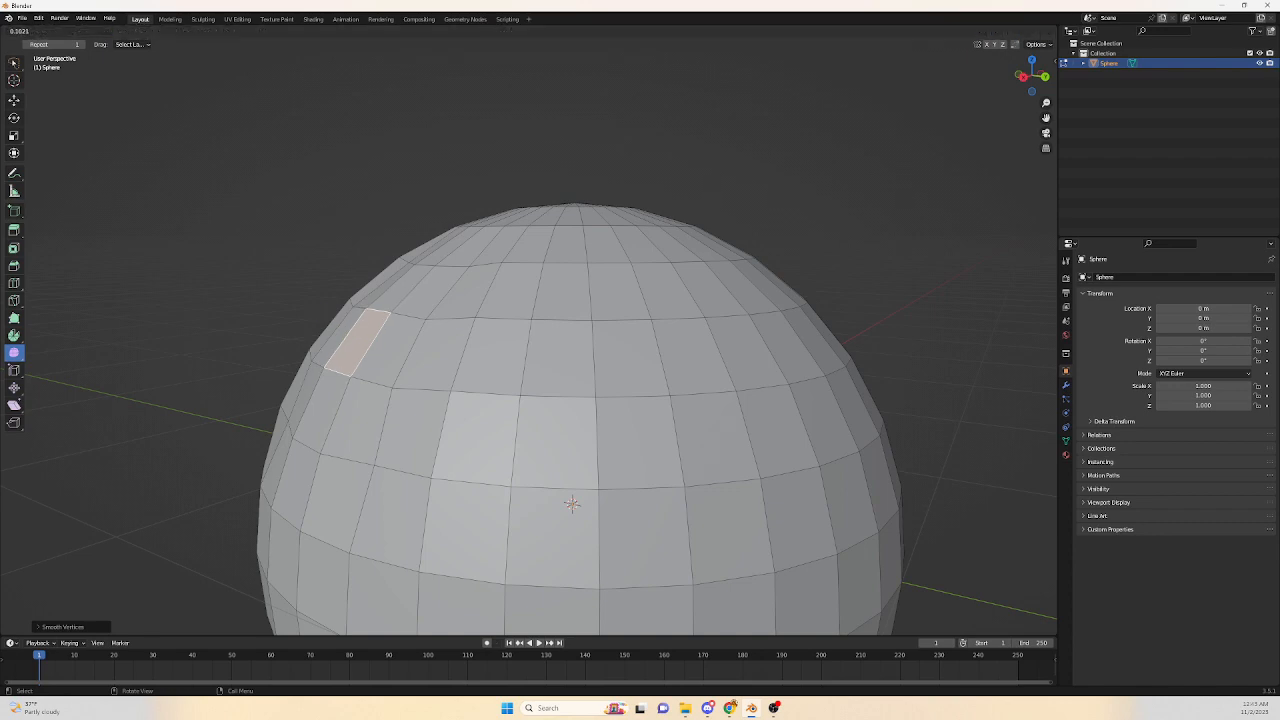
{"action": "middle_click_drag", "start_coordinate": [412, 290], "coordinate": [444, 299]}
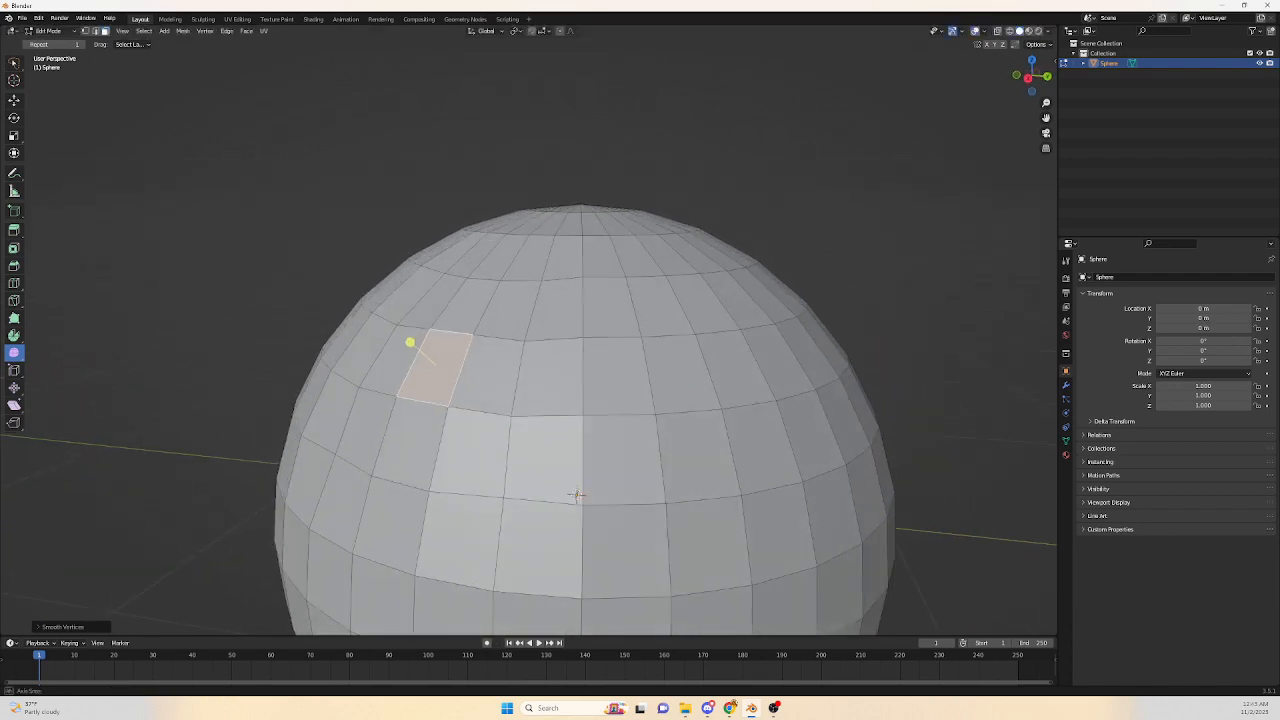
Switch to vertex select mode, select vertices near the top including the pole, and smooth them with the Smooth tool handle.
{"action": "scroll", "coordinate": [444, 299], "scroll_direction": "down", "scroll_amount": 2}
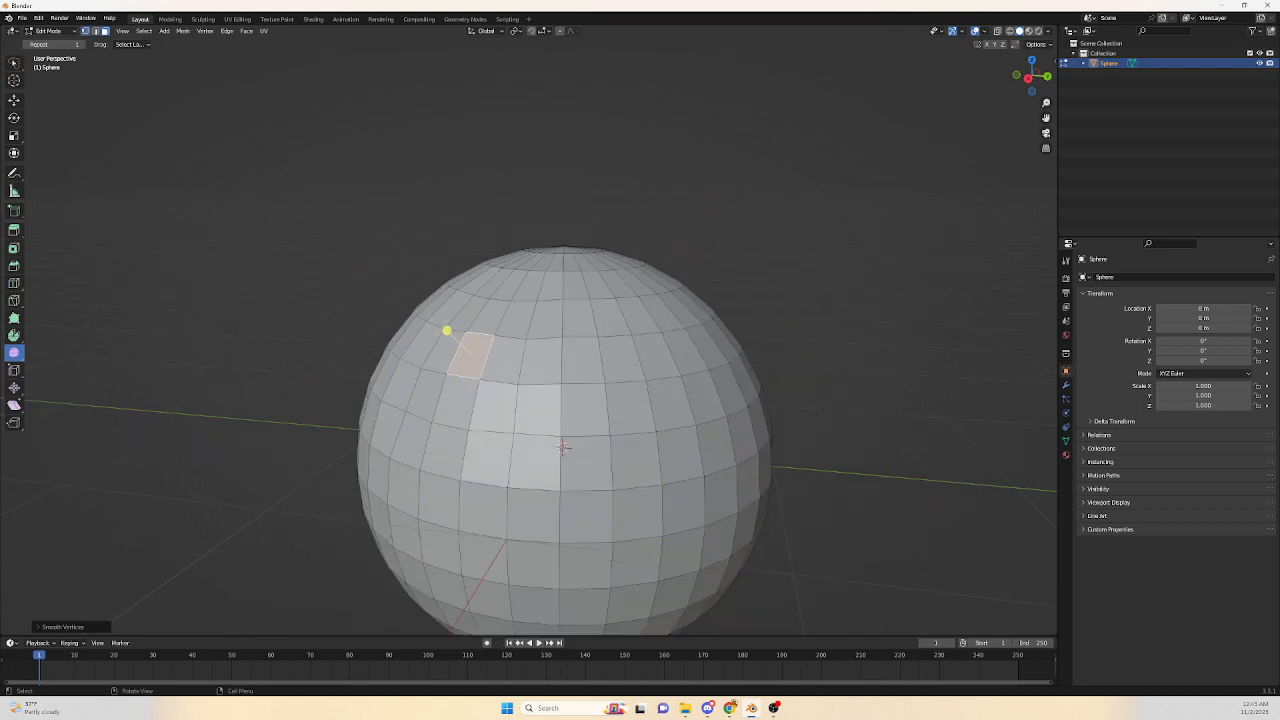
{"action": "key", "text": "1"}
{"action": "left_click", "coordinate": [526, 339]}
{"action": "left_click", "coordinate": [518, 384], "text": "shift"}
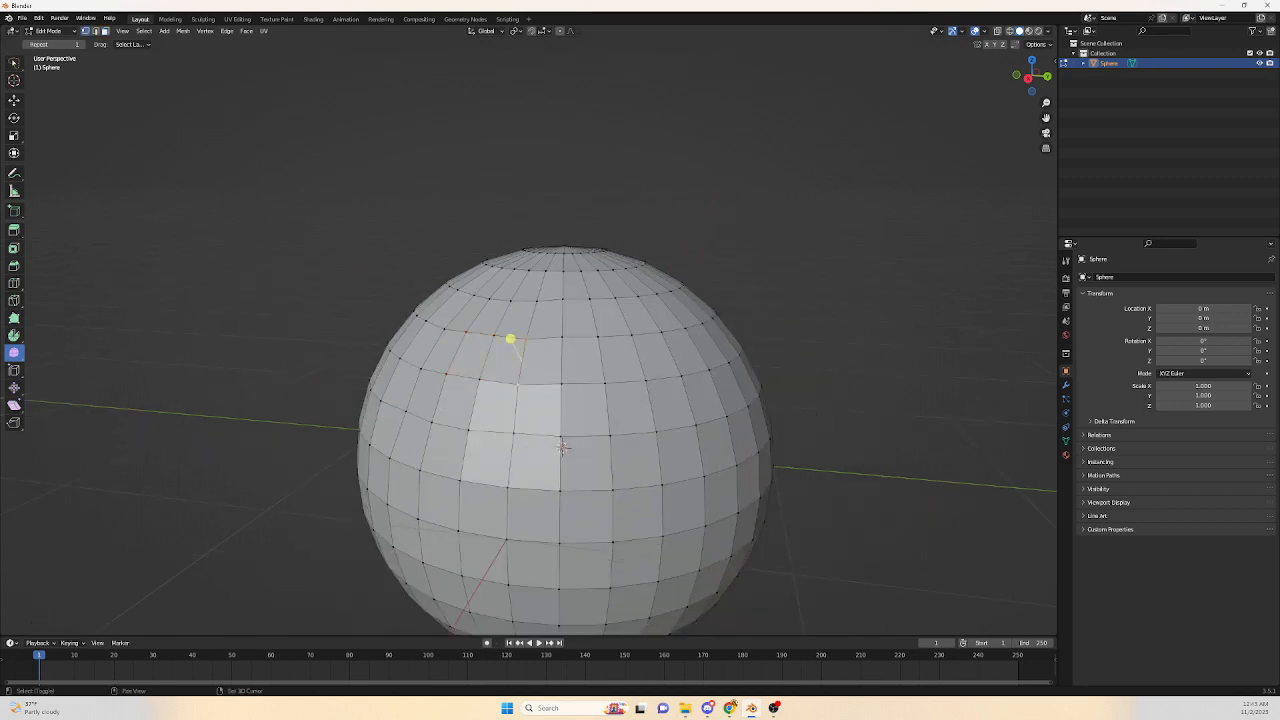
{"action": "left_click", "coordinate": [445, 329], "text": "shift"}
{"action": "left_click", "coordinate": [421, 369], "text": "shift"}
{"action": "left_click_drag", "start_coordinate": [452, 330], "coordinate": [490, 330]}
{"action": "middle_click_drag", "start_coordinate": [490, 330], "coordinate": [560, 250]}
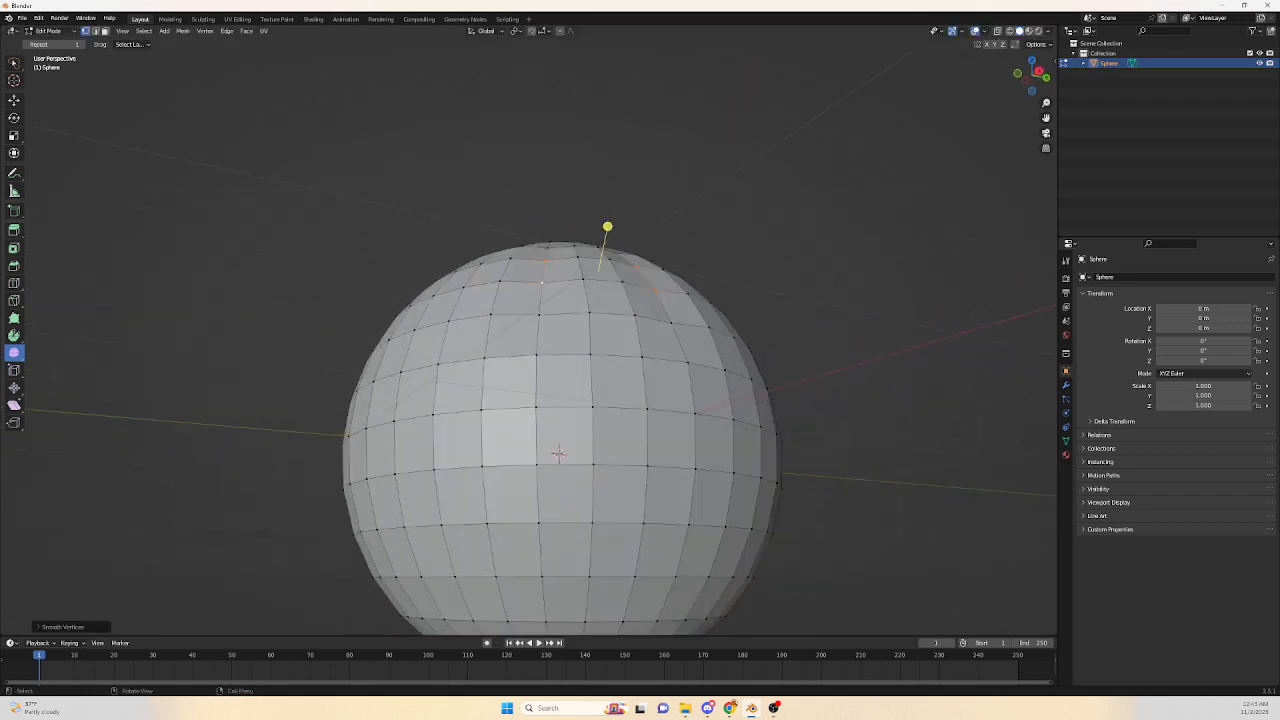
{"action": "left_click_drag", "start_coordinate": [607, 227], "coordinate": [570, 227]}
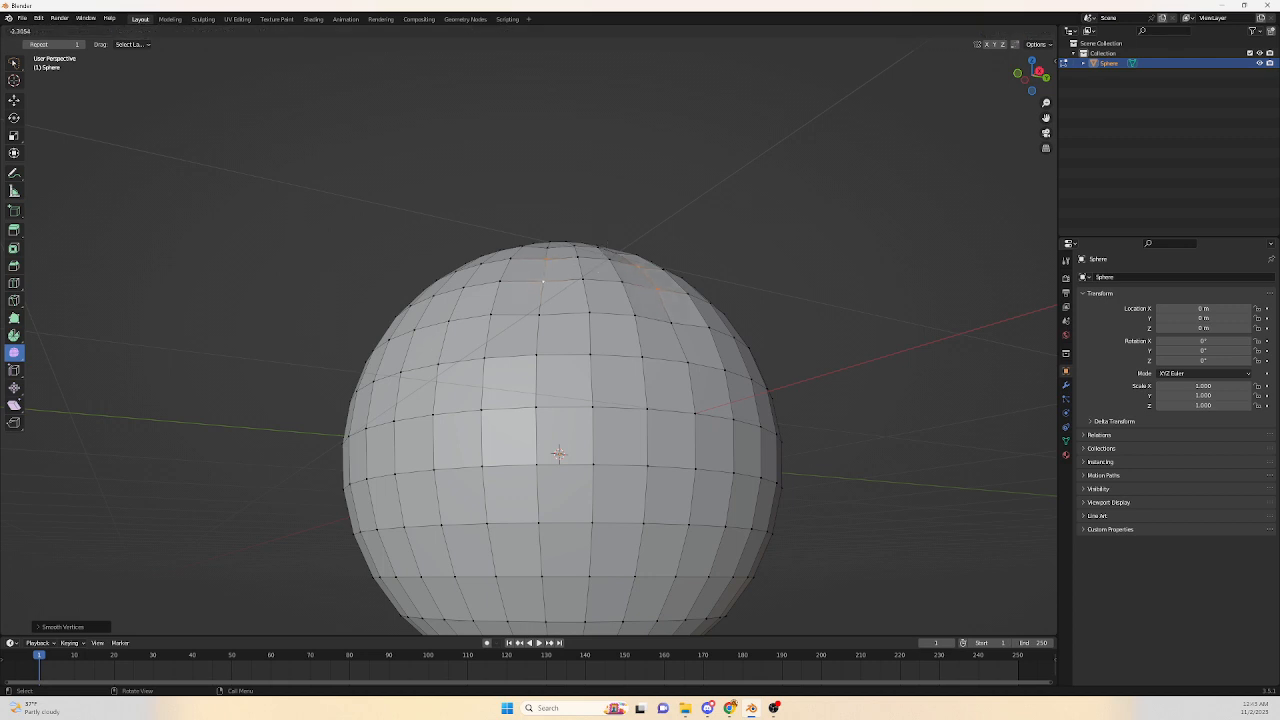
{"action": "left_click_drag", "start_coordinate": [607, 226], "coordinate": [599, 270]}
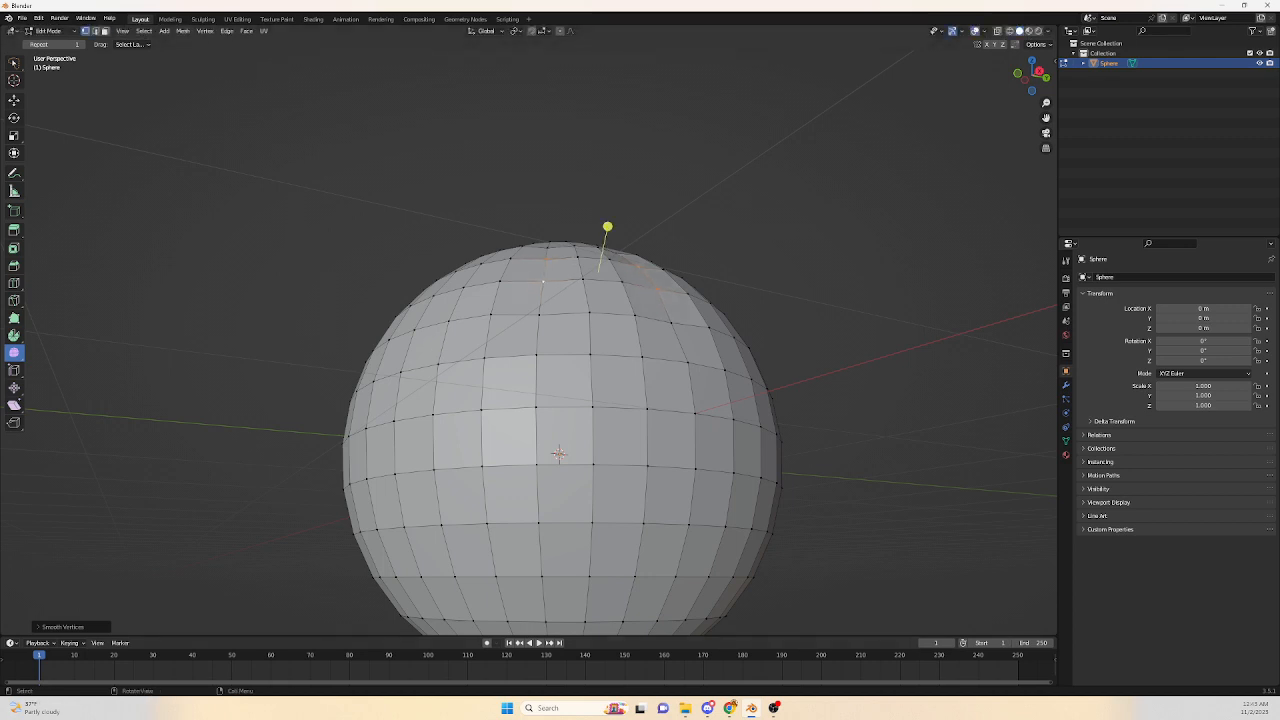
{"action": "left_click_drag", "start_coordinate": [607, 226], "coordinate": [606, 235]}
{"action": "scroll", "coordinate": [606, 235], "scroll_direction": "down", "scroll_amount": 3}
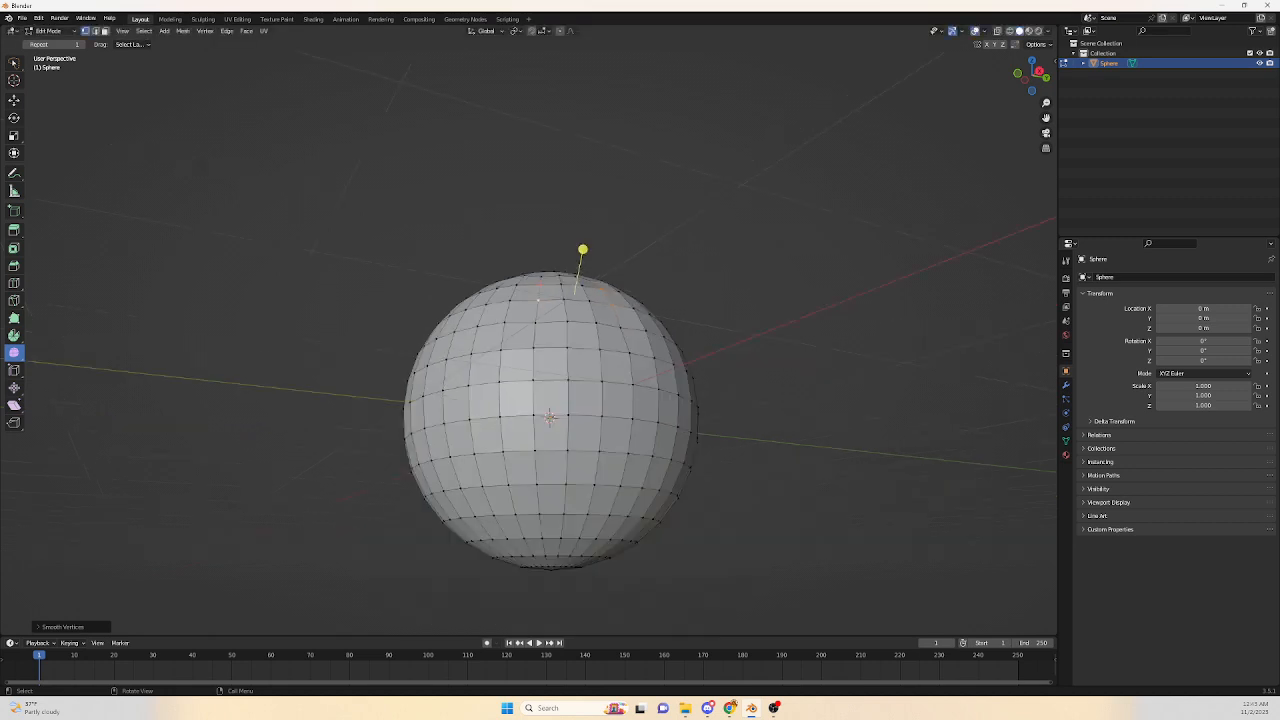
{"action": "middle_click_drag", "start_coordinate": [606, 235], "coordinate": [543, 300]}
{"action": "scroll", "coordinate": [548, 400], "scroll_direction": "up", "scroll_amount": 3}
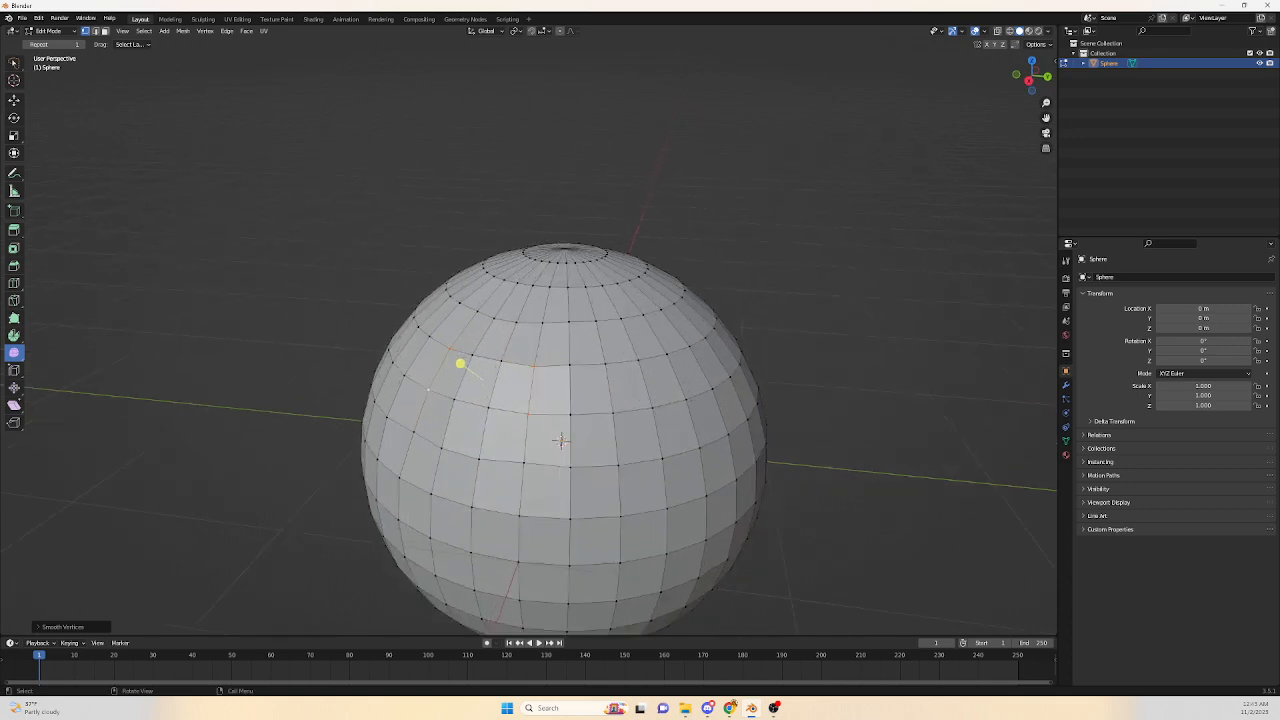
Toggle to Object Mode to inspect the shaded sphere and return to Edit Mode.
{"action": "key", "text": "Tab"}
{"action": "scroll", "coordinate": [548, 400], "scroll_direction": "up", "scroll_amount": 1}
{"action": "mouse_move", "coordinate": [548, 400]}
{"action": "middle_mouse_down"}
{"action": "mouse_move", "coordinate": [618, 350]}
{"action": "mouse_move", "coordinate": [584, 338]}
{"action": "mouse_move", "coordinate": [540, 388]}
{"action": "mouse_move", "coordinate": [550, 393]}
{"action": "middle_mouse_up"}
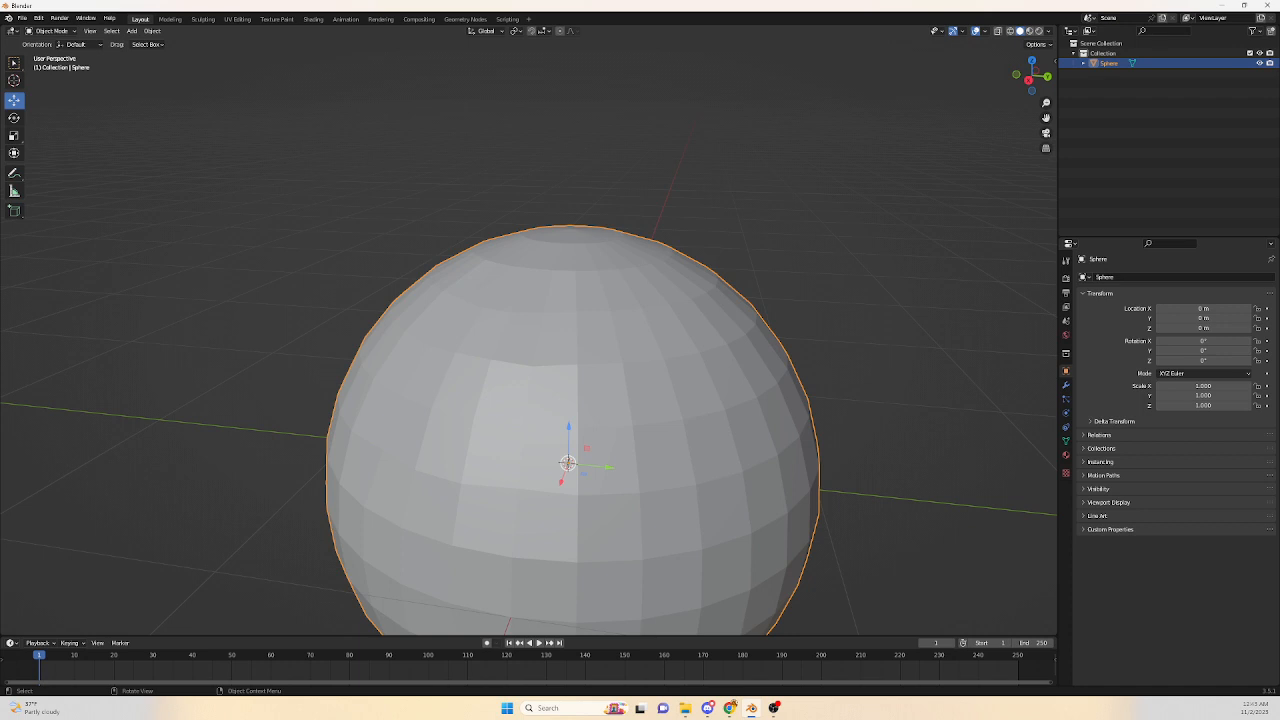
{"action": "key", "text": "Tab"}
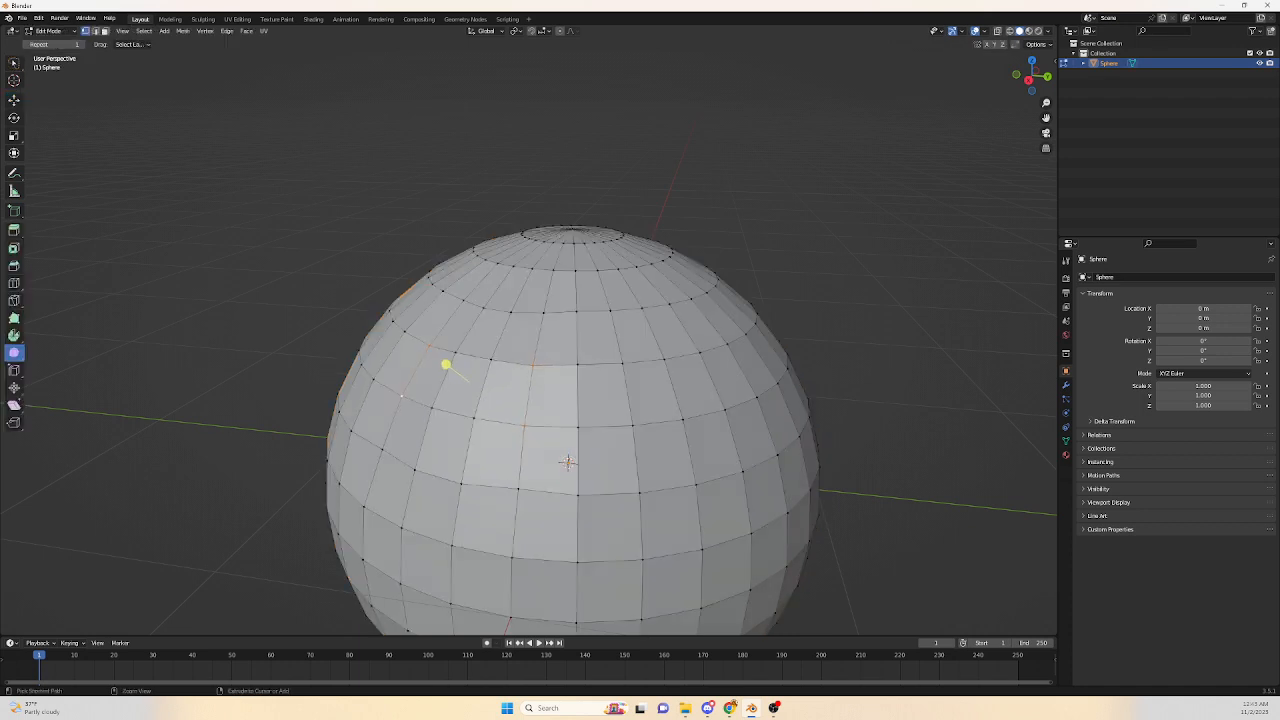
Switch to the Move tool and pull the top pole vertex upward into a cone.
{"action": "middle_click_drag", "start_coordinate": [567, 461], "coordinate": [569, 470]}
{"action": "left_click", "coordinate": [14, 100]}
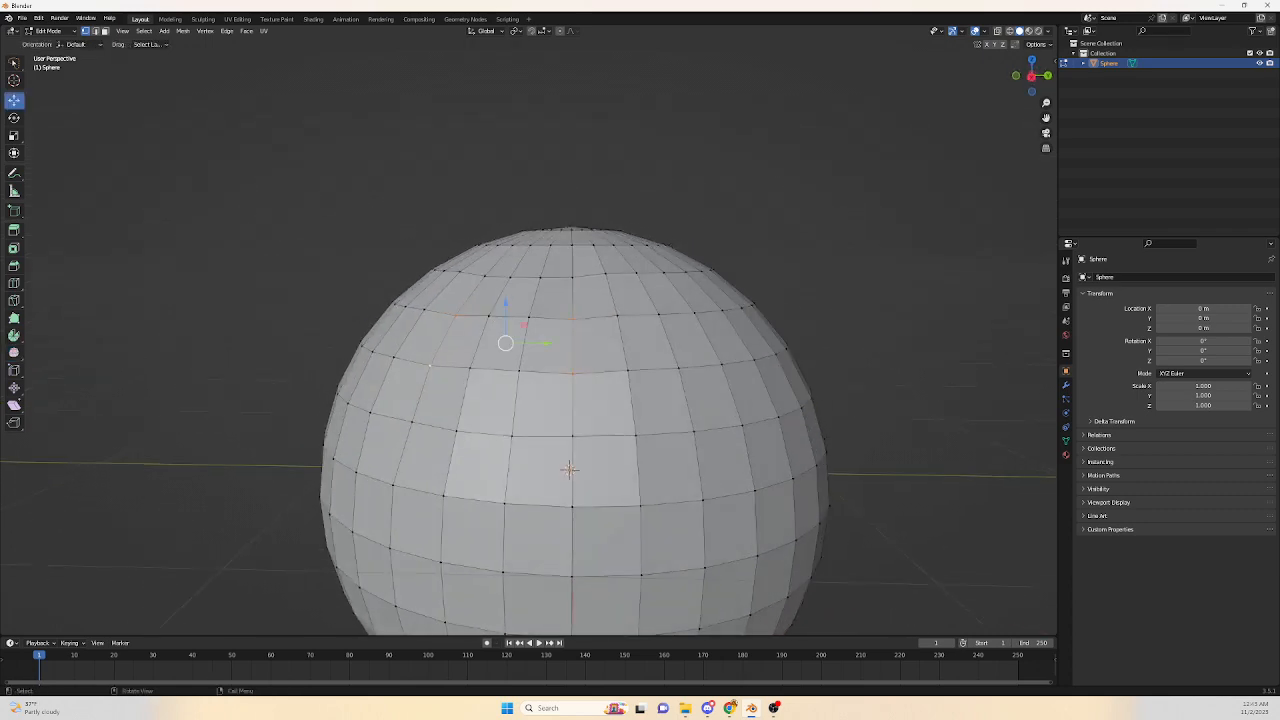
{"action": "middle_click_drag", "start_coordinate": [568, 470], "coordinate": [565, 432]}
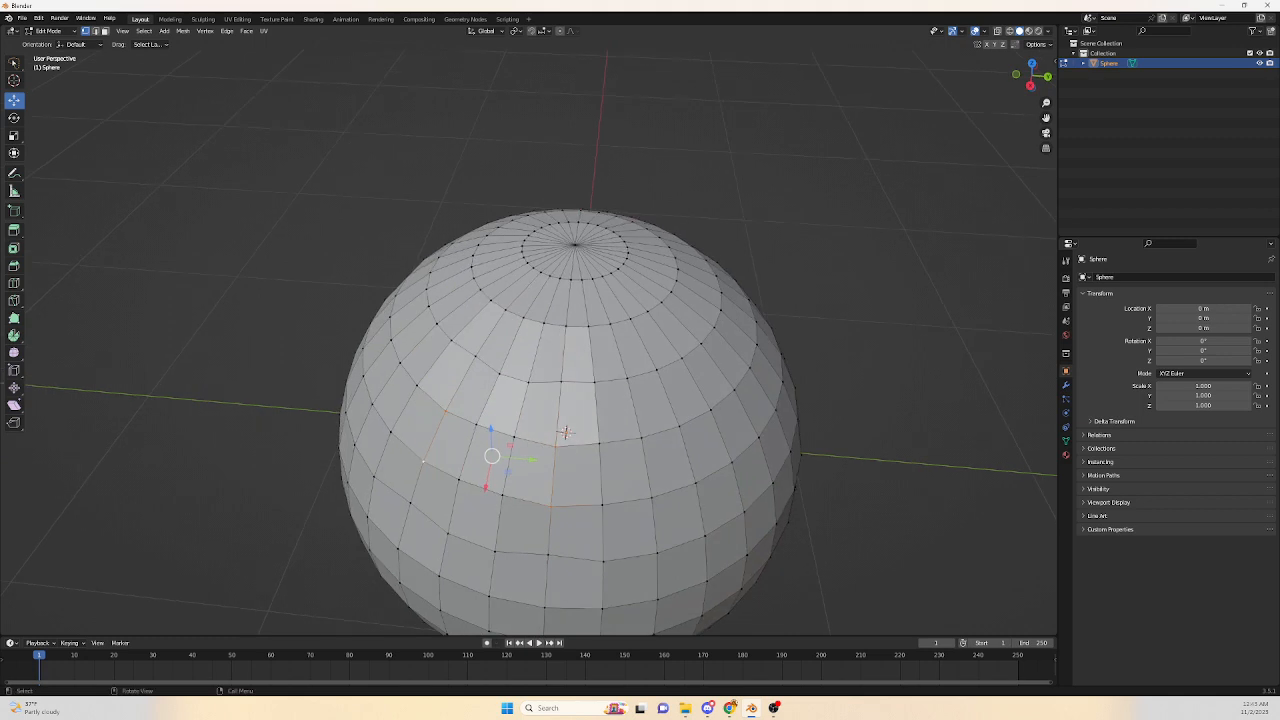
{"action": "left_click", "coordinate": [574, 245]}
{"action": "left_click_drag", "start_coordinate": [575, 208], "coordinate": [580, 132]}
{"action": "mouse_move", "coordinate": [618, 172]}
{"action": "left_mouse_down"}
{"action": "mouse_move", "coordinate": [668, 174]}
{"action": "mouse_move", "coordinate": [531, 167]}
{"action": "mouse_move", "coordinate": [613, 172]}
{"action": "left_mouse_up"}
{"action": "left_click_drag", "start_coordinate": [575, 132], "coordinate": [572, 200]}
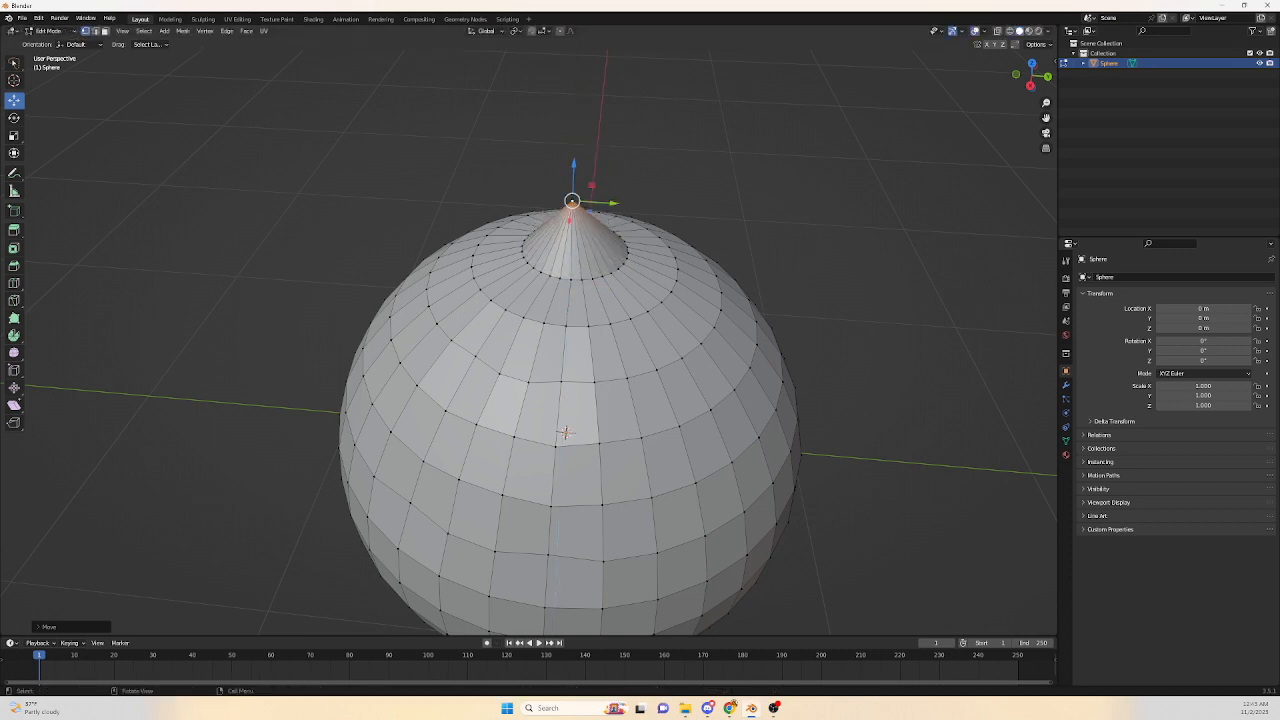
Switch to edge select mode and move an edge beside the cone with the Move gizmo.
{"action": "left_click", "coordinate": [95, 31]}
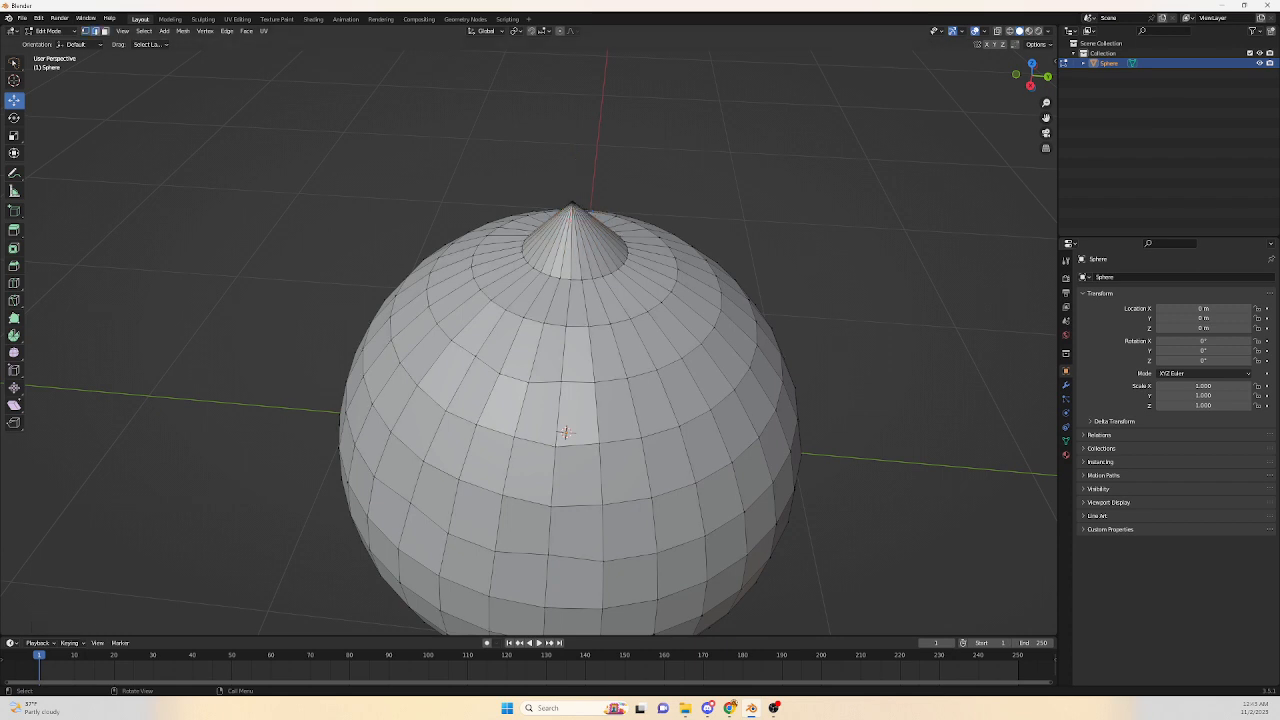
{"action": "left_click", "coordinate": [599, 231]}
{"action": "mouse_move", "coordinate": [639, 232]}
{"action": "left_mouse_down"}
{"action": "mouse_move", "coordinate": [668, 236]}
{"action": "mouse_move", "coordinate": [677, 266]}
{"action": "mouse_move", "coordinate": [602, 238]}
{"action": "mouse_move", "coordinate": [661, 236]}
{"action": "left_mouse_up"}
{"action": "scroll", "coordinate": [661, 236], "scroll_direction": "up", "scroll_amount": 2}
{"action": "middle_click_drag", "start_coordinate": [661, 236], "coordinate": [624, 236]}
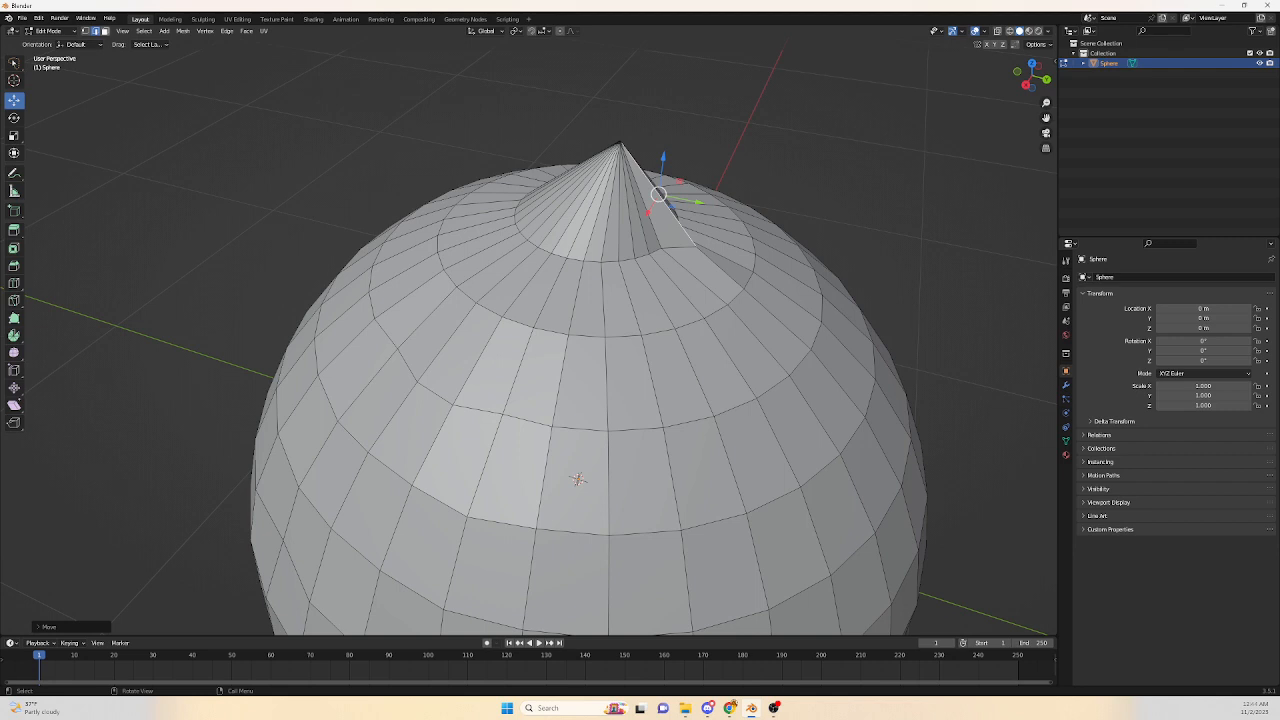
Switch to face select mode and move a face on the upper right of the sphere.
{"action": "left_click", "coordinate": [105, 31]}
{"action": "left_click", "coordinate": [784, 308]}
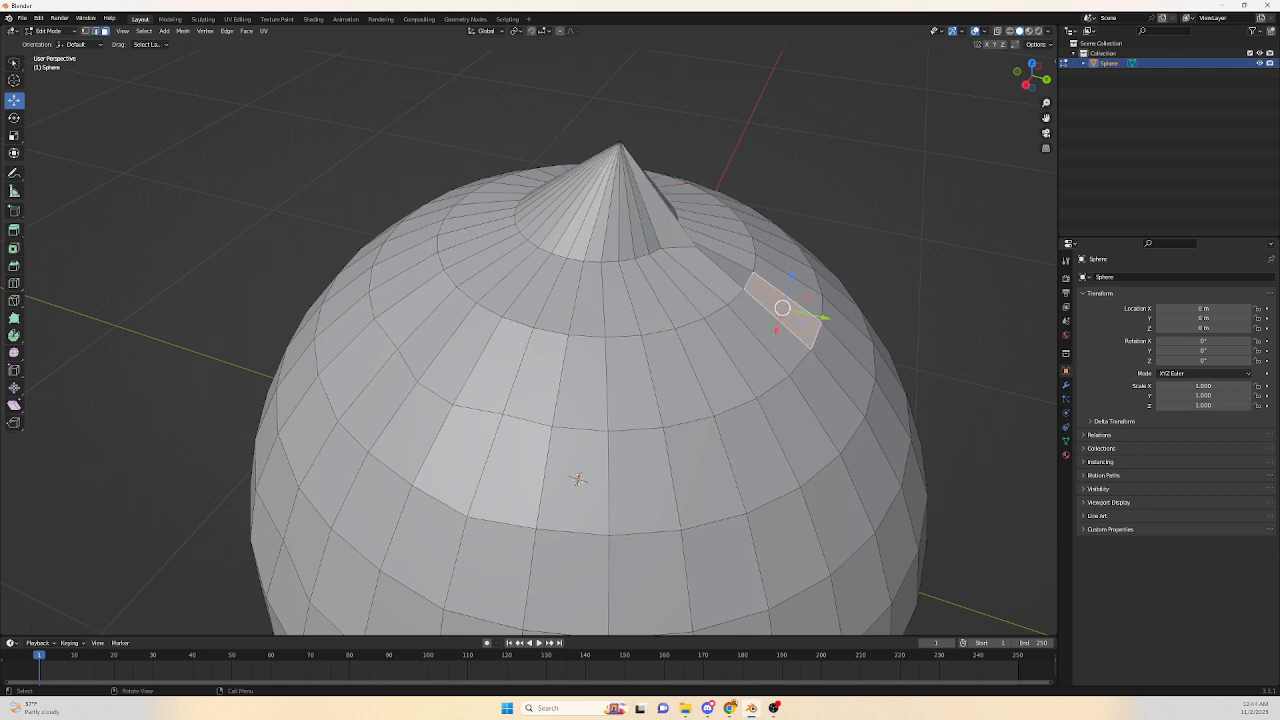
{"action": "left_click_drag", "start_coordinate": [827, 316], "coordinate": [865, 327]}
{"action": "left_click_drag", "start_coordinate": [831, 285], "coordinate": [841, 251]}
{"action": "scroll", "coordinate": [841, 252], "scroll_direction": "down", "scroll_amount": 1}
{"action": "middle_click_drag", "start_coordinate": [838, 256], "coordinate": [715, 158]}
{"action": "scroll", "coordinate": [740, 258], "scroll_direction": "up", "scroll_amount": 1}
{"action": "middle_click_drag", "start_coordinate": [564, 472], "coordinate": [600, 443]}
Undo the recent moves and smoothing edits on the sphere.
{"action": "key", "text": "ctrl+z"}
{"action": "key", "text": "ctrl+z"}
{"action": "key", "text": "ctrl+z"}
{"action": "key", "text": "ctrl+z"}
{"action": "key", "text": "ctrl+z"}
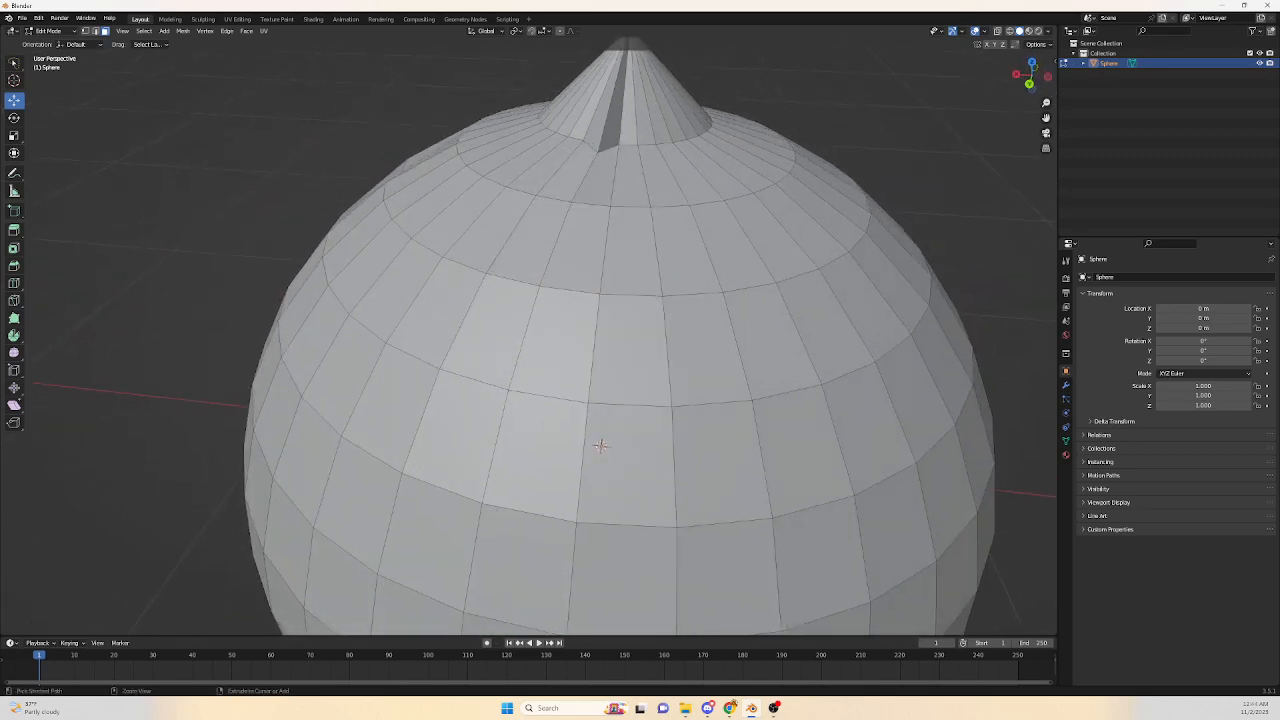
{"action": "key", "text": "ctrl+z"}
{"action": "scroll", "coordinate": [600, 444], "scroll_direction": "down", "scroll_amount": 6}
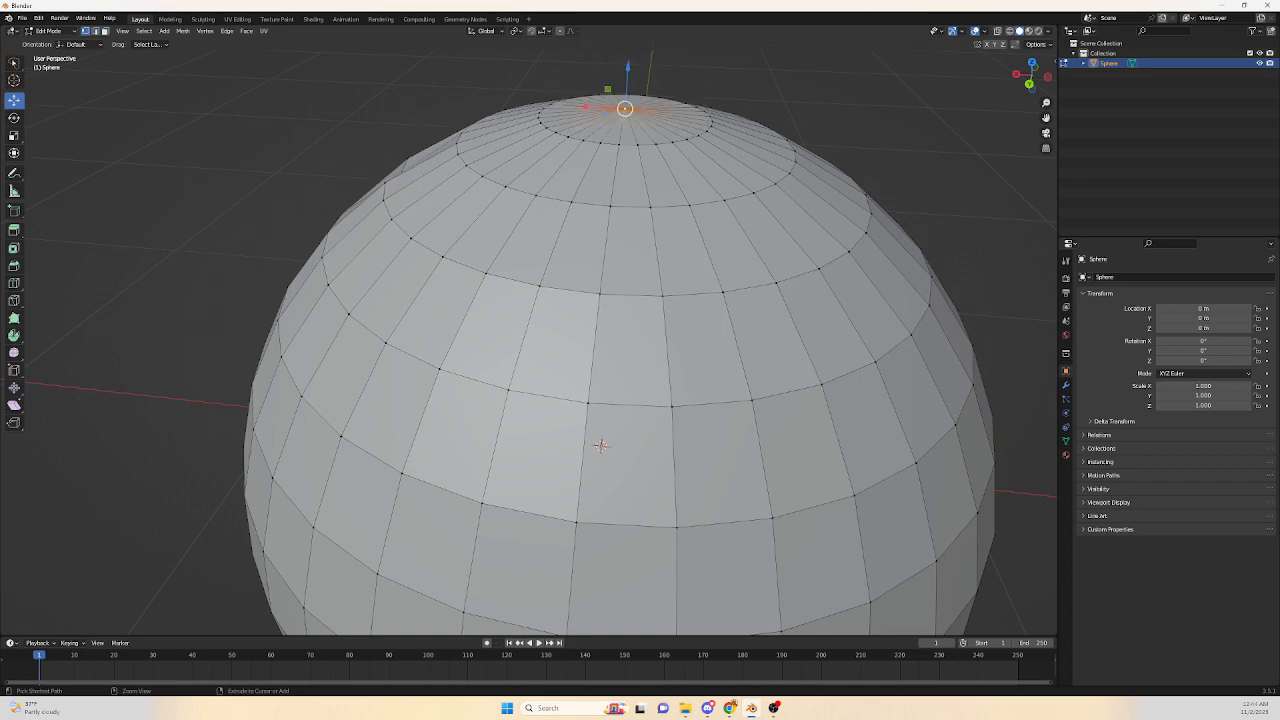
{"action": "middle_click_drag", "start_coordinate": [586, 423], "coordinate": [501, 382]}
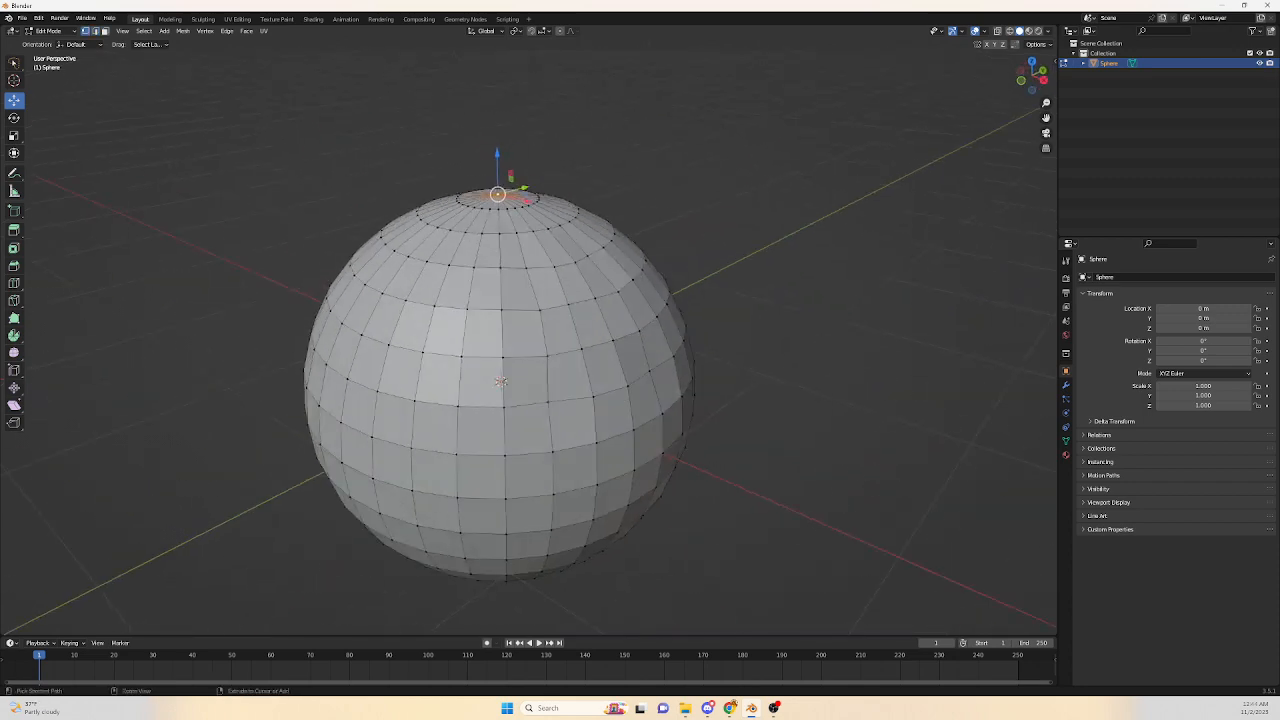
{"action": "key", "text": "ctrl+z"}
{"action": "key", "text": "ctrl+z"}
{"action": "key", "text": "ctrl+z"}
{"action": "key", "text": "ctrl+z"}
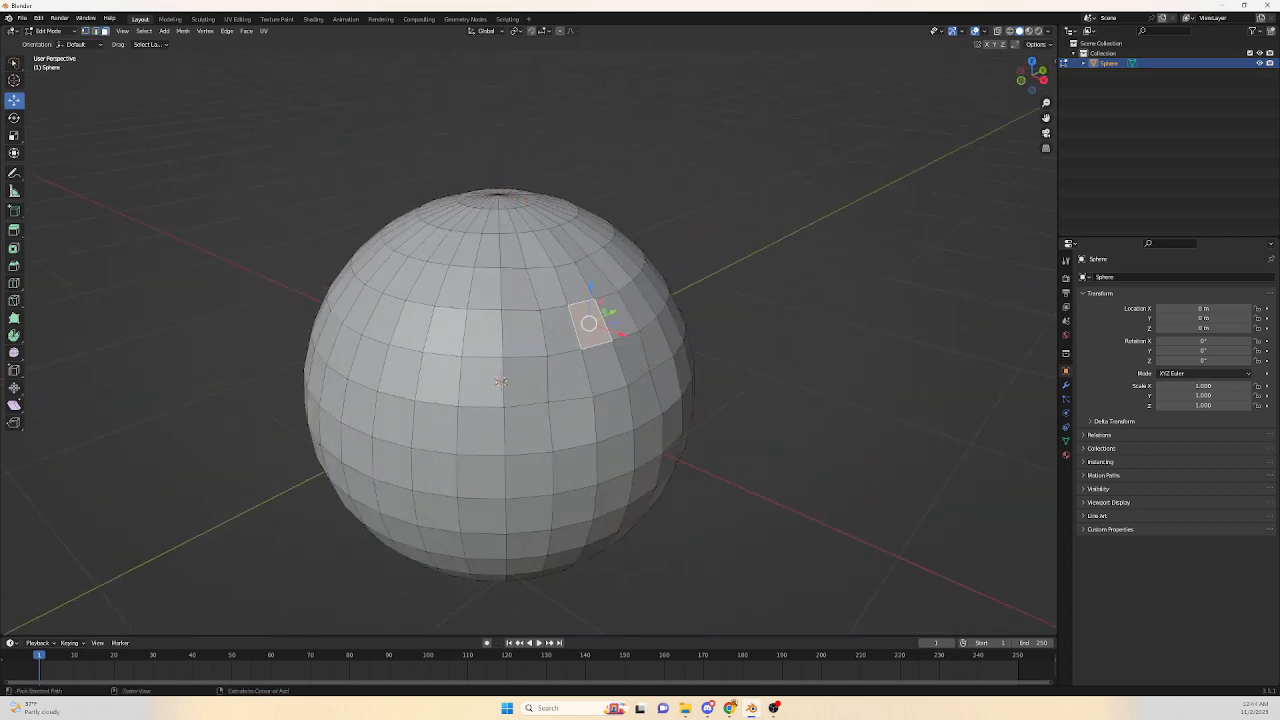
{"action": "key", "text": "ctrl+z"}
{"action": "key", "text": "ctrl+z"}
{"action": "key", "text": "ctrl+z"}
{"action": "key", "text": "ctrl+z"}
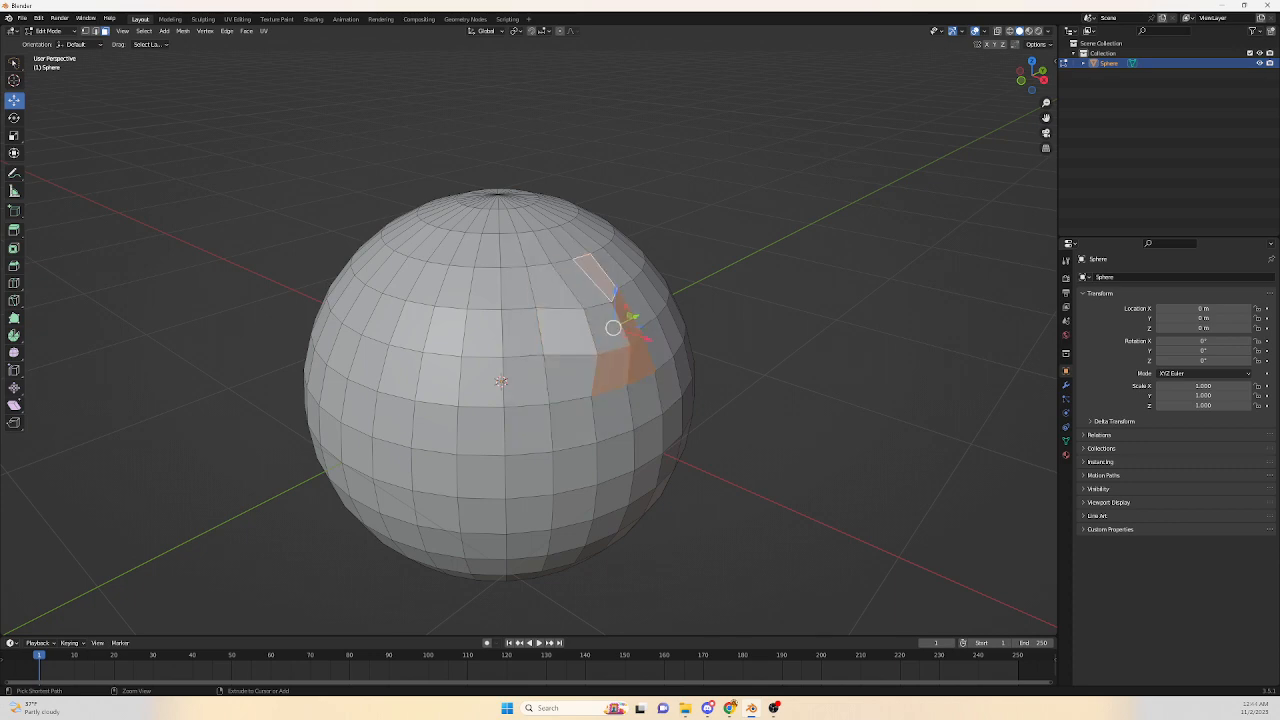
{"action": "key", "text": "ctrl+z"}
{"action": "key", "text": "ctrl+z"}
{"action": "key", "text": "ctrl+z"}
{"action": "key", "text": "ctrl+z"}
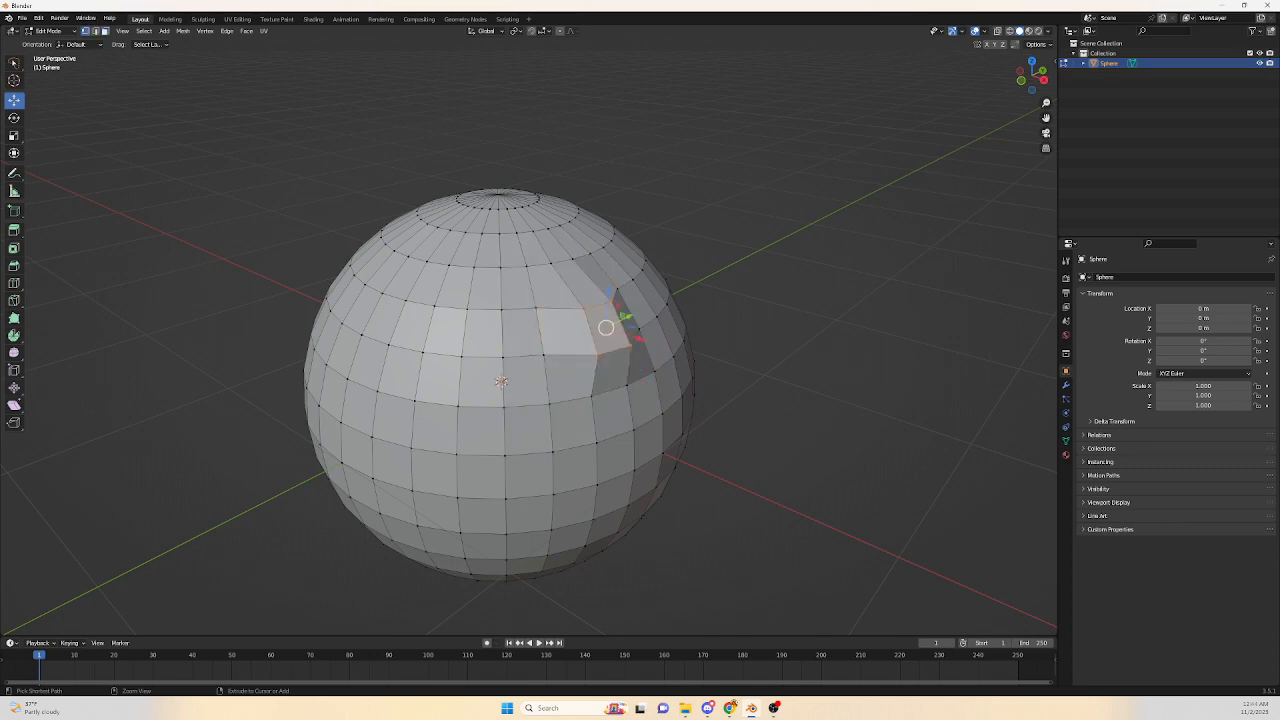
{"action": "mouse_move", "coordinate": [600, 350]}
{"action": "middle_mouse_down"}
{"action": "mouse_move", "coordinate": [508, 362]}
{"action": "mouse_move", "coordinate": [504, 330]}
{"action": "mouse_move", "coordinate": [638, 328]}
{"action": "mouse_move", "coordinate": [592, 336]}
{"action": "mouse_move", "coordinate": [552, 308]}
{"action": "mouse_move", "coordinate": [587, 346]}
{"action": "middle_mouse_up"}
{"action": "scroll", "coordinate": [504, 330], "scroll_direction": "up", "scroll_amount": 1}
{"action": "scroll", "coordinate": [504, 330], "scroll_direction": "up", "scroll_amount": 1}
{"action": "scroll", "coordinate": [592, 336], "scroll_direction": "down", "scroll_amount": 1}
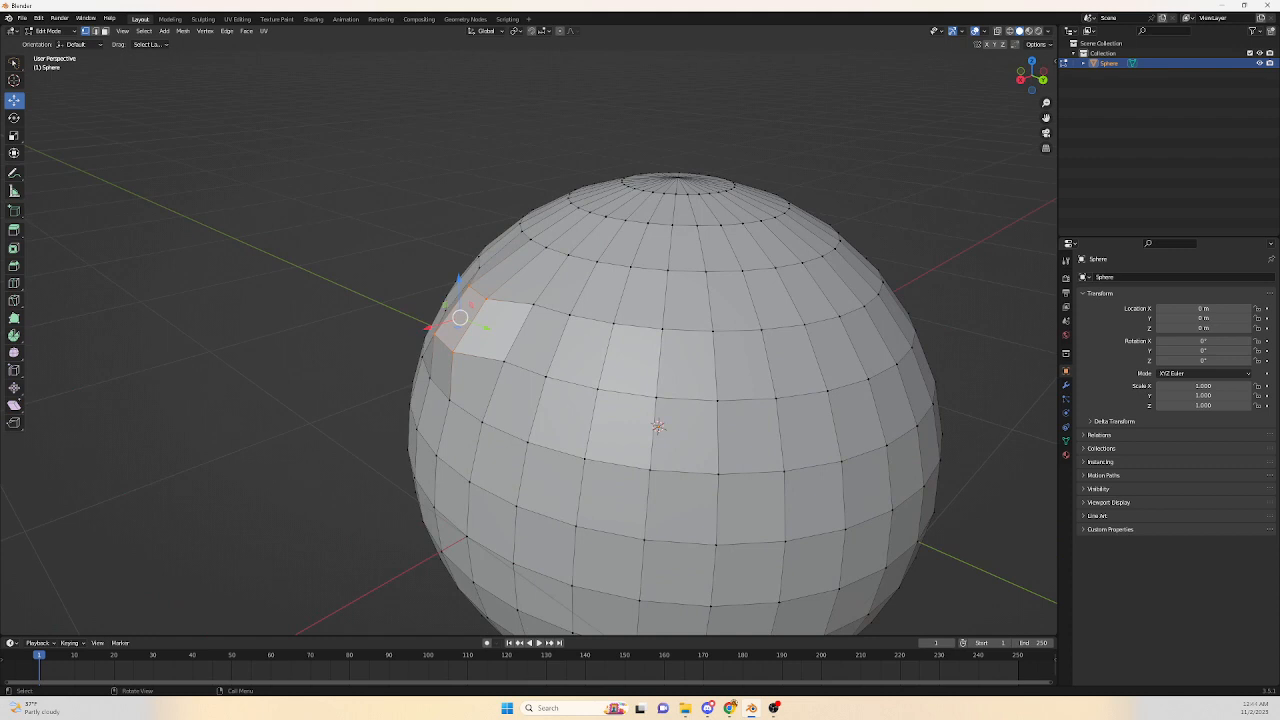
Replace the edited sphere with a new UV sphere in Object Mode.
{"action": "key", "text": "Tab"}
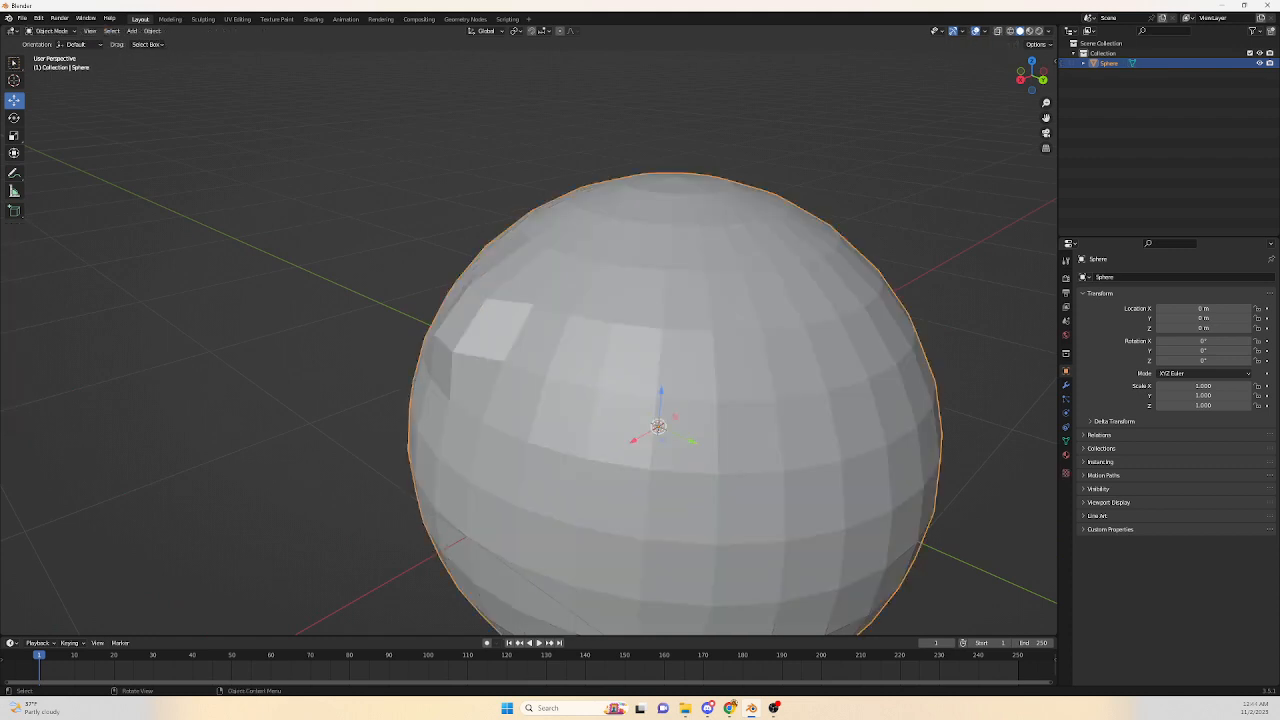
{"action": "key", "text": "Delete"}
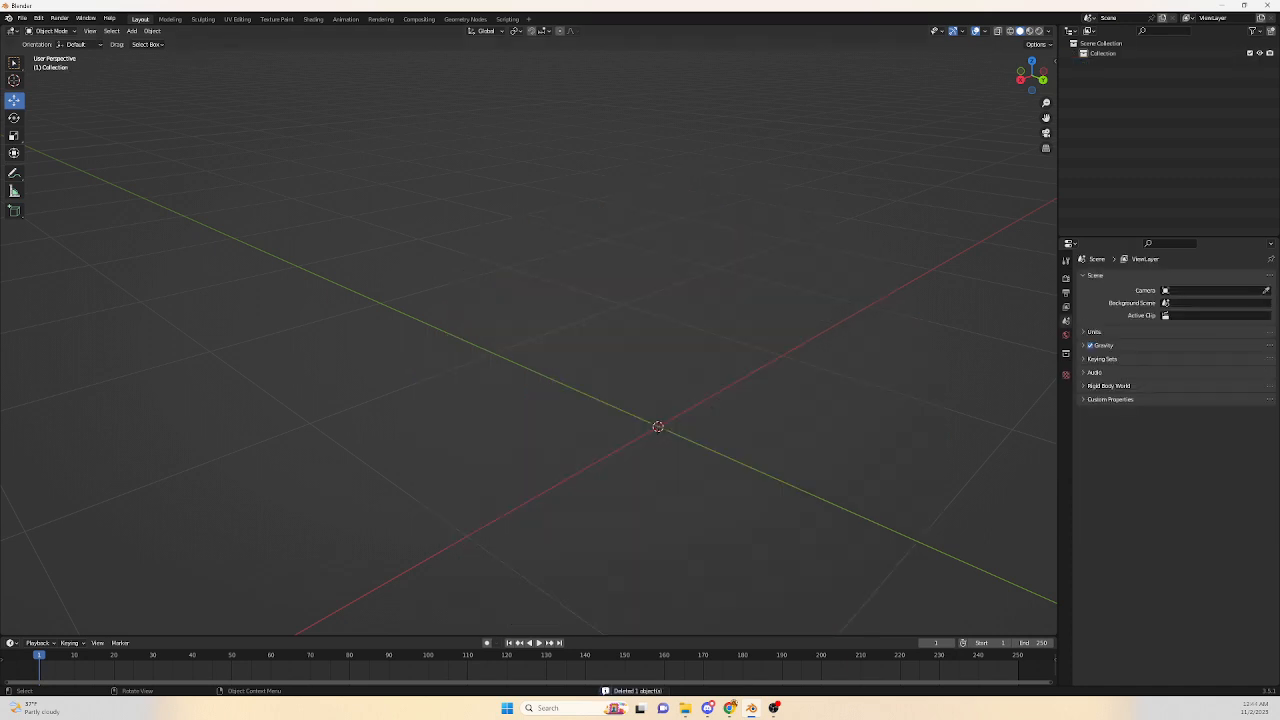
{"action": "left_click", "coordinate": [131, 31]}
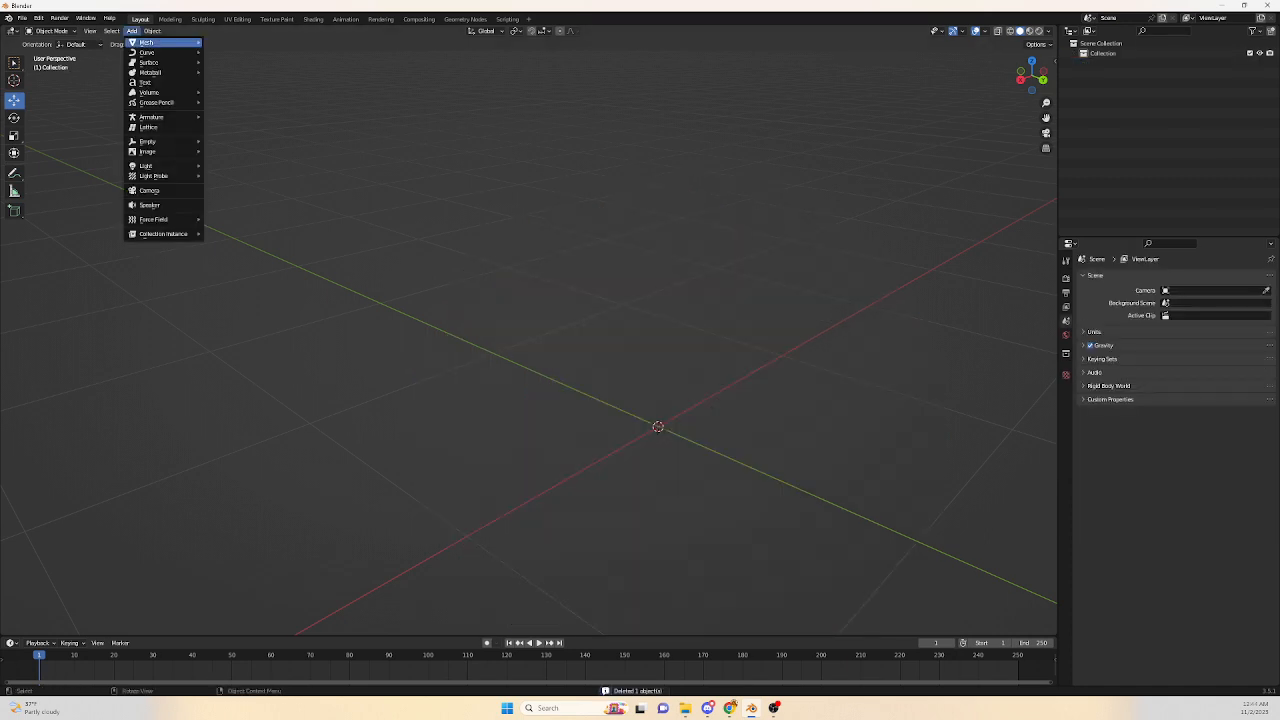
{"action": "mouse_move", "coordinate": [146, 42]}
{"action": "left_click", "coordinate": [228, 81]}
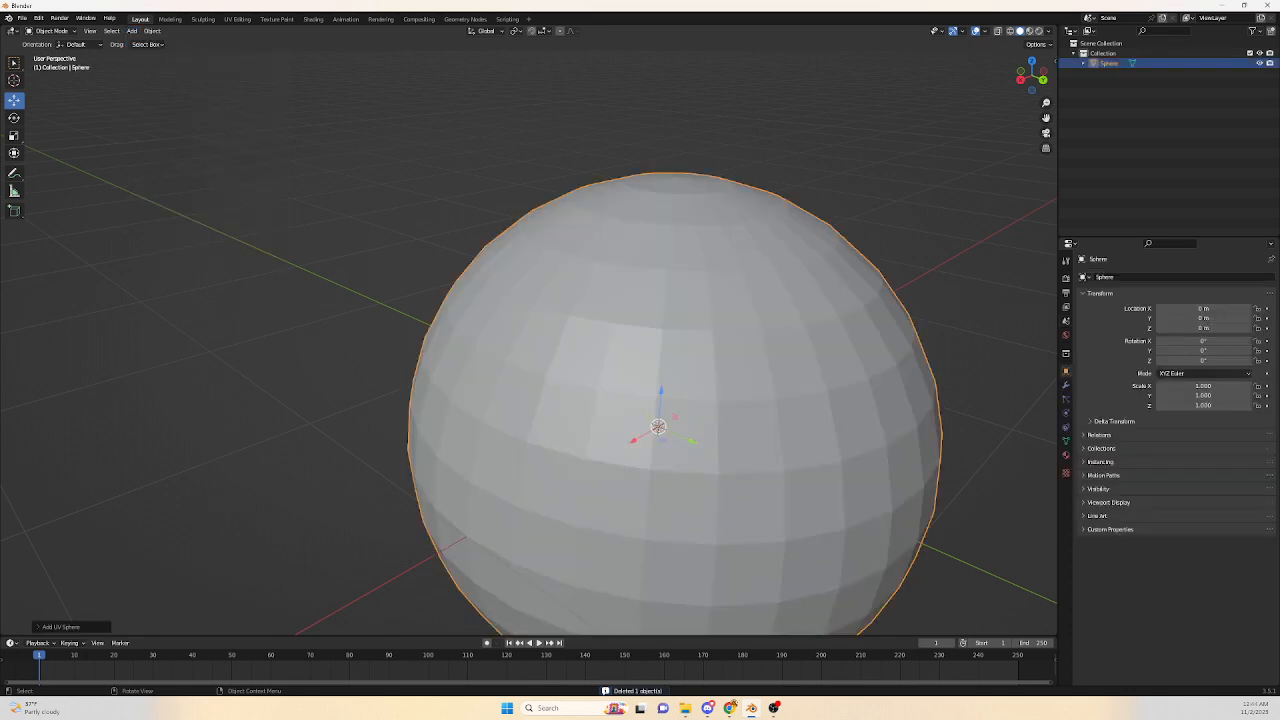
Add a Subdivision Surface modifier to the sphere and set its viewport levels to 0.
{"action": "scroll", "coordinate": [528, 340], "scroll_direction": "down", "scroll_amount": 3}
{"action": "mouse_move", "coordinate": [604, 388]}
{"action": "middle_mouse_down", "text": "shift"}
{"action": "mouse_move", "coordinate": [552, 351]}
{"action": "mouse_move", "coordinate": [600, 398]}
{"action": "middle_mouse_up", "text": "shift"}
{"action": "scroll", "coordinate": [600, 398], "scroll_direction": "up", "scroll_amount": 1}
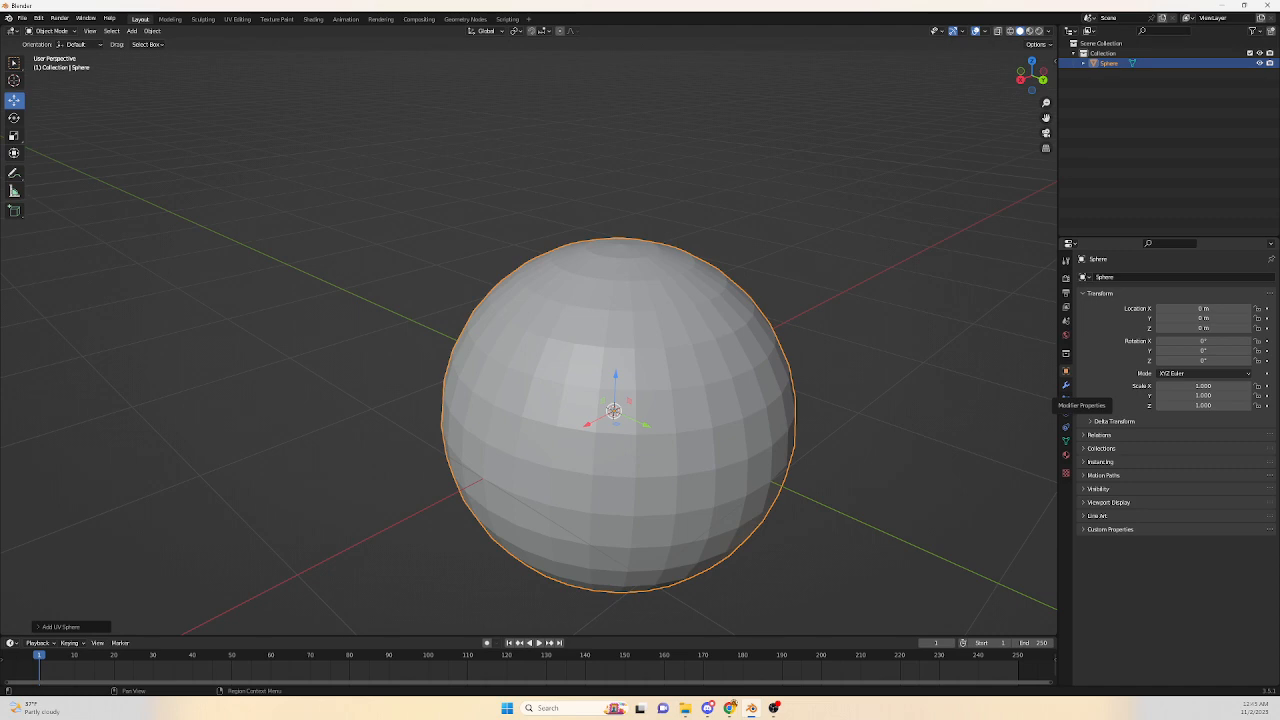
{"action": "left_click", "coordinate": [1065, 386]}
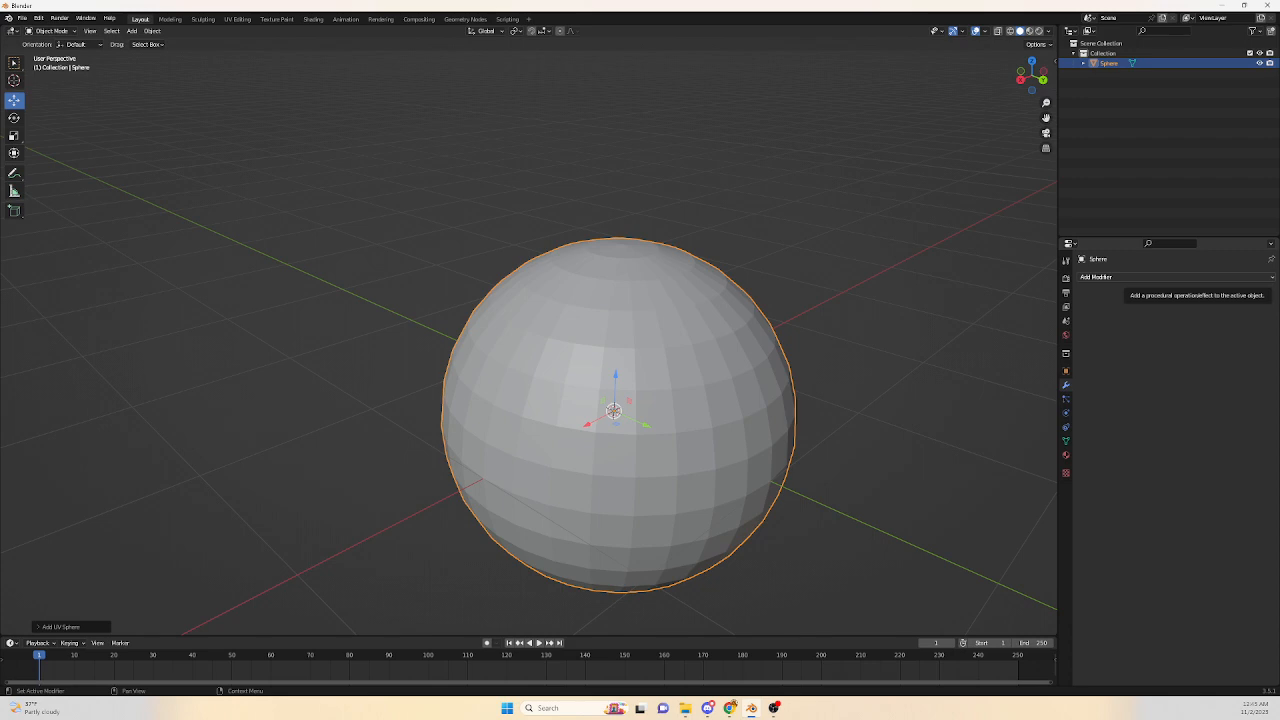
{"action": "left_click", "coordinate": [1097, 277]}
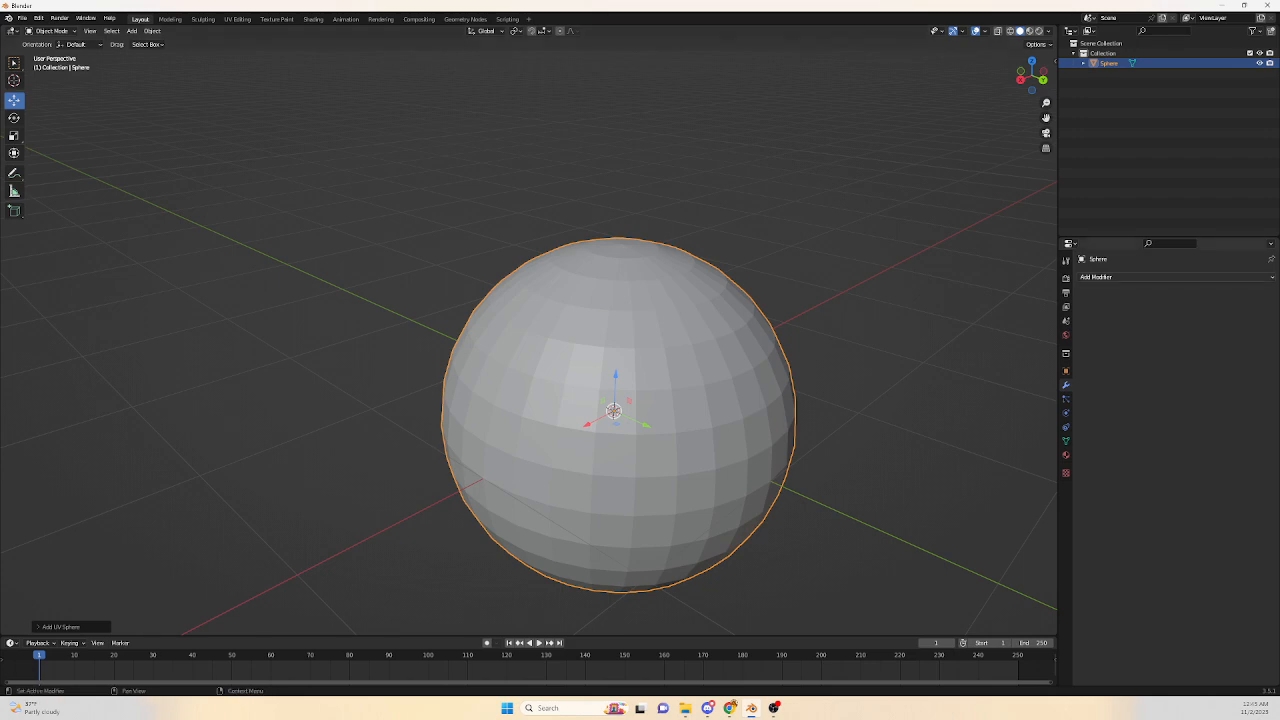
{"action": "left_click", "coordinate": [1096, 277]}
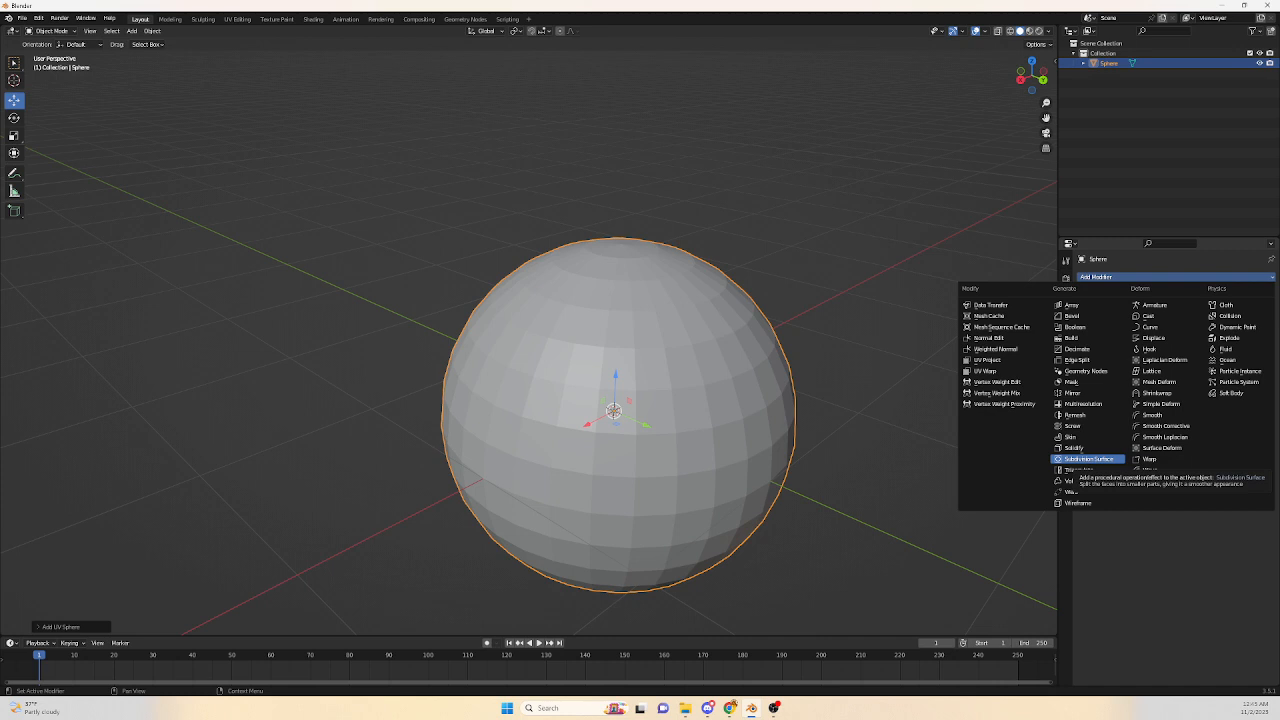
{"action": "left_click", "coordinate": [1088, 458]}
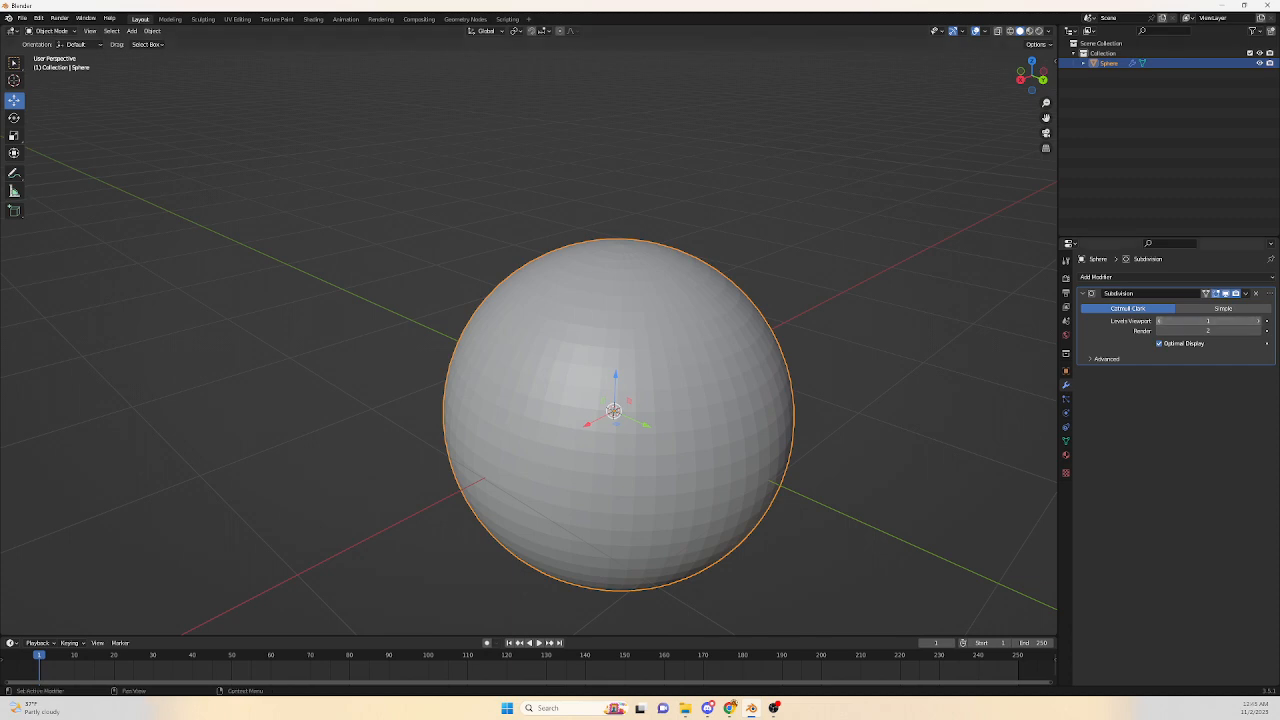
{"action": "left_click", "coordinate": [1158, 321]}
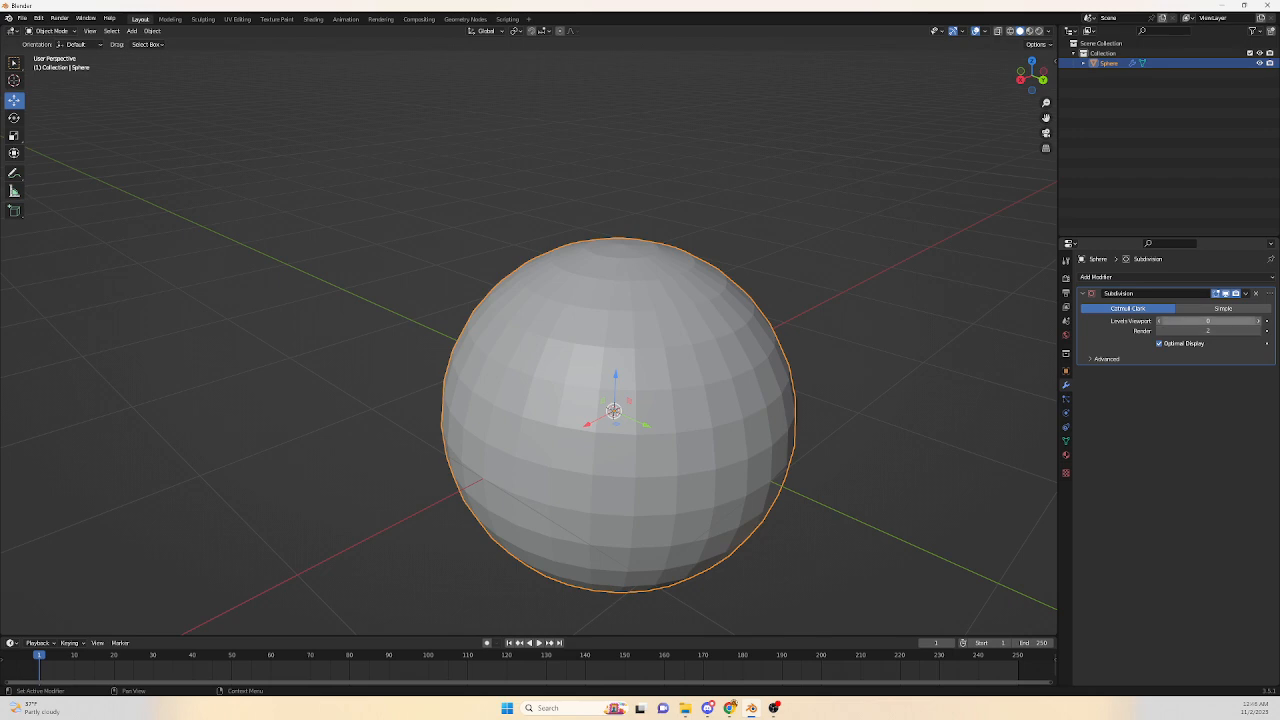
Set the Subdivision modifier's viewport levels and render levels to 3.
{"action": "left_click", "coordinate": [1258, 321]}
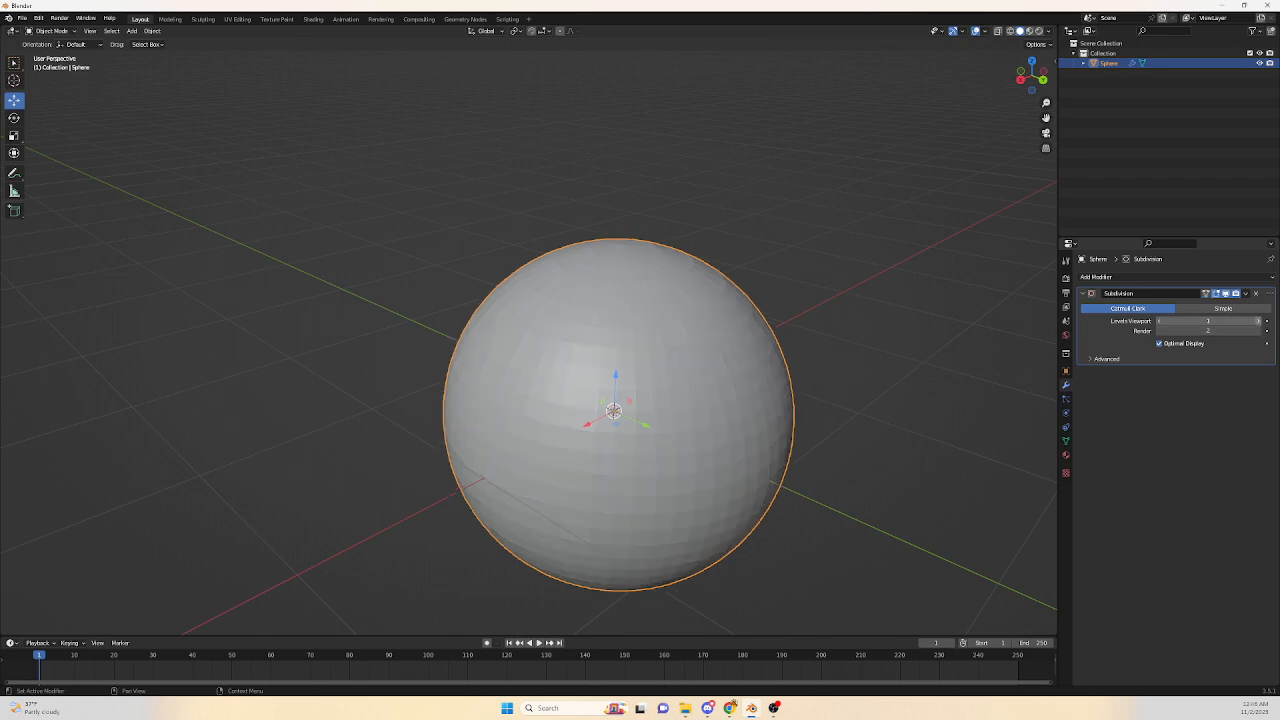
{"action": "left_click", "coordinate": [1258, 321]}
{"action": "left_click", "coordinate": [1258, 321]}
{"action": "left_click", "coordinate": [1258, 331]}
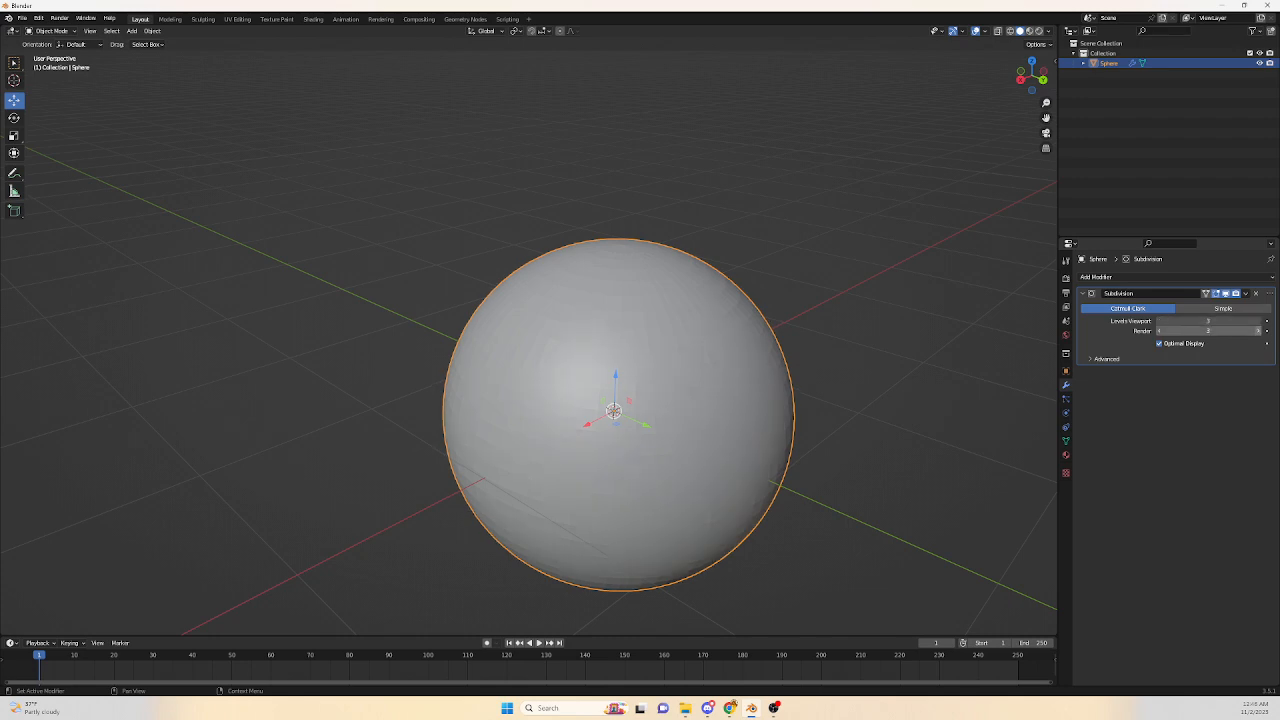
Copy and paste the sphere, and move the copy along the Y axis beside the original.
{"action": "middle_click_drag", "start_coordinate": [700, 400], "coordinate": [770, 372]}
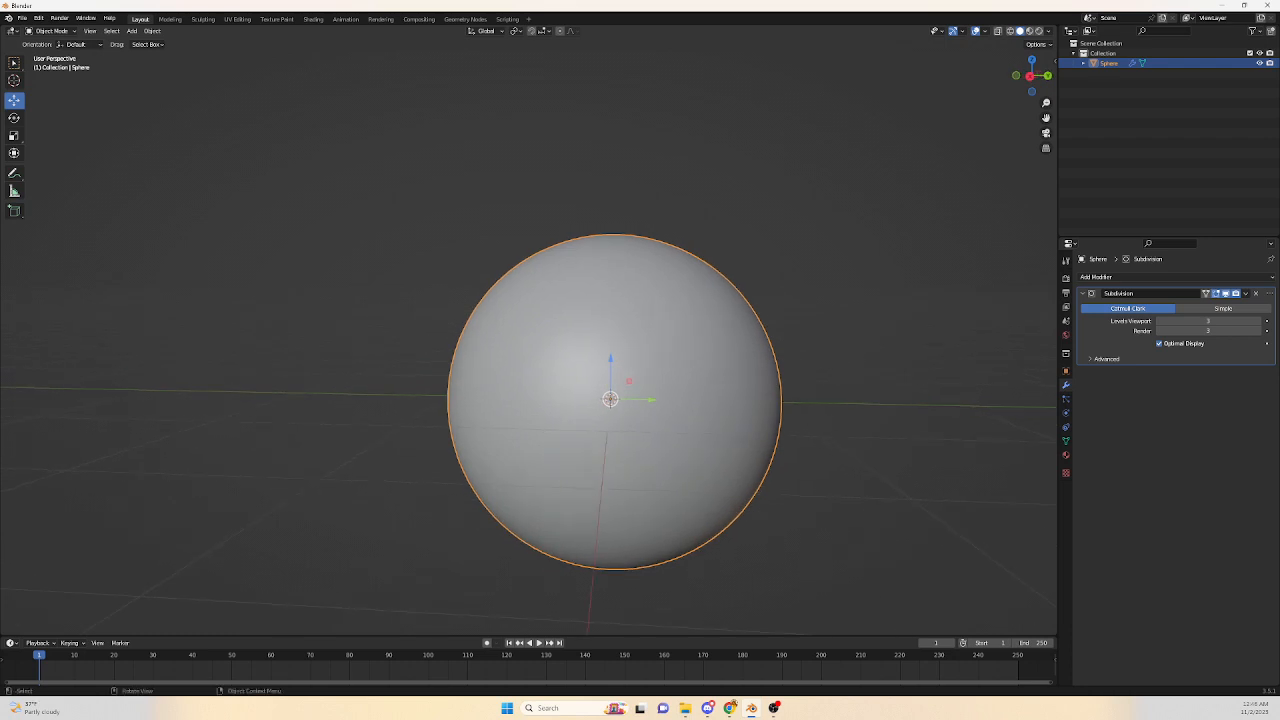
{"action": "key", "text": "ctrl+c"}
{"action": "key", "text": "ctrl+v"}
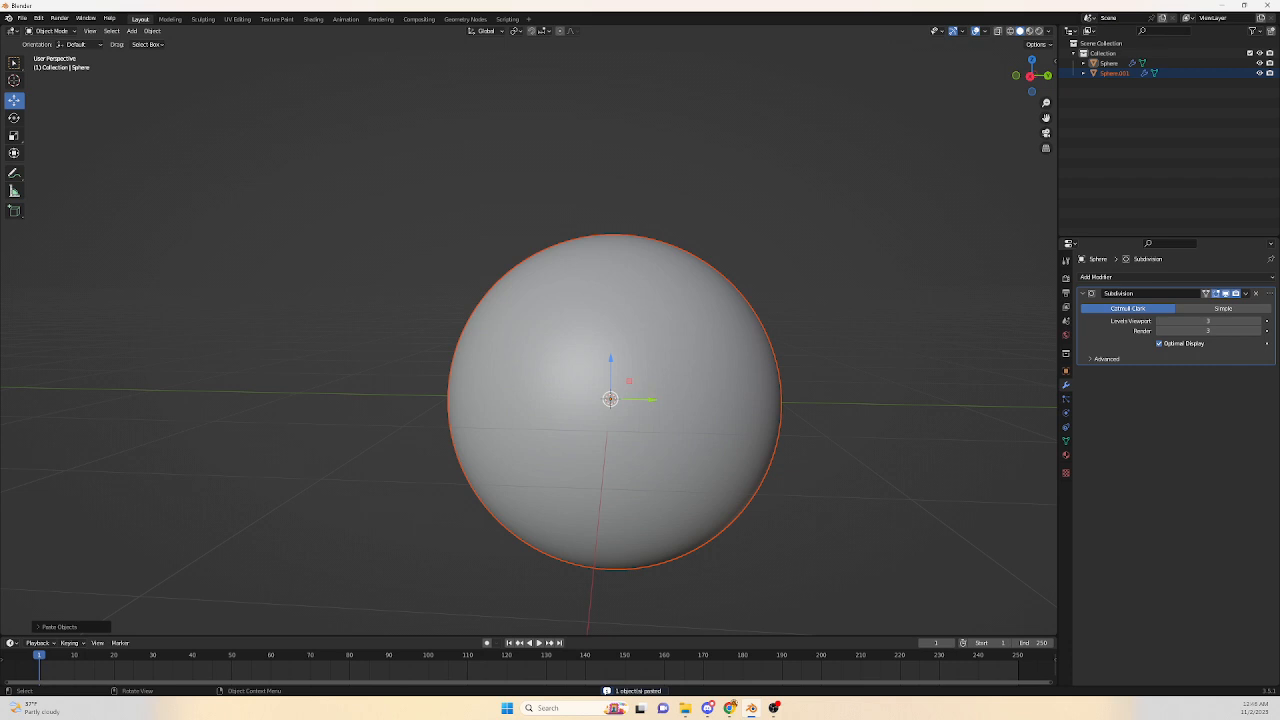
{"action": "key", "text": "g"}
{"action": "key", "text": "y"}
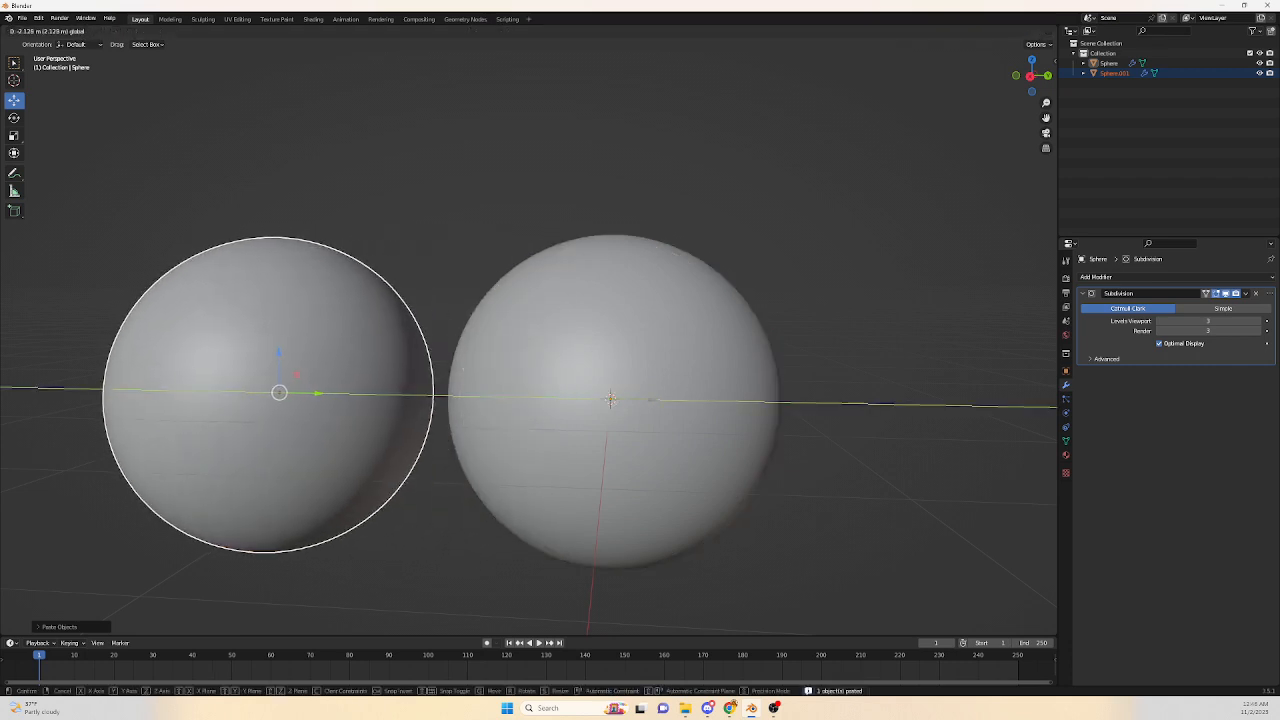
{"action": "left_click_drag", "start_coordinate": [318, 393], "coordinate": [320, 393]}
{"action": "middle_click_drag", "start_coordinate": [320, 393], "coordinate": [347, 400]}
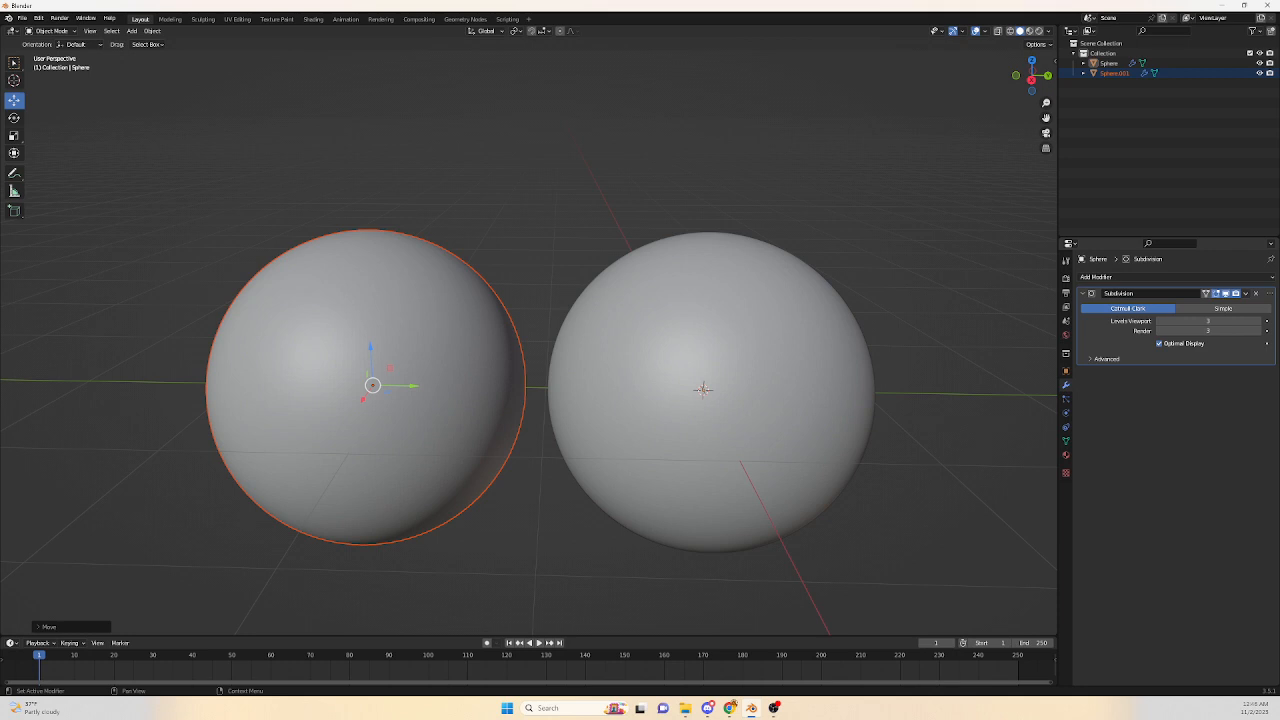
Apply the Subdivision modifier on the copied sphere.
{"action": "left_click", "coordinate": [432, 350]}
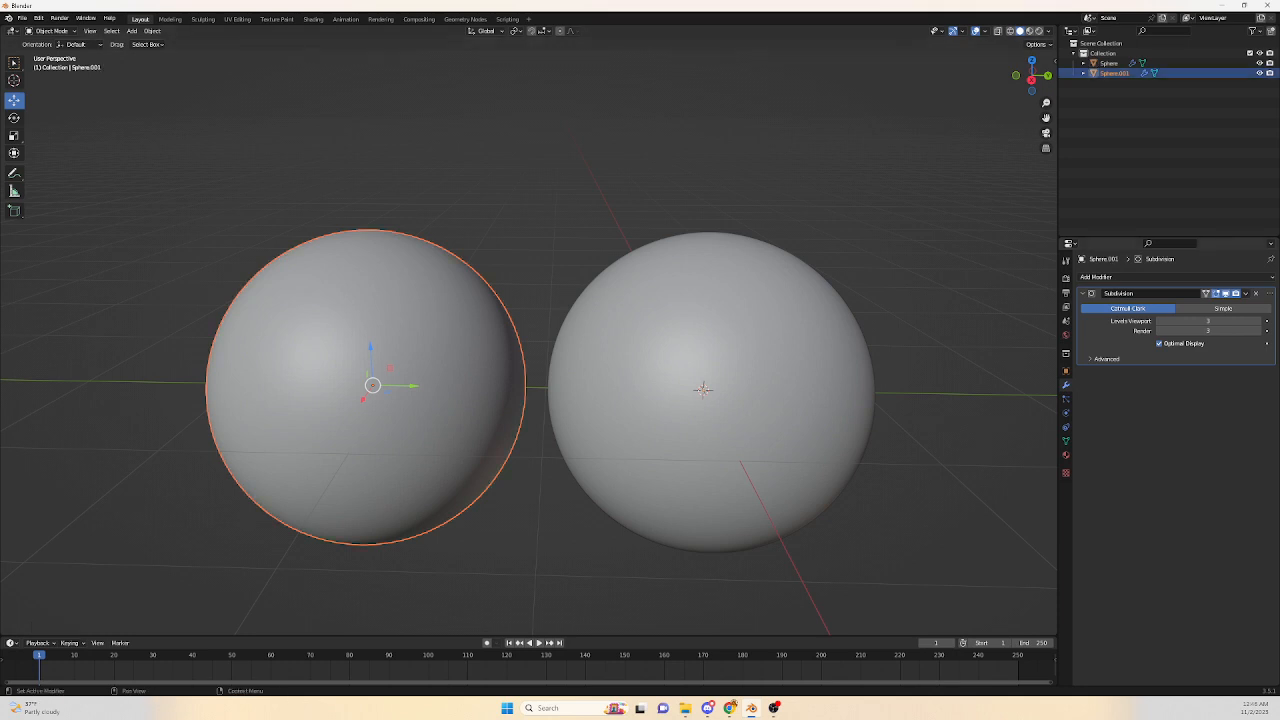
{"action": "left_click", "coordinate": [1245, 293]}
{"action": "left_click", "coordinate": [1245, 293]}
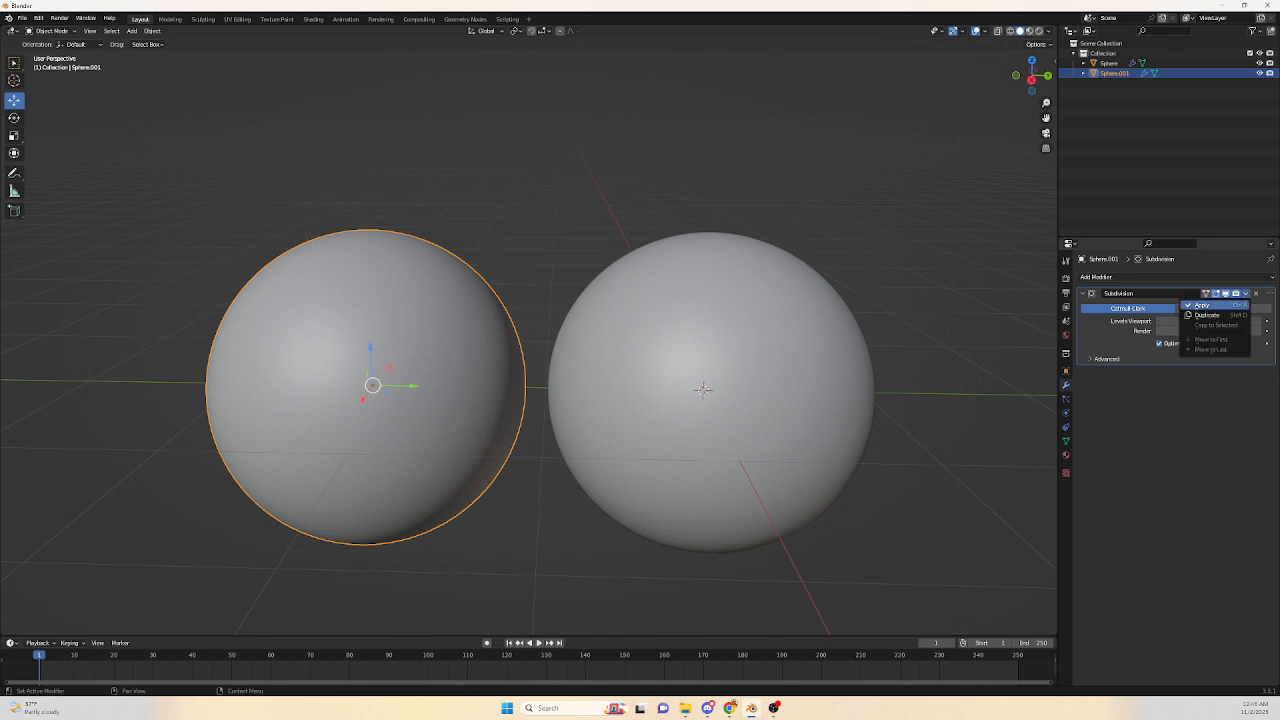
{"action": "left_click", "coordinate": [1200, 304]}
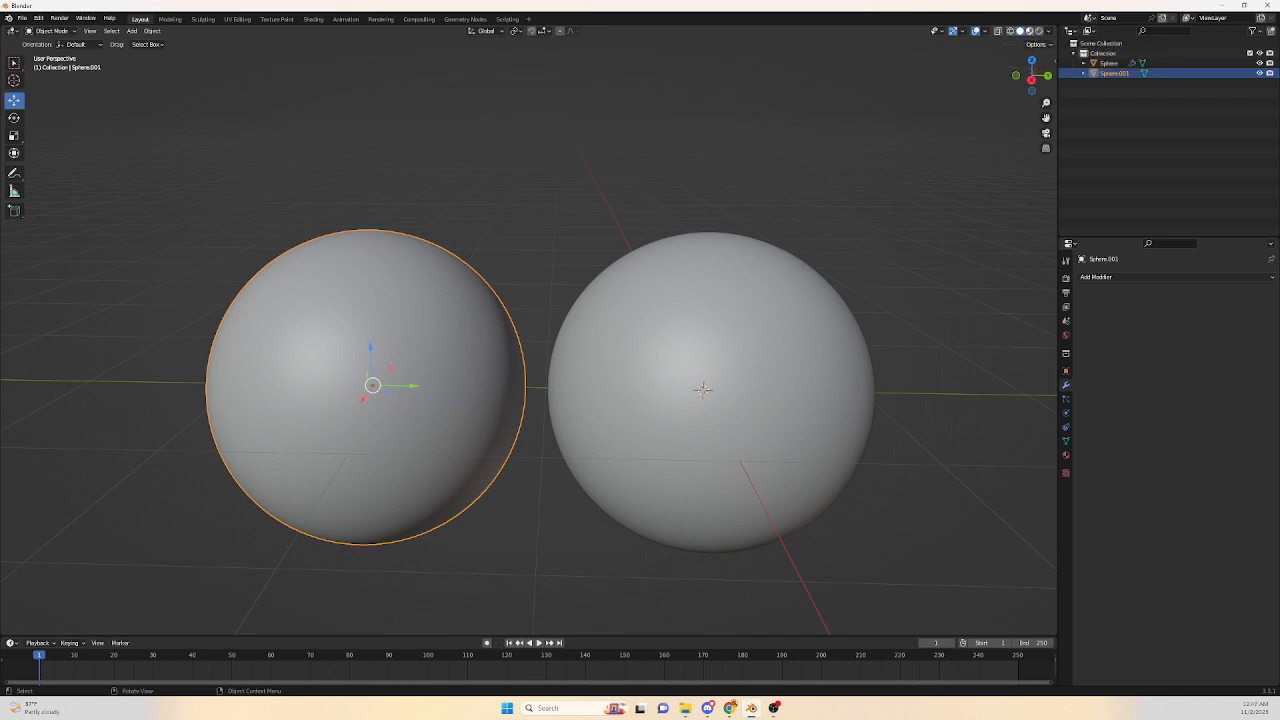
Switch the viewport to wireframe shading and inspect the applied sphere's dense mesh.
{"action": "left_click", "coordinate": [1029, 31]}
{"action": "left_click", "coordinate": [1039, 31]}
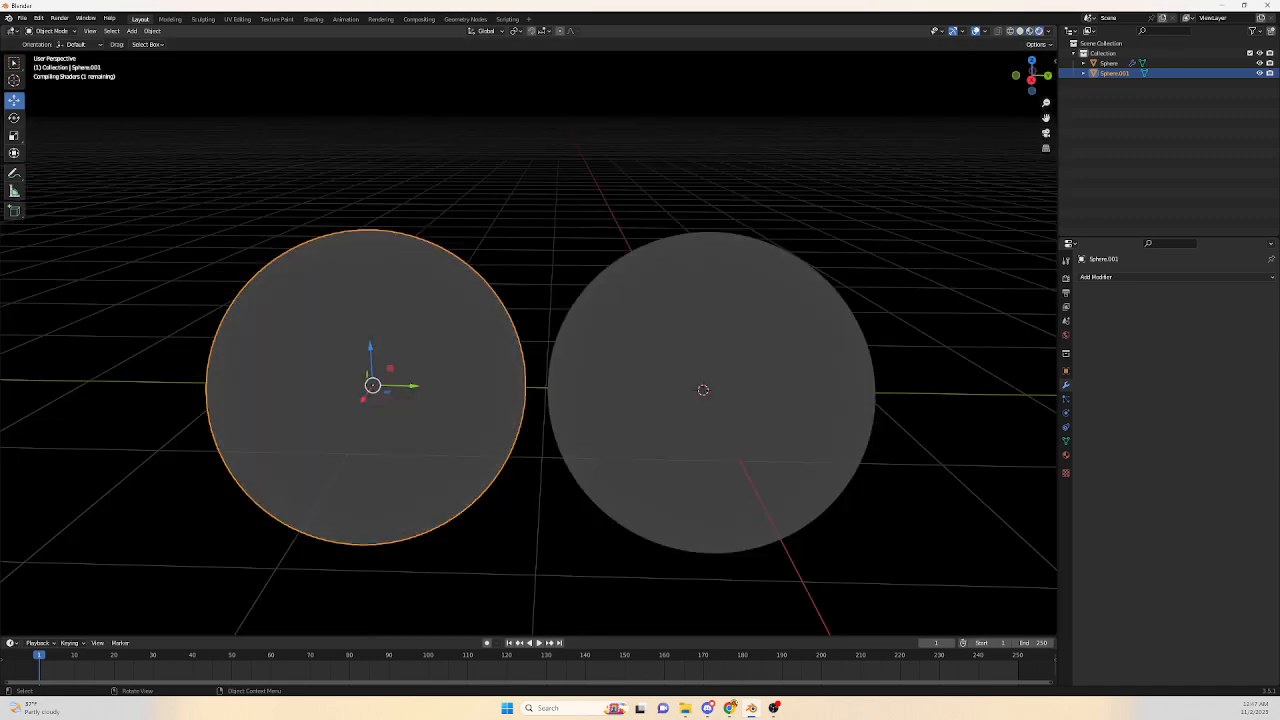
{"action": "left_click", "coordinate": [997, 31]}
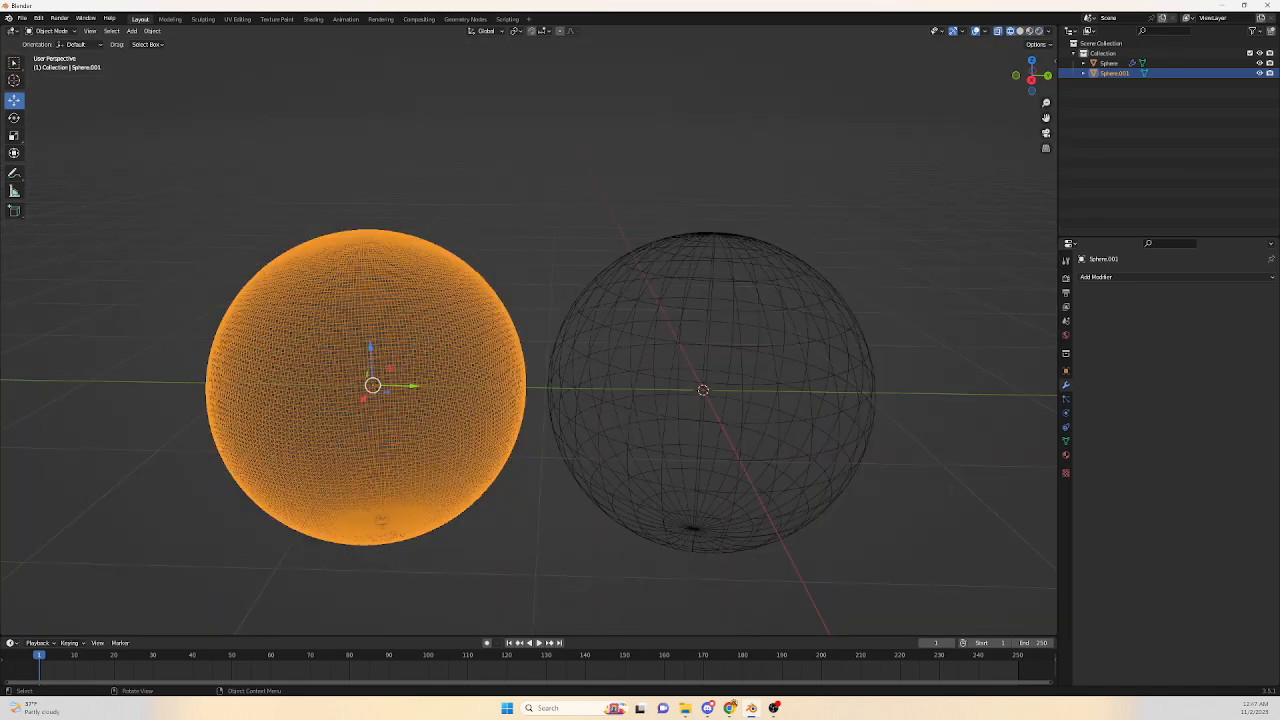
{"action": "scroll", "coordinate": [528, 340], "scroll_direction": "up", "scroll_amount": 1}
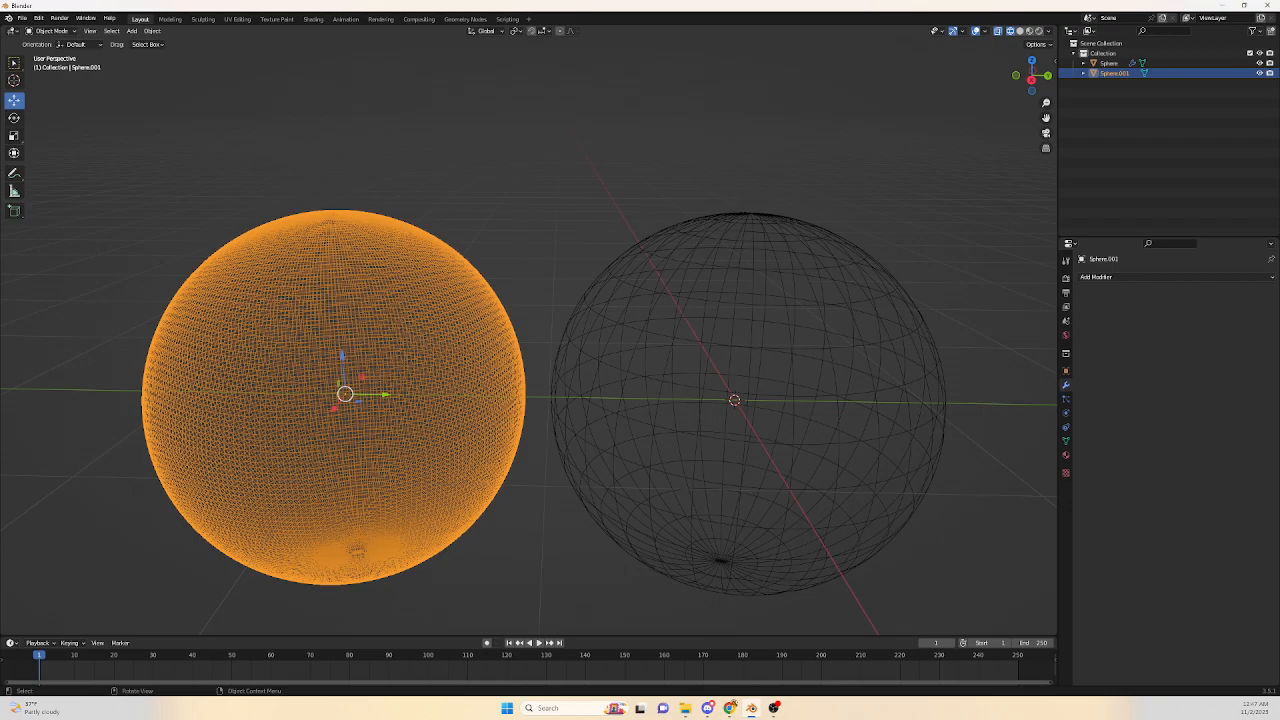
{"action": "middle_click_drag", "start_coordinate": [528, 340], "coordinate": [650, 242]}
{"action": "scroll", "coordinate": [528, 340], "scroll_direction": "up", "scroll_amount": 2}
{"action": "middle_click_drag", "start_coordinate": [528, 340], "coordinate": [462, 341]}
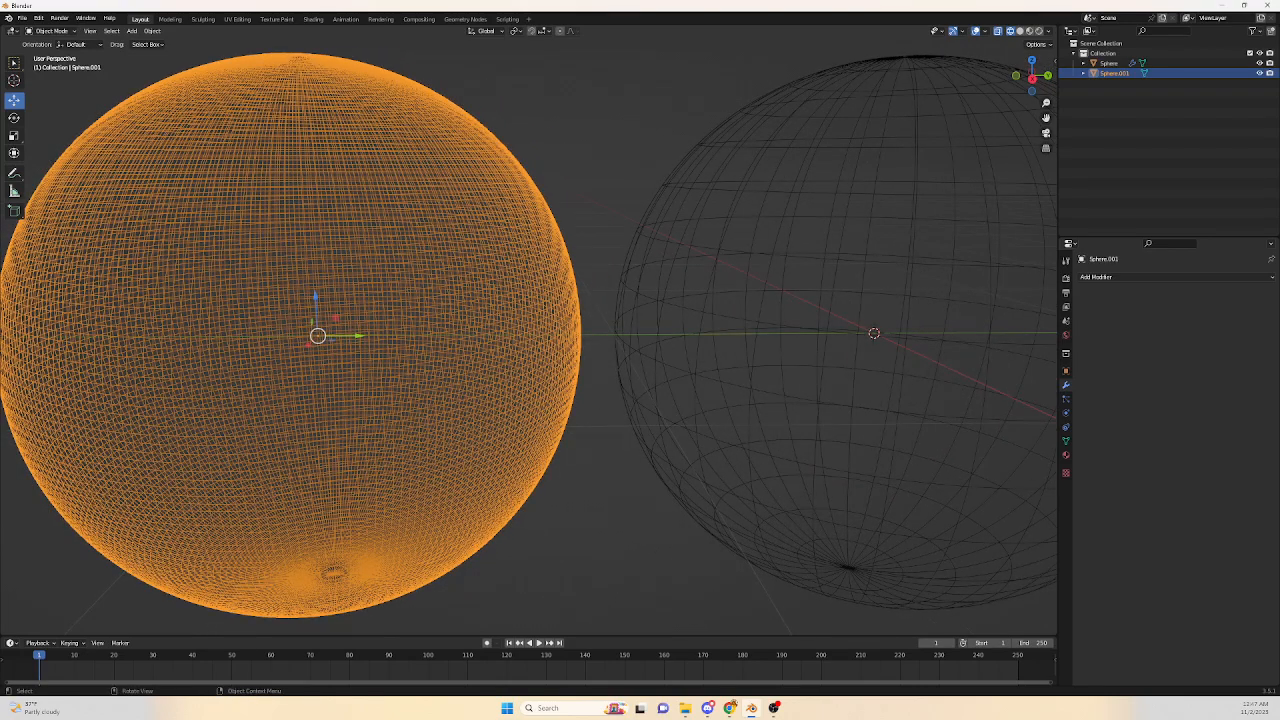
Select the original sphere and inspect its edit cage in Edit Mode.
{"action": "left_click", "coordinate": [740, 330]}
{"action": "scroll", "coordinate": [740, 330], "scroll_direction": "down", "scroll_amount": 2}
{"action": "middle_click_drag", "start_coordinate": [740, 330], "coordinate": [676, 352], "text": "shift"}
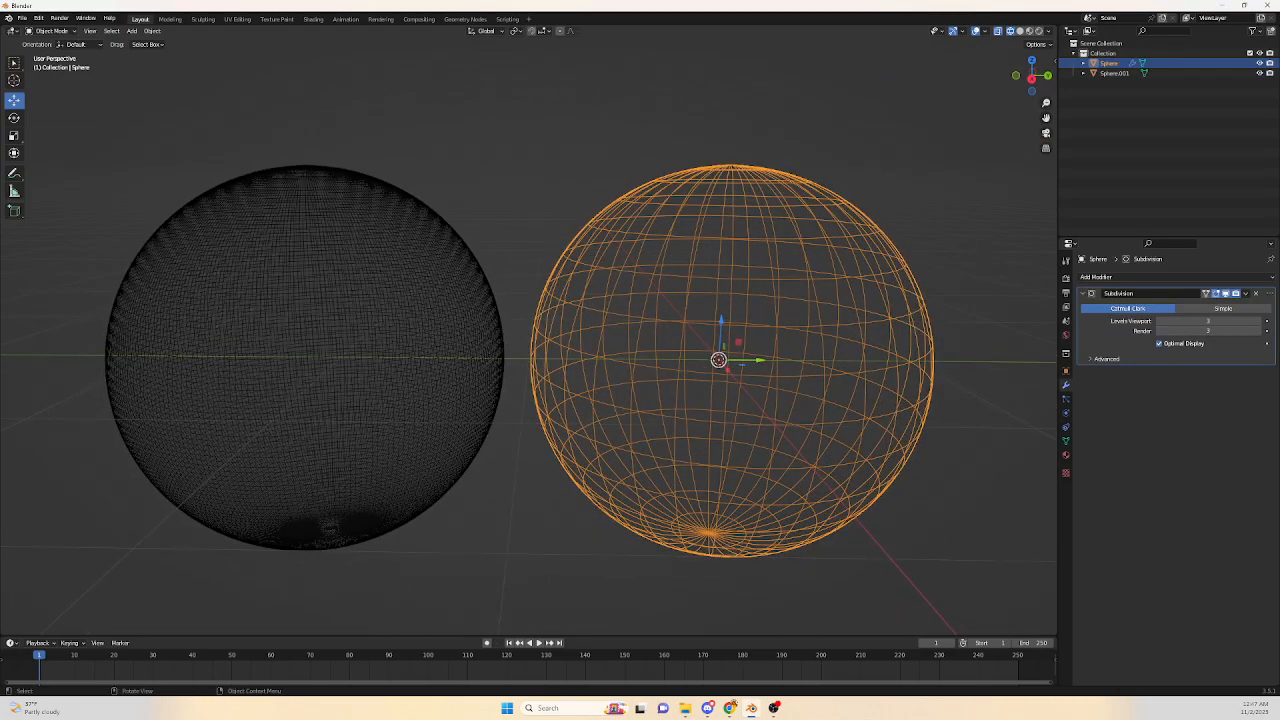
{"action": "key", "text": "Tab"}
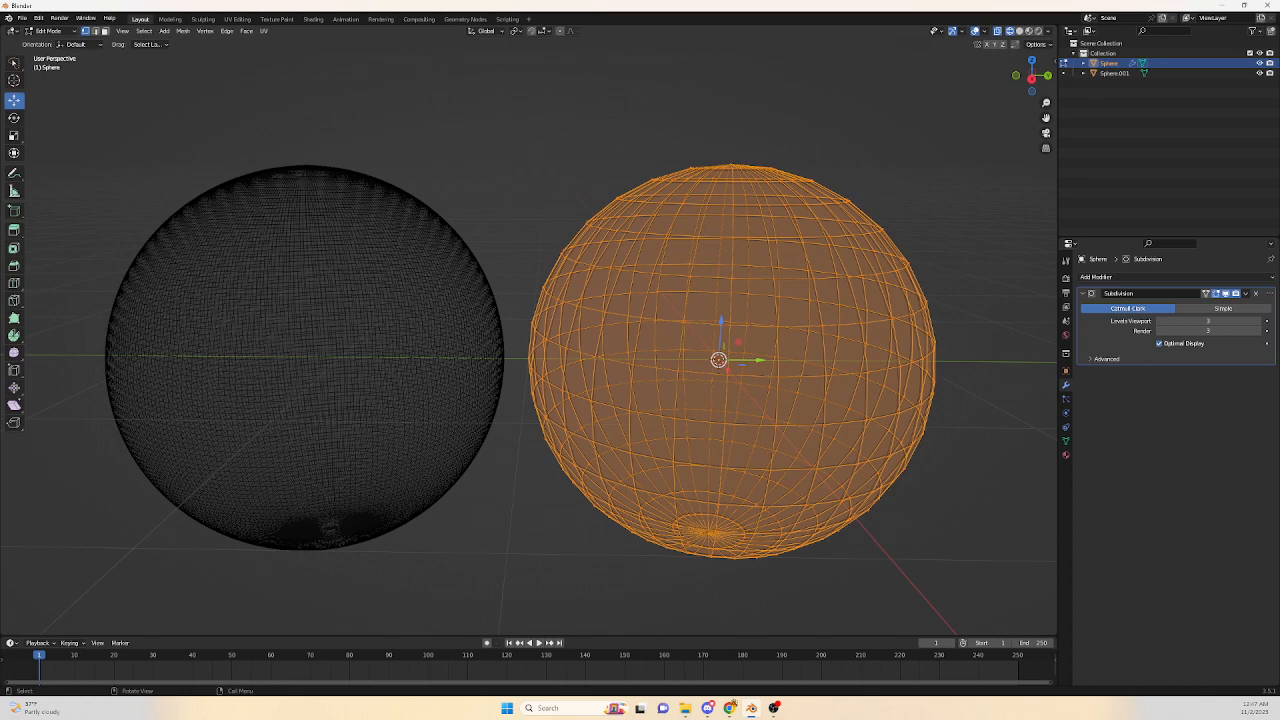
{"action": "key", "text": "Tab"}
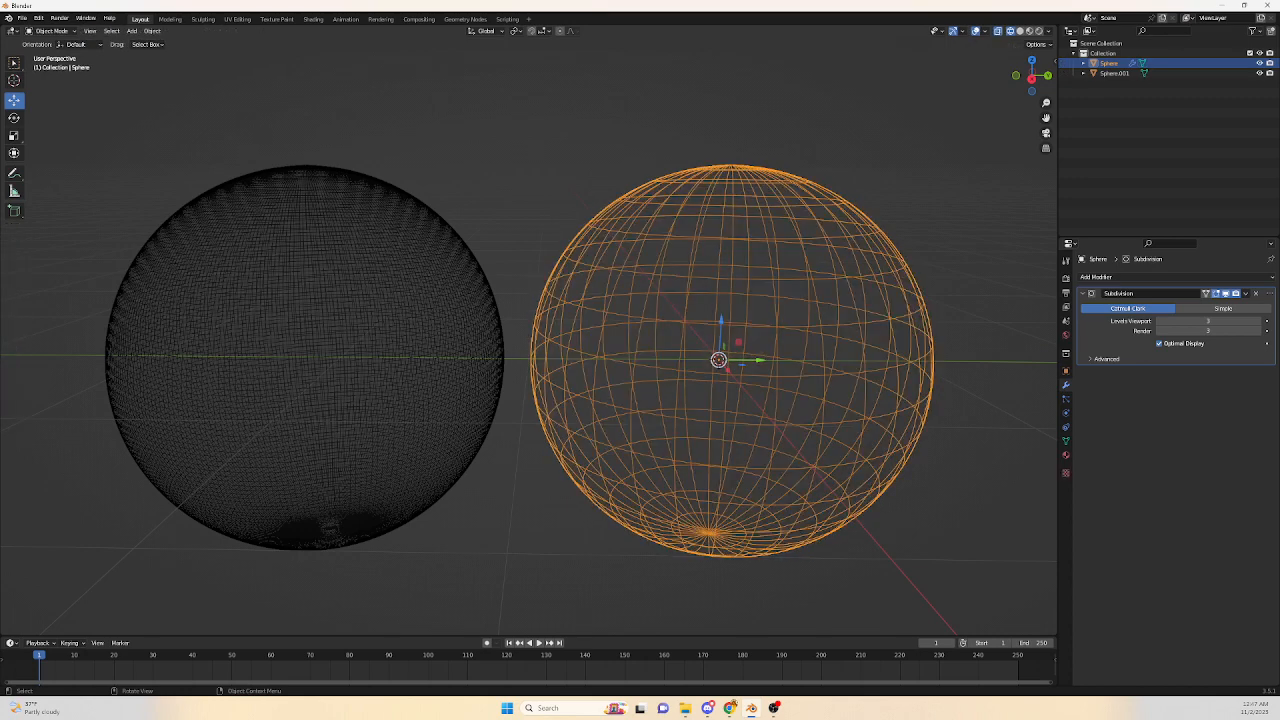
Return to solid shading and enter face select mode in the original sphere's Edit Mode.
{"action": "left_click", "coordinate": [1020, 30]}
{"action": "key", "text": "Tab"}
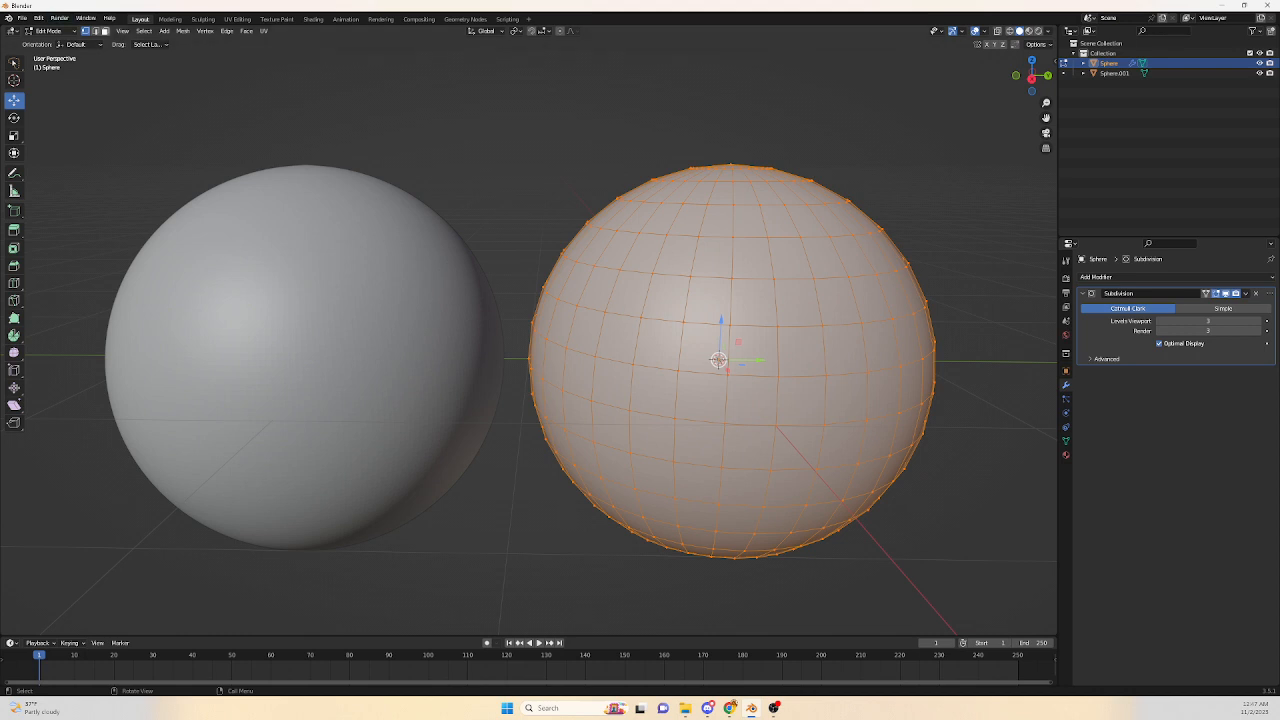
{"action": "left_click", "coordinate": [105, 31]}
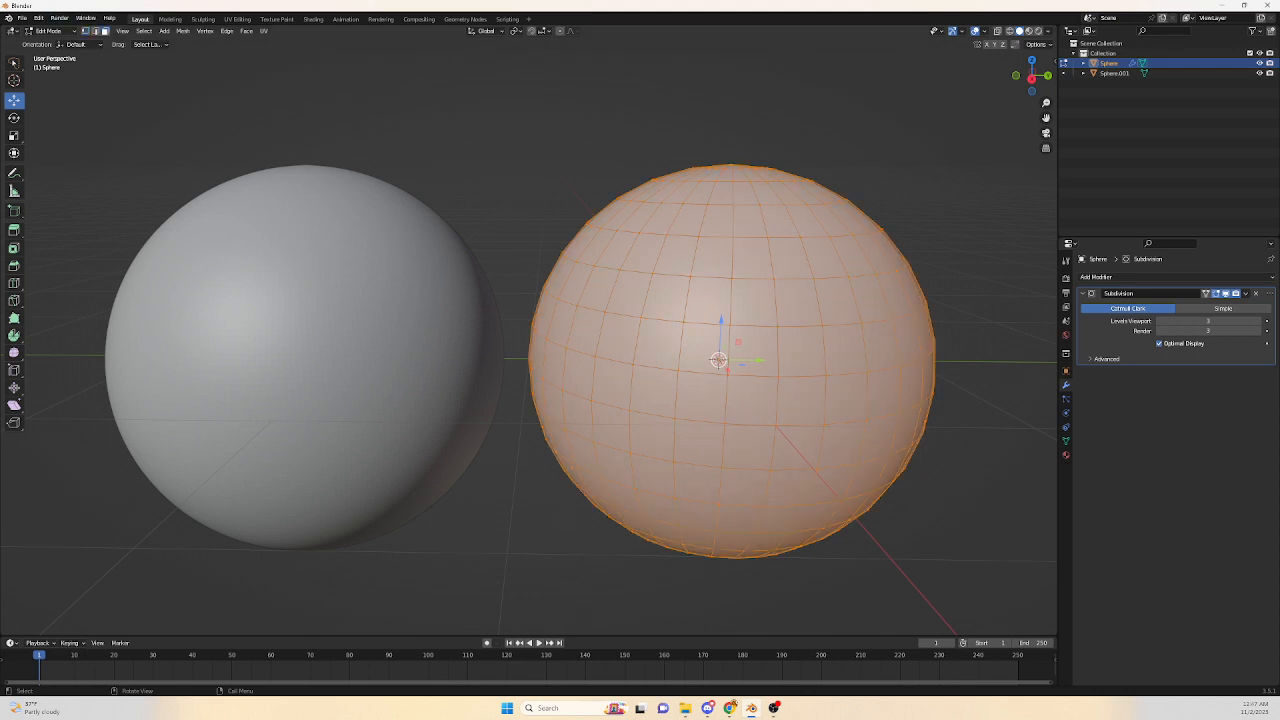
{"action": "middle_click_drag", "start_coordinate": [650, 340], "coordinate": [635, 382]}
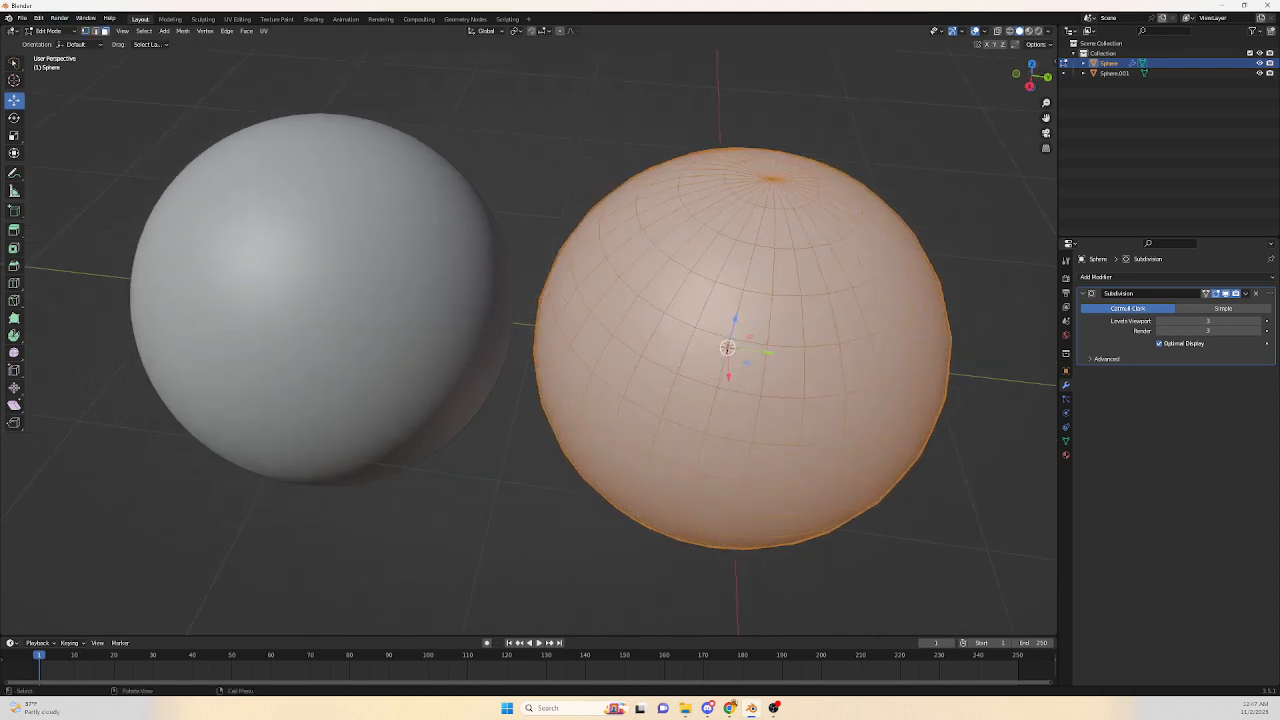
Select the top face loop of the original sphere and extrude it upward into a neck.
{"action": "left_click", "coordinate": [738, 266], "text": "alt"}
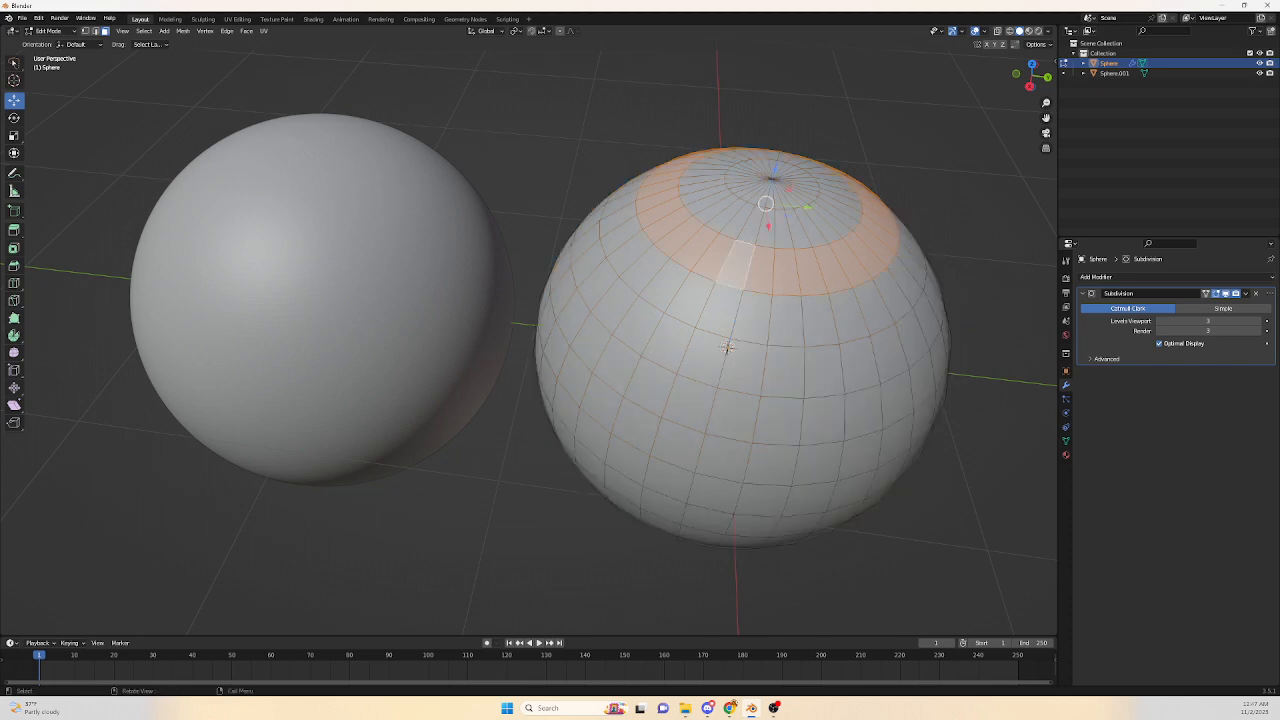
{"action": "key", "text": "e"}
{"action": "key", "text": "Return"}
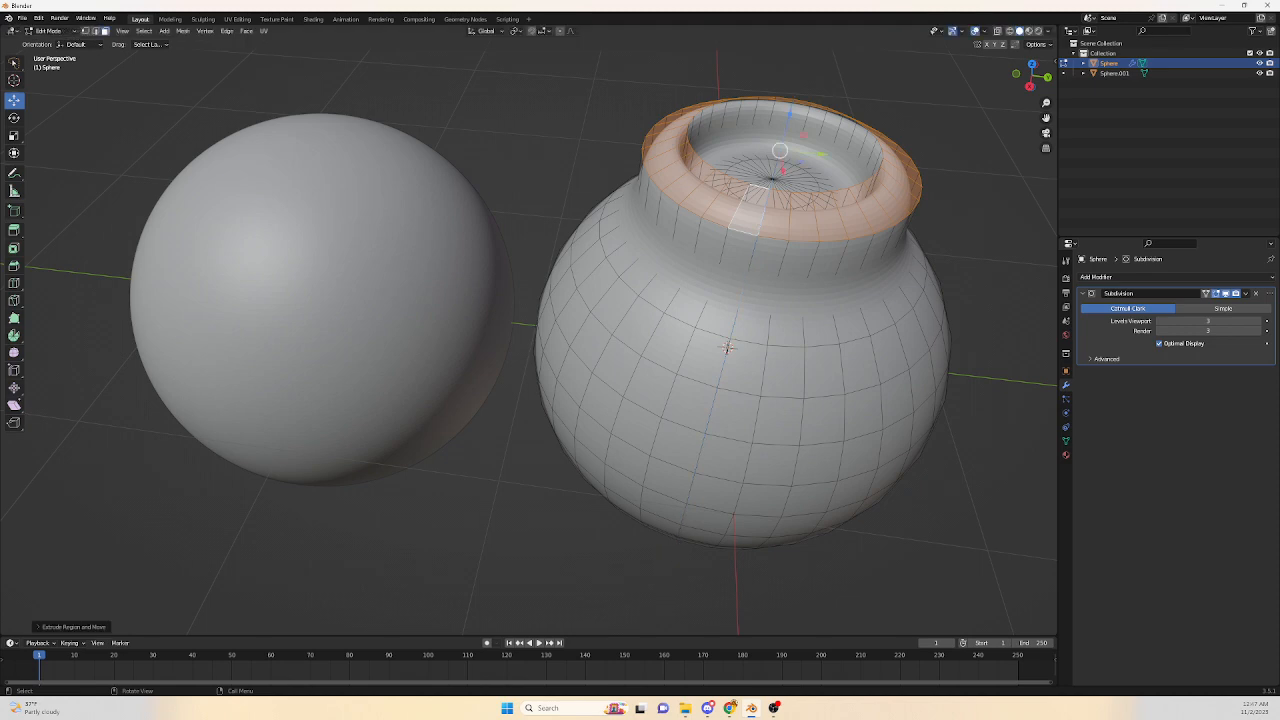
{"action": "mouse_move", "coordinate": [727, 347]}
{"action": "middle_mouse_down"}
{"action": "mouse_move", "coordinate": [728, 385]}
{"action": "mouse_move", "coordinate": [729, 350]}
{"action": "mouse_move", "coordinate": [730, 362]}
{"action": "middle_mouse_up"}
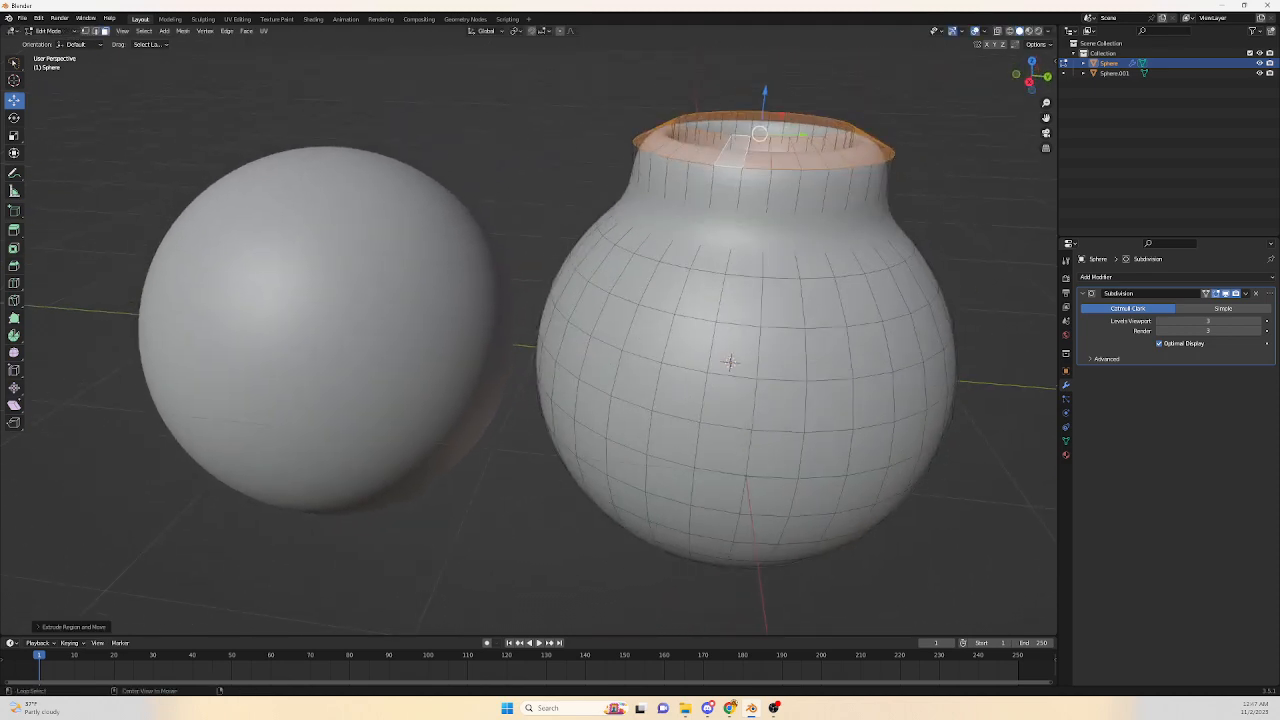
Select the middle face loop, extrude it in place, scale it outward into a rim, and leave Edit Mode.
{"action": "left_click", "coordinate": [730, 362], "text": "alt"}
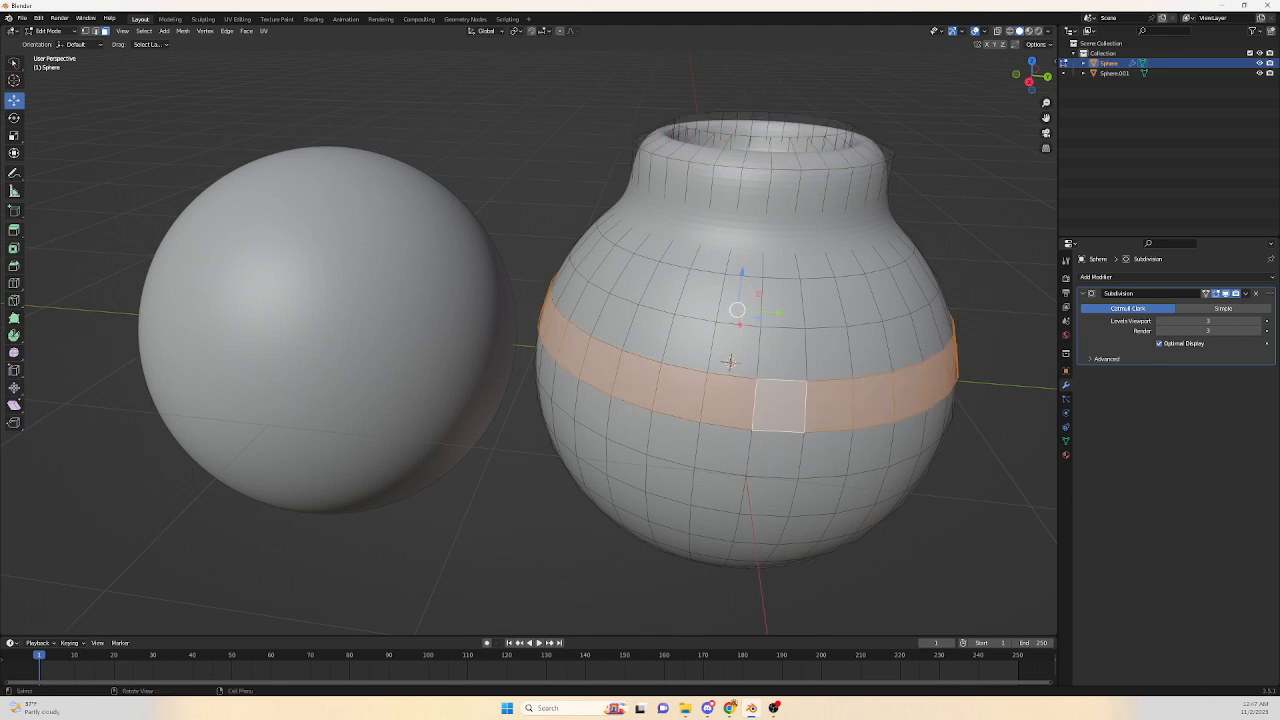
{"action": "key", "text": "e"}
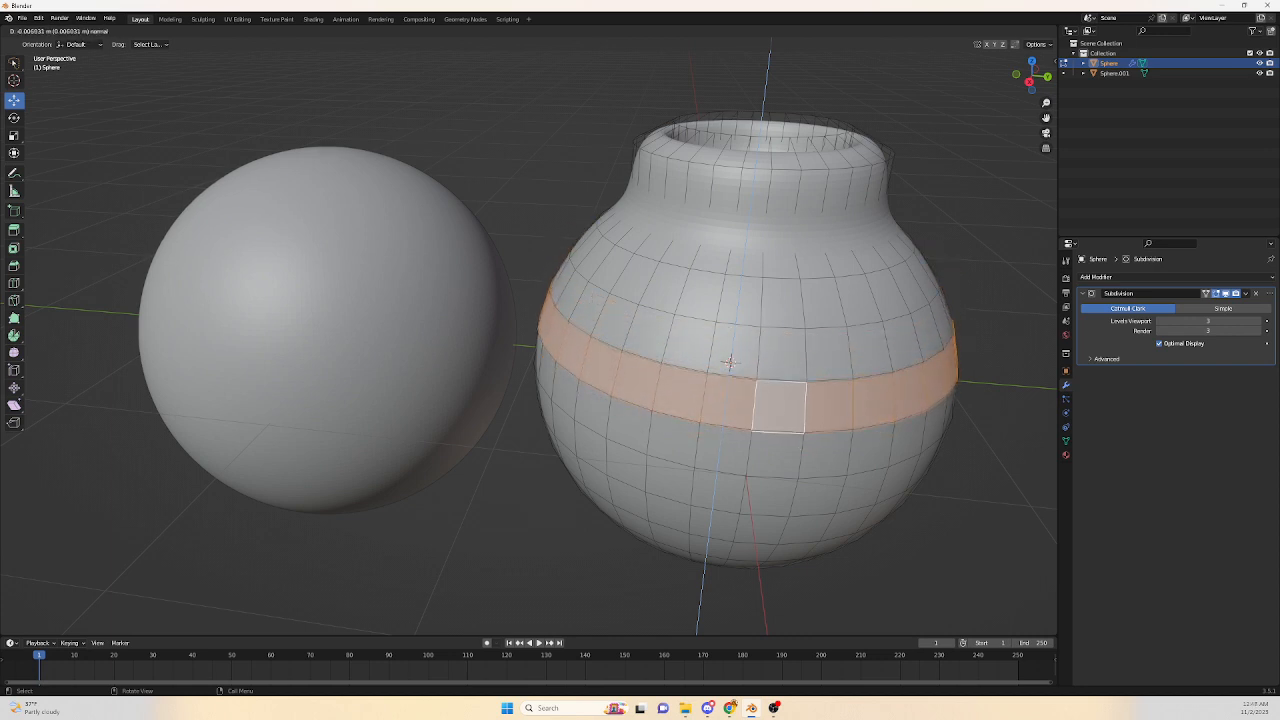
{"action": "left_click", "coordinate": [730, 362]}
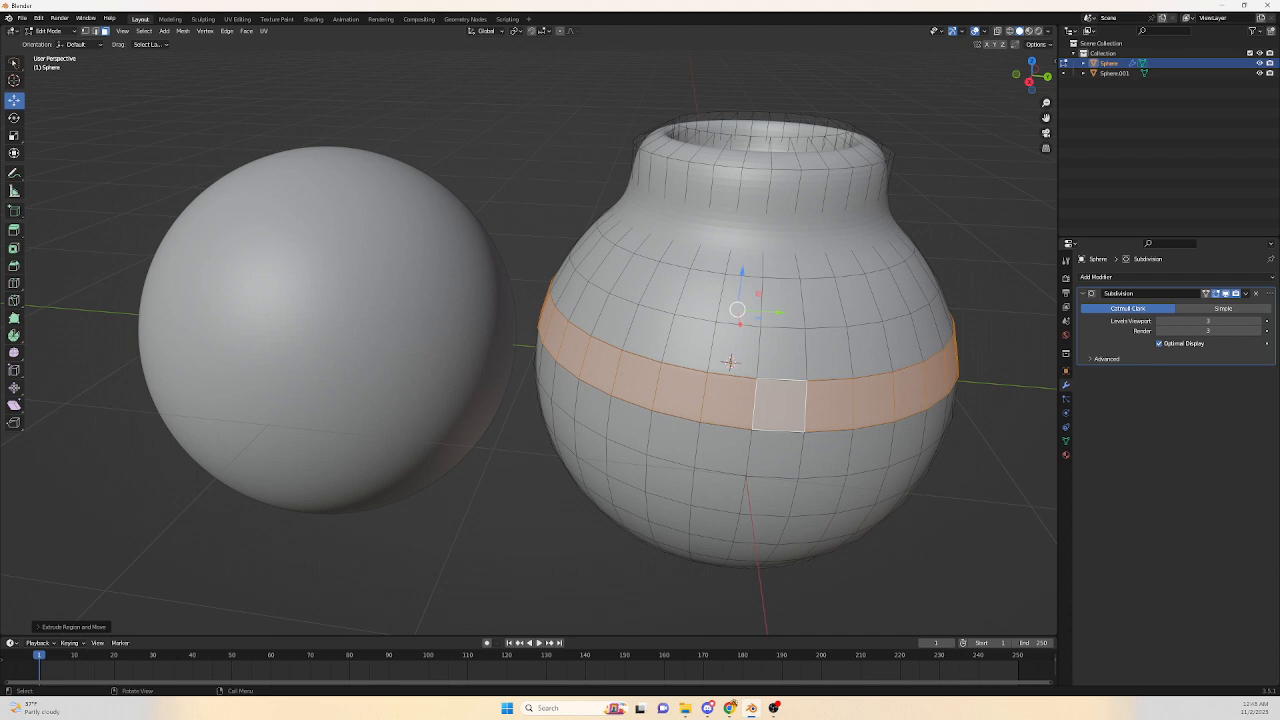
{"action": "key", "text": "s"}
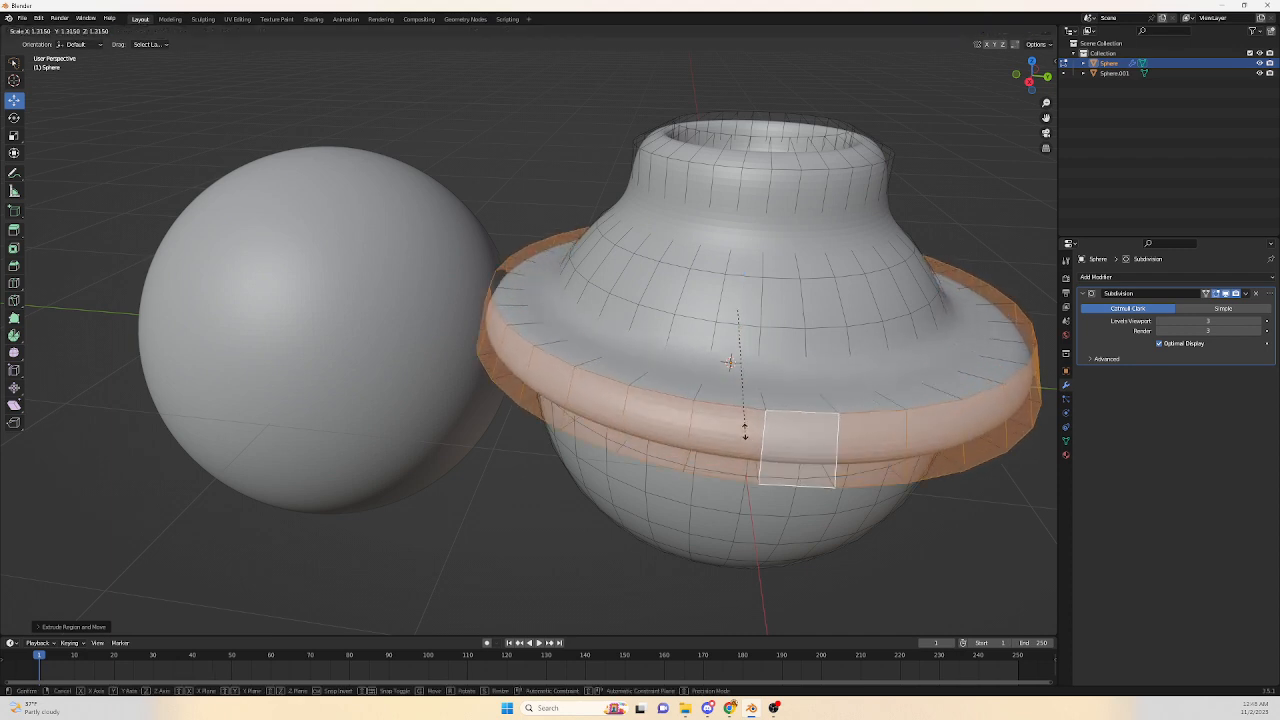
{"action": "left_click", "coordinate": [740, 415]}
{"action": "scroll", "coordinate": [668, 352], "scroll_direction": "down", "scroll_amount": 2}
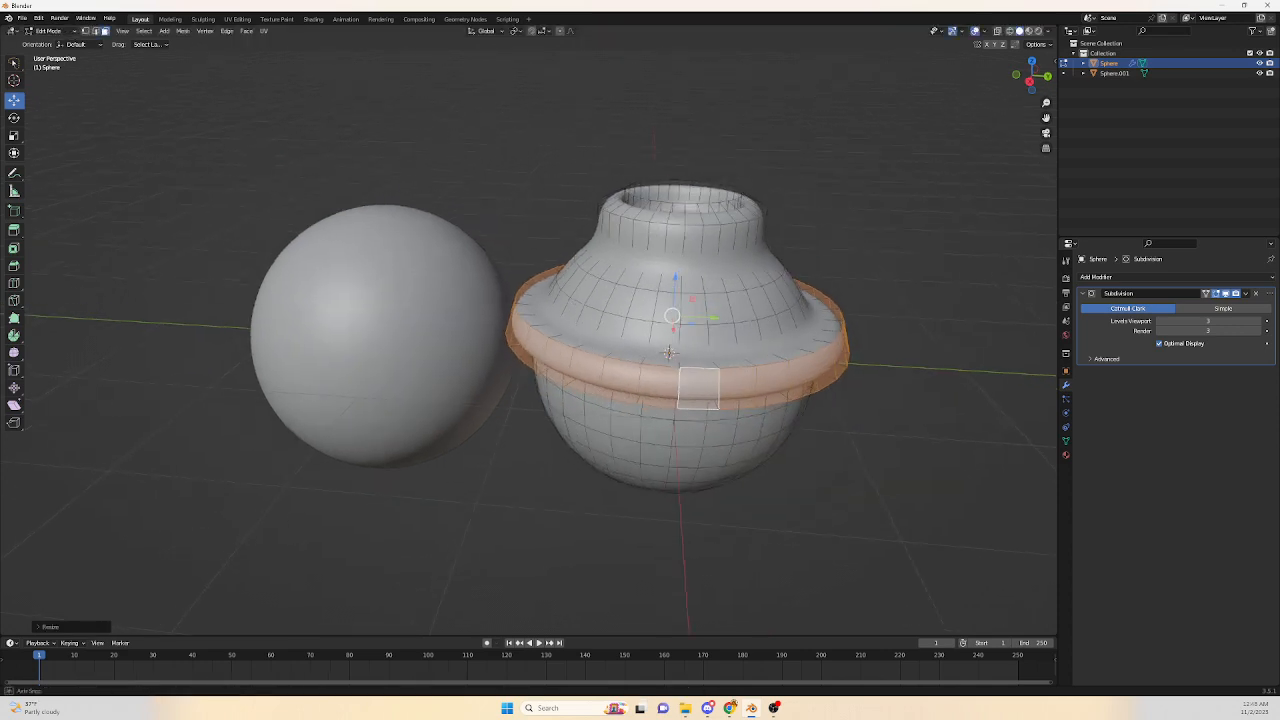
{"action": "mouse_move", "coordinate": [668, 352]}
{"action": "middle_mouse_down"}
{"action": "mouse_move", "coordinate": [657, 343]}
{"action": "mouse_move", "coordinate": [690, 340]}
{"action": "mouse_move", "coordinate": [657, 347]}
{"action": "middle_mouse_up"}
{"action": "key", "text": "Tab"}
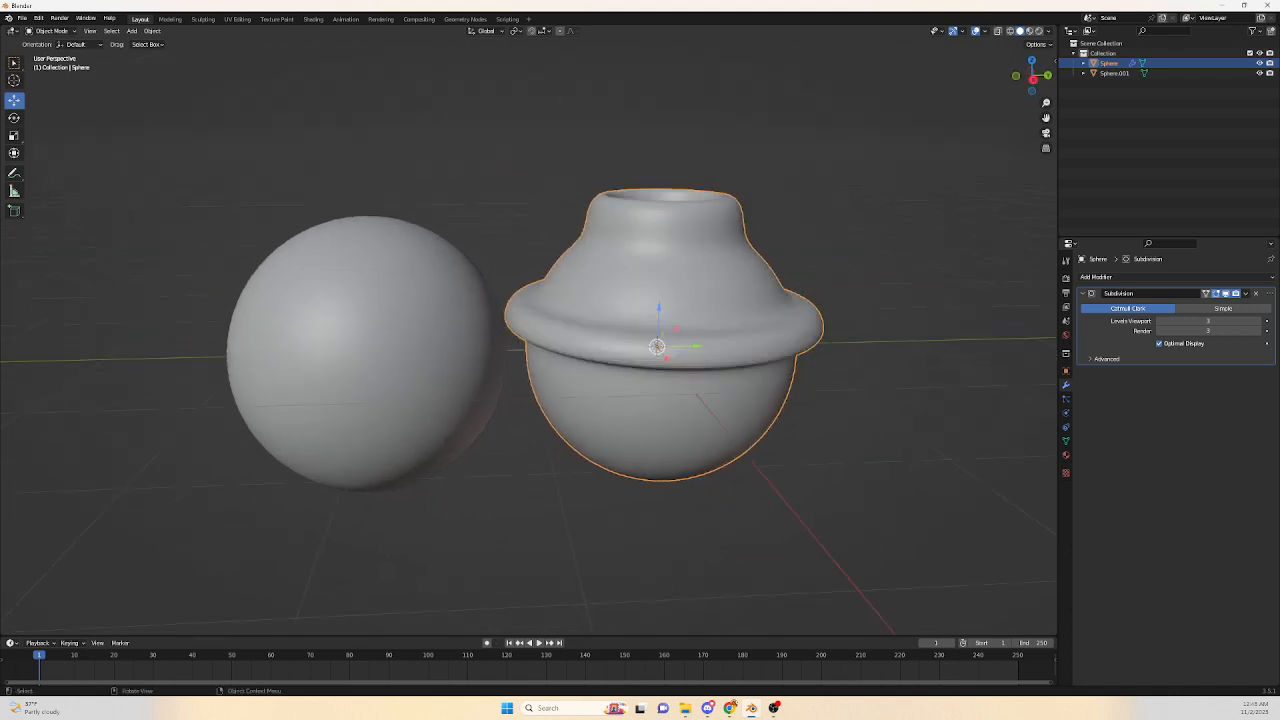
Select the applied sphere, enter its Edit Mode and deselect all geometry.
{"action": "left_click", "coordinate": [360, 350]}
{"action": "key", "text": "Tab"}
{"action": "scroll", "coordinate": [706, 350], "scroll_direction": "up", "scroll_amount": 4}
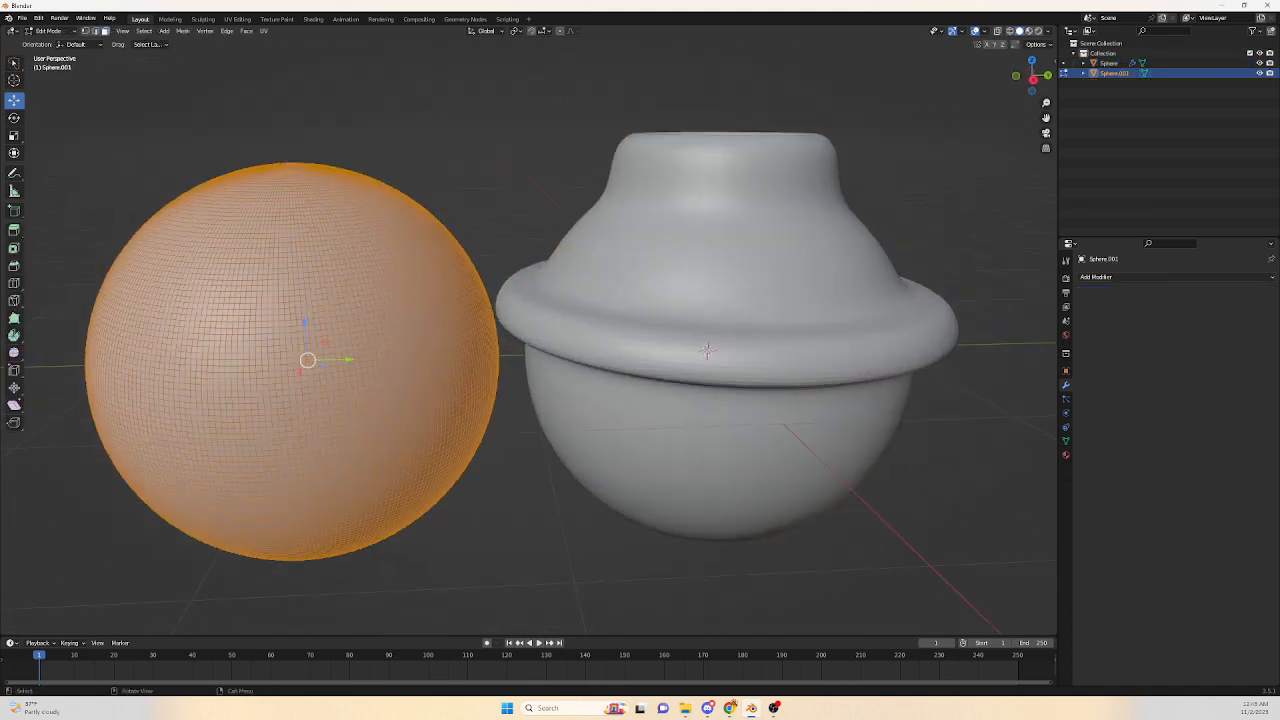
{"action": "key", "text": "alt"}
{"action": "key", "text": "alt+a"}
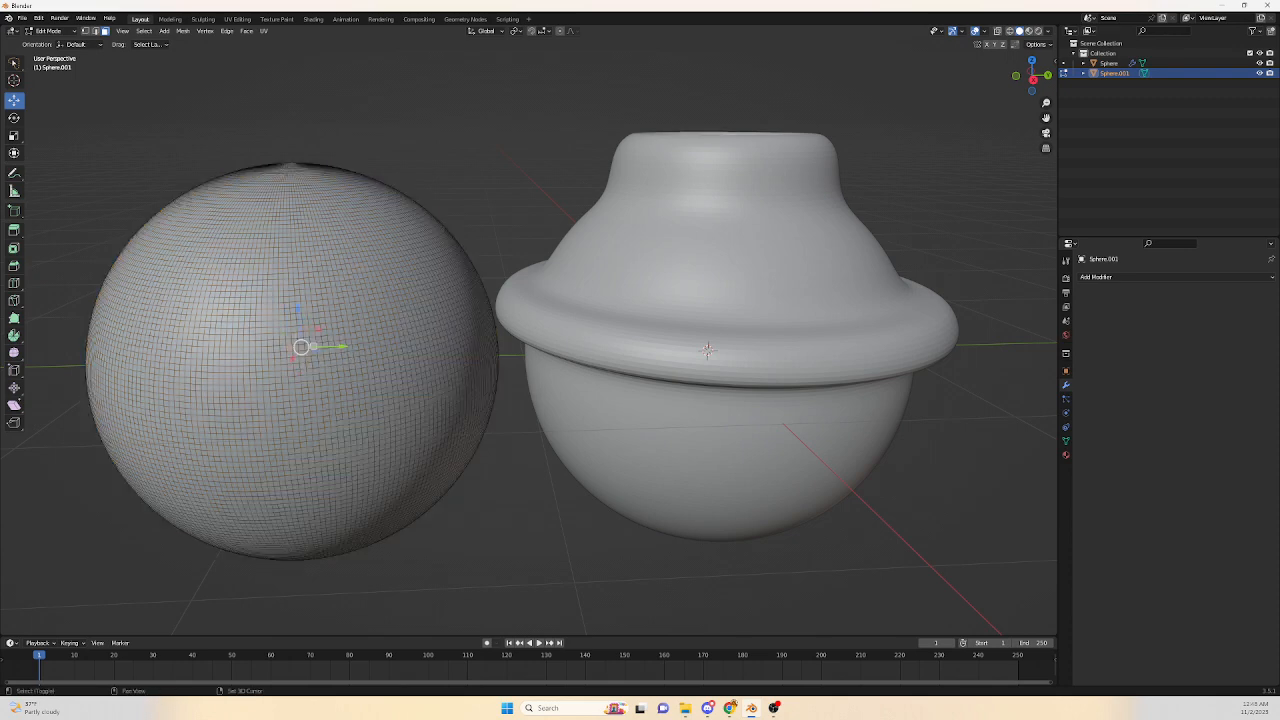
{"action": "key", "text": "alt"}
Select a band of face loops around the applied sphere's middle, extrude it in place and scale it outward into a rim.
{"action": "left_click", "coordinate": [270, 349], "text": "alt"}
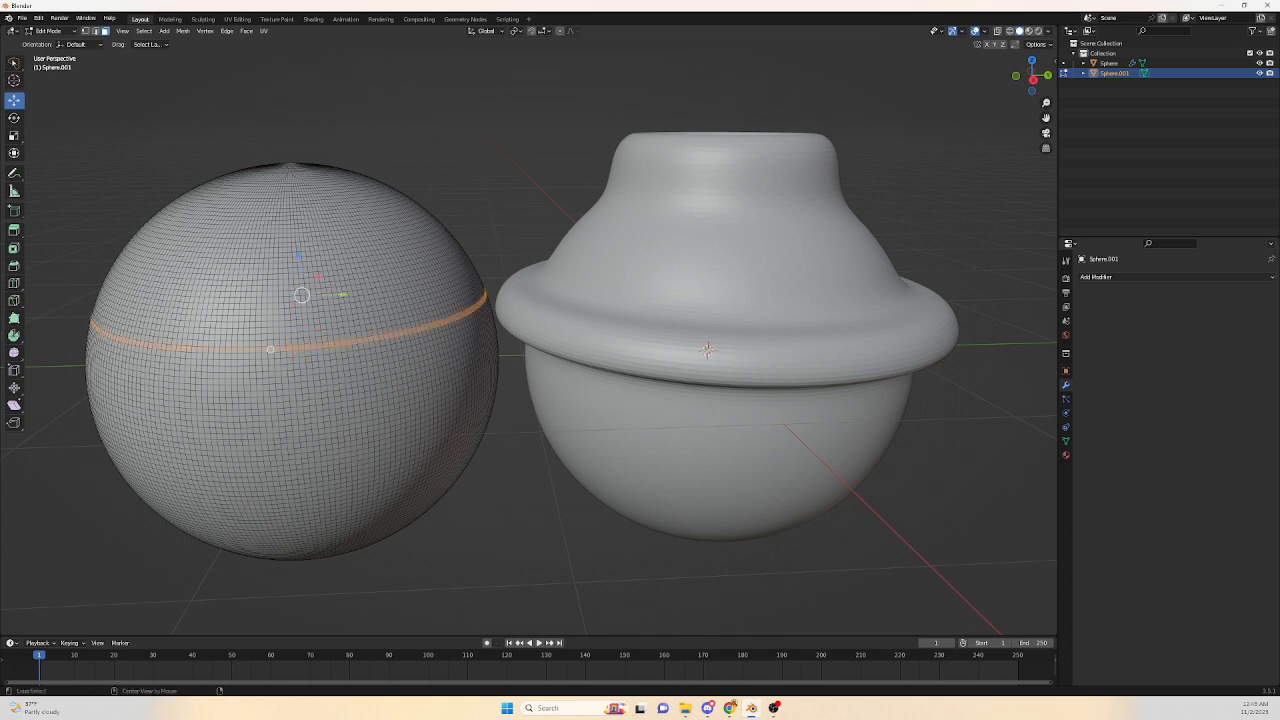
{"action": "left_click", "coordinate": [277, 355], "text": "alt+shift"}
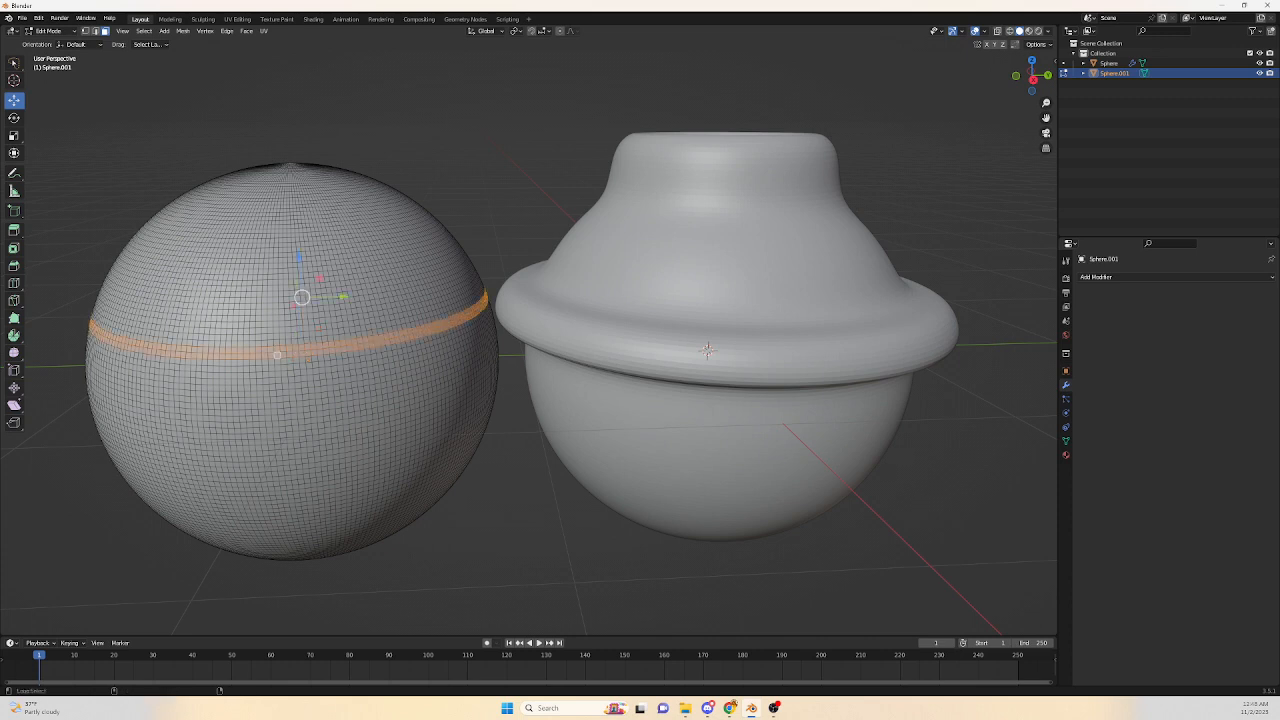
{"action": "left_click", "coordinate": [277, 361], "text": "alt+shift"}
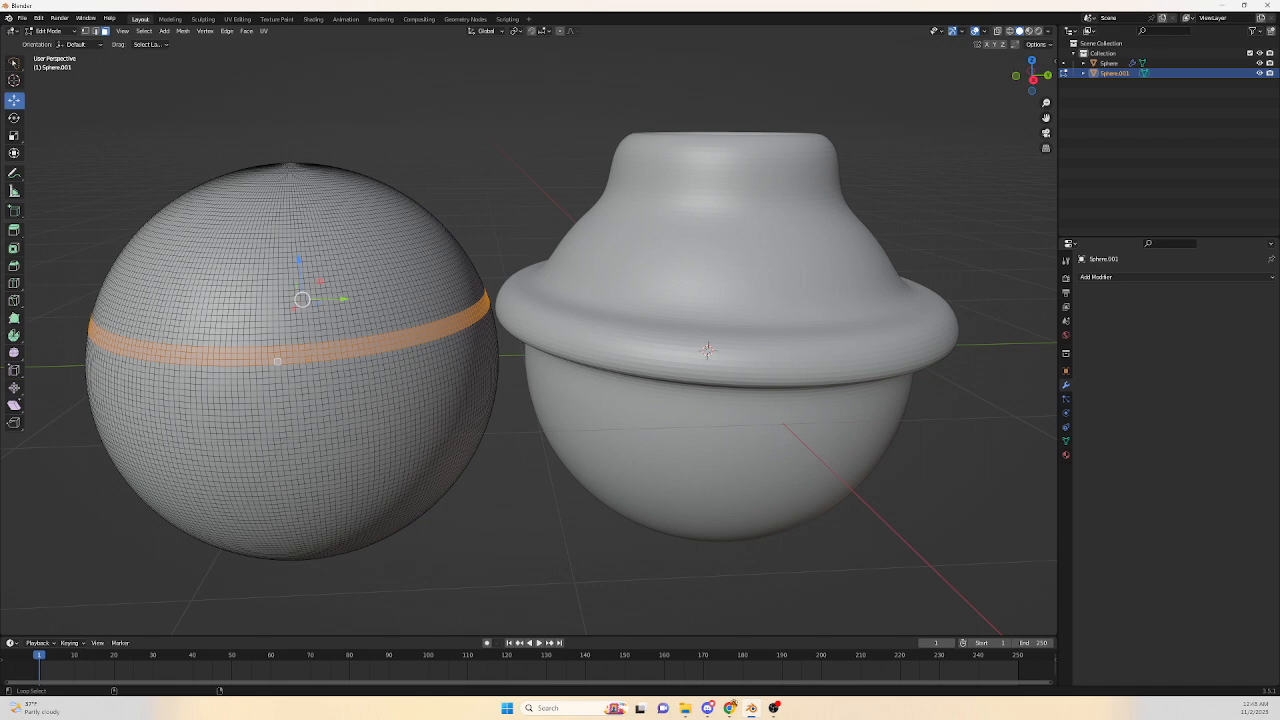
{"action": "left_click", "coordinate": [271, 368], "text": "alt+shift"}
{"action": "left_click", "coordinate": [271, 372], "text": "alt+shift"}
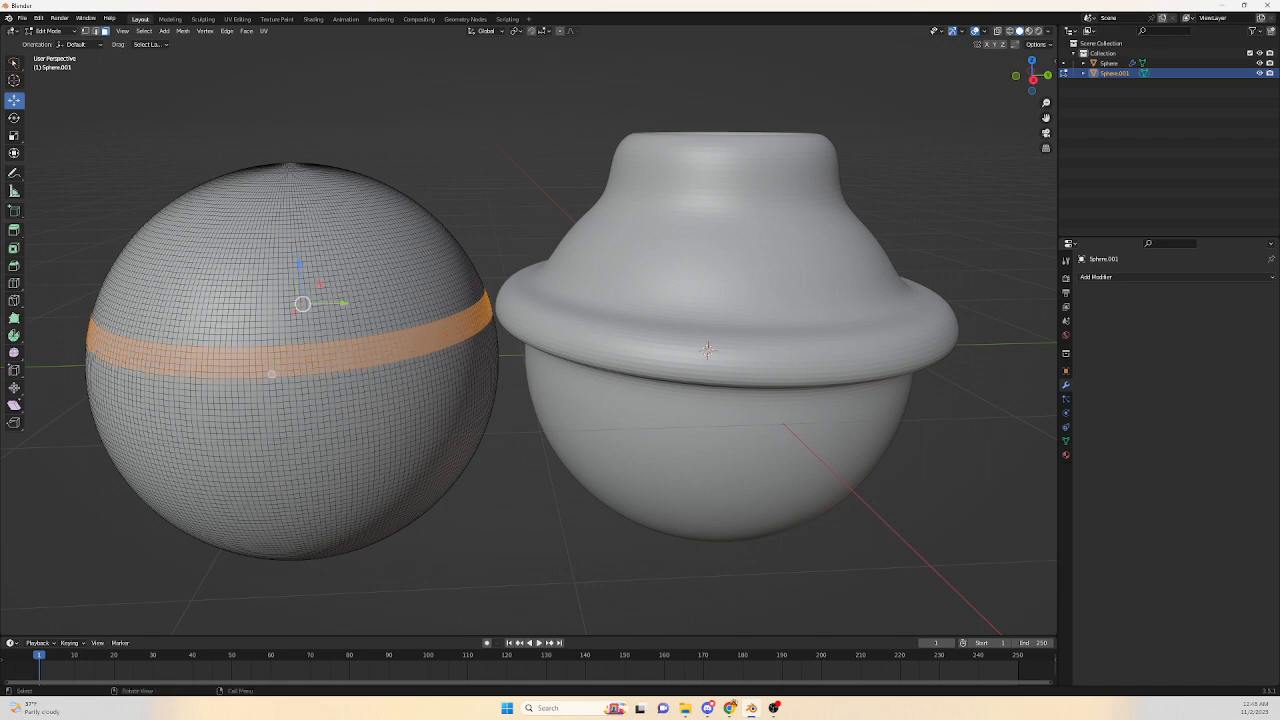
{"action": "middle_click_drag", "start_coordinate": [271, 374], "coordinate": [382, 270], "text": "shift"}
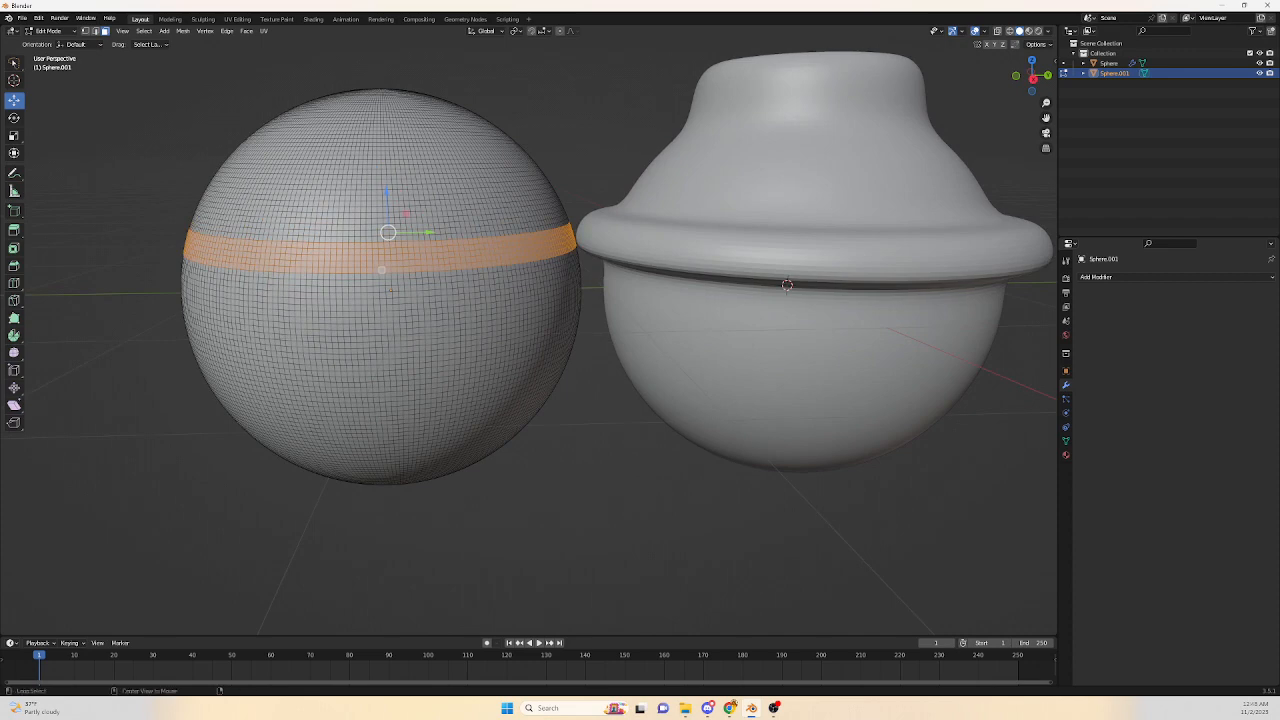
{"action": "left_click", "coordinate": [363, 240], "text": "alt"}
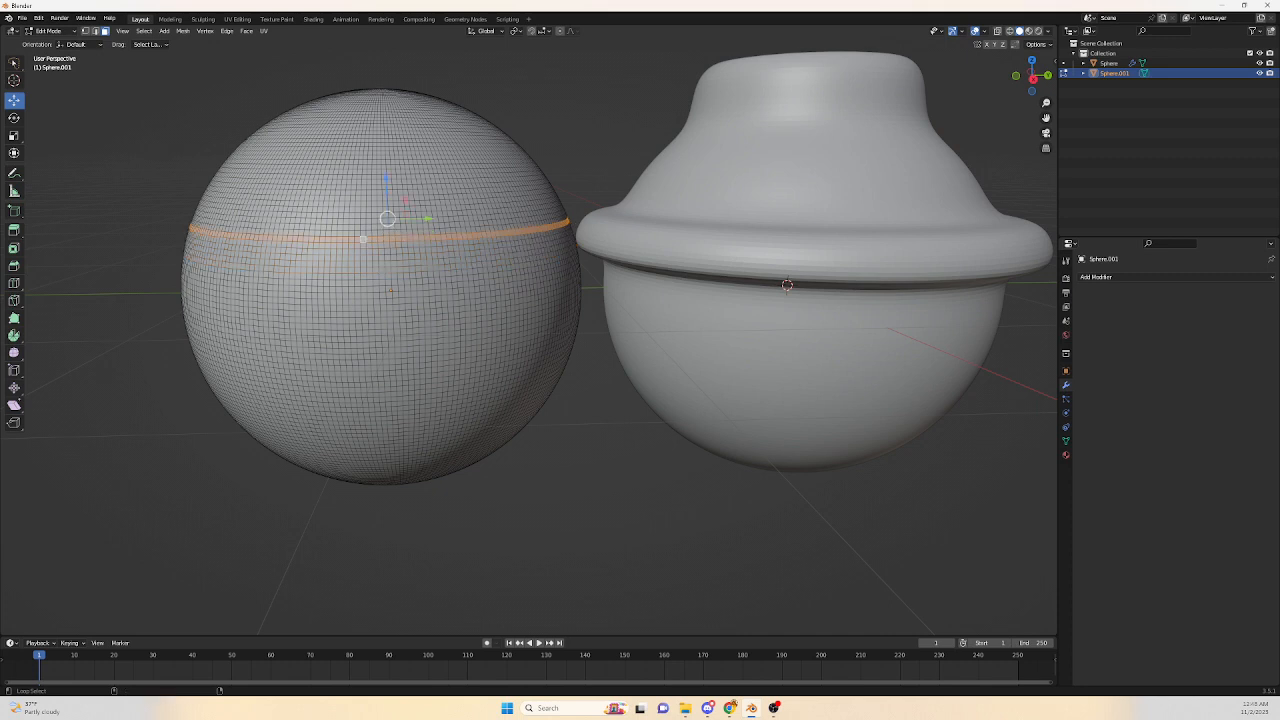
{"action": "left_click", "coordinate": [363, 244], "text": "alt+shift"}
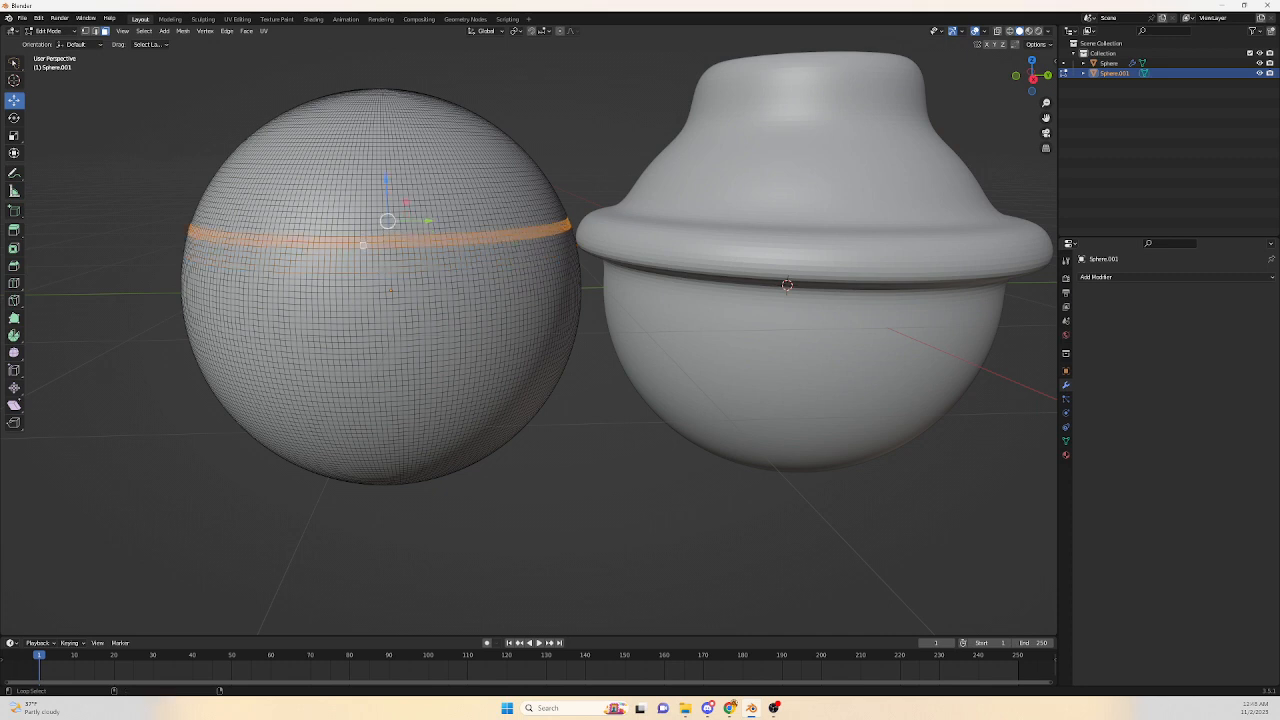
{"action": "left_click", "coordinate": [363, 251], "text": "alt+shift"}
{"action": "left_click", "coordinate": [369, 258], "text": "alt+shift"}
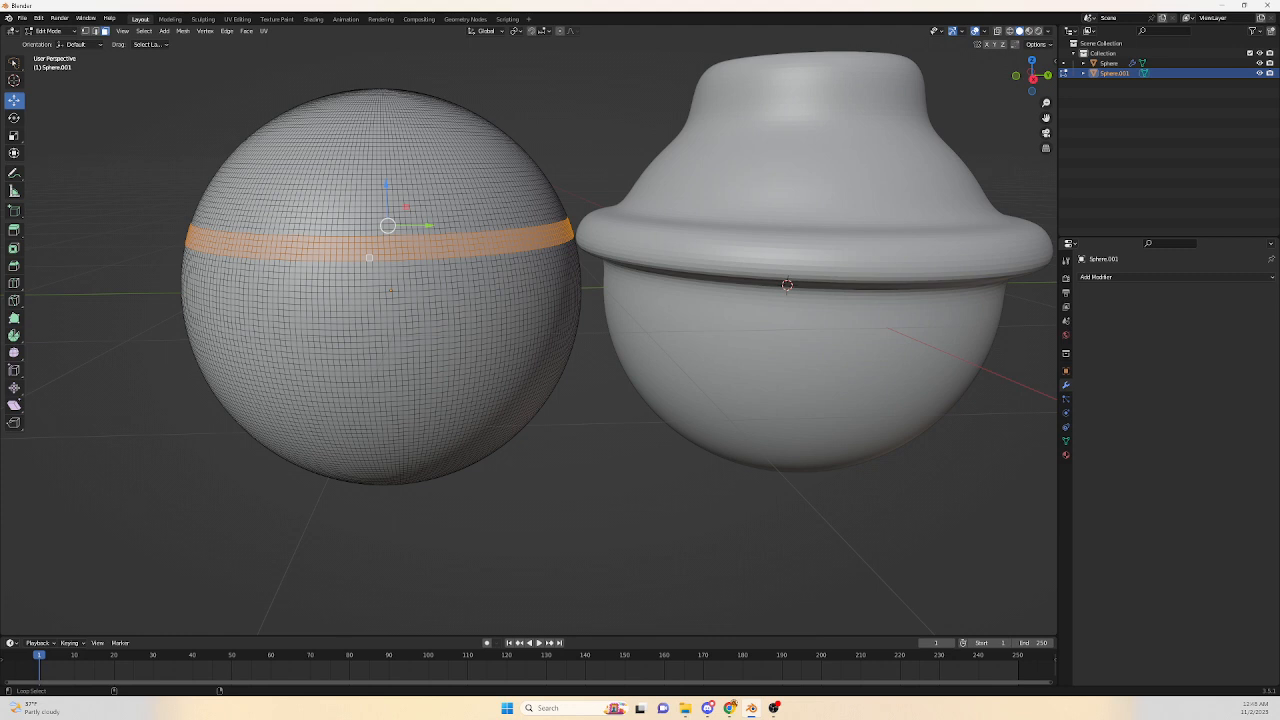
{"action": "left_click", "coordinate": [363, 264], "text": "alt+shift"}
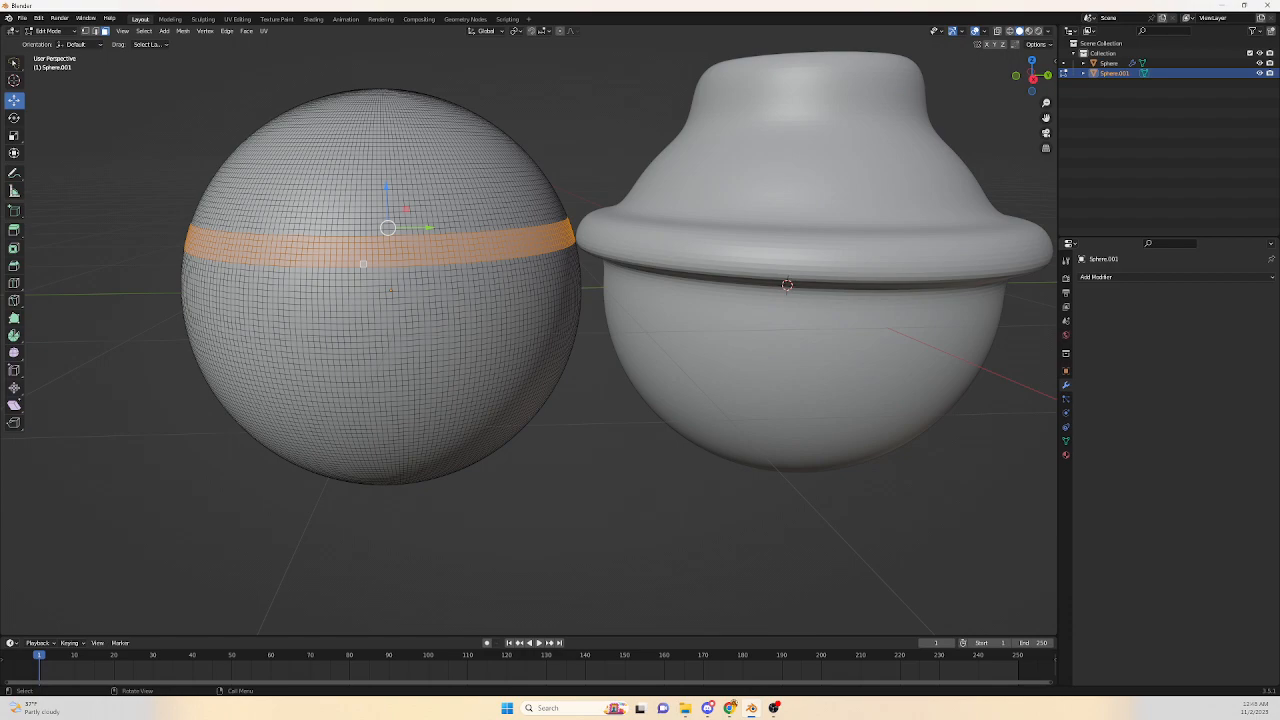
{"action": "scroll", "coordinate": [363, 264], "scroll_direction": "up", "scroll_amount": 3}
{"action": "middle_click_drag", "start_coordinate": [318, 239], "coordinate": [423, 334], "text": "shift"}
{"action": "scroll", "coordinate": [525, 332], "scroll_direction": "down", "scroll_amount": 2}
{"action": "scroll", "coordinate": [381, 300], "scroll_direction": "down", "scroll_amount": 2}
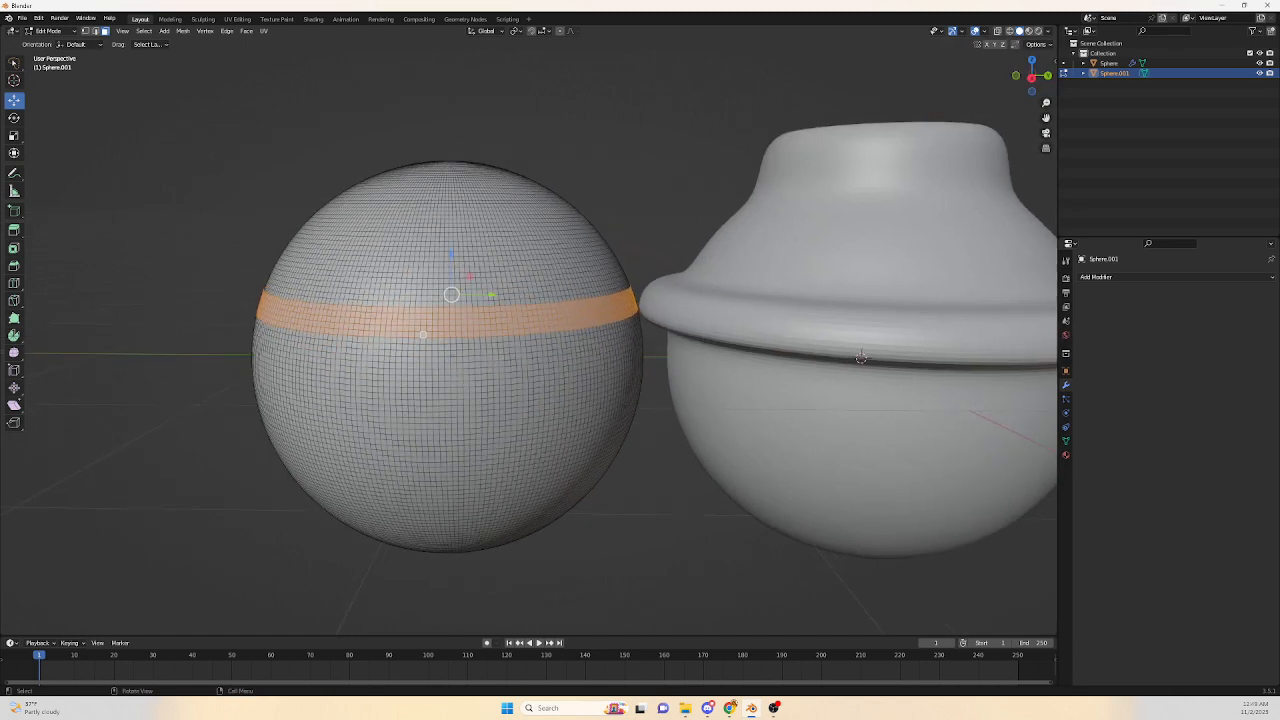
{"action": "key", "text": "g"}
{"action": "key", "text": "z"}
{"action": "key", "text": "Escape"}
{"action": "key", "text": "s"}
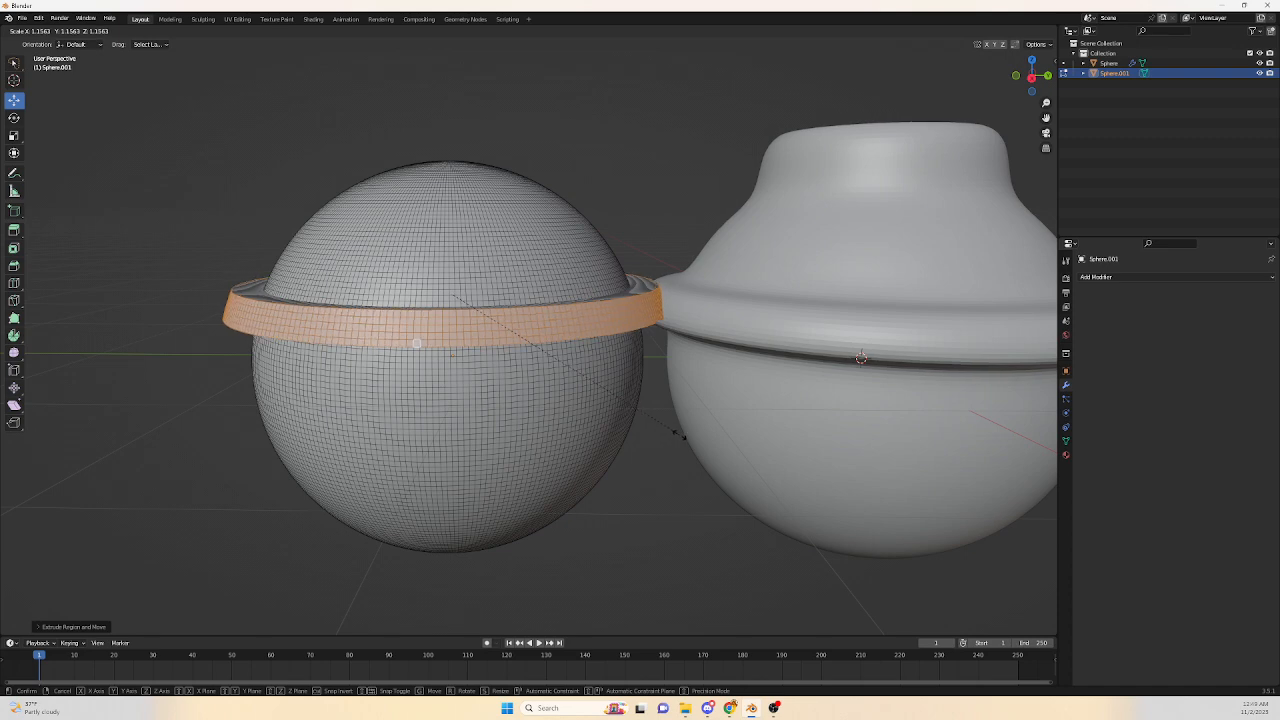
{"action": "left_click", "coordinate": [680, 440]}
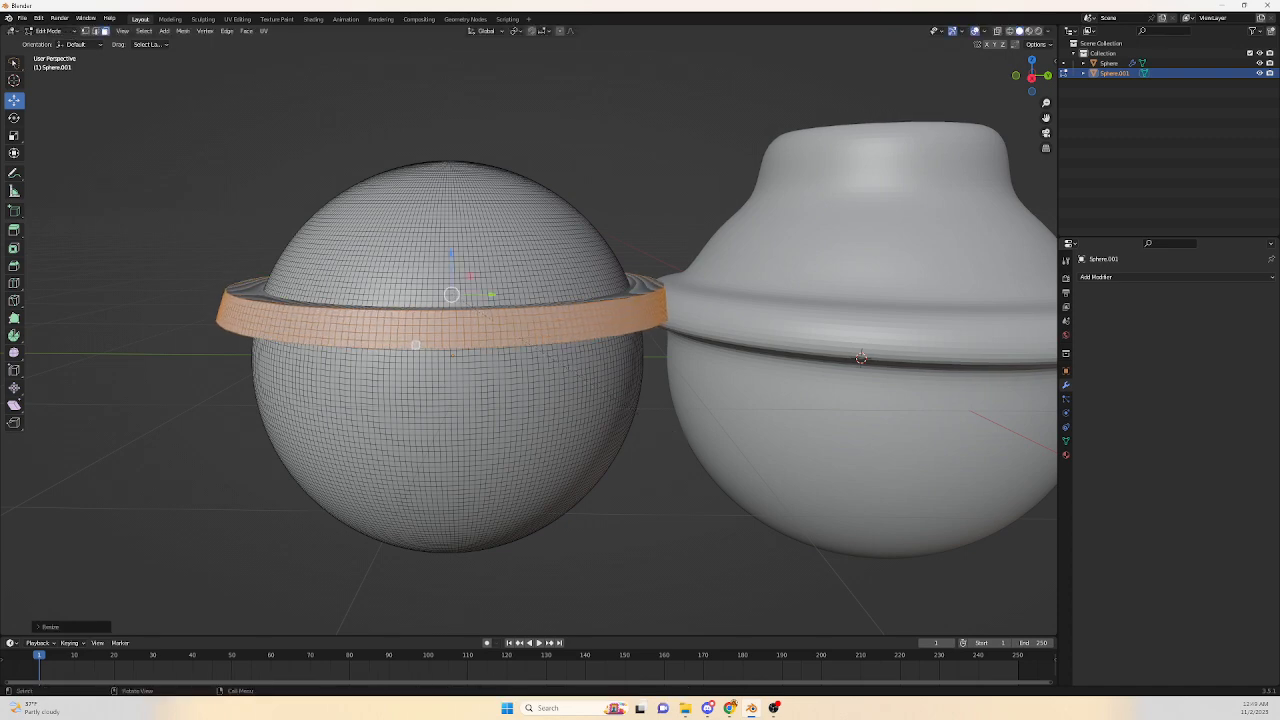
Select the top face loops of the applied sphere, extrude them upward into a neck, and leave Edit Mode.
{"action": "middle_click_drag", "start_coordinate": [845, 310], "coordinate": [1011, 430]}
{"action": "scroll", "coordinate": [851, 333], "scroll_direction": "up", "scroll_amount": 3}
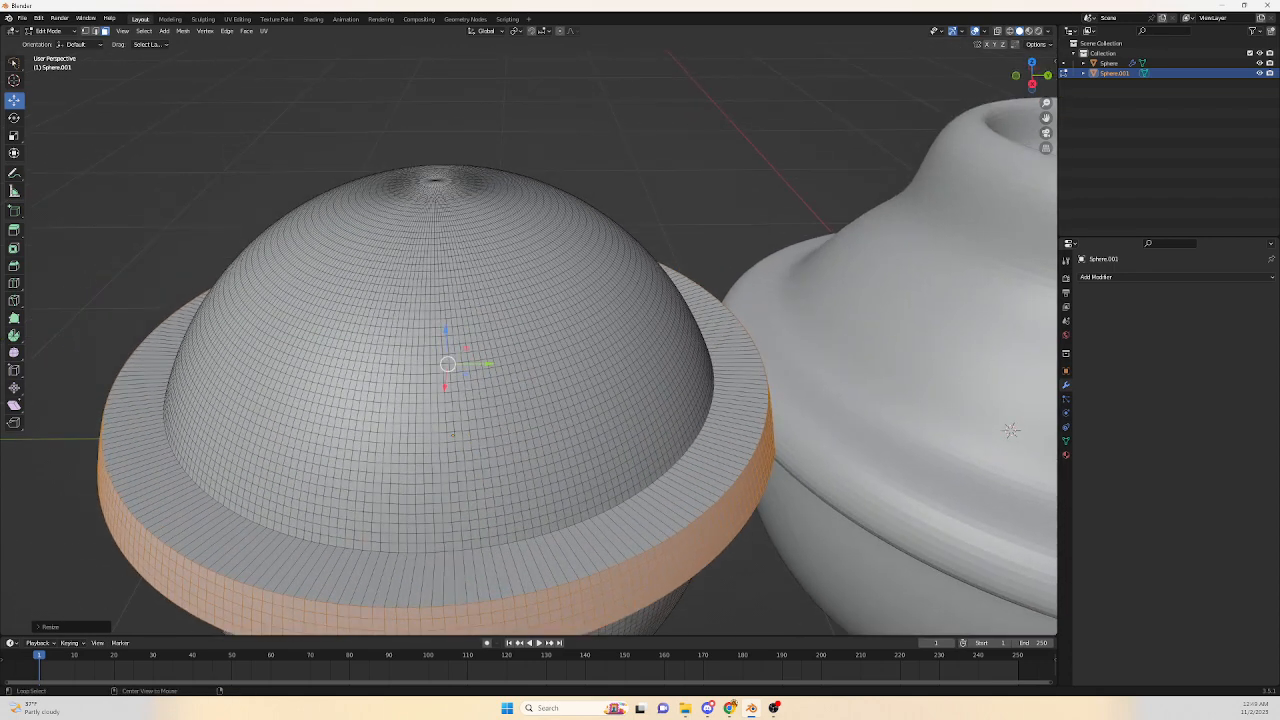
{"action": "left_click", "coordinate": [423, 241], "text": "alt"}
{"action": "left_click", "coordinate": [426, 247], "text": "alt+shift"}
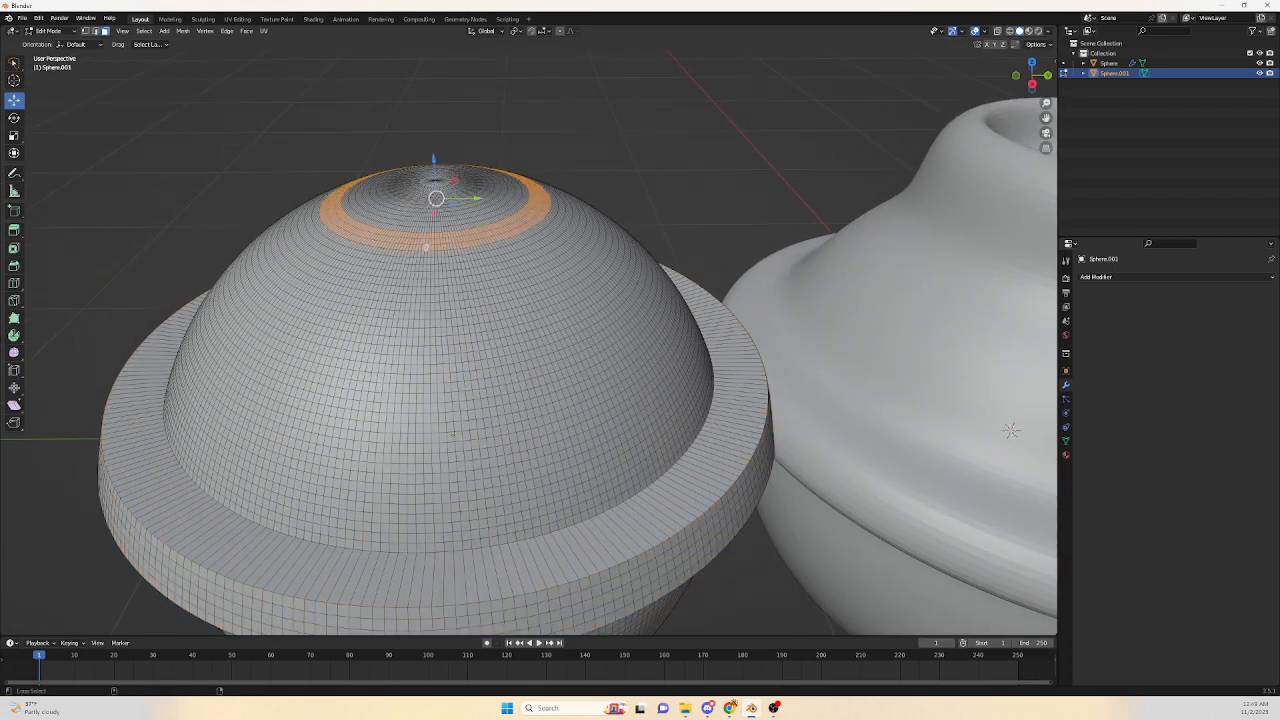
{"action": "left_click", "coordinate": [426, 247], "text": "alt+shift"}
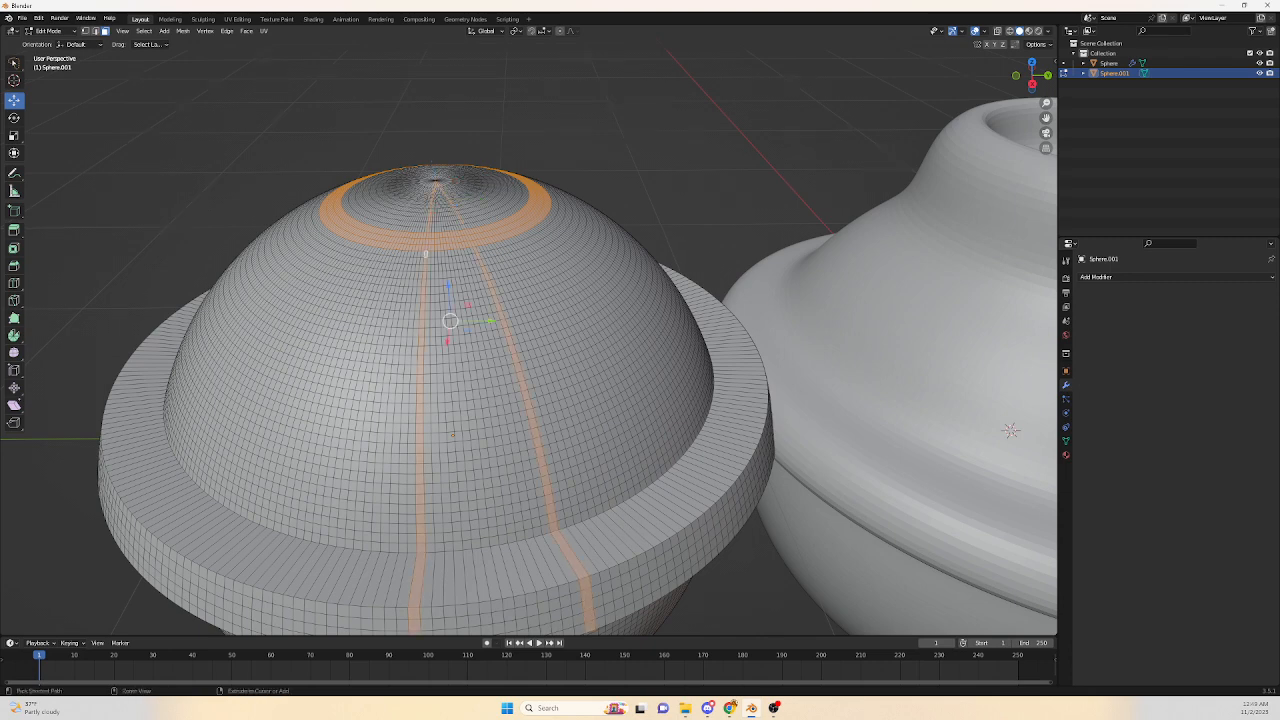
{"action": "left_click", "coordinate": [426, 247], "text": "alt+shift"}
{"action": "left_click", "coordinate": [426, 252], "text": "alt+shift"}
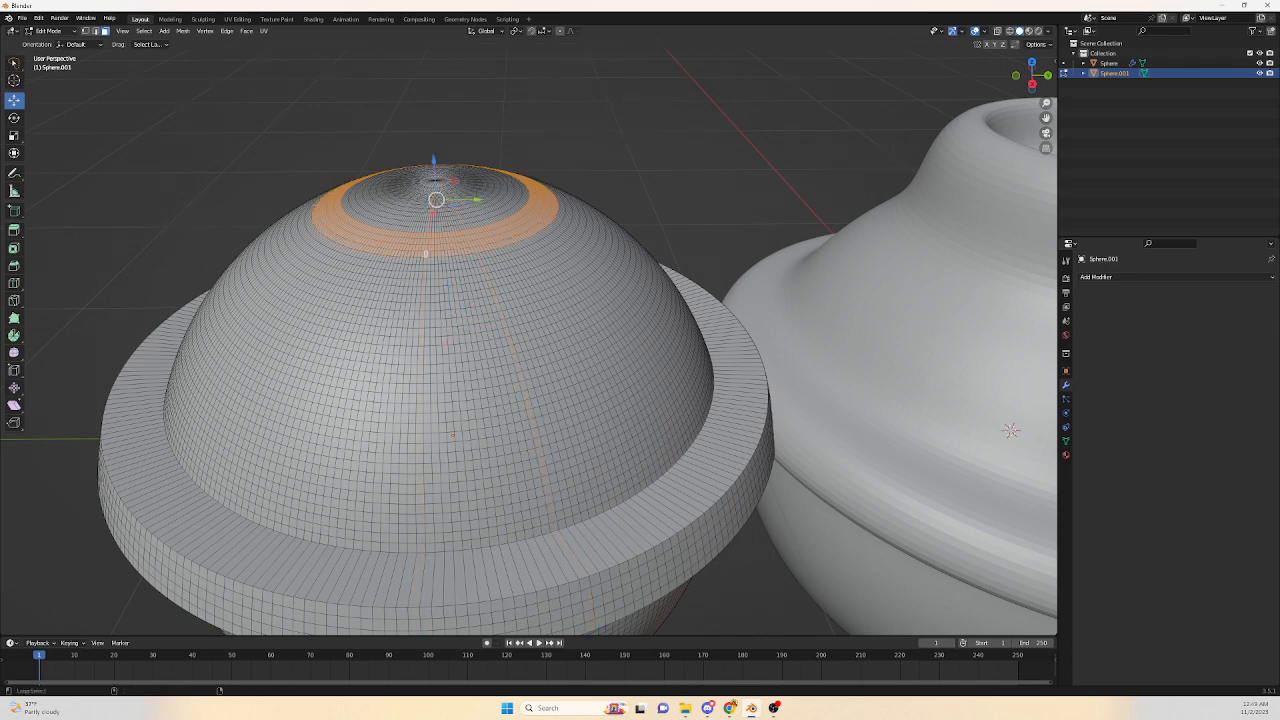
{"action": "left_click", "coordinate": [425, 258], "text": "alt+shift"}
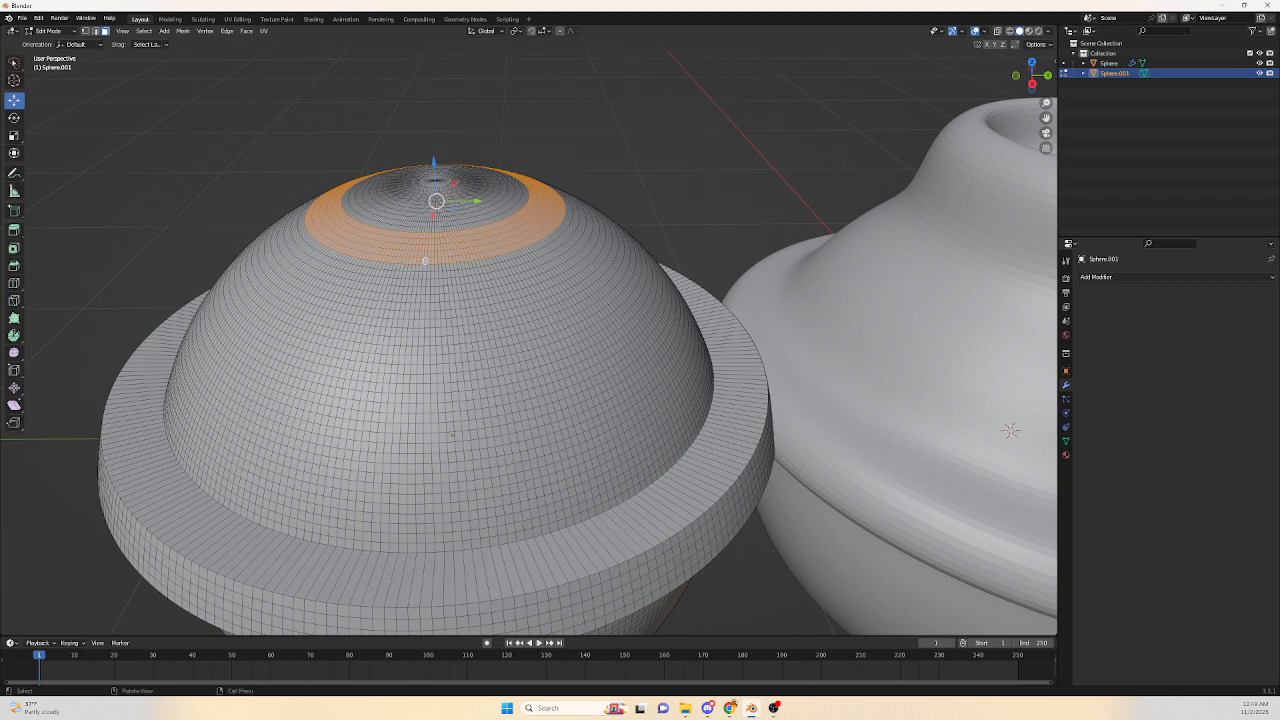
{"action": "key", "text": "e"}
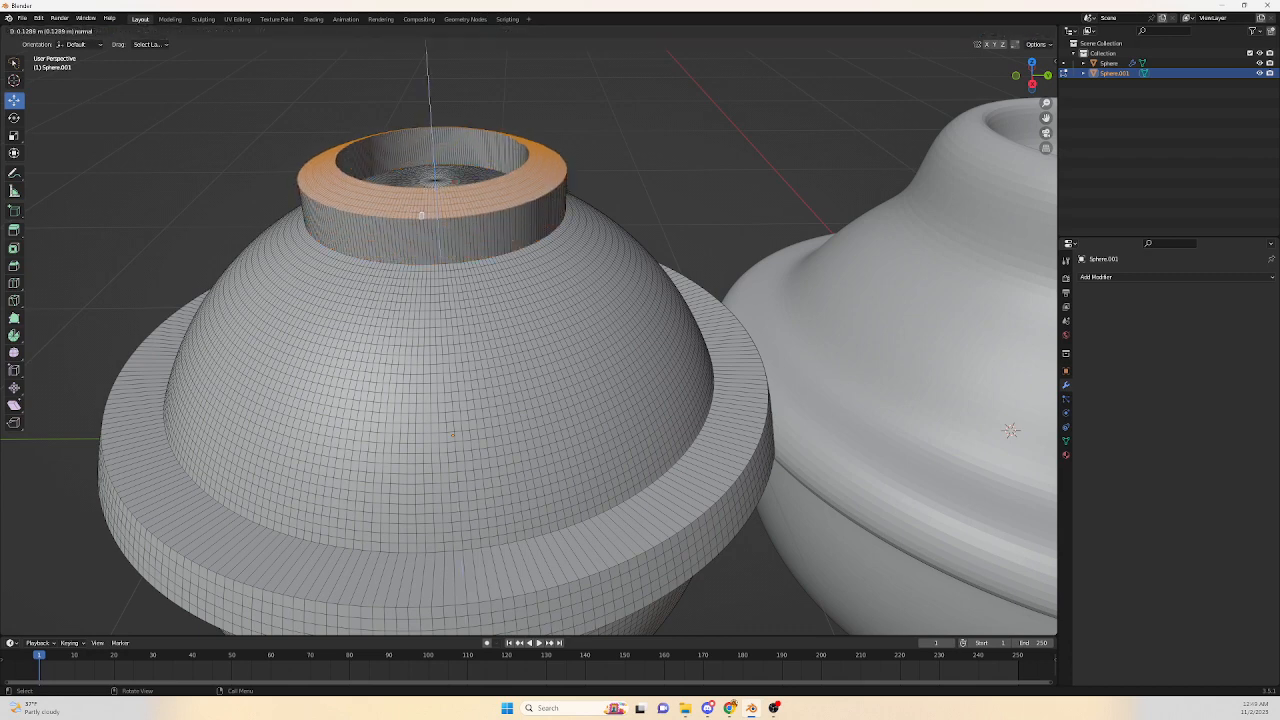
{"action": "left_click", "coordinate": [427, 205]}
{"action": "scroll", "coordinate": [427, 205], "scroll_direction": "down", "scroll_amount": 3}
{"action": "key", "text": "Tab"}
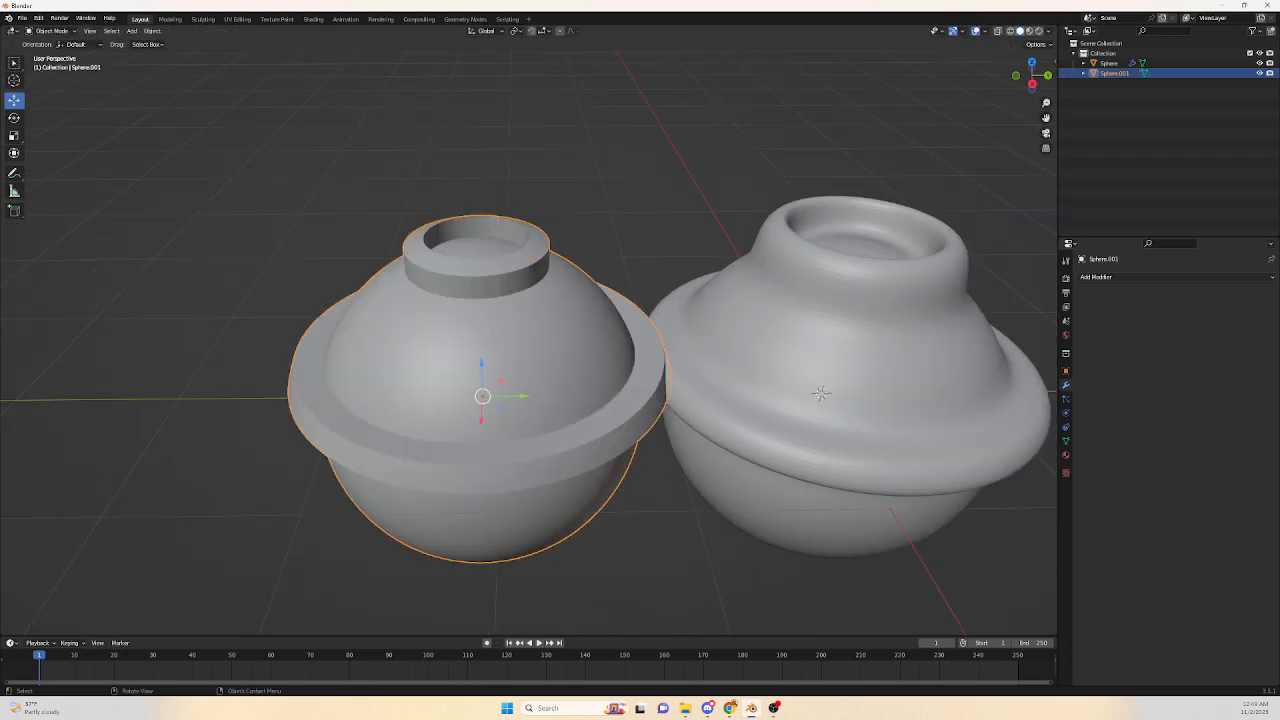
Select the original sphere, enter Edit Mode in edge select mode, and select the edge loops along its neck and rim.
{"action": "middle_click_drag", "start_coordinate": [820, 393], "coordinate": [731, 421]}
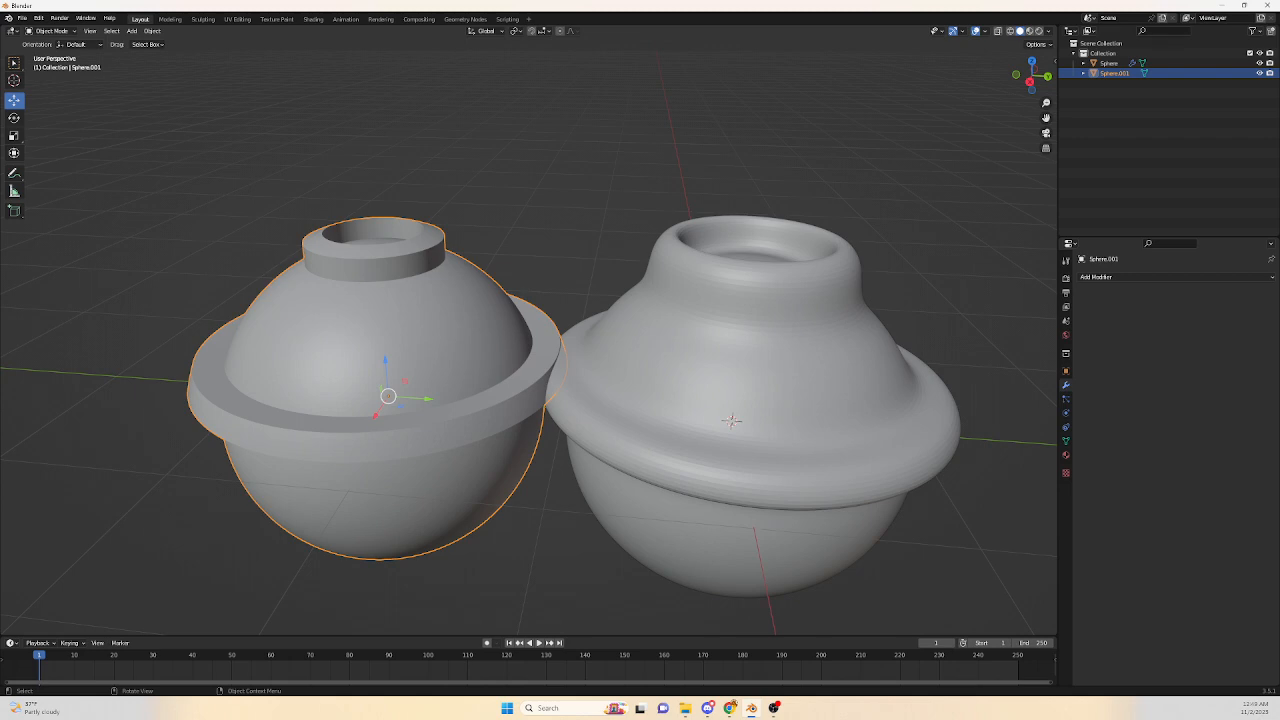
{"action": "left_click", "coordinate": [745, 365]}
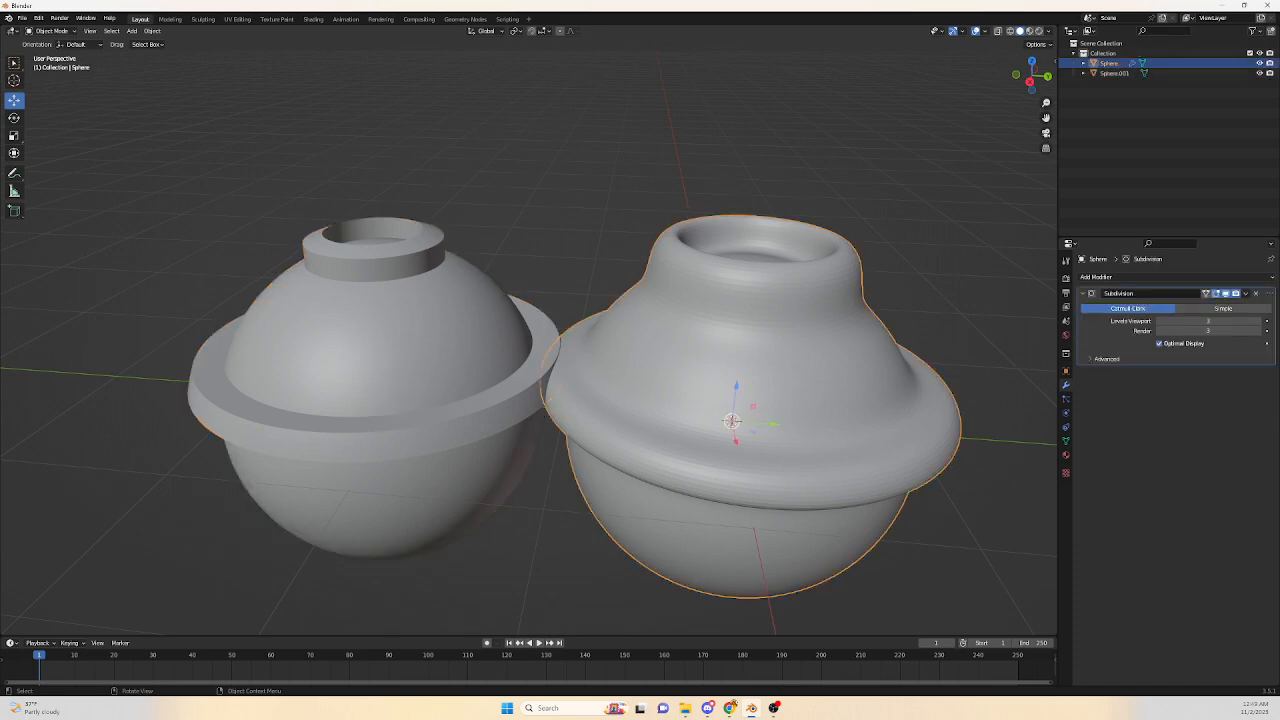
{"action": "key", "text": "Tab"}
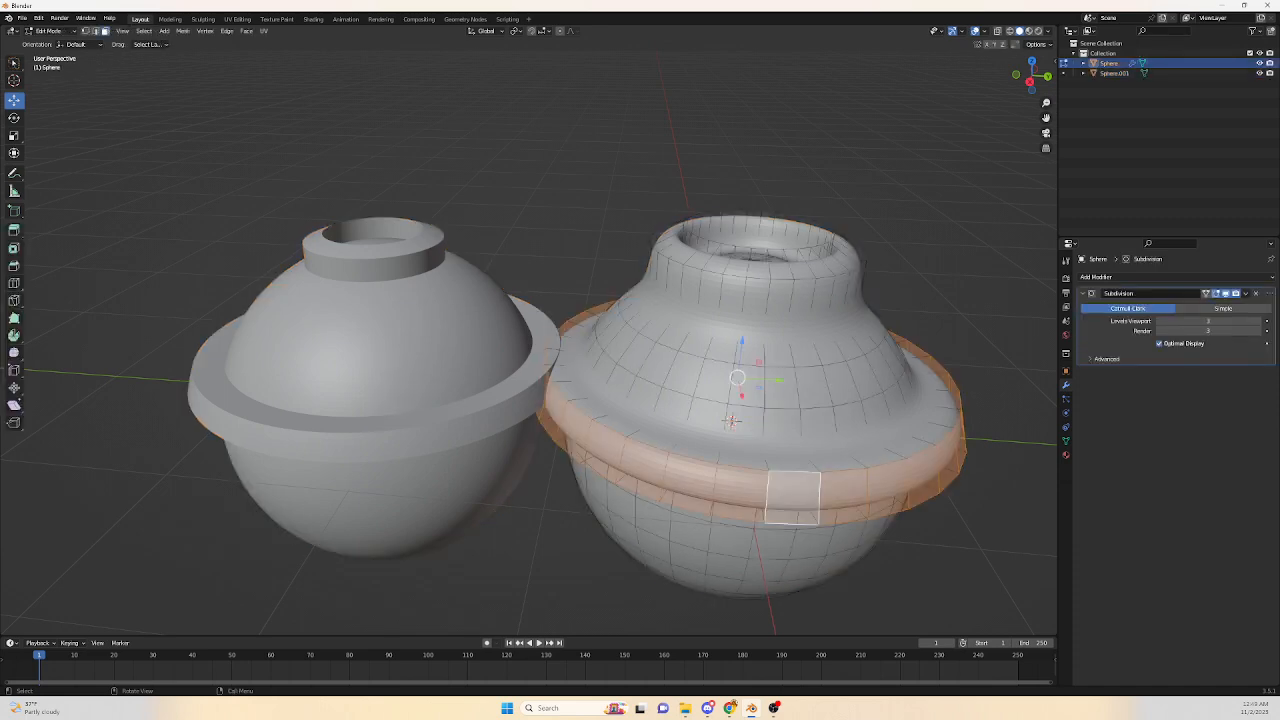
{"action": "left_click", "coordinate": [95, 31]}
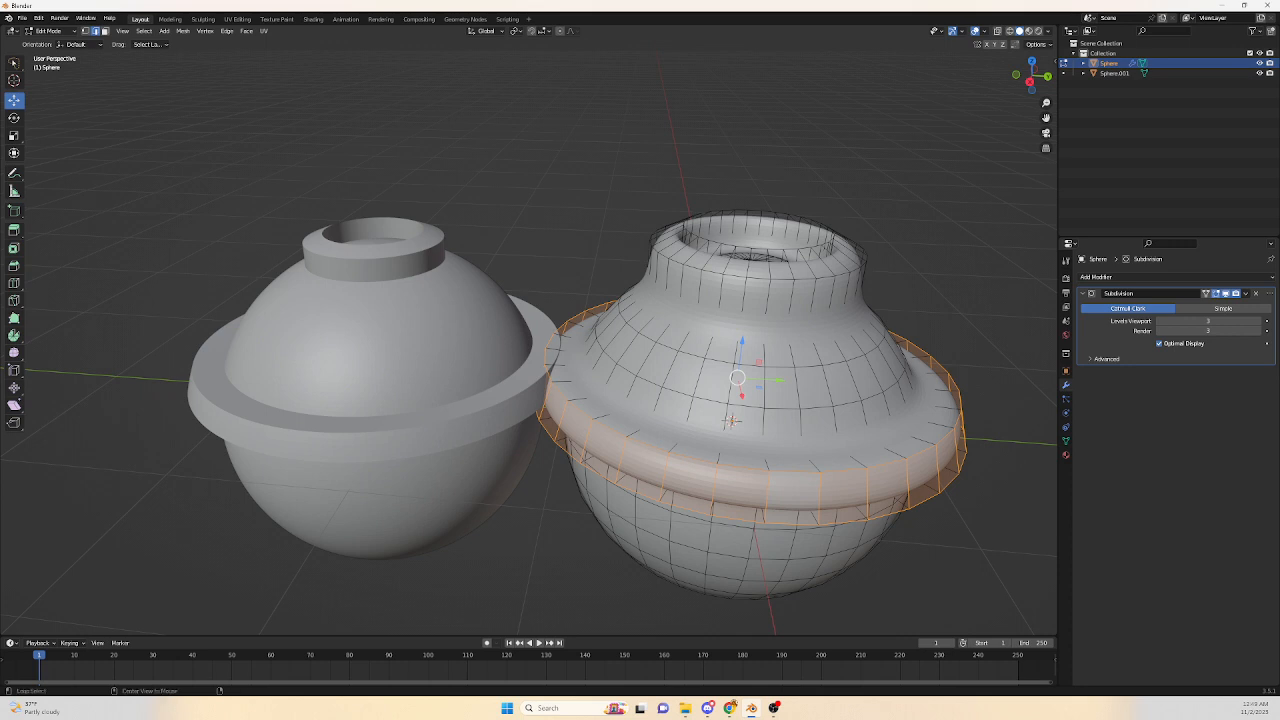
{"action": "left_click", "coordinate": [790, 277], "text": "alt"}
{"action": "left_click", "coordinate": [724, 245], "text": "alt"}
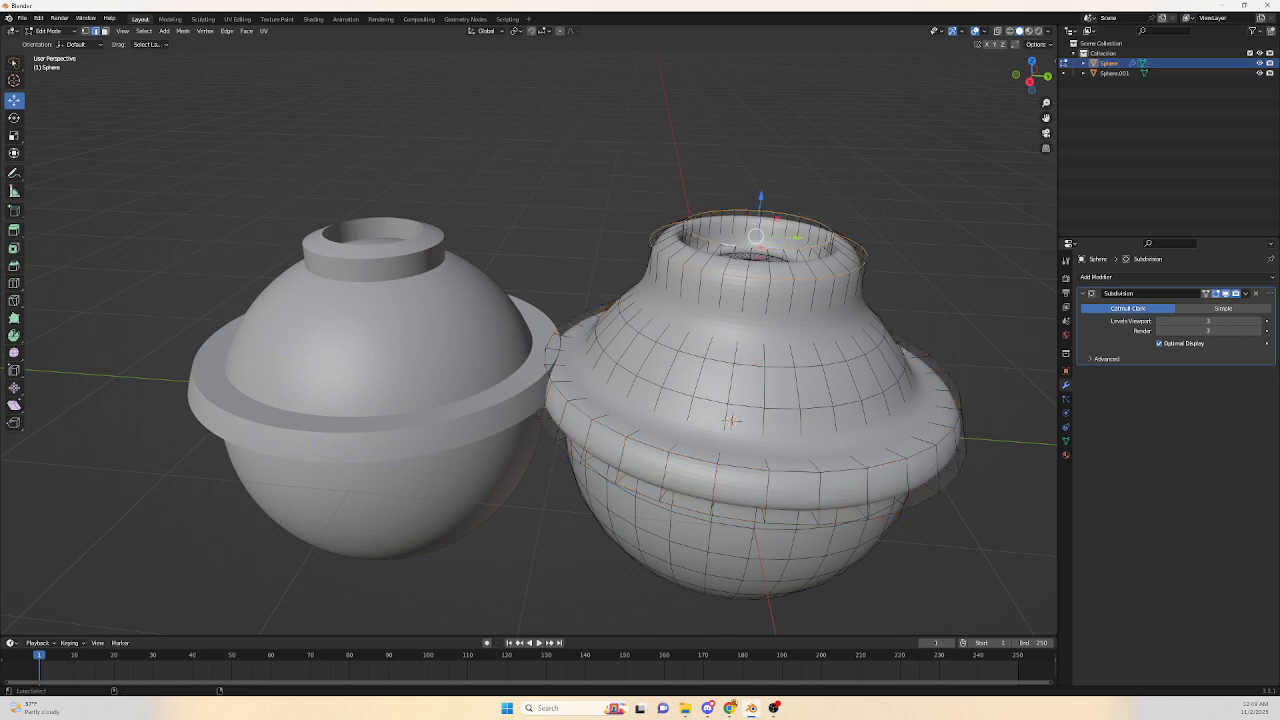
{"action": "left_click", "coordinate": [698, 437], "text": "alt+shift"}
{"action": "left_click", "coordinate": [692, 457], "text": "alt+shift"}
{"action": "middle_click_drag", "start_coordinate": [686, 508], "coordinate": [694, 430]}
{"action": "left_click", "coordinate": [706, 346], "text": "alt+shift"}
{"action": "middle_click_drag", "start_coordinate": [706, 346], "coordinate": [695, 424]}
{"action": "left_click", "coordinate": [706, 302], "text": "alt+shift"}
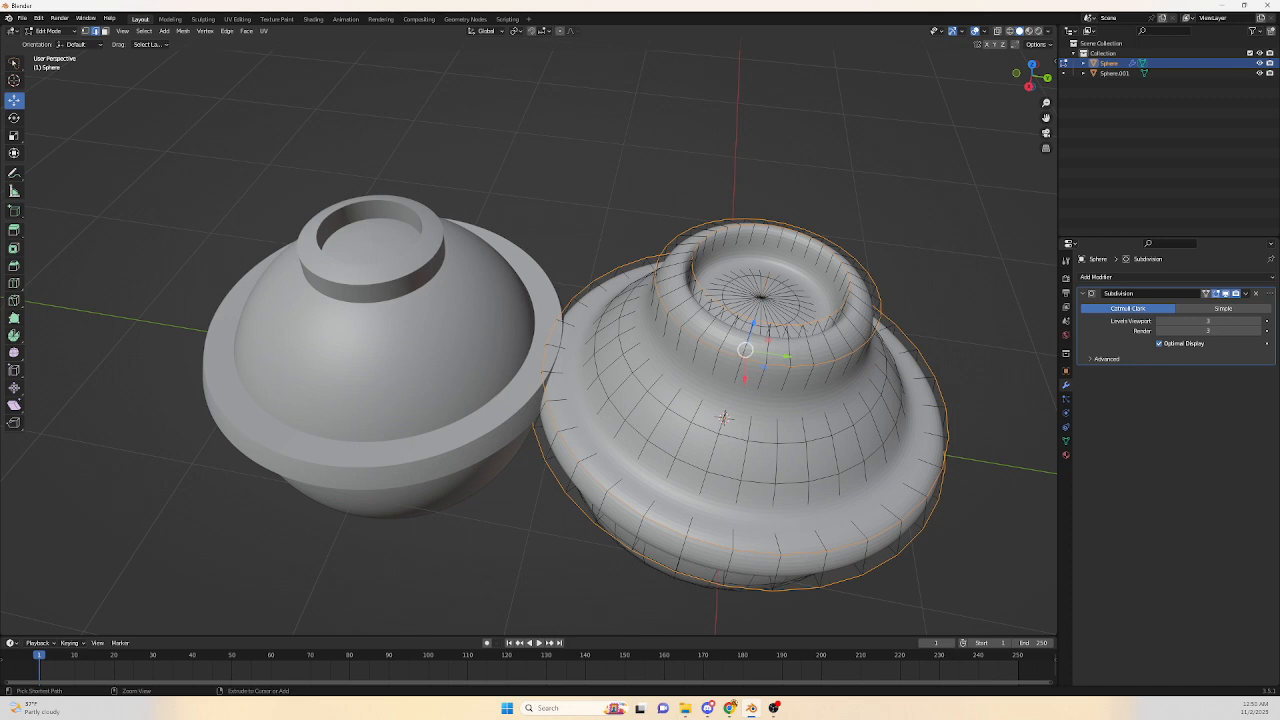
Set the Subdivision modifier's viewport levels to 0 to inspect the cage, then restore them to 3.
{"action": "left_click", "coordinate": [1208, 321]}
{"action": "type", "text": "0"}
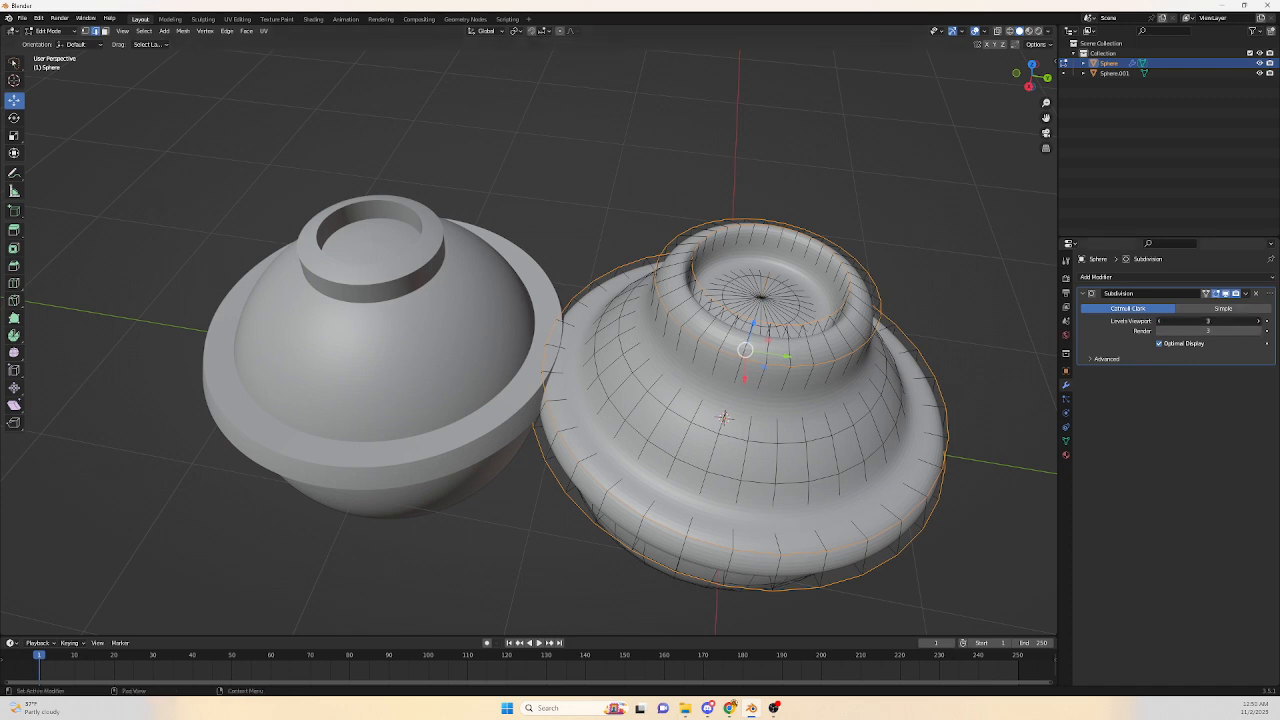
{"action": "key", "text": "Return"}
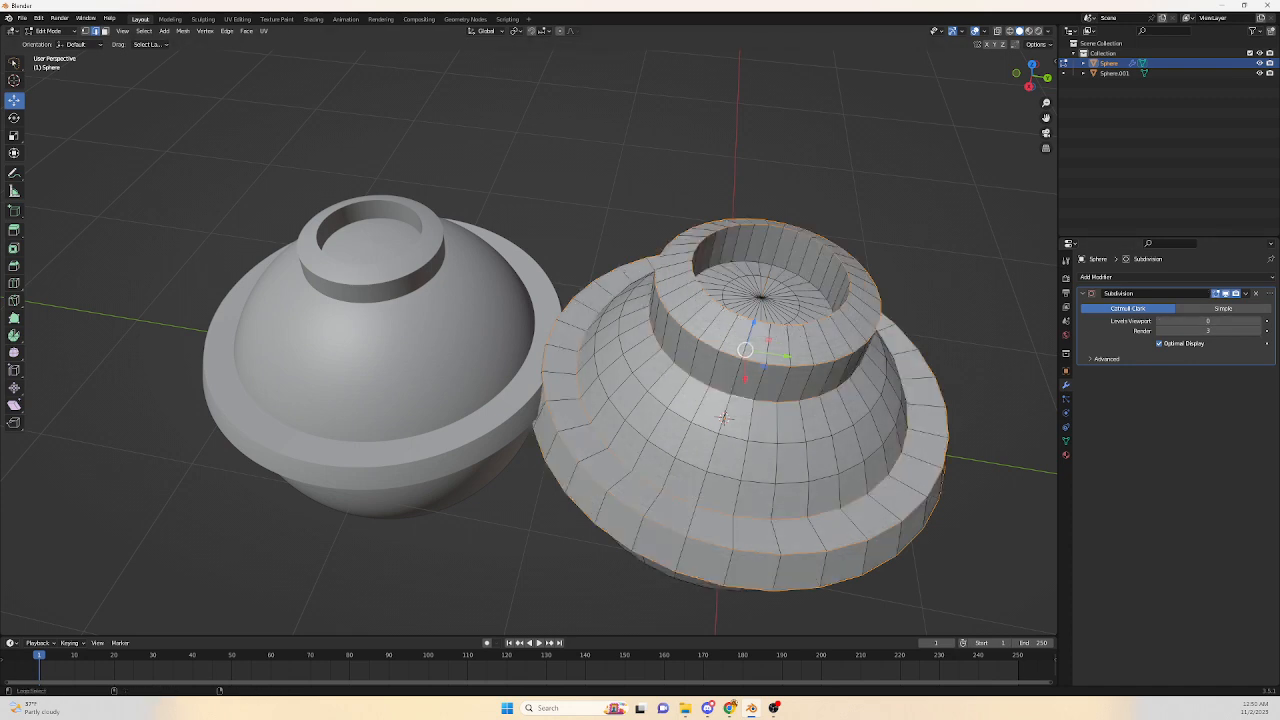
{"action": "left_click_drag", "start_coordinate": [1208, 321], "coordinate": [1242, 321]}
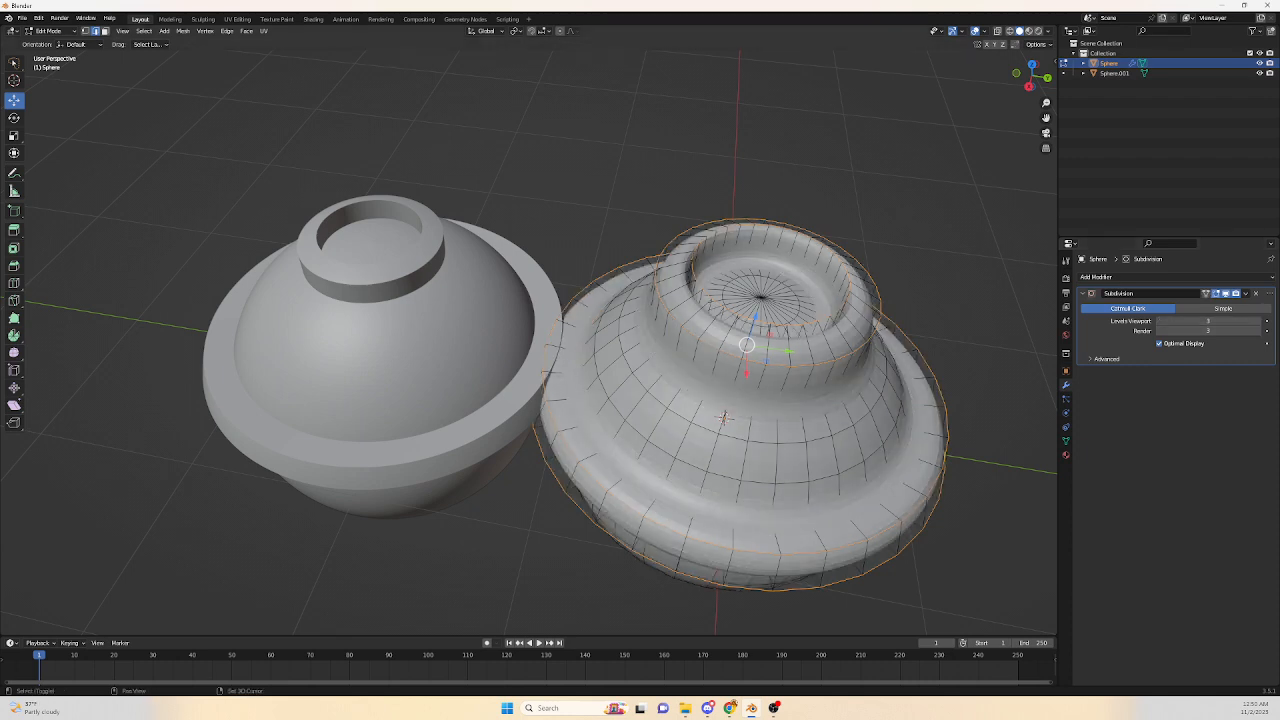
Set the edge crease of the selected loops to 1.000 and leave Edit Mode.
{"action": "key", "text": "shift+e"}
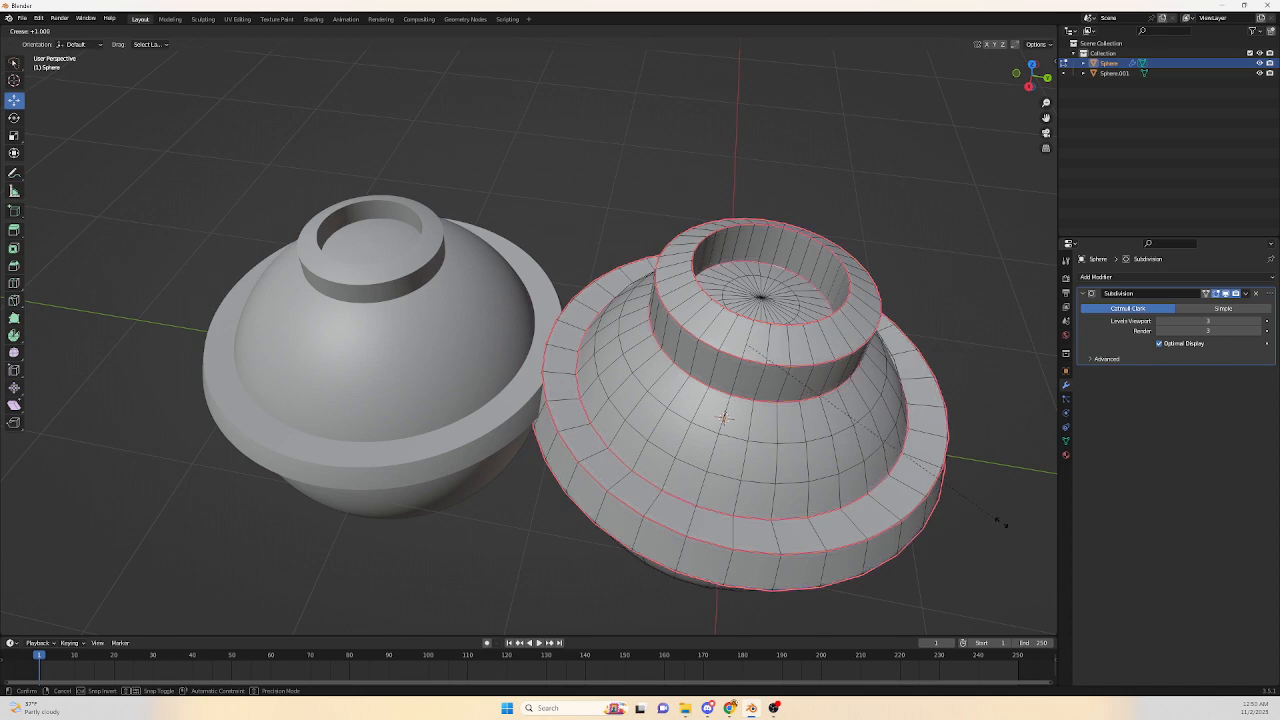
{"action": "left_click", "coordinate": [1030, 531]}
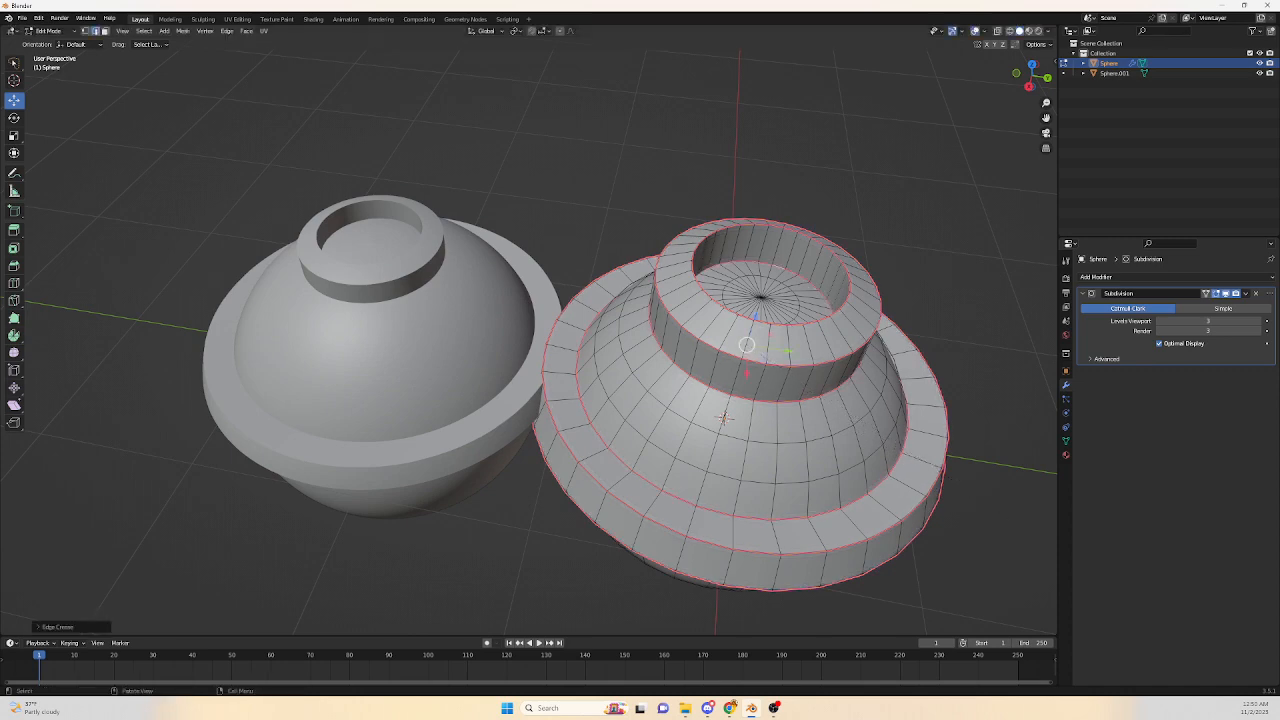
{"action": "middle_click_drag", "start_coordinate": [1030, 531], "coordinate": [1044, 484]}
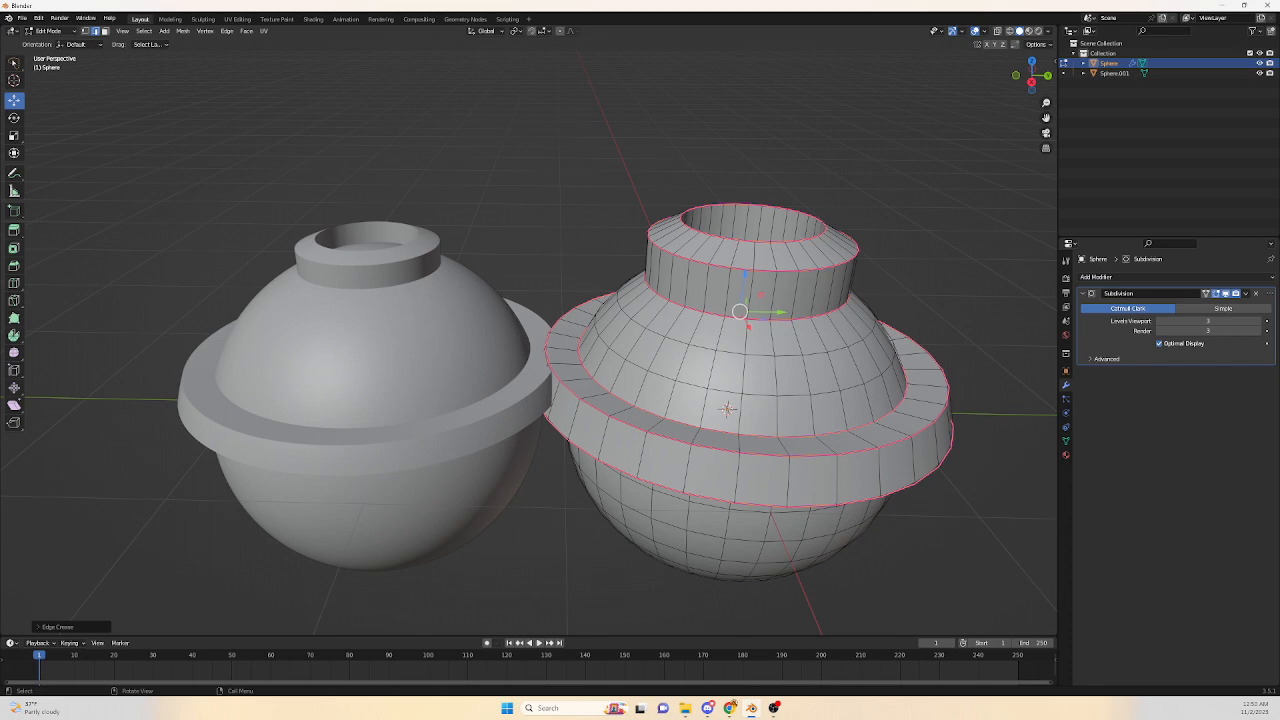
{"action": "key", "text": "Tab"}
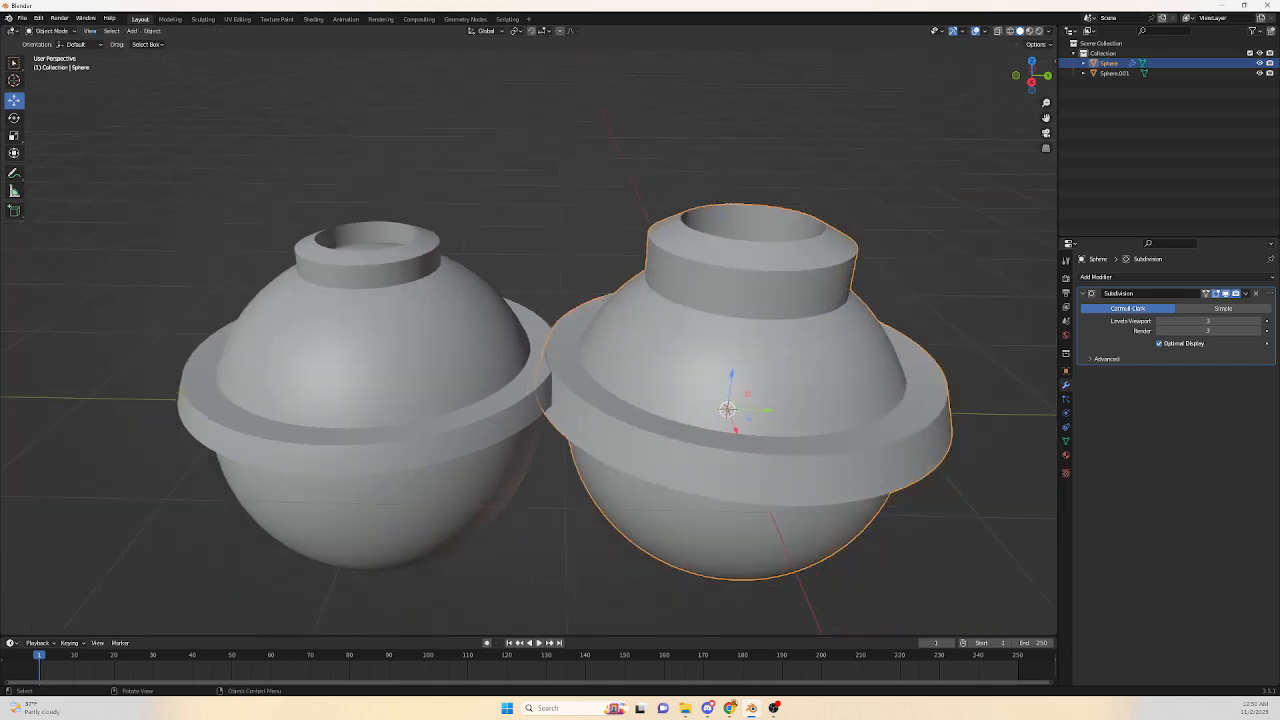
Move the creased sphere along the Y axis.
{"action": "middle_click_drag", "start_coordinate": [660, 400], "coordinate": [697, 347]}
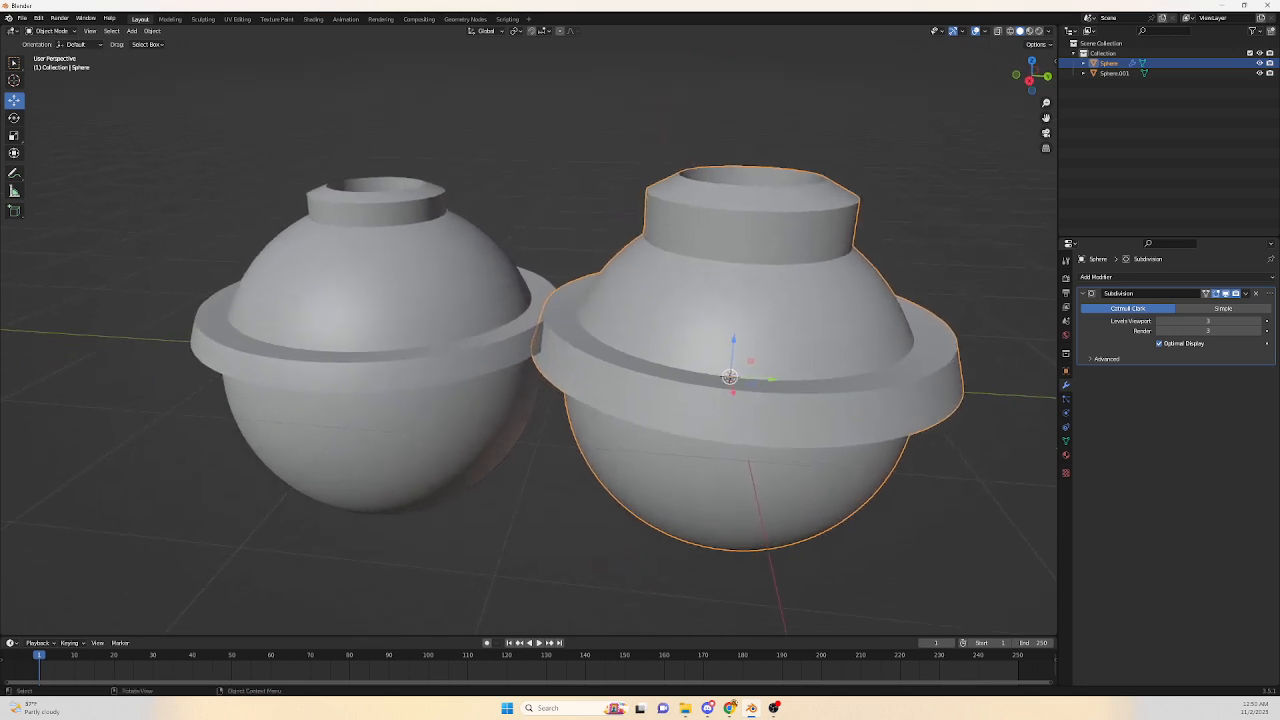
{"action": "mouse_move", "coordinate": [697, 347]}
{"action": "middle_mouse_down"}
{"action": "mouse_move", "coordinate": [706, 290]}
{"action": "mouse_move", "coordinate": [715, 374]}
{"action": "mouse_move", "coordinate": [717, 345]}
{"action": "middle_mouse_up"}
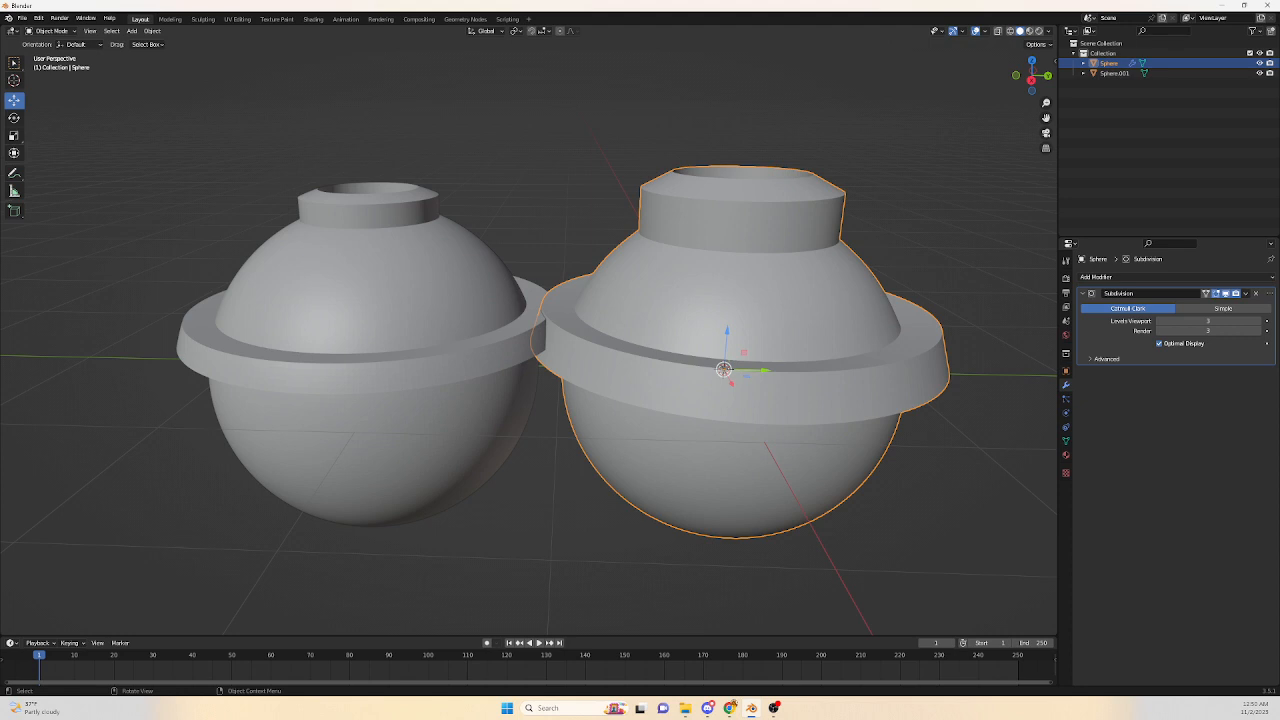
{"action": "key", "text": "g"}
{"action": "key", "text": "y"}
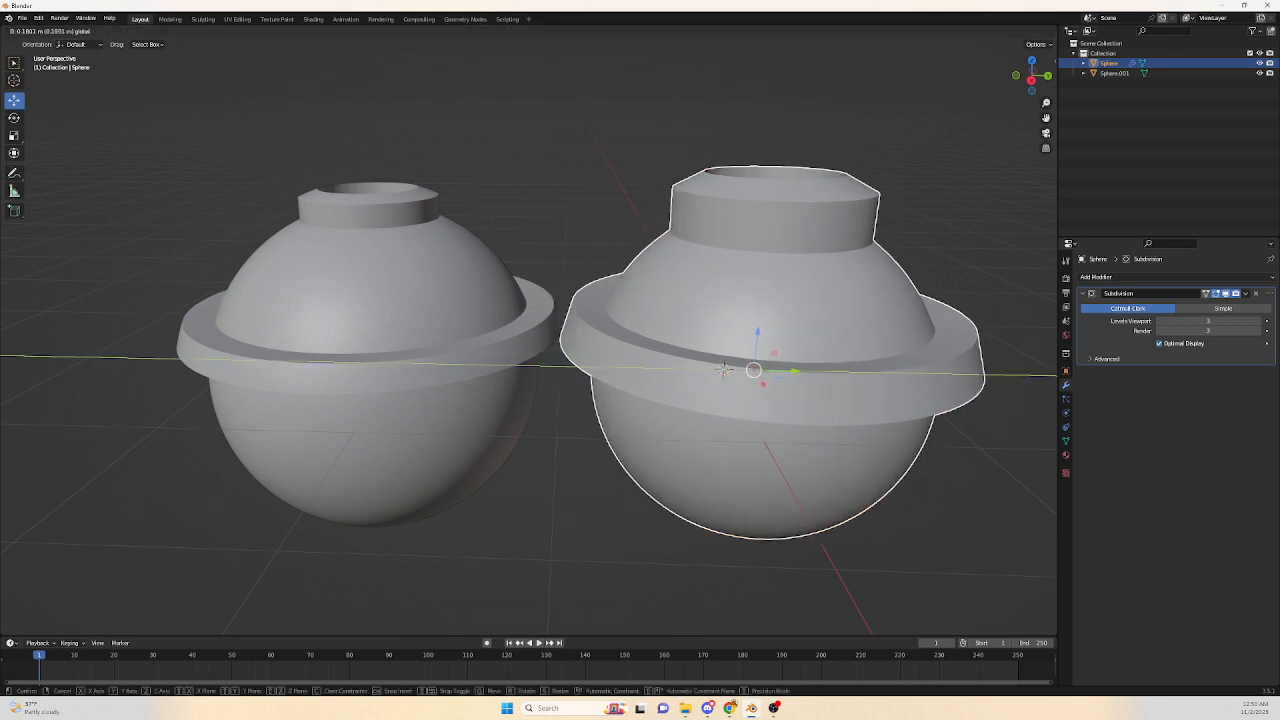
{"action": "left_click", "coordinate": [723, 370]}
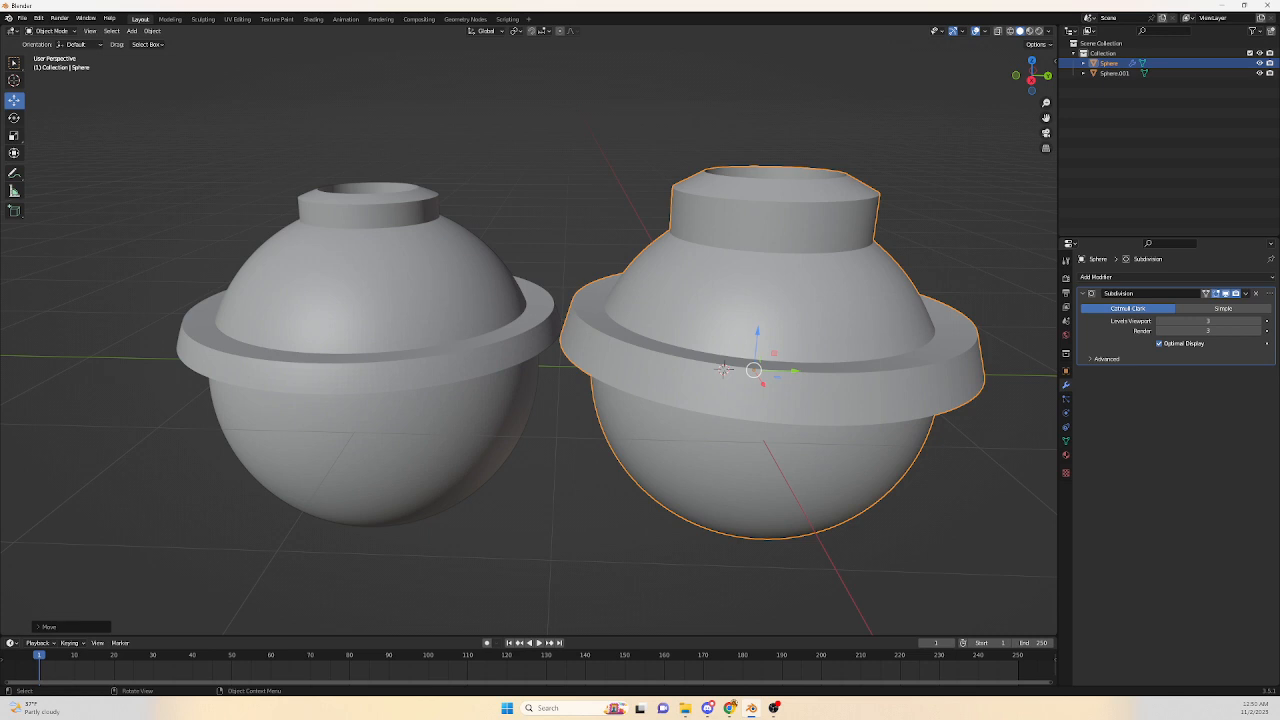
Enter Edit Mode on the creased sphere and orbit around to examine its selected edge loops.
{"action": "key", "text": "Tab"}
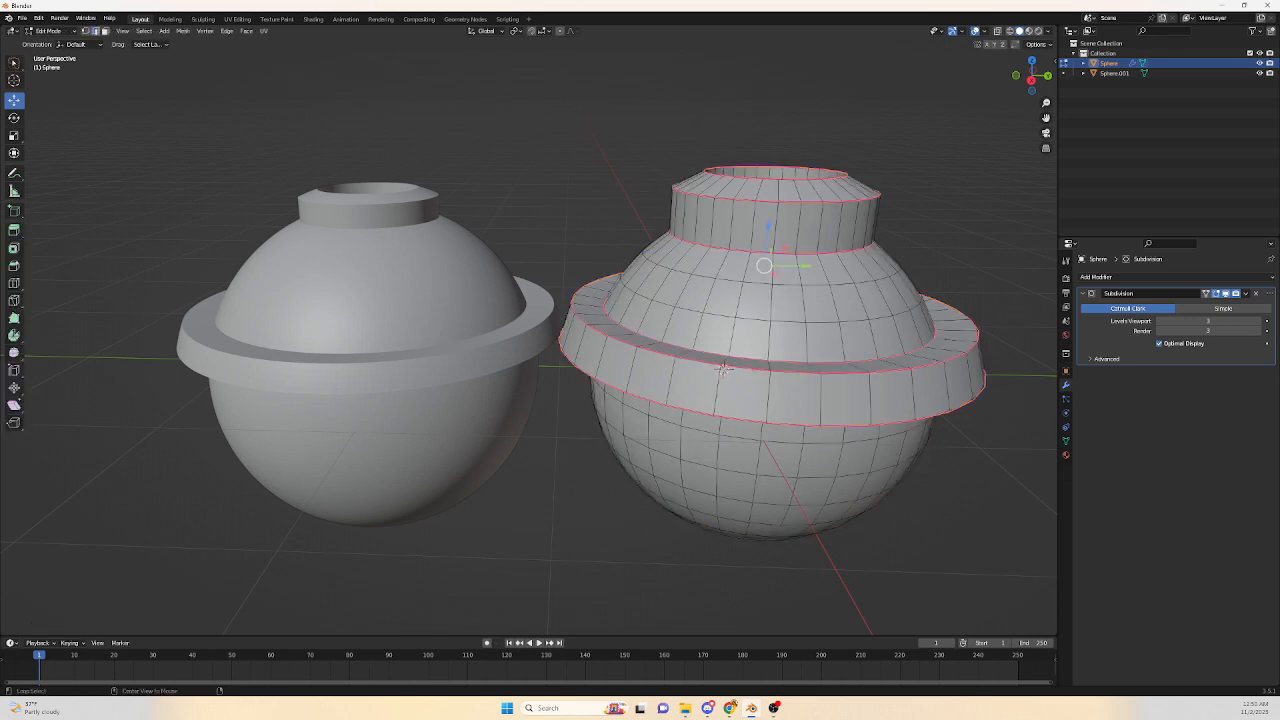
{"action": "left_click", "coordinate": [724, 370], "text": "alt+shift"}
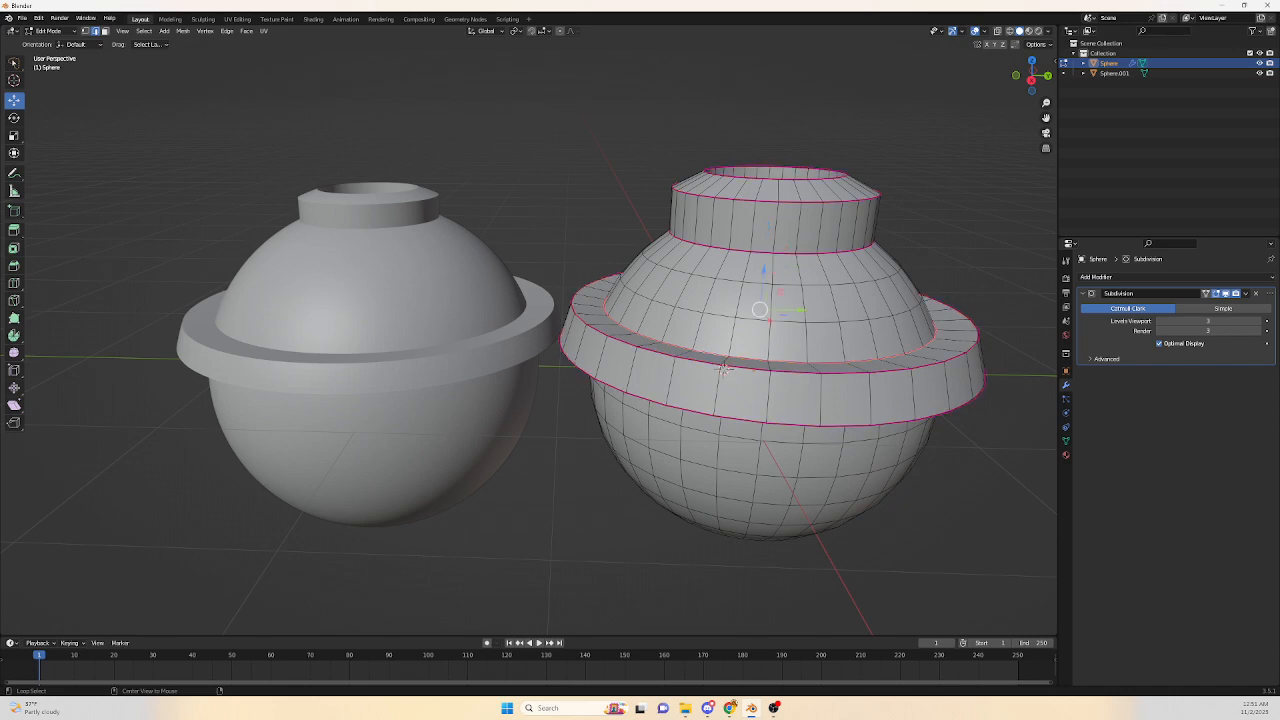
{"action": "left_click", "coordinate": [724, 370], "text": "alt+shift"}
{"action": "middle_click_drag", "start_coordinate": [724, 370], "coordinate": [726, 383]}
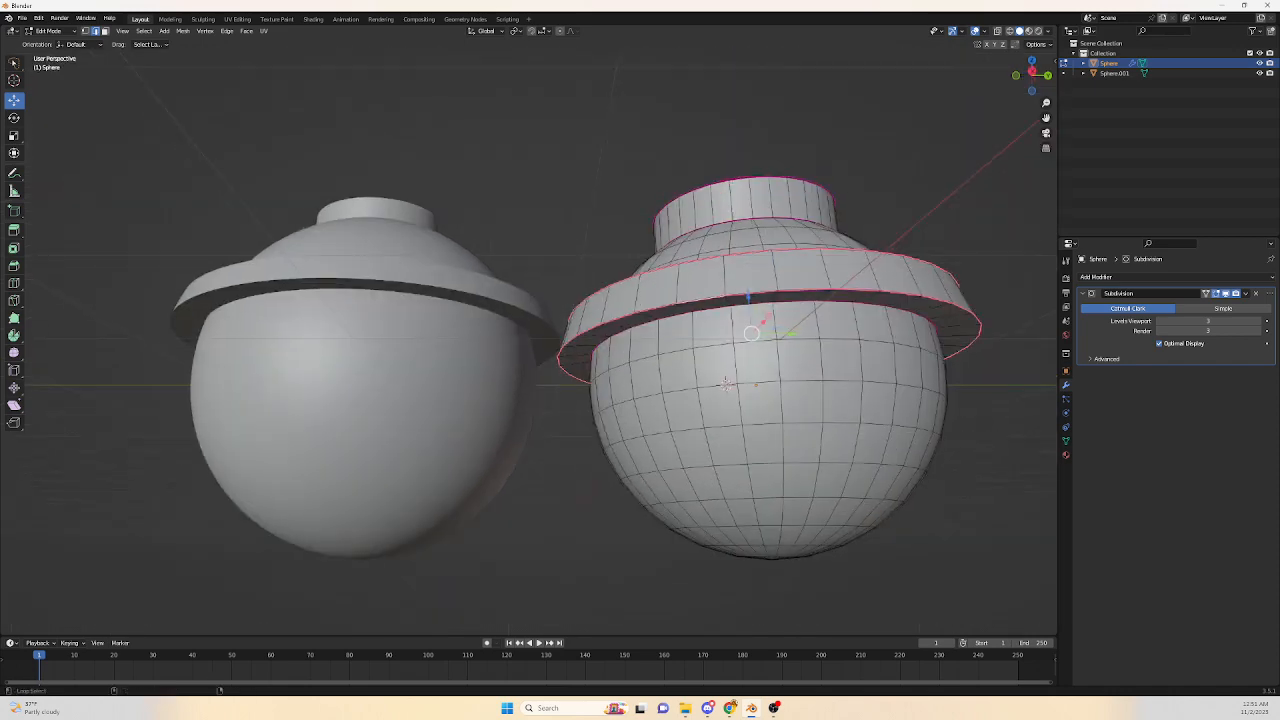
{"action": "left_click", "coordinate": [726, 383], "text": "alt+shift"}
{"action": "middle_click_drag", "start_coordinate": [726, 383], "coordinate": [724, 367]}
{"action": "left_click", "coordinate": [768, 263], "text": "alt+shift"}
{"action": "left_click", "coordinate": [768, 211], "text": "alt+shift"}
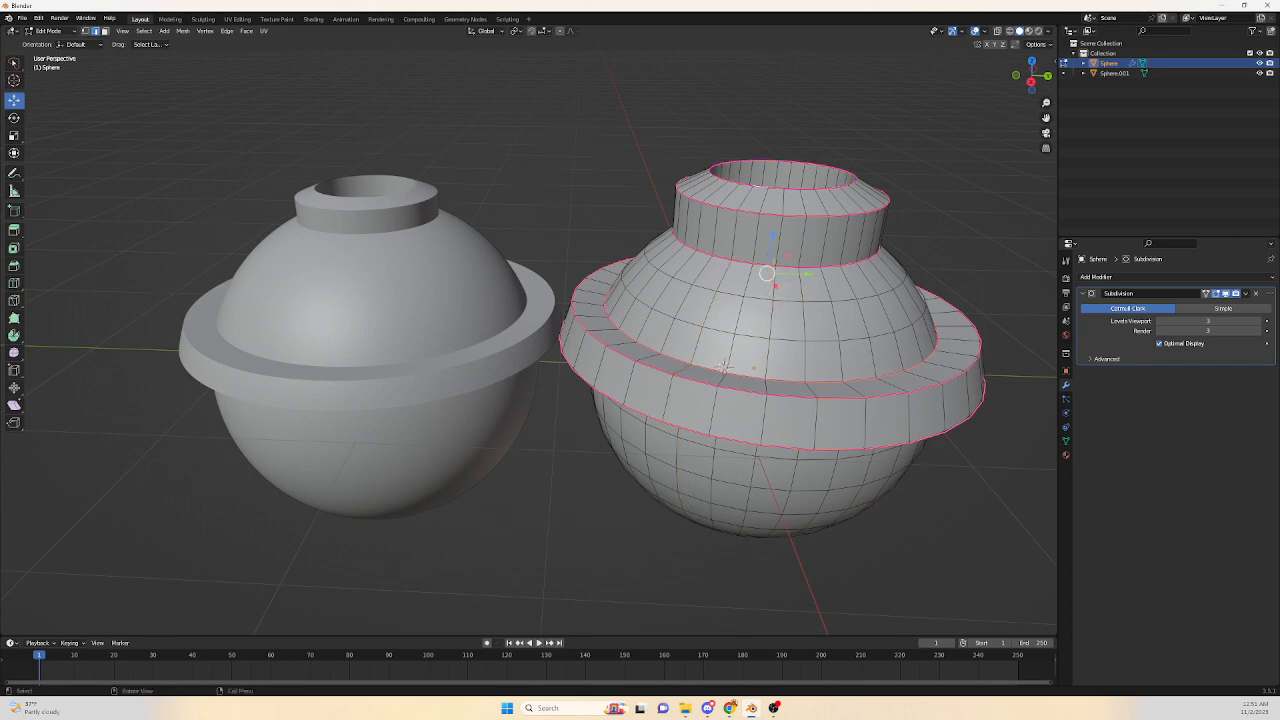
{"action": "mouse_move", "coordinate": [723, 367]}
{"action": "middle_mouse_down"}
{"action": "mouse_move", "coordinate": [721, 344]}
{"action": "mouse_move", "coordinate": [700, 372]}
{"action": "mouse_move", "coordinate": [707, 357]}
{"action": "middle_mouse_up"}
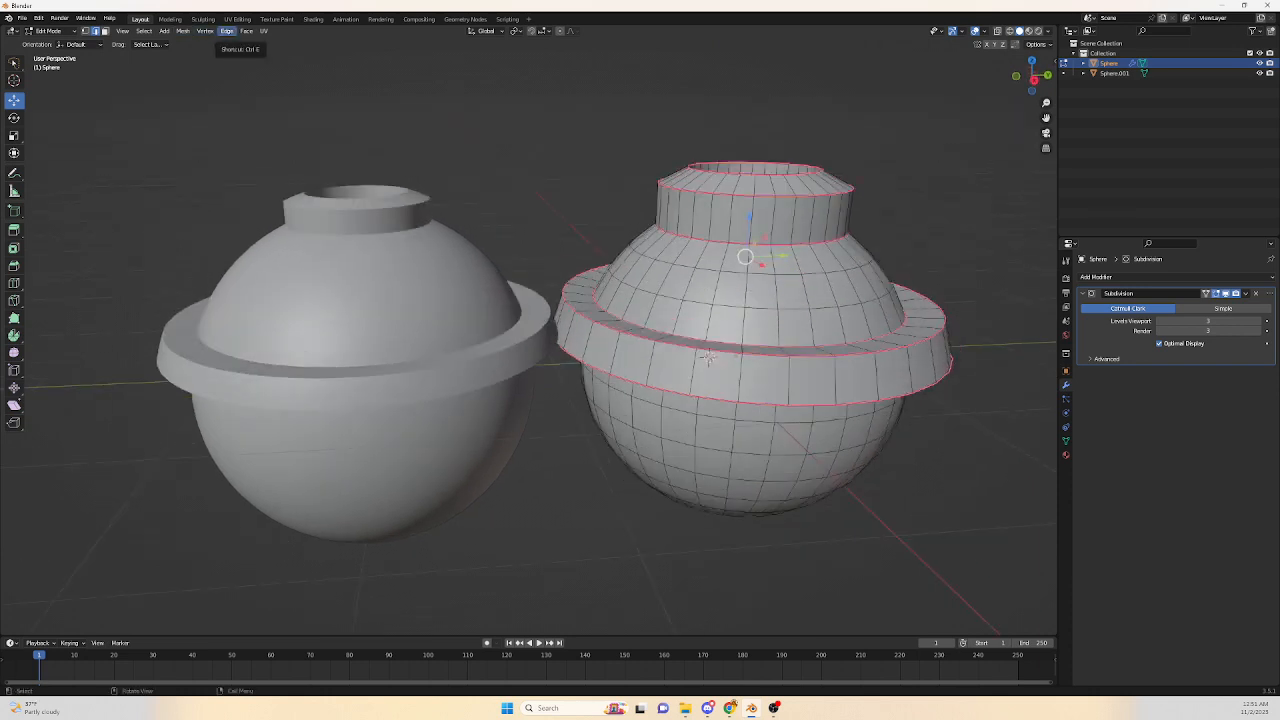
Open the edge operations for the selected loops to change their crease.
{"action": "left_click", "coordinate": [227, 31]}
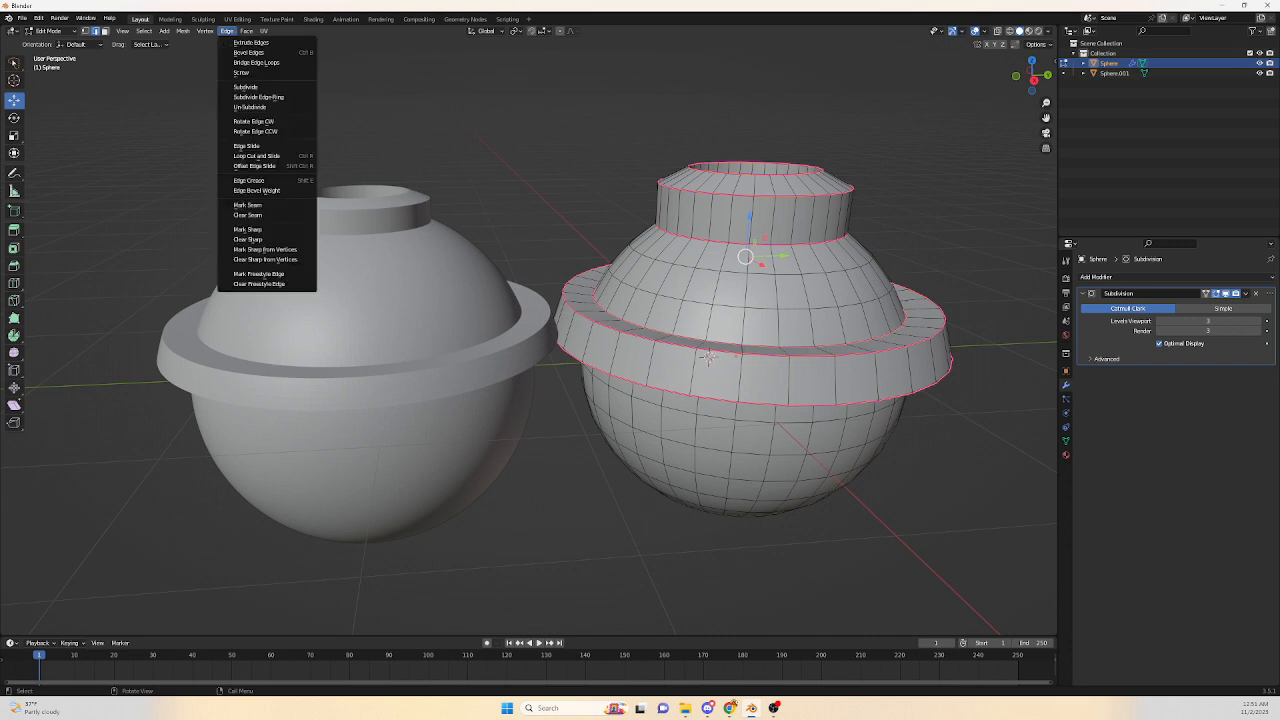
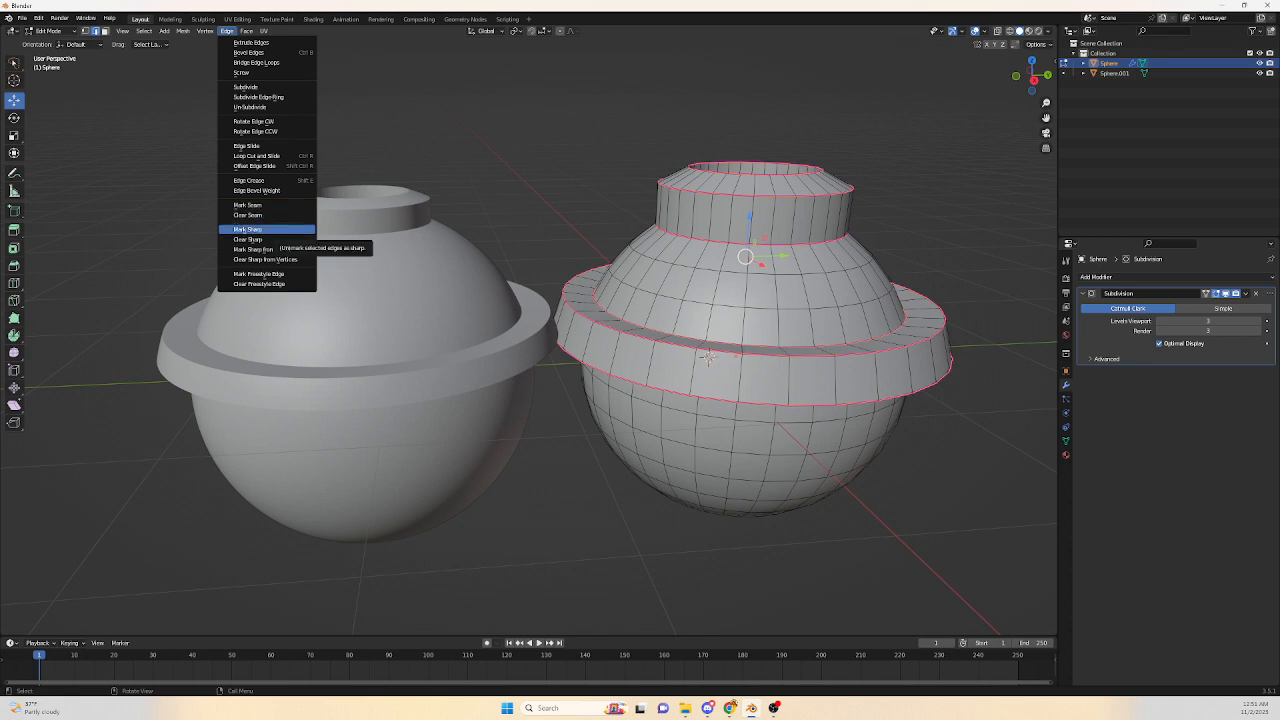
Mark the selected edge loops on the creased sphere as sharp.
{"action": "left_click", "coordinate": [260, 240]}
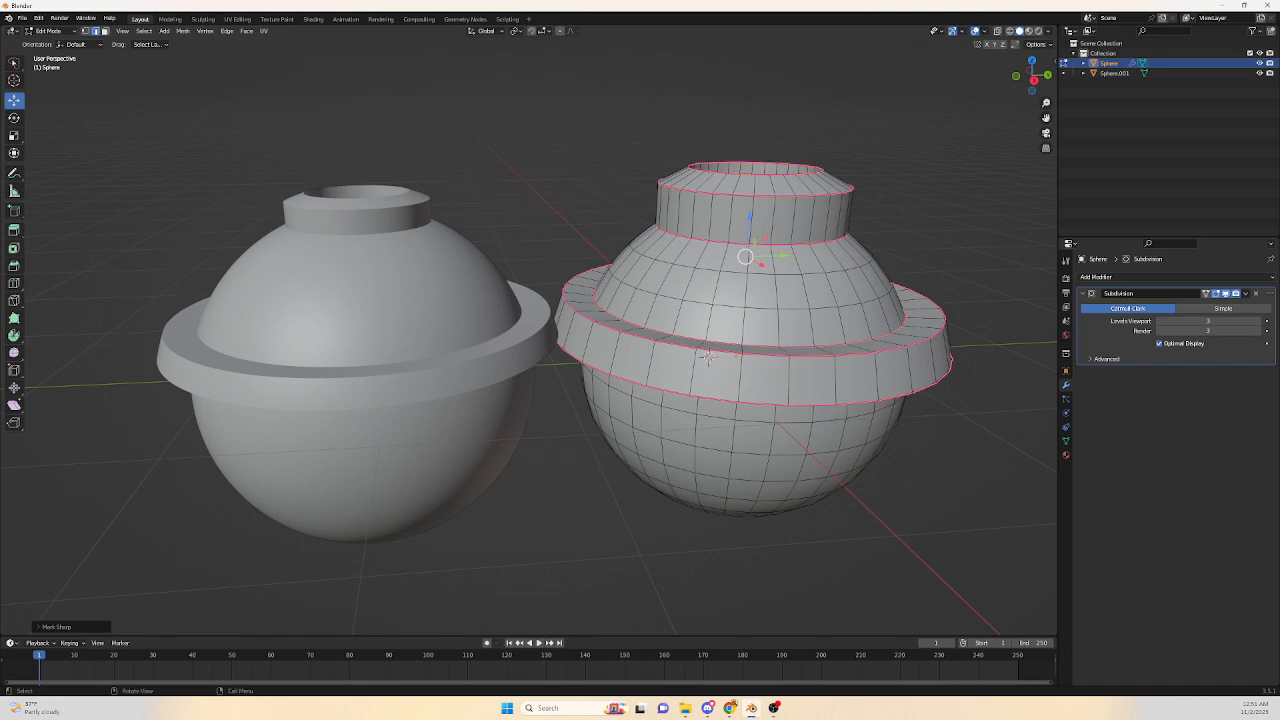
{"action": "left_click", "coordinate": [56, 627]}
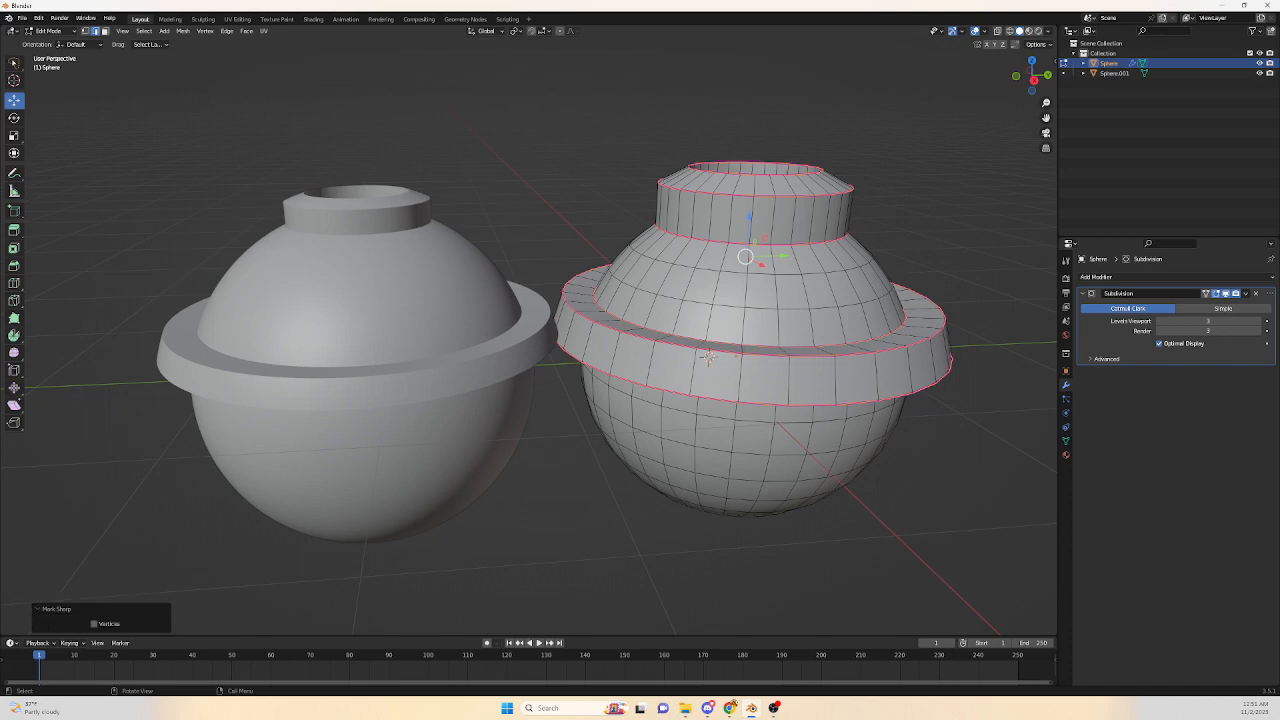
{"action": "middle_click_drag", "start_coordinate": [708, 357], "coordinate": [722, 367]}
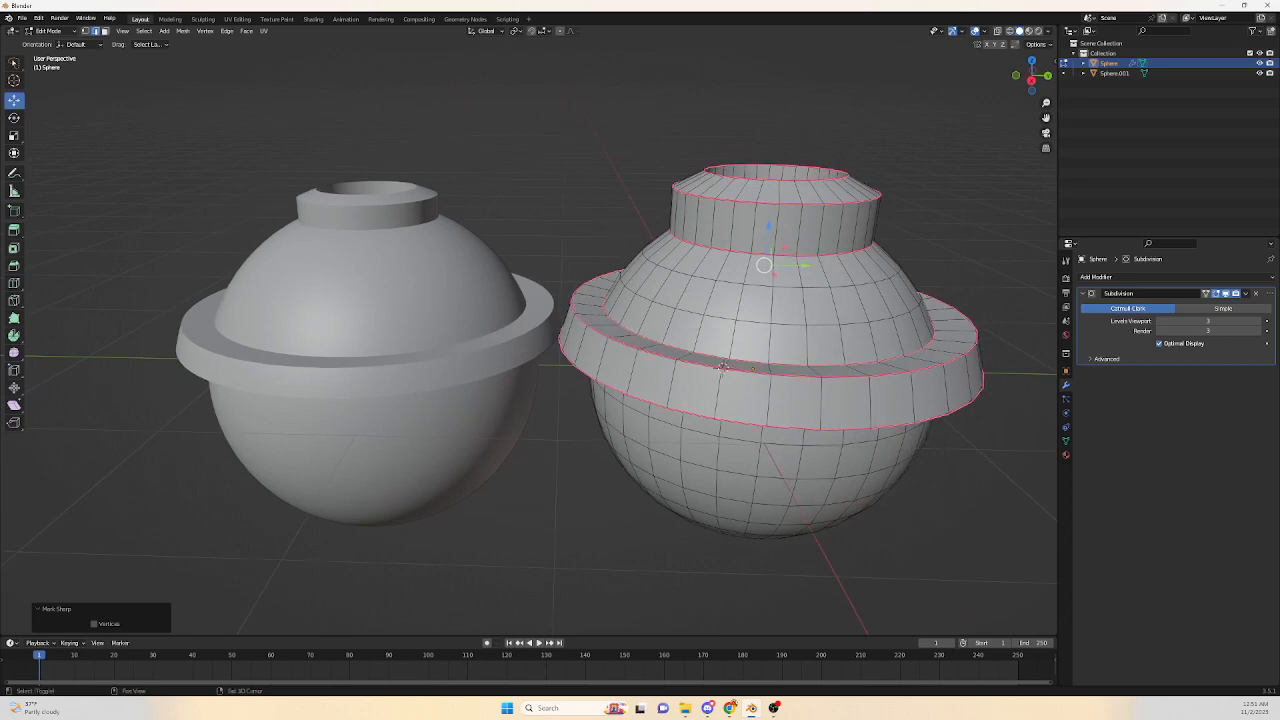
Try negative edge crease values on the selected loops and orbit to inspect the softened shape.
{"action": "key", "text": "shift+e"}
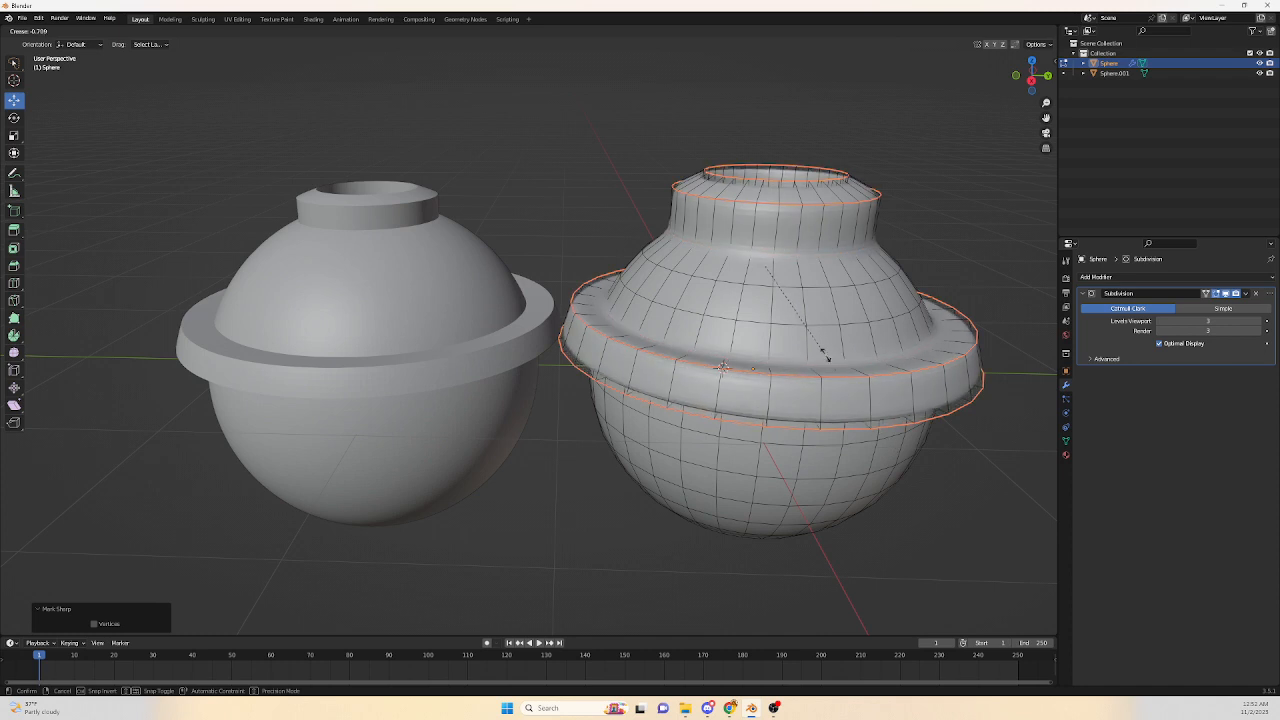
{"action": "left_click", "coordinate": [764, 266]}
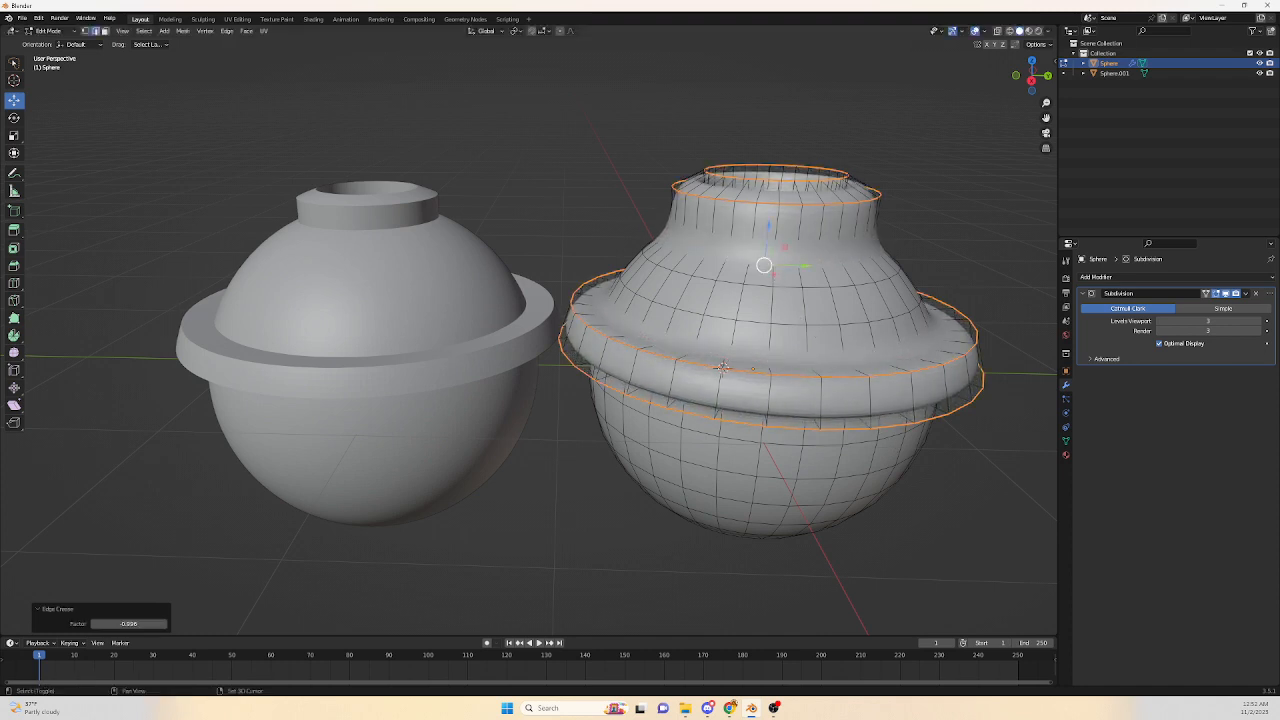
{"action": "key", "text": "shift+e"}
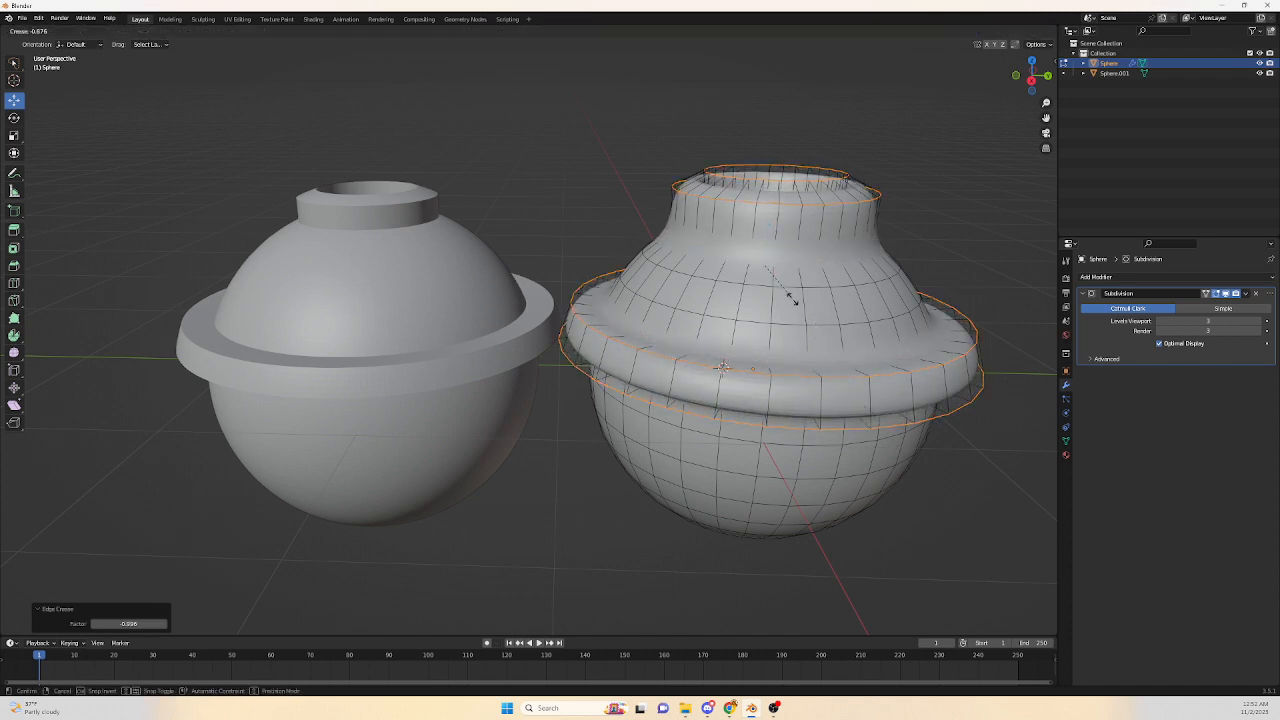
{"action": "left_click", "coordinate": [770, 273]}
{"action": "scroll", "coordinate": [770, 273], "scroll_direction": "down", "scroll_amount": 2}
{"action": "mouse_move", "coordinate": [770, 273]}
{"action": "middle_mouse_down"}
{"action": "mouse_move", "coordinate": [797, 346]}
{"action": "mouse_move", "coordinate": [750, 284]}
{"action": "middle_mouse_up"}
{"action": "middle_click_drag", "start_coordinate": [666, 361], "coordinate": [662, 351]}
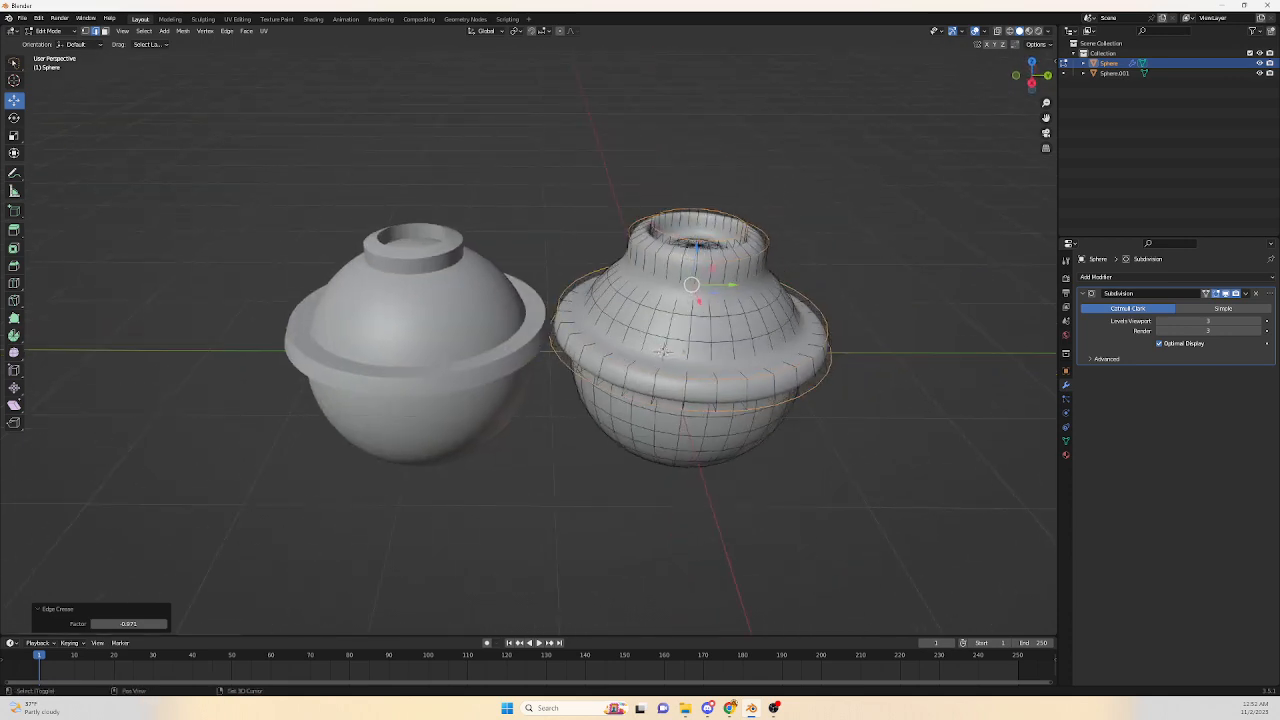
Set the edge crease of the selected loops back to 1.000.
{"action": "key", "text": "shift+e"}
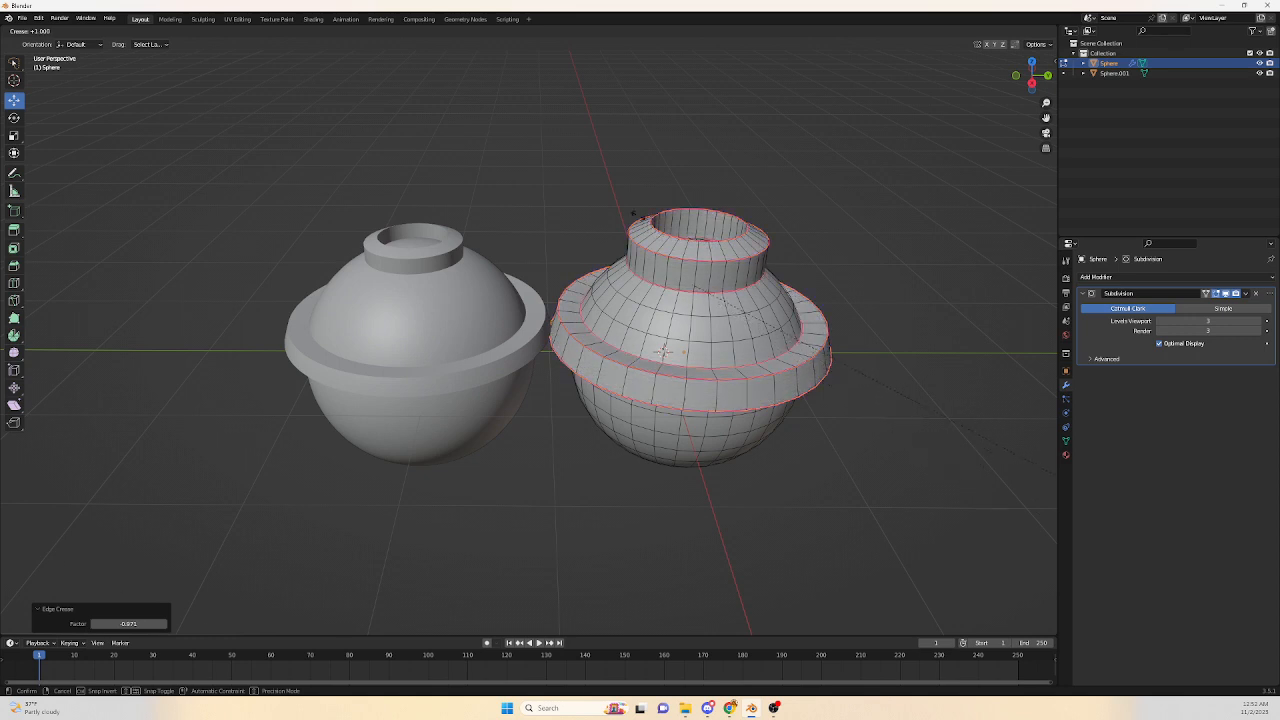
{"action": "left_click", "coordinate": [790, 328]}
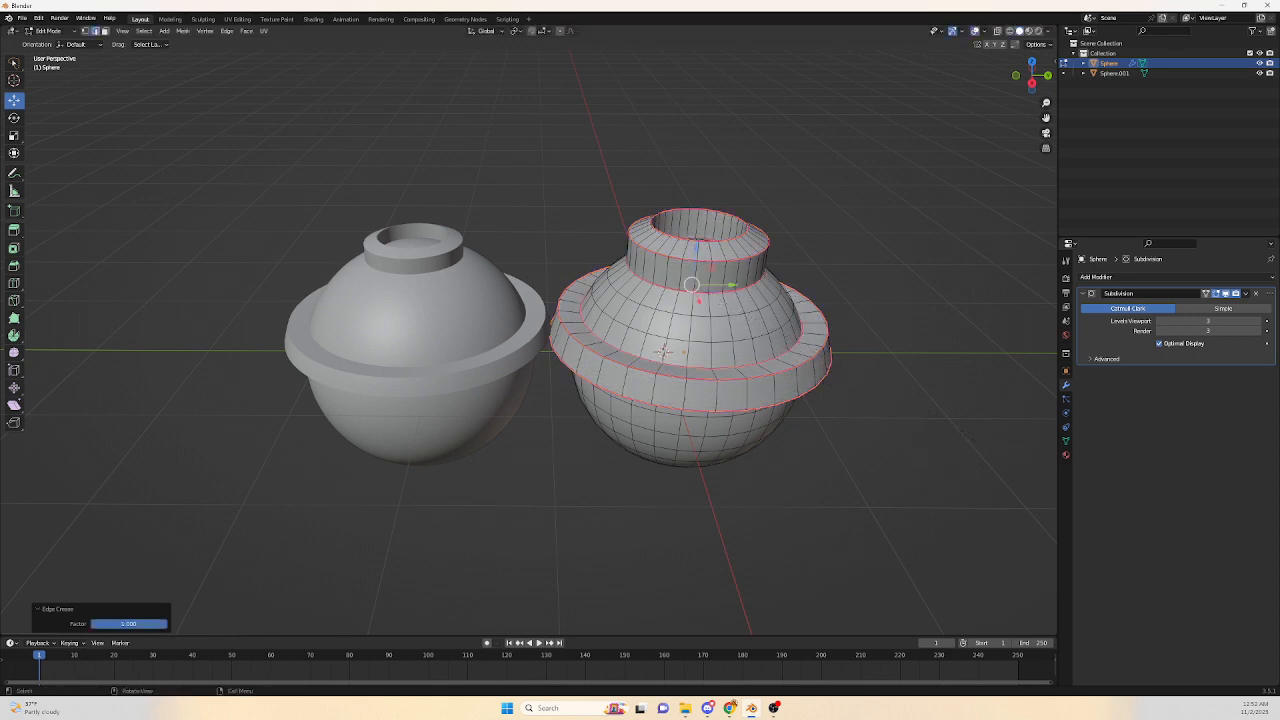
{"action": "scroll", "coordinate": [528, 345], "scroll_direction": "up", "scroll_amount": 1}
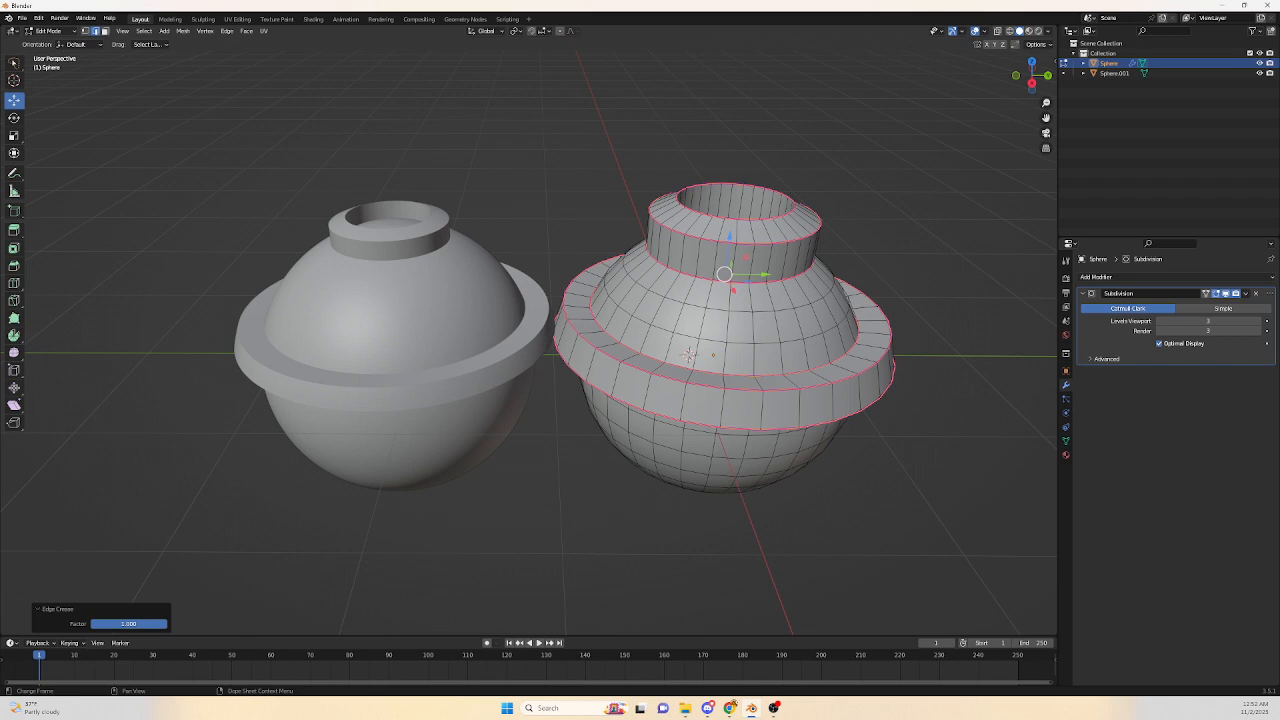
Set the edge crease of the selected loops to 0.000.
{"action": "mouse_move", "coordinate": [128, 623]}
{"action": "left_mouse_down"}
{"action": "mouse_move", "coordinate": [100, 623]}
{"action": "mouse_move", "coordinate": [140, 623]}
{"action": "mouse_move", "coordinate": [97, 623]}
{"action": "mouse_move", "coordinate": [132, 623]}
{"action": "left_mouse_up"}
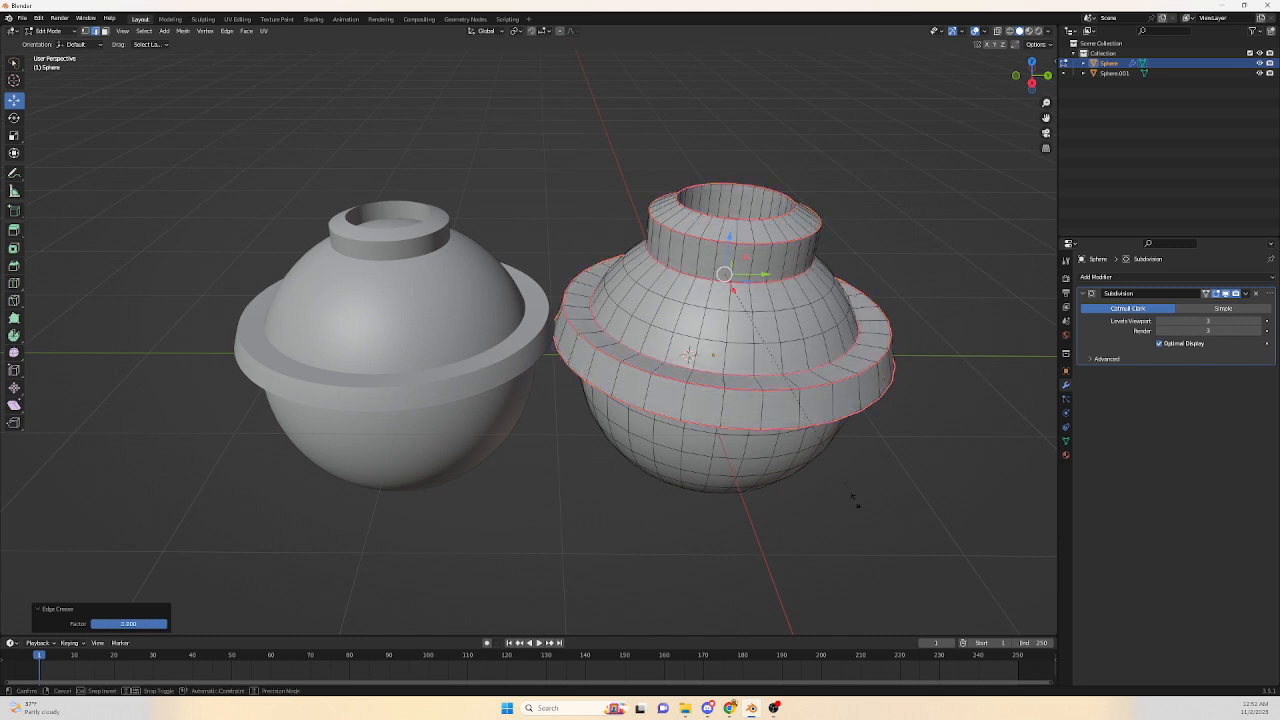
{"action": "key", "text": "shift+e"}
{"action": "left_click", "coordinate": [855, 502]}
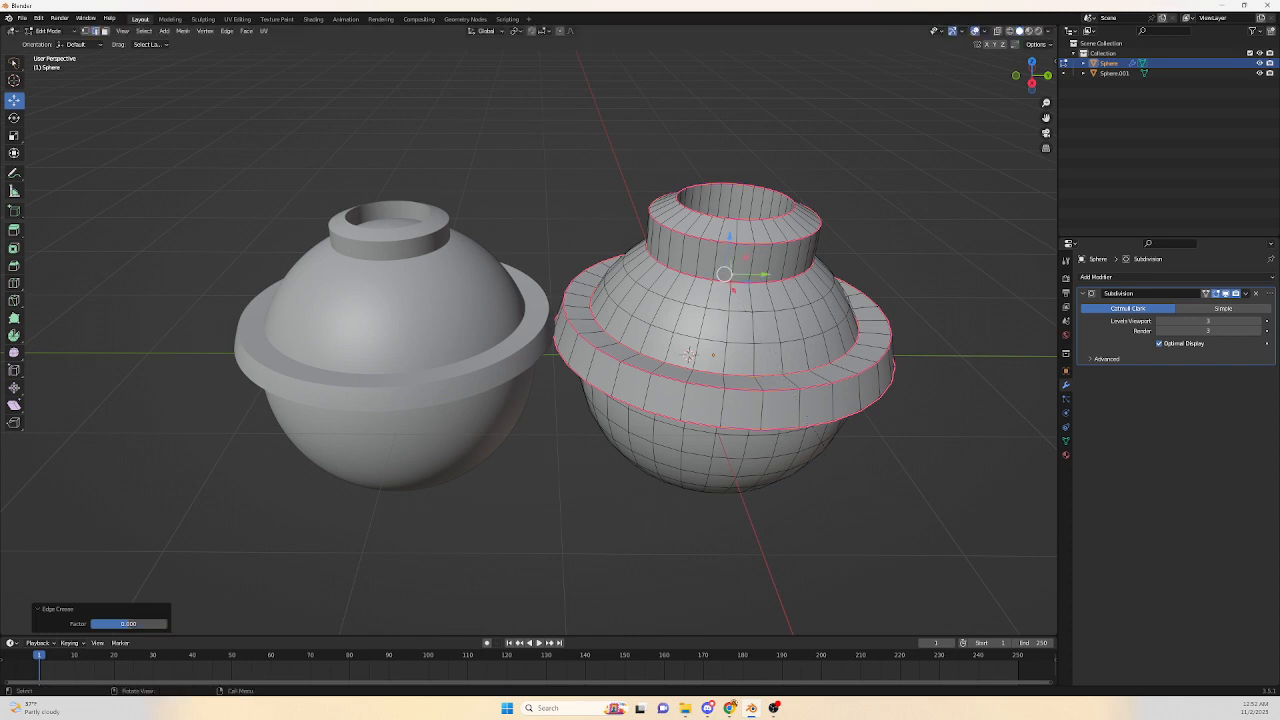
Set the edge crease factor of the selected loops to -0.481 and orbit around the sphere to compare.
{"action": "mouse_move", "coordinate": [110, 623]}
{"action": "left_mouse_down"}
{"action": "mouse_move", "coordinate": [166, 623]}
{"action": "mouse_move", "coordinate": [99, 623]}
{"action": "mouse_move", "coordinate": [110, 623]}
{"action": "left_mouse_up"}
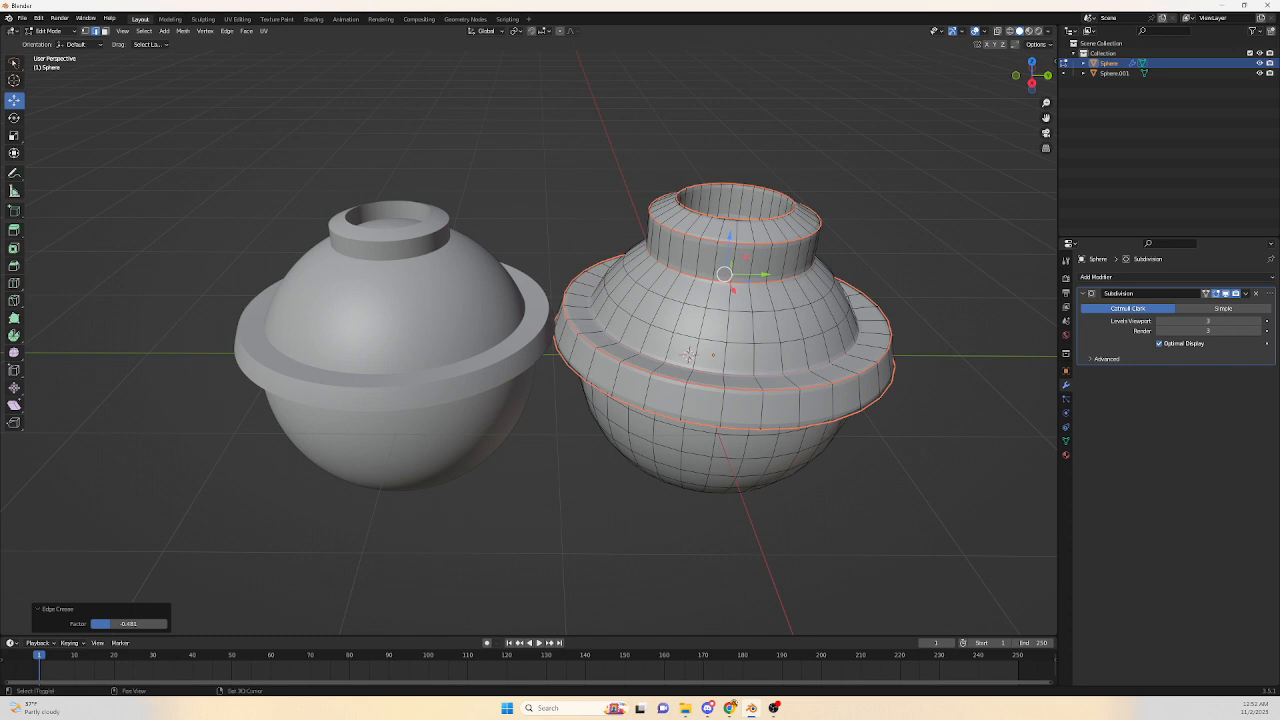
{"action": "middle_click_drag", "start_coordinate": [700, 400], "coordinate": [706, 356]}
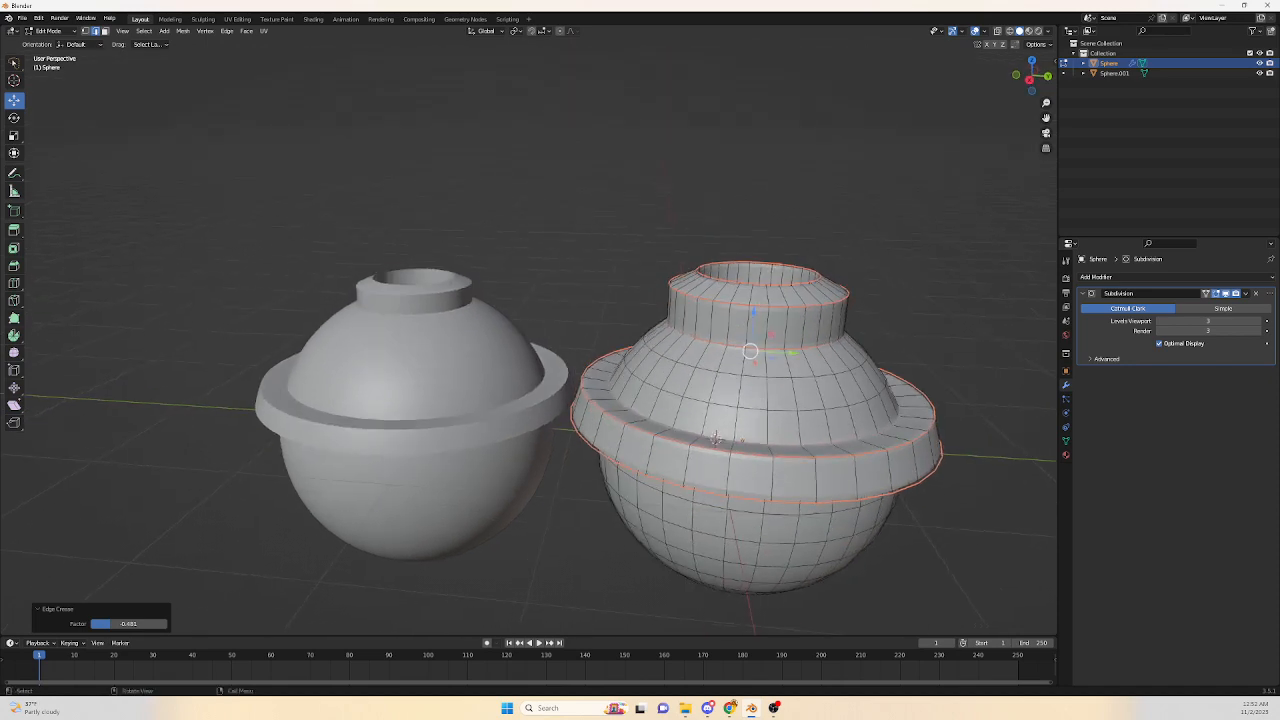
{"action": "middle_click_drag", "start_coordinate": [716, 438], "coordinate": [677, 400]}
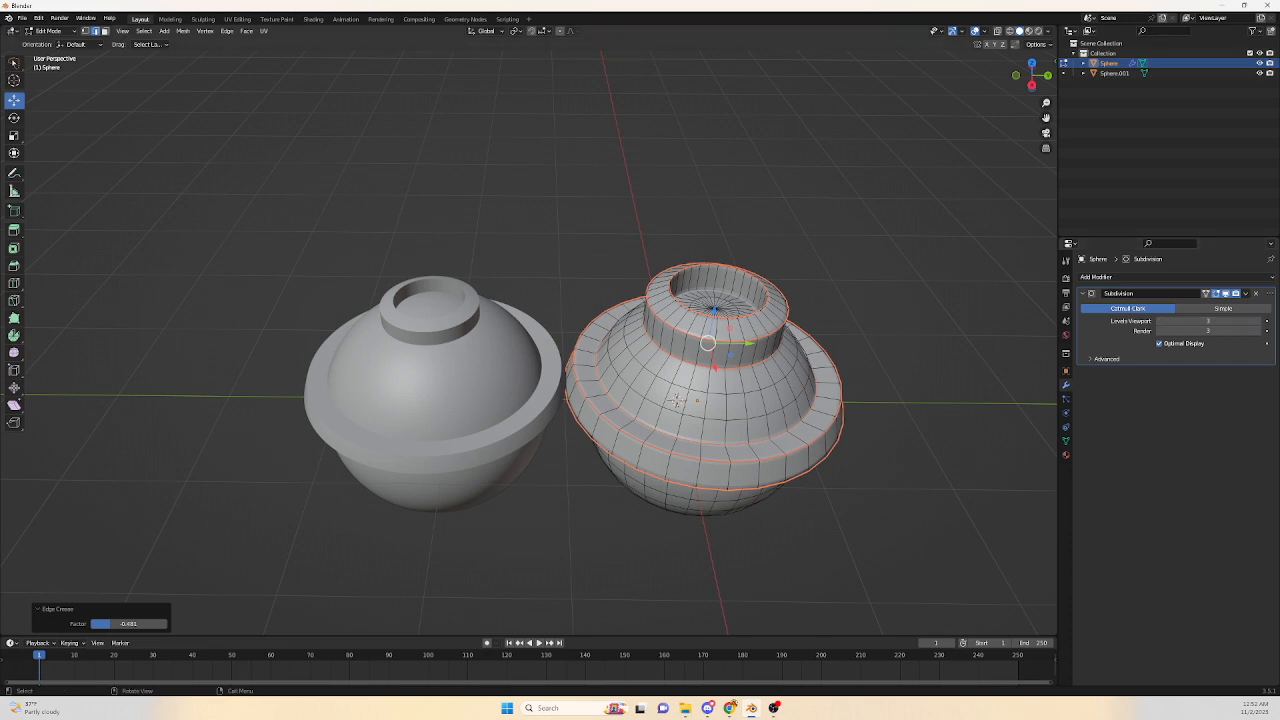
{"action": "middle_click_drag", "start_coordinate": [677, 400], "coordinate": [696, 363]}
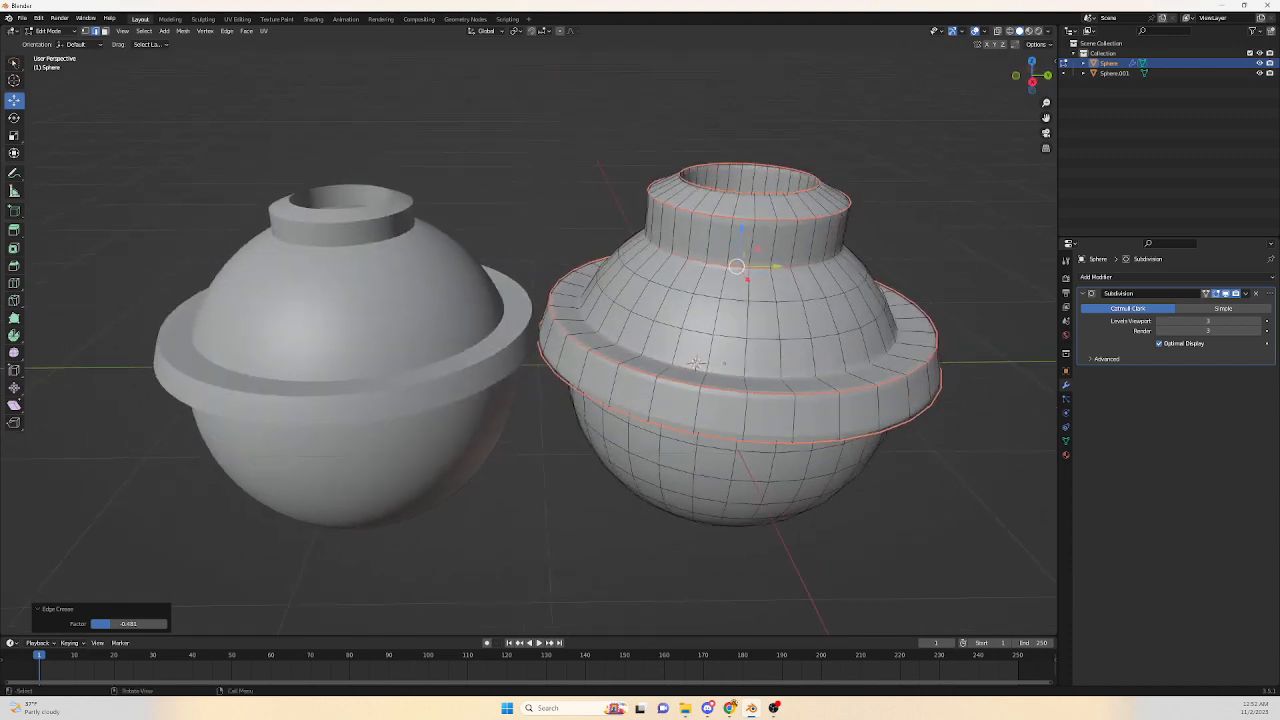
Inspect the applied sphere's dense mesh in Edit Mode, then delete both spheres to clear the scene.
{"action": "key", "text": "Tab"}
{"action": "left_click", "coordinate": [400, 330]}
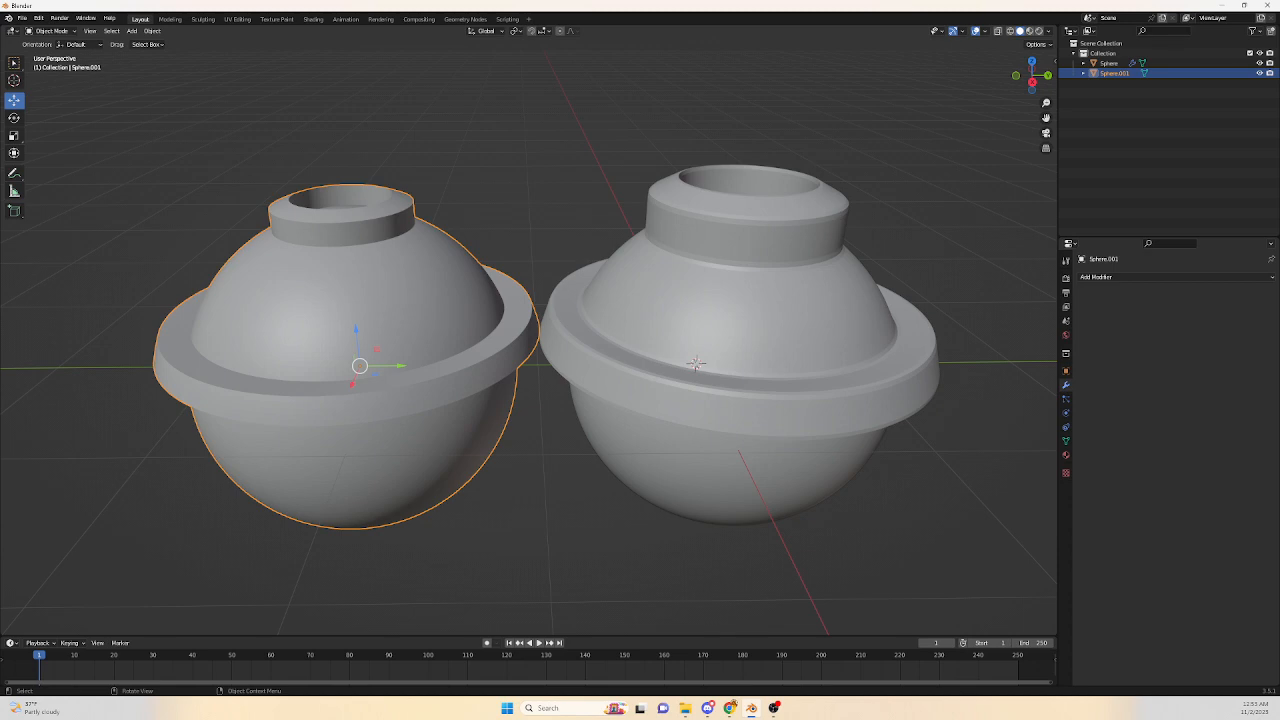
{"action": "key", "text": "Tab"}
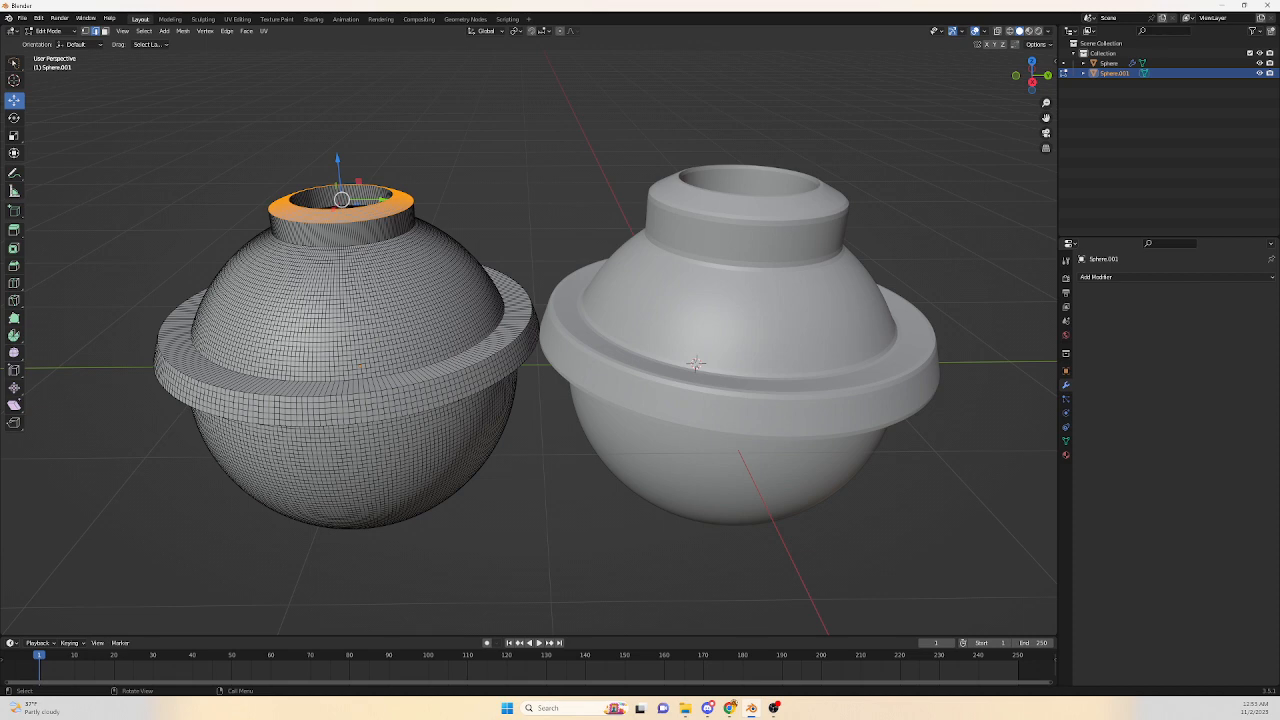
{"action": "key", "text": "a"}
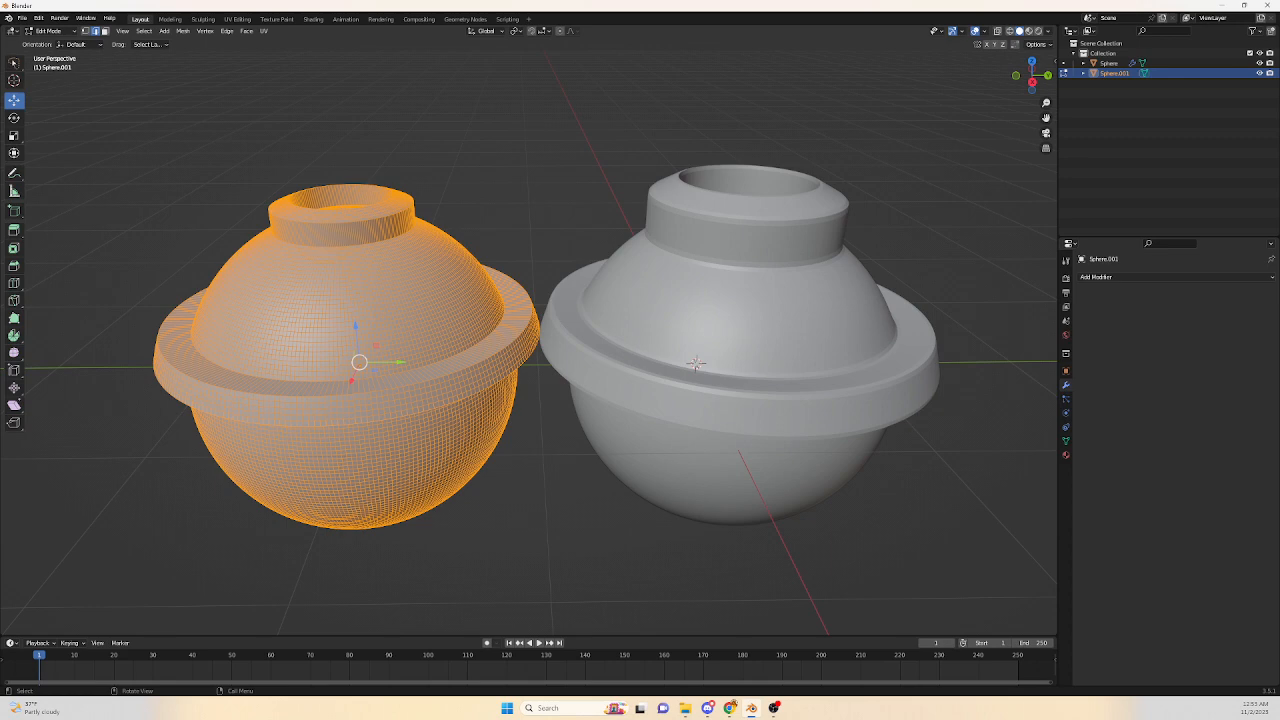
{"action": "key", "text": "Tab"}
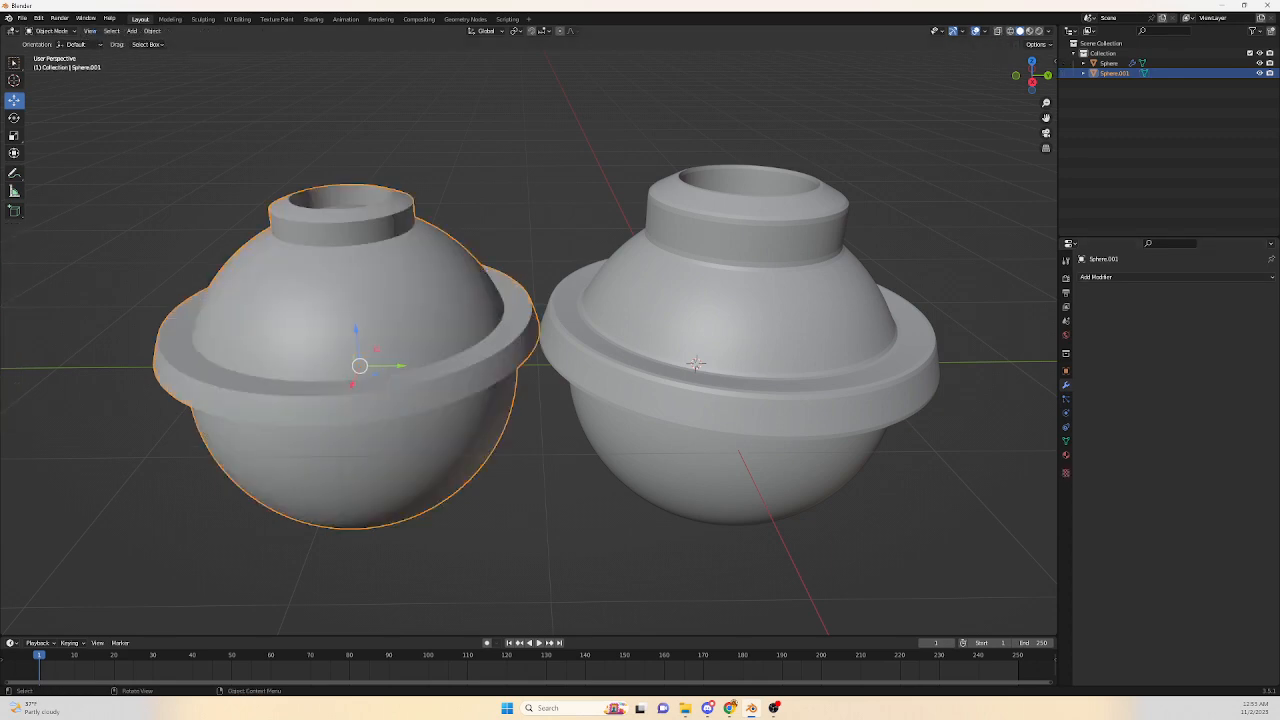
{"action": "key", "text": "Delete"}
{"action": "key", "text": "Delete"}
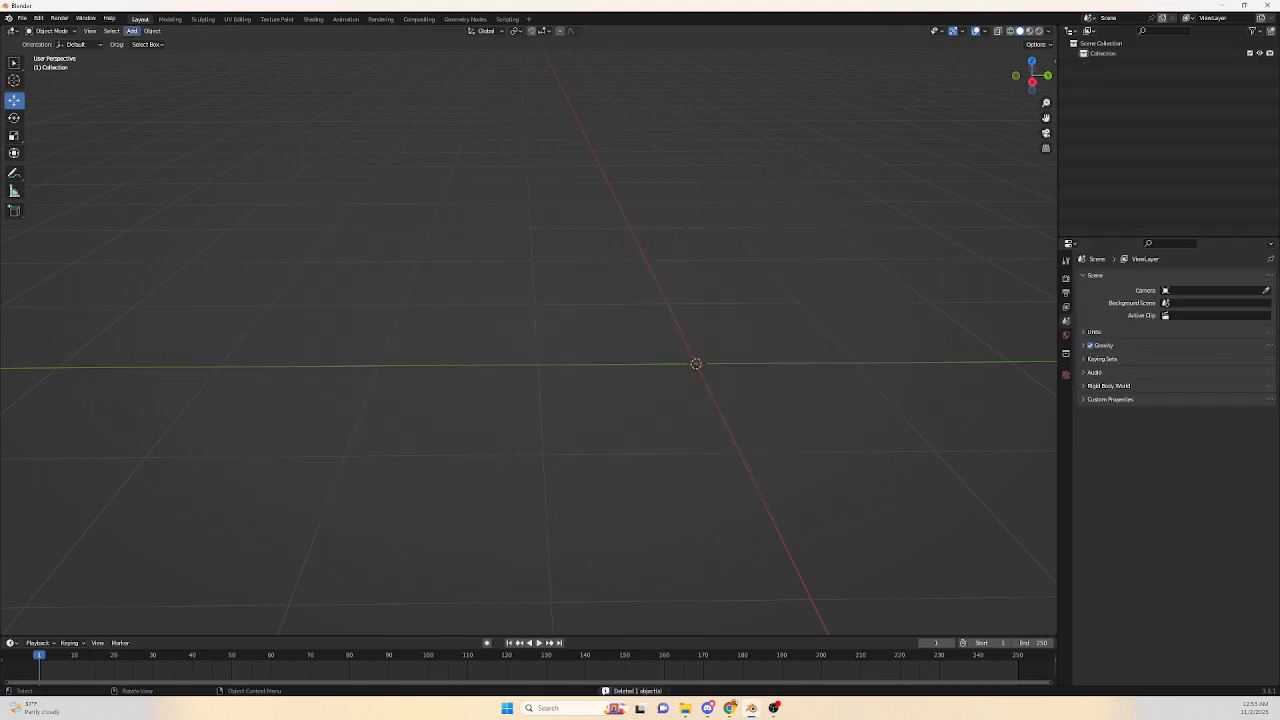
Add a new cube mesh and enter Edit Mode on it.
{"action": "left_click", "coordinate": [131, 31]}
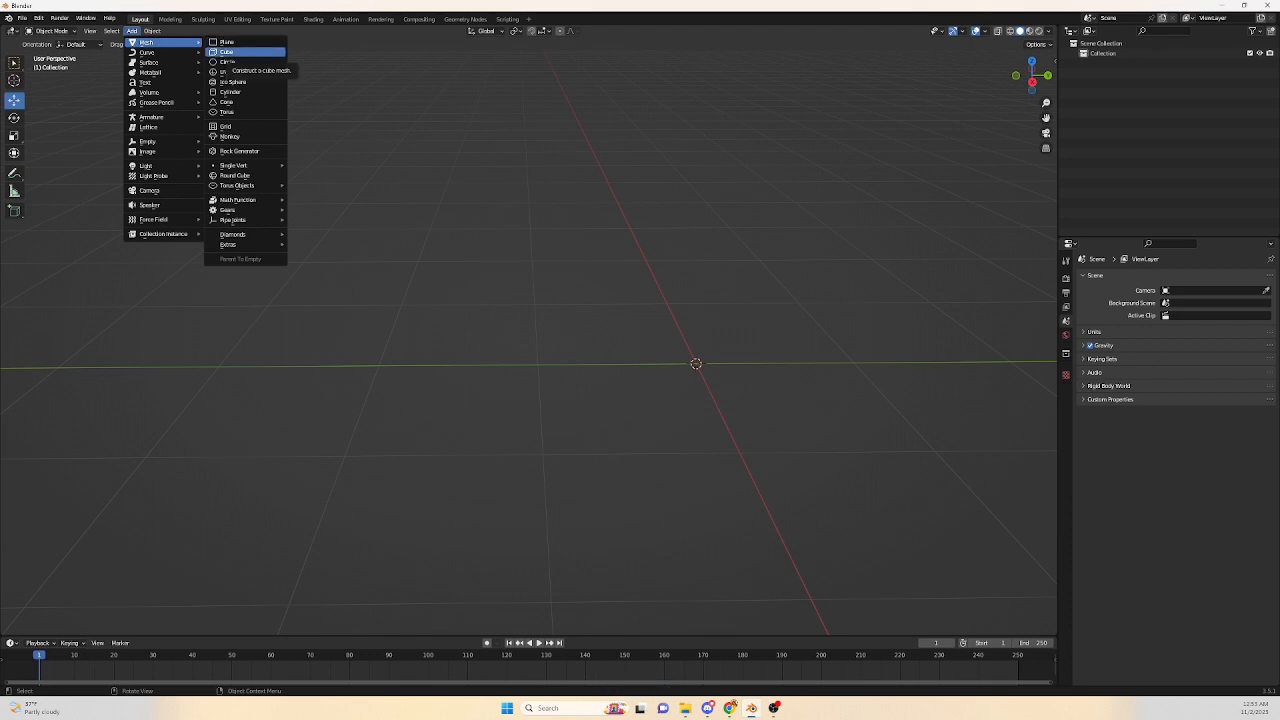
{"action": "left_click", "coordinate": [228, 52]}
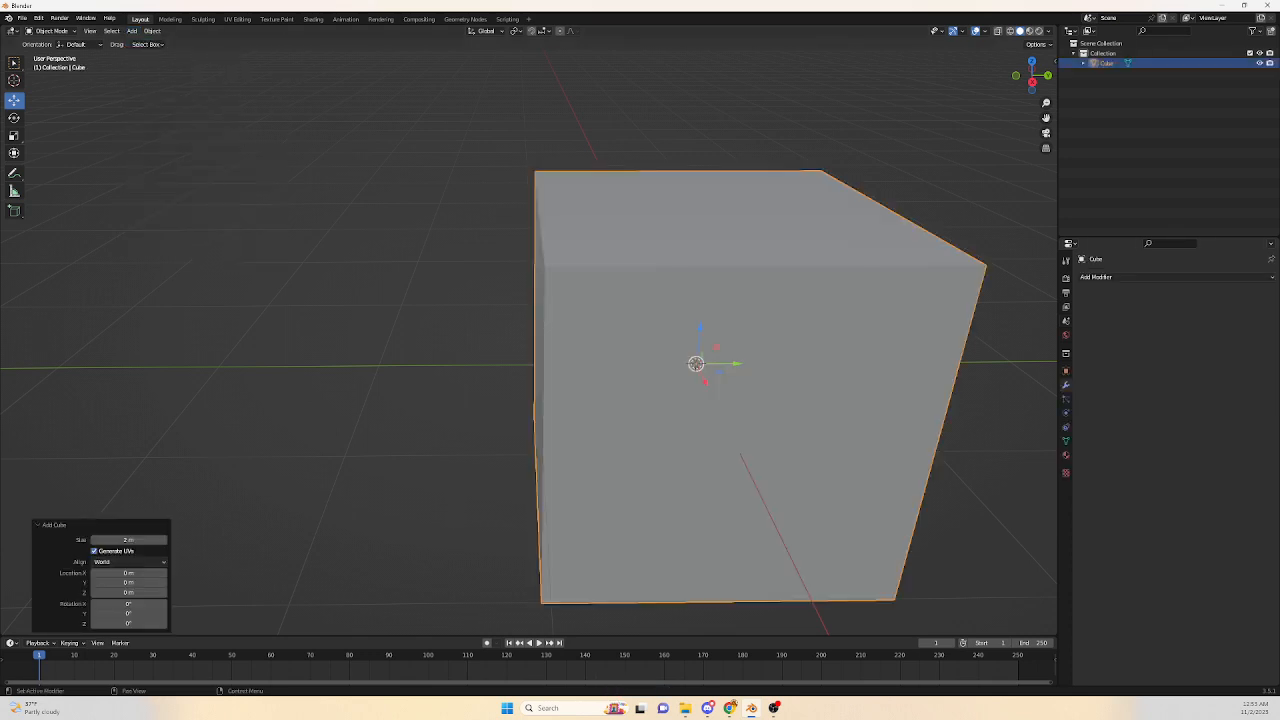
{"action": "left_click", "coordinate": [1150, 277]}
{"action": "left_click", "coordinate": [765, 380]}
{"action": "key", "text": "Tab"}
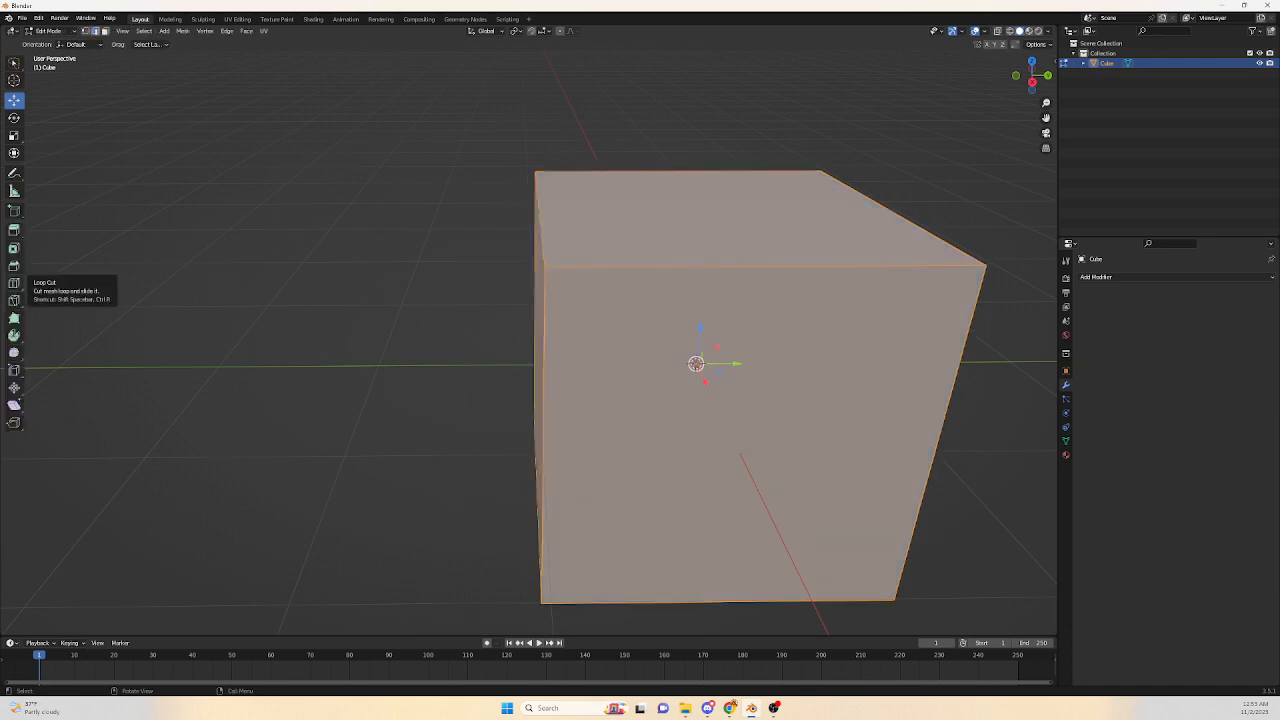
Add a Subdivision Surface modifier to the cube, switch it to Simple, and set viewport levels to 3.
{"action": "left_click", "coordinate": [1100, 277]}
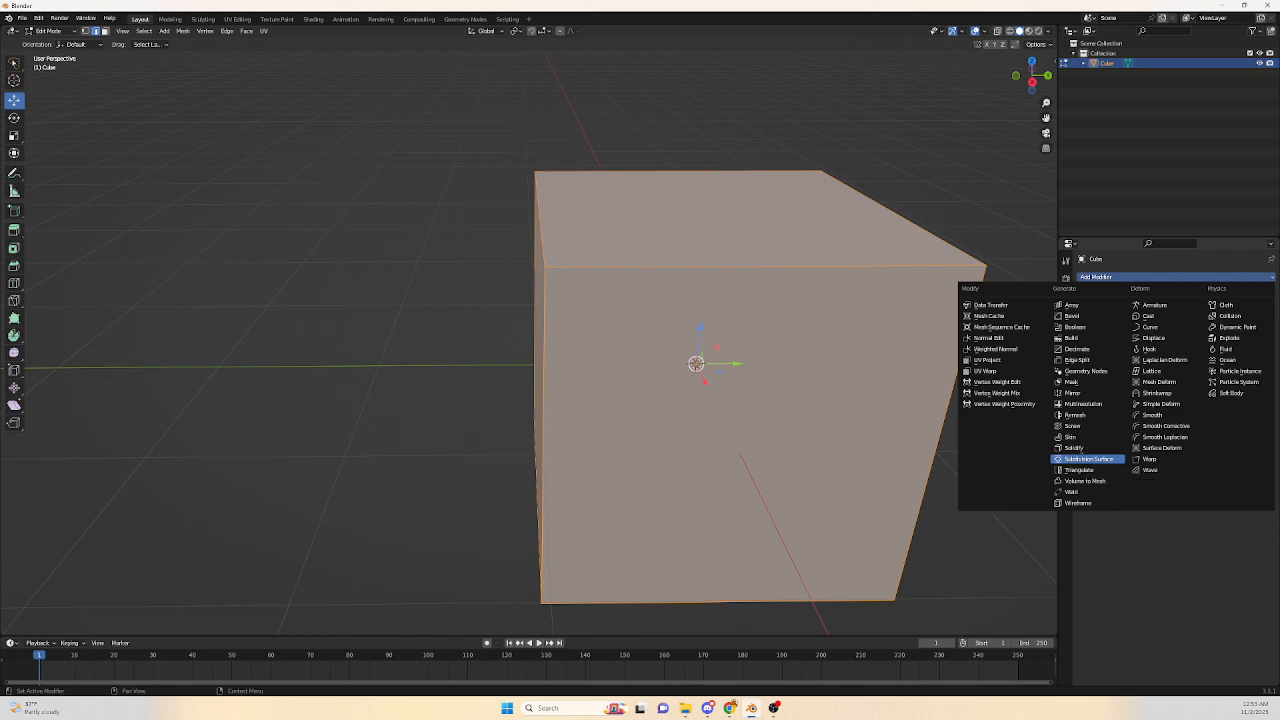
{"action": "left_click", "coordinate": [1088, 458]}
{"action": "middle_click_drag", "start_coordinate": [700, 380], "coordinate": [607, 368], "text": "shift"}
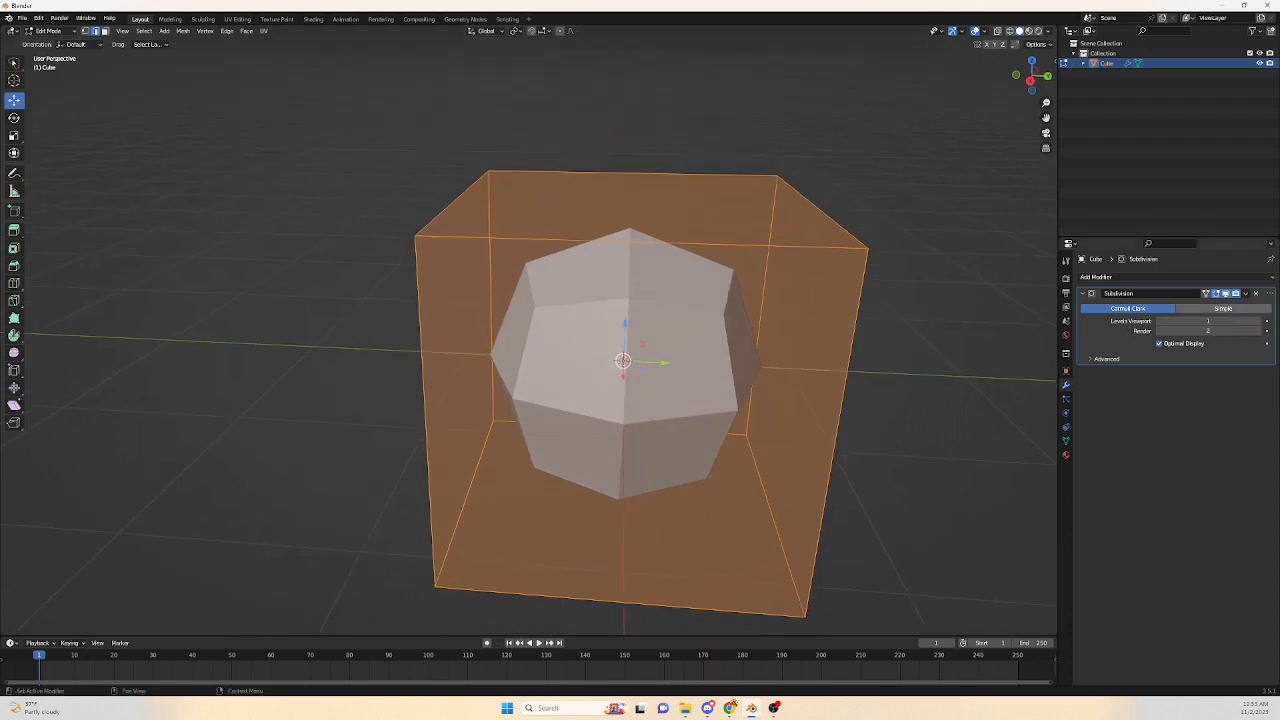
{"action": "left_click", "coordinate": [1223, 308]}
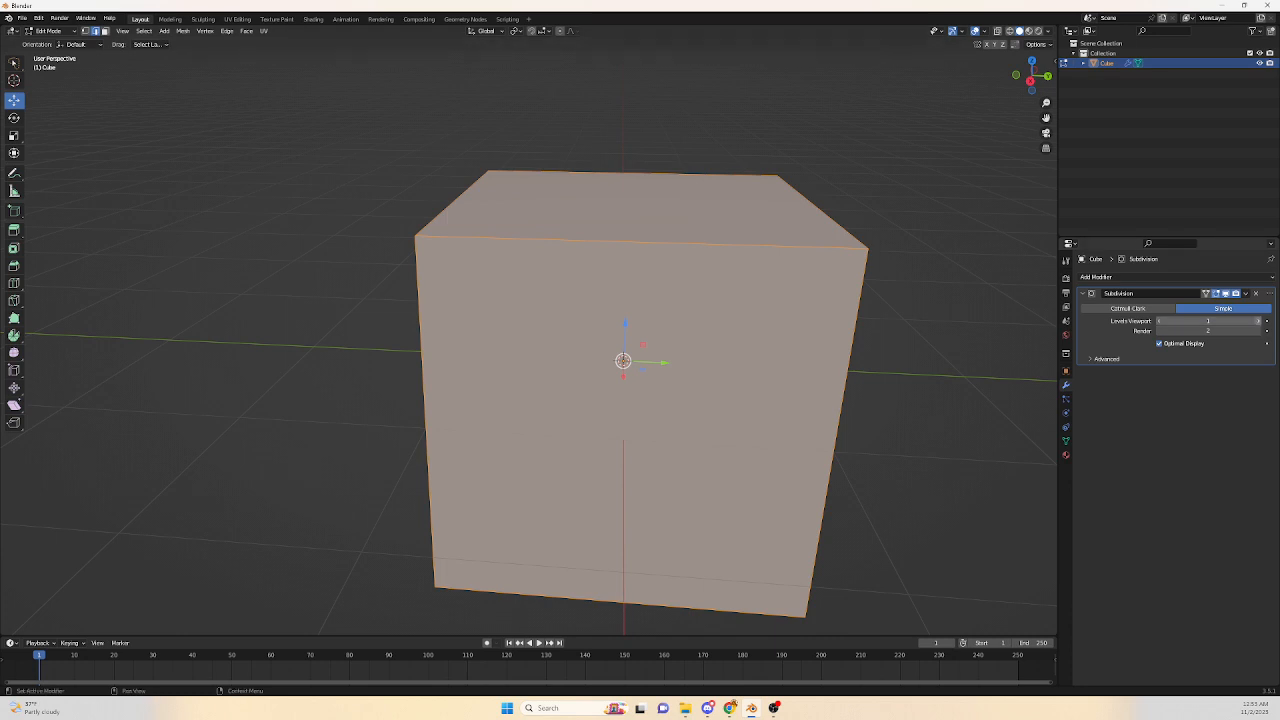
{"action": "left_click", "coordinate": [1257, 321]}
{"action": "left_click", "coordinate": [1257, 321]}
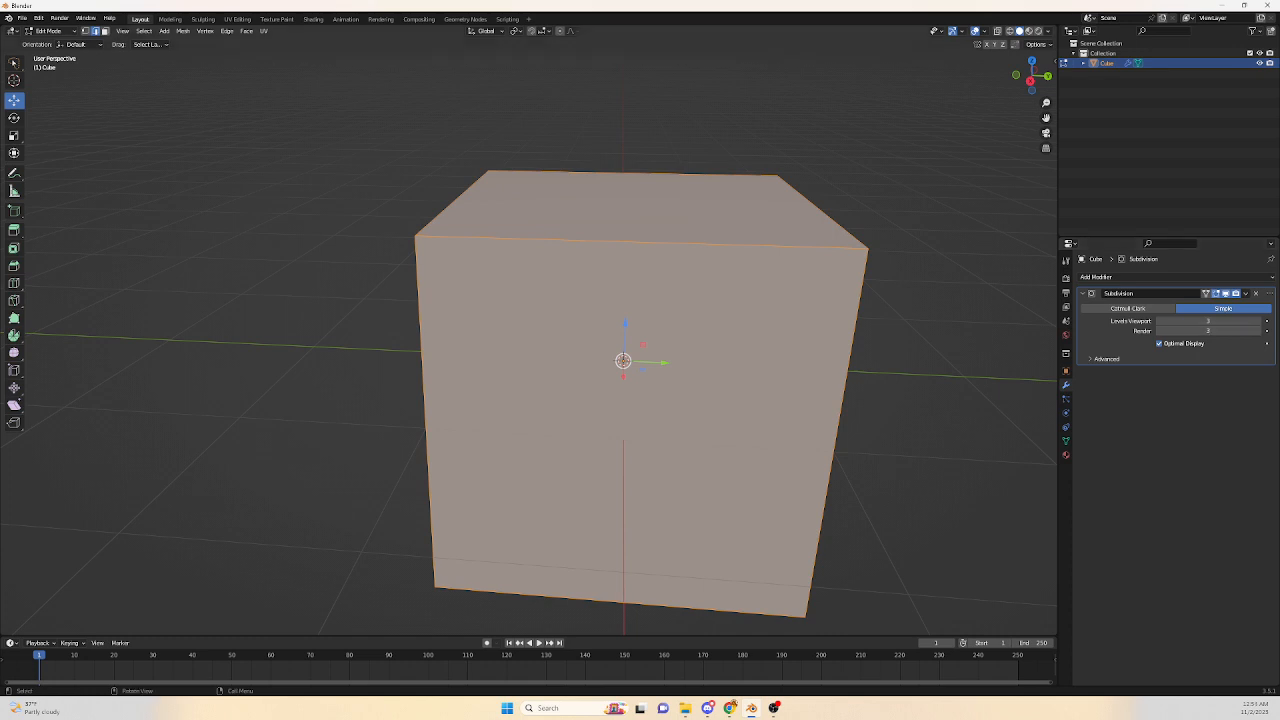
Leave Edit Mode and apply the Subdivision modifier to the cube.
{"action": "key", "text": "Tab"}
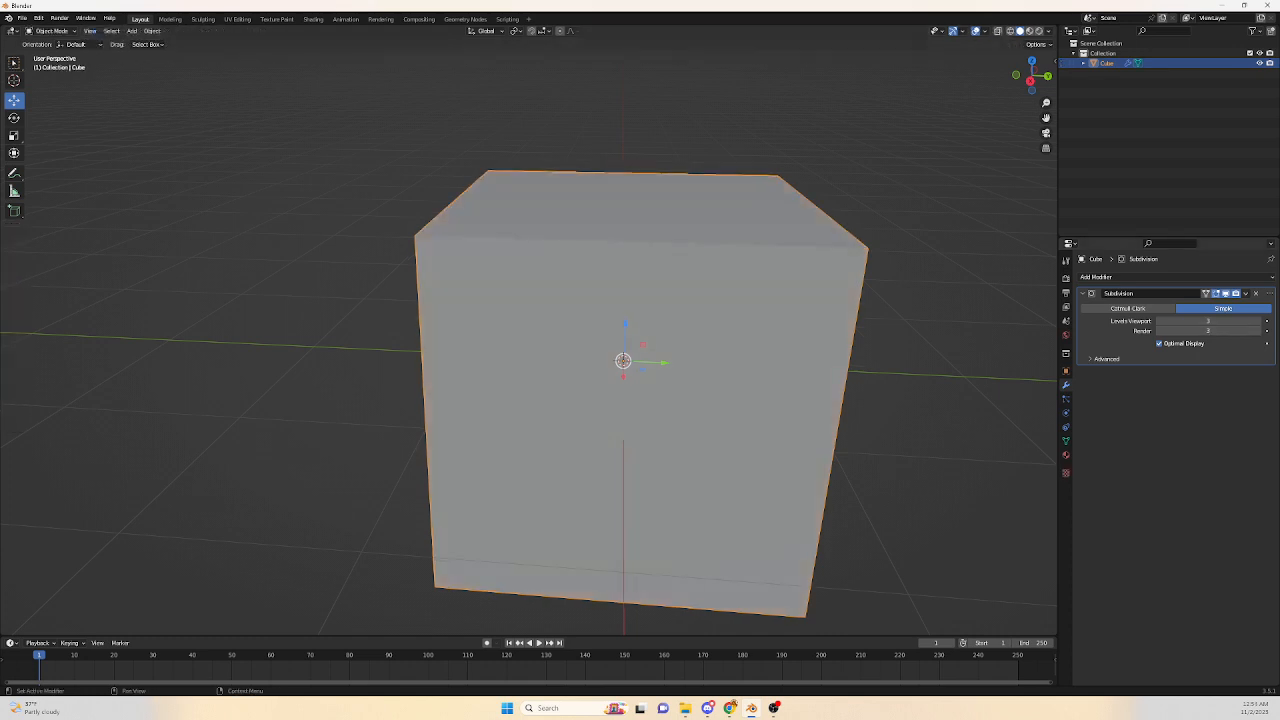
{"action": "left_click", "coordinate": [1245, 293]}
{"action": "left_click", "coordinate": [1201, 304]}
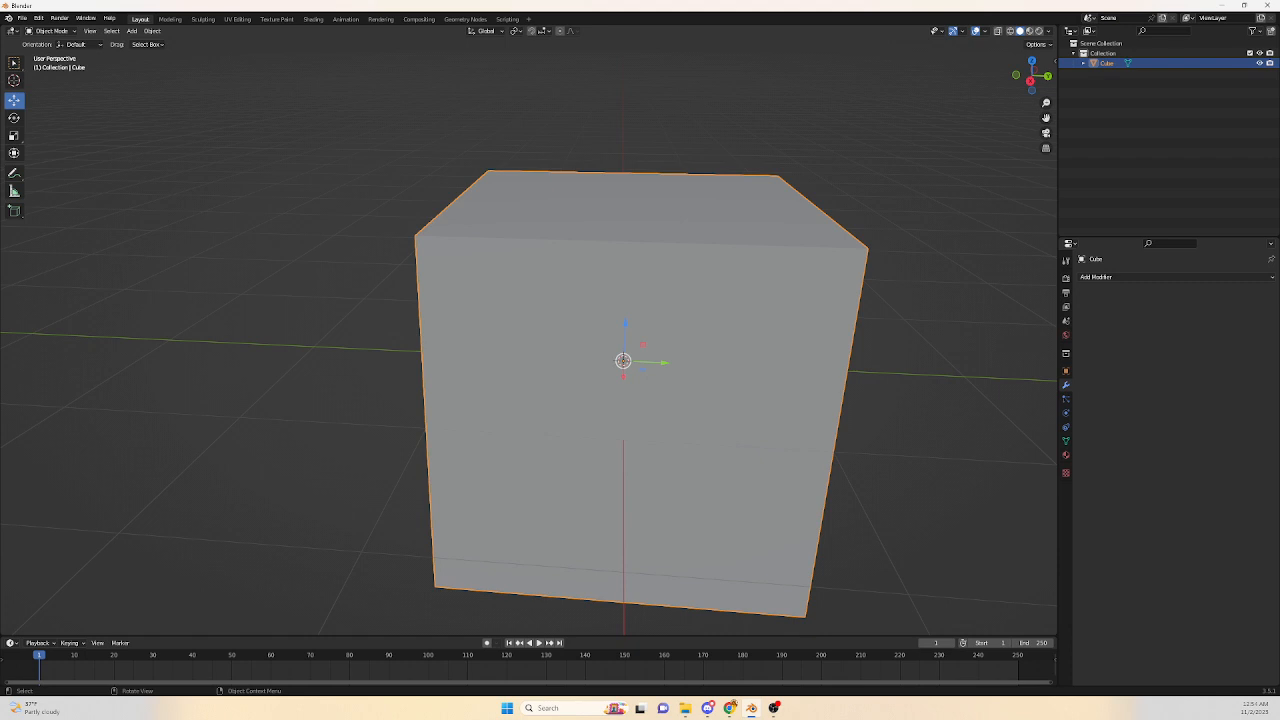
Scale the cube along Z to about 0.228 and along X to about 0.448 to form a flat box.
{"action": "key", "text": "s"}
{"action": "key", "text": "z"}
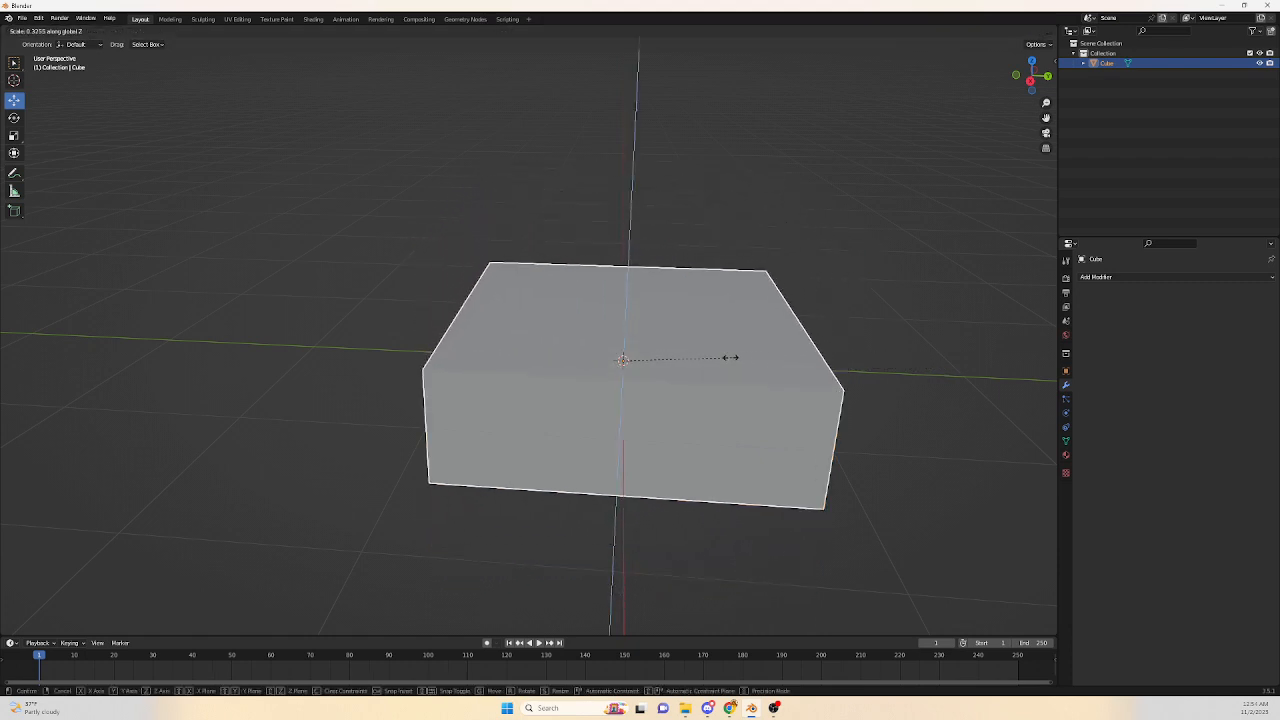
{"action": "left_click", "coordinate": [698, 366]}
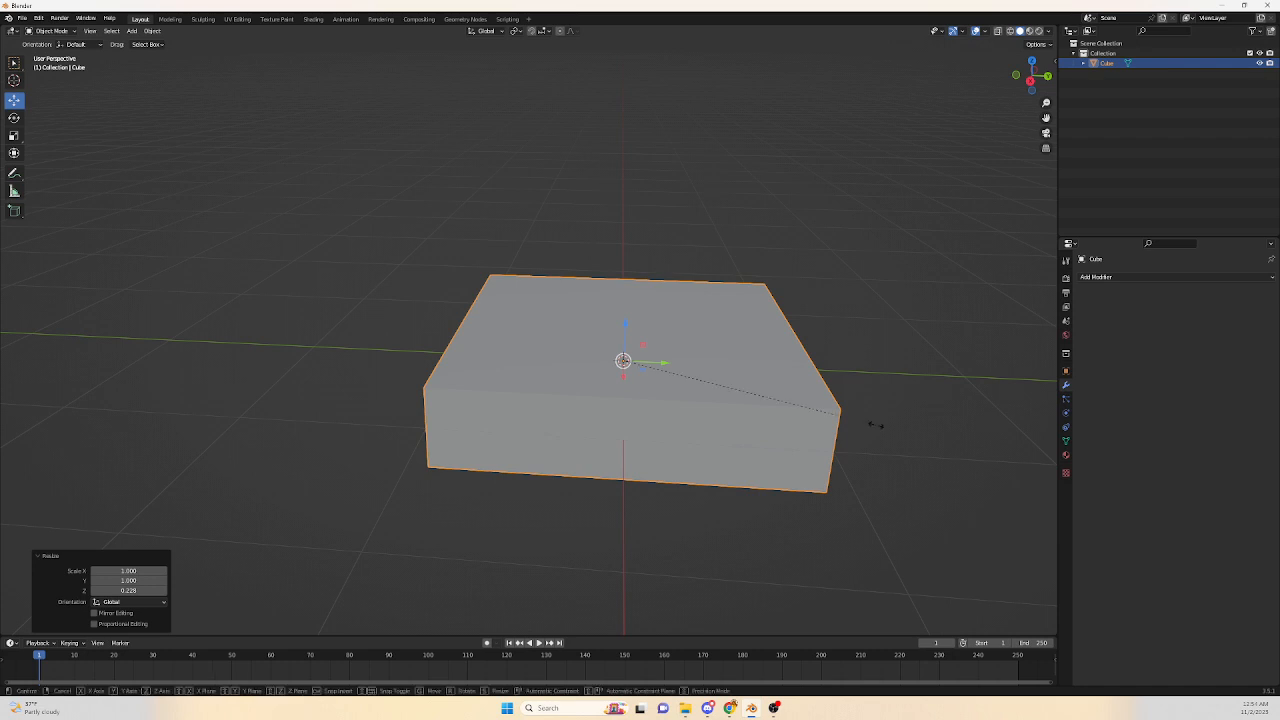
{"action": "key", "text": "s"}
{"action": "key", "text": "x"}
{"action": "left_click", "coordinate": [737, 353]}
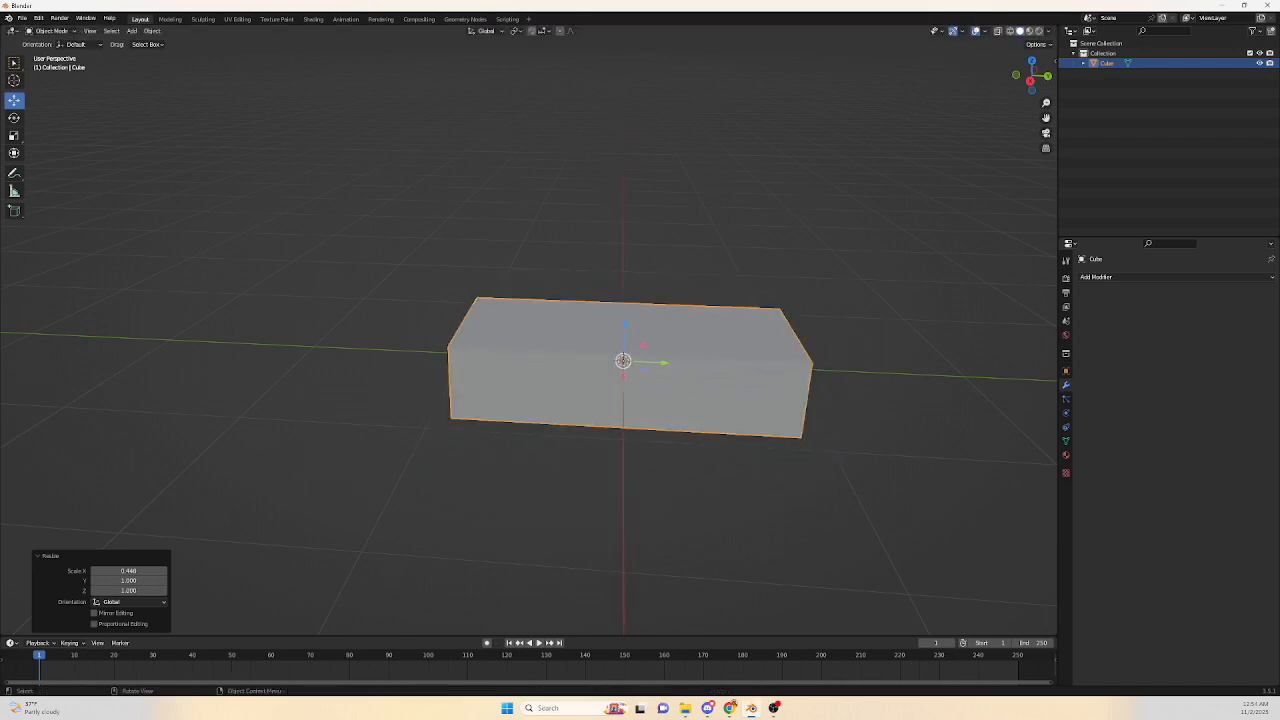
Add a Lattice modifier to the flat box.
{"action": "mouse_move", "coordinate": [737, 353]}
{"action": "middle_mouse_down"}
{"action": "mouse_move", "coordinate": [742, 378]}
{"action": "mouse_move", "coordinate": [765, 275]}
{"action": "mouse_move", "coordinate": [732, 260]}
{"action": "mouse_move", "coordinate": [742, 370]}
{"action": "mouse_move", "coordinate": [745, 325]}
{"action": "mouse_move", "coordinate": [759, 356]}
{"action": "mouse_move", "coordinate": [755, 339]}
{"action": "middle_mouse_up"}
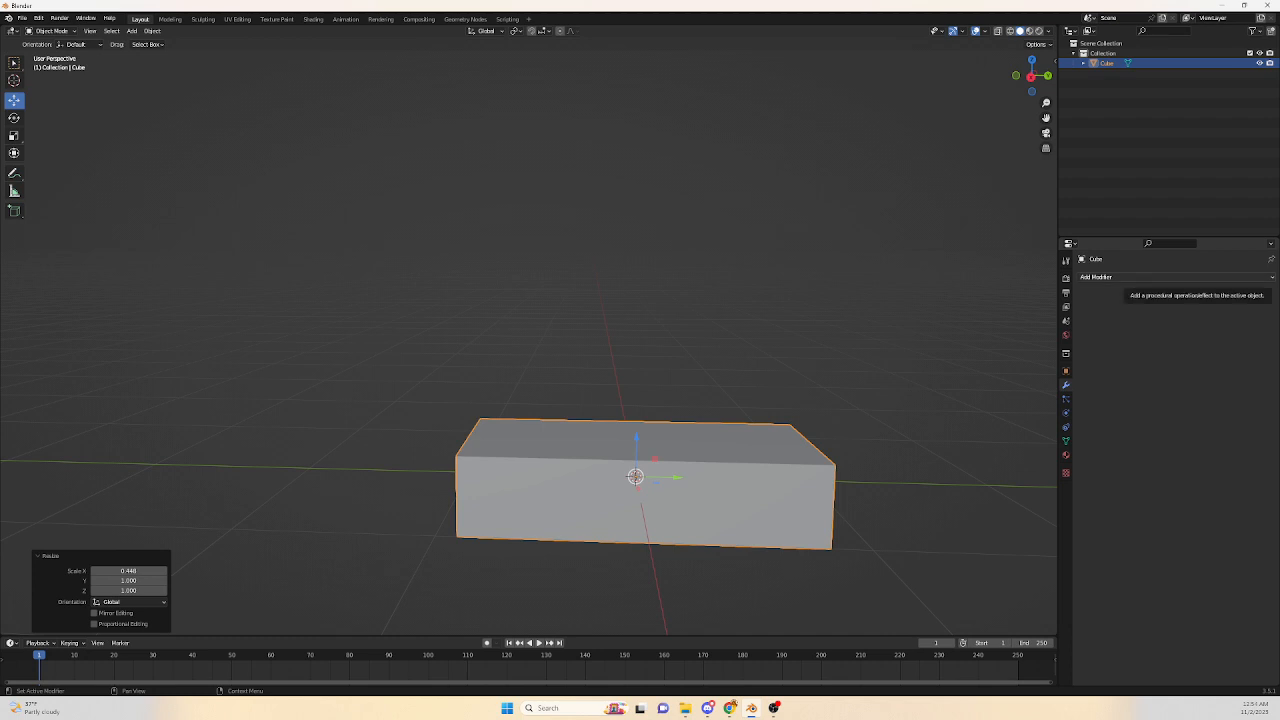
{"action": "left_click", "coordinate": [1130, 277]}
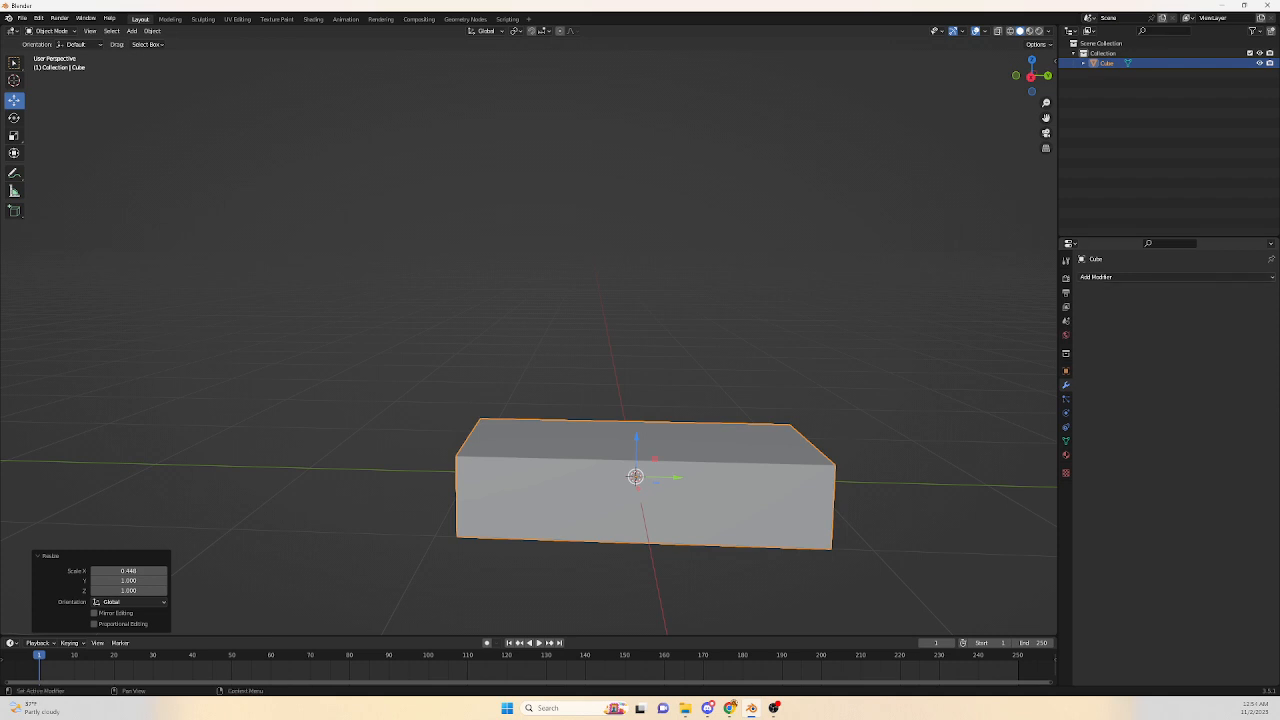
{"action": "left_click", "coordinate": [1130, 277]}
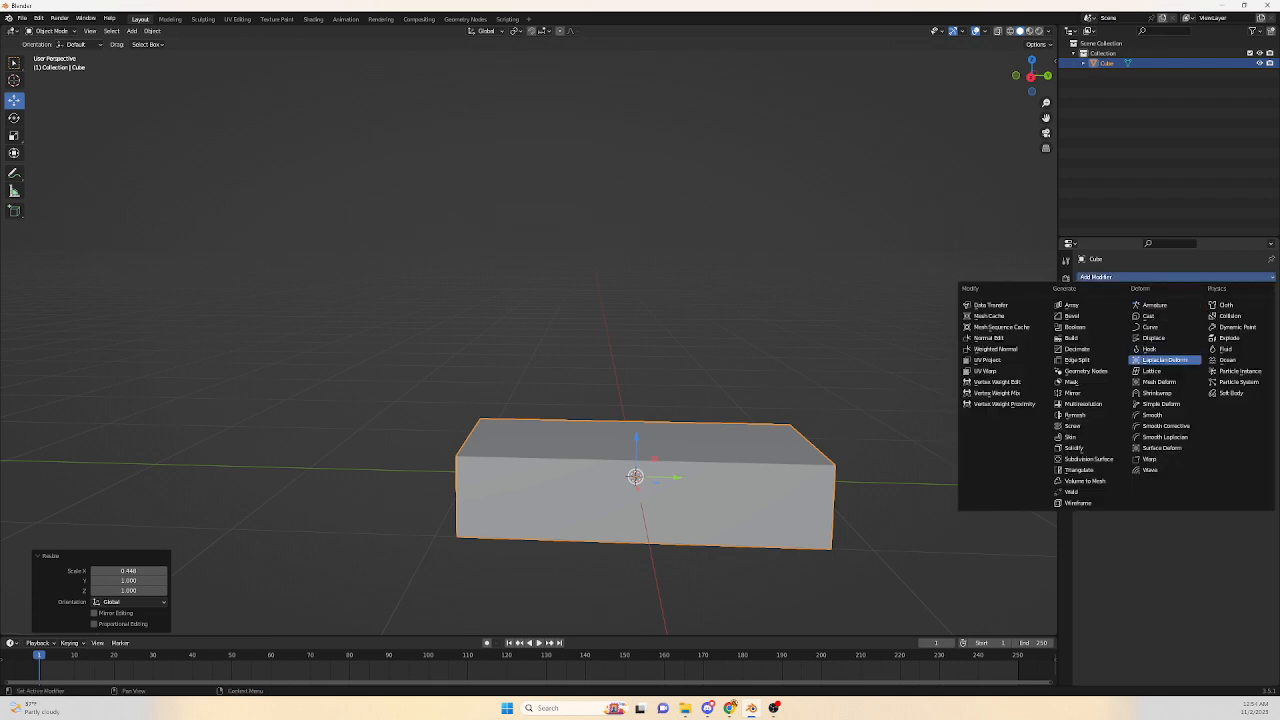
{"action": "left_click", "coordinate": [1151, 371]}
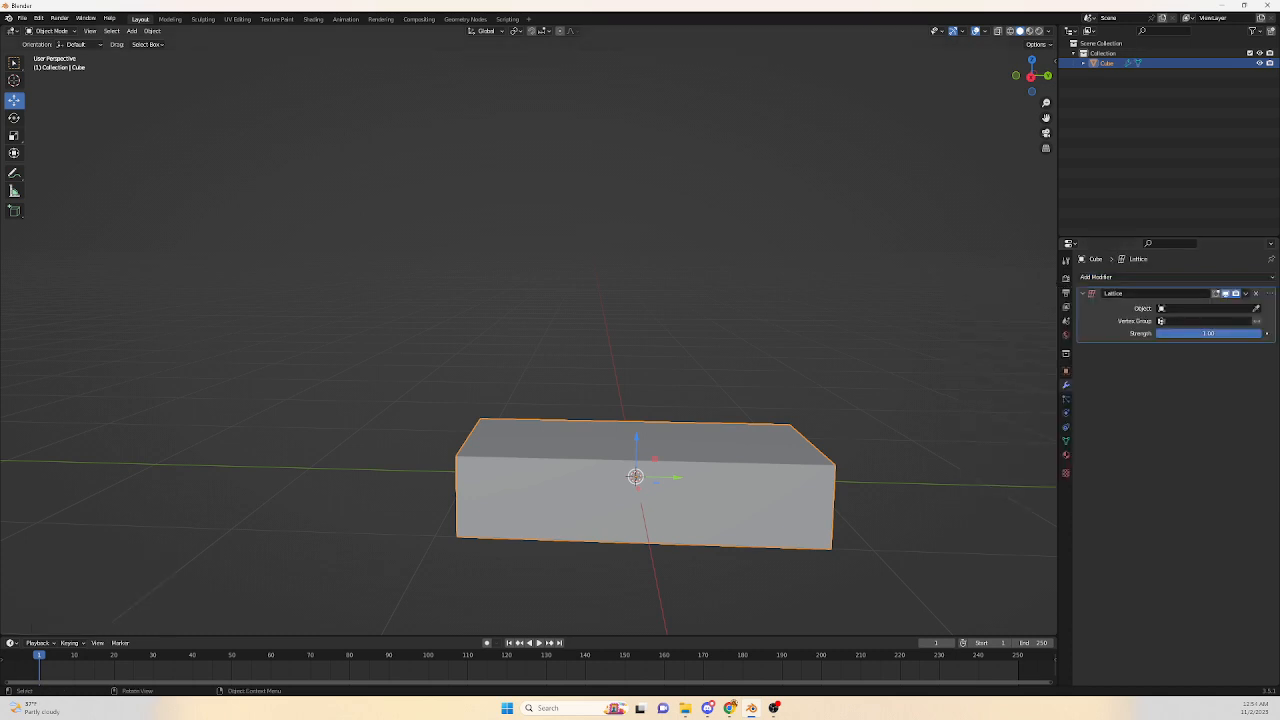
Deselect everything and add a new Lattice object to the scene.
{"action": "key", "text": "alt+a"}
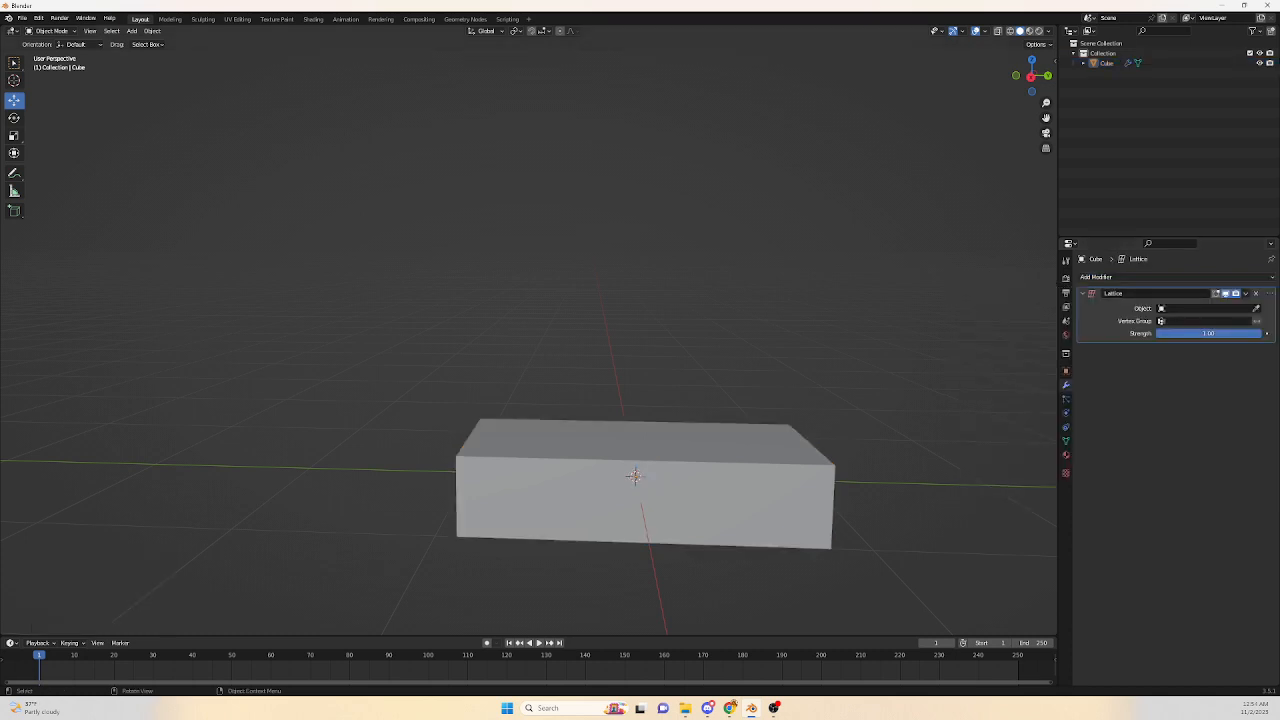
{"action": "left_click", "coordinate": [132, 31]}
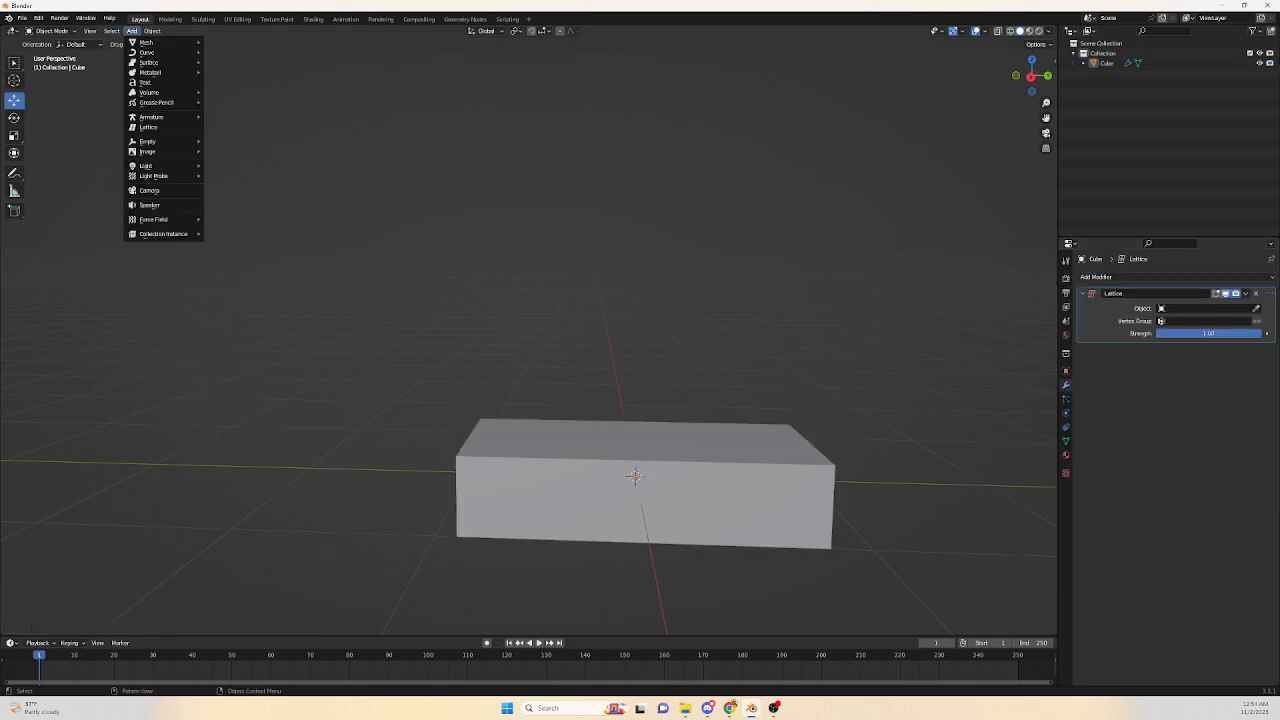
{"action": "mouse_move", "coordinate": [150, 166]}
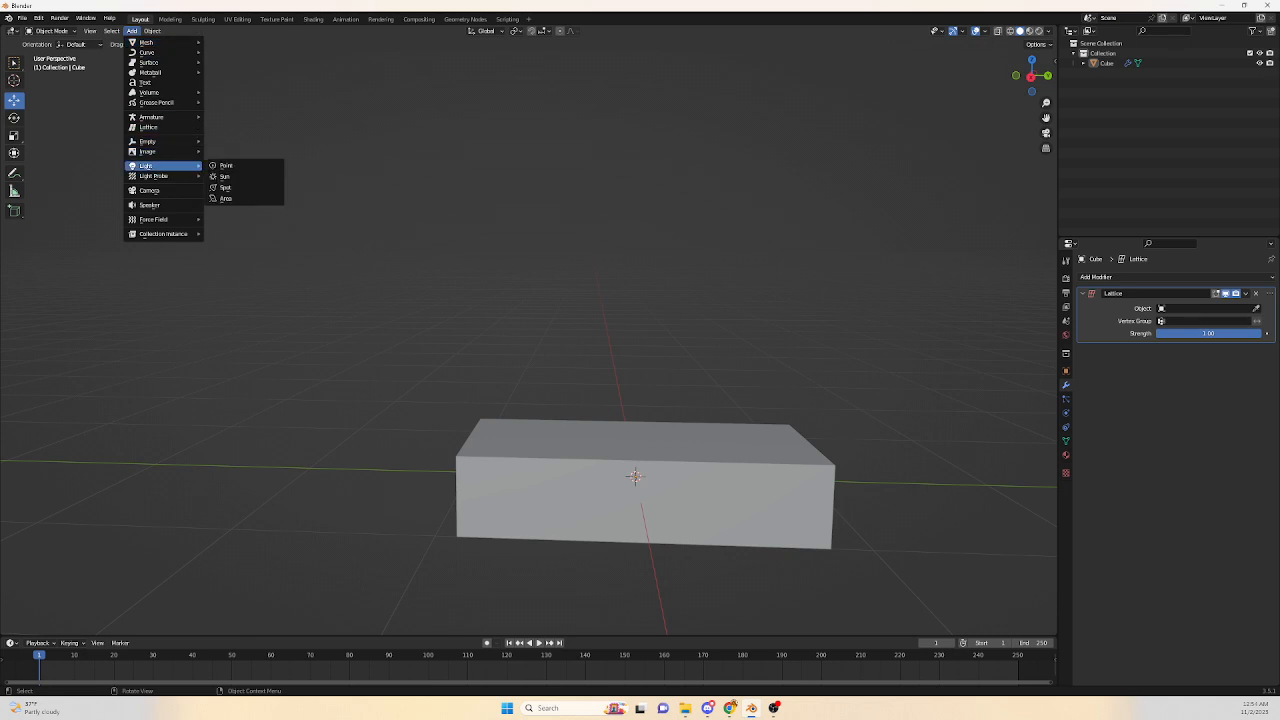
{"action": "left_click", "coordinate": [148, 127]}
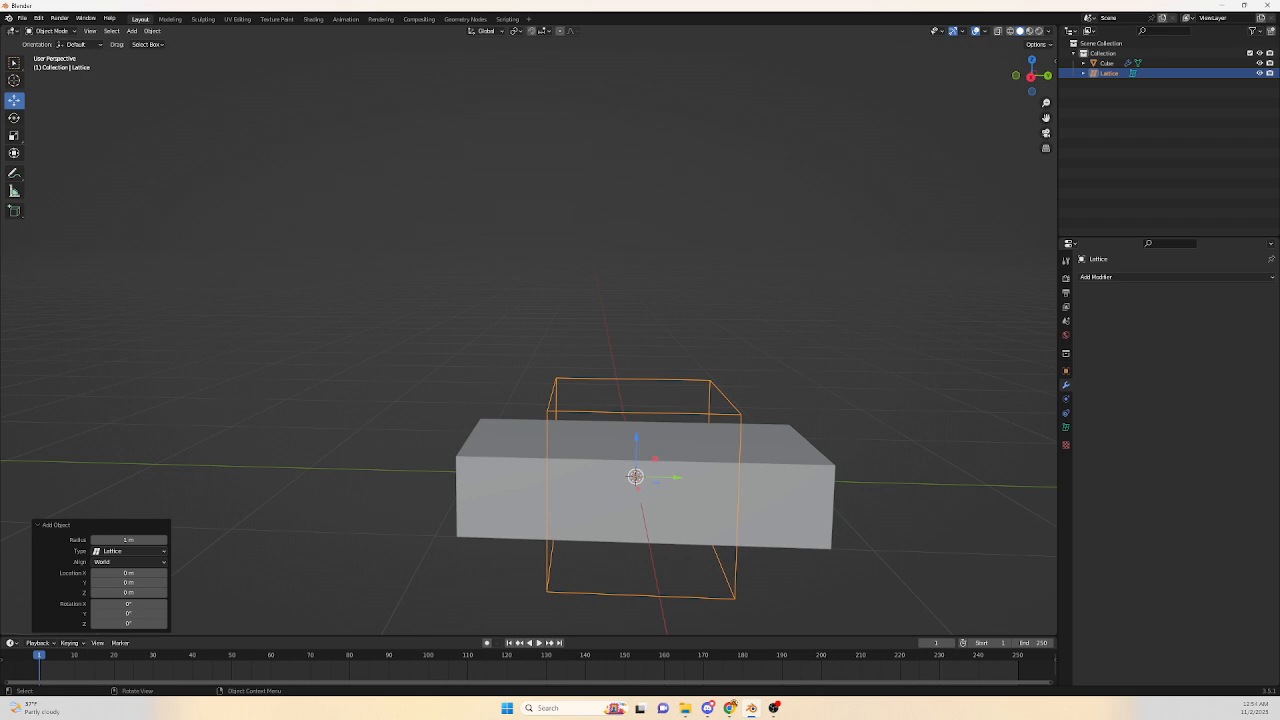
Scale the lattice along Y to about 2.14 so it spans the box's length.
{"action": "middle_click_drag", "start_coordinate": [600, 360], "coordinate": [641, 400]}
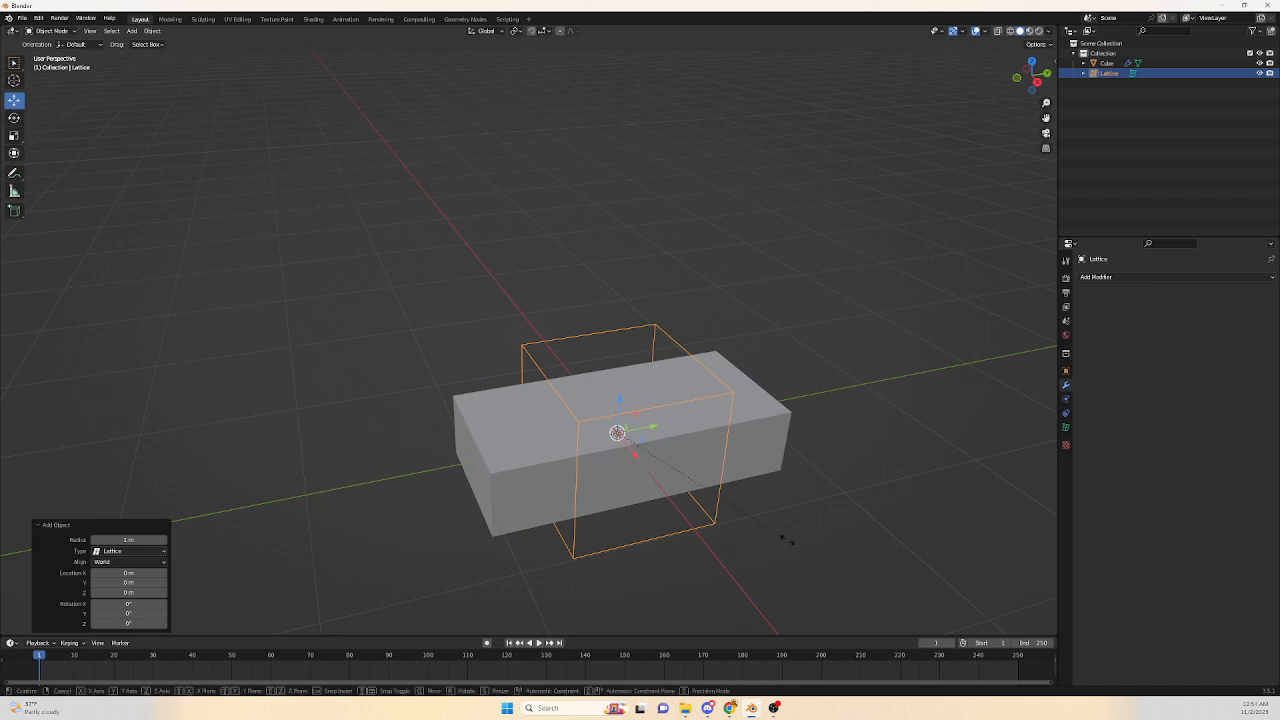
{"action": "key", "text": "s"}
{"action": "key", "text": "y"}
{"action": "key", "text": "3"}
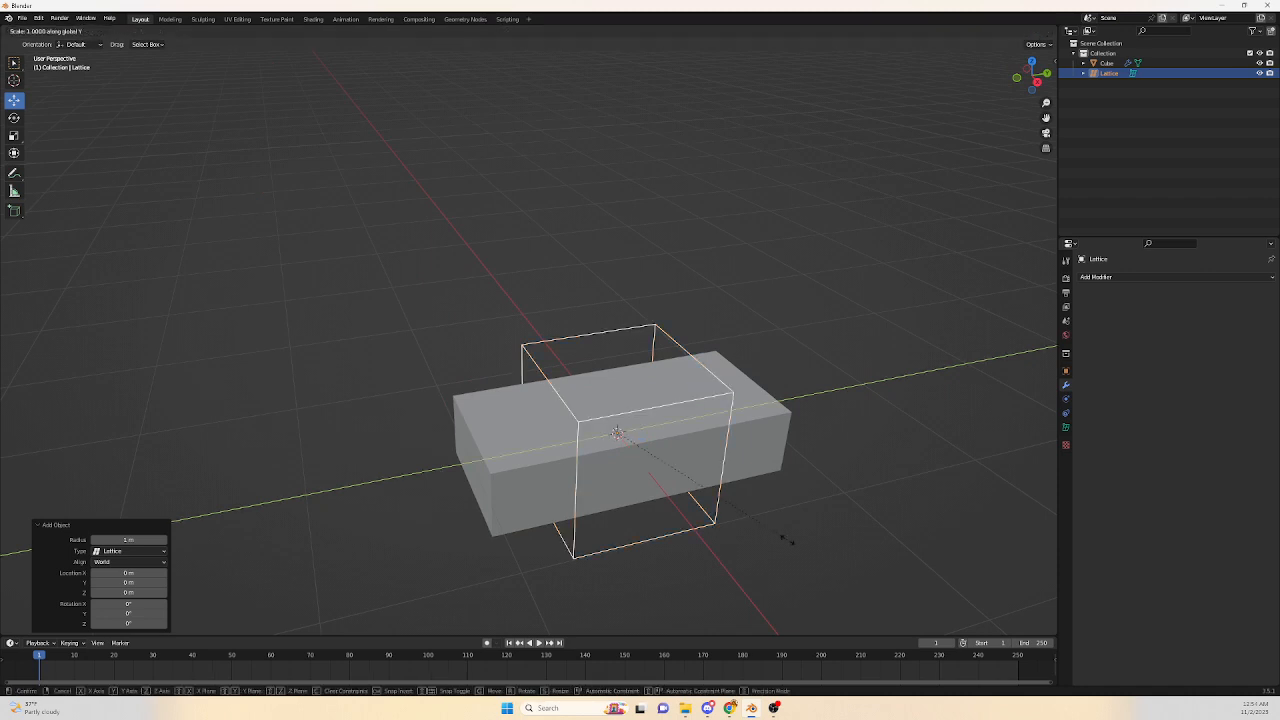
{"action": "left_click", "coordinate": [1030, 447]}
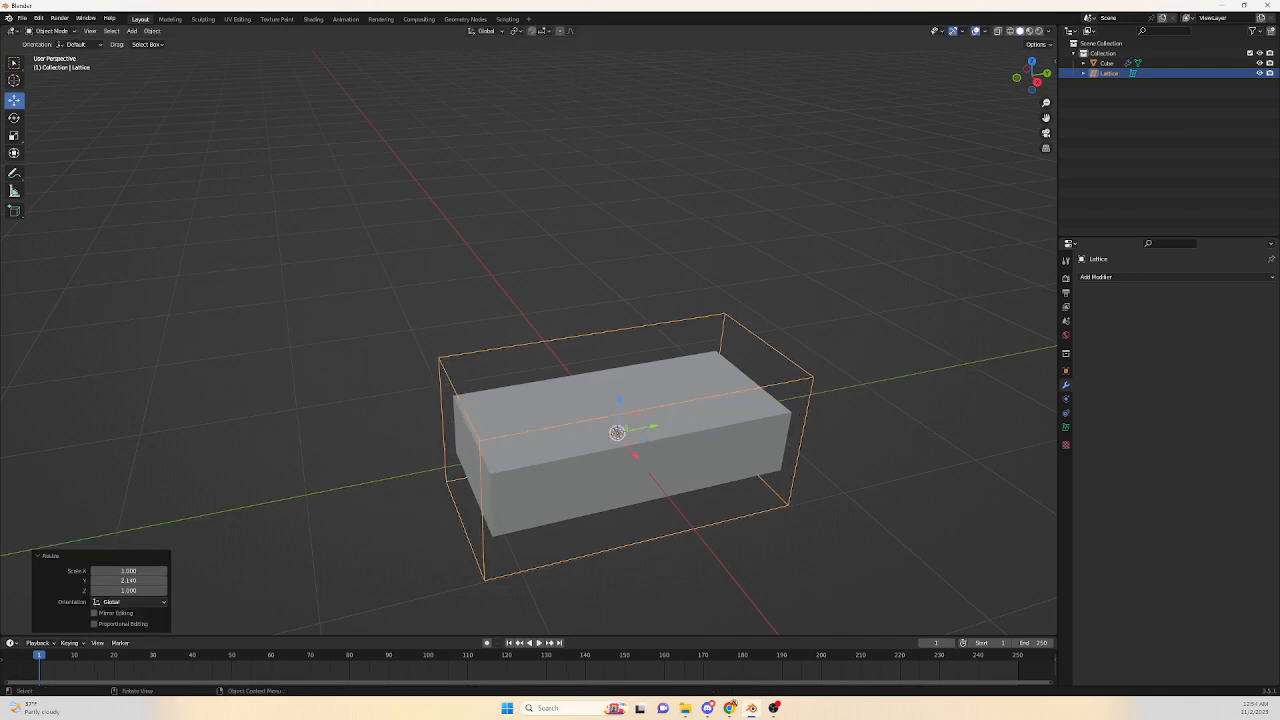
Scale the lattice along Z to about 0.518 to fit the box's height.
{"action": "middle_click_drag", "start_coordinate": [860, 400], "coordinate": [796, 396]}
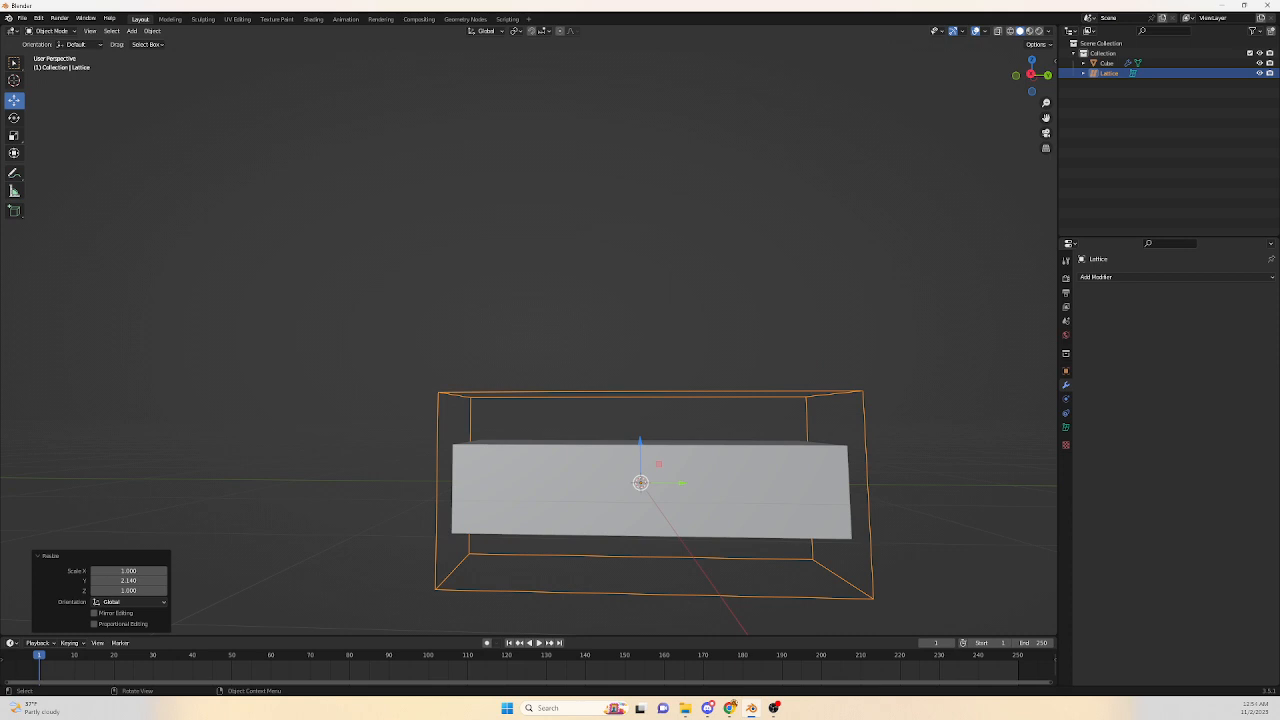
{"action": "key", "text": "s"}
{"action": "key", "text": "z"}
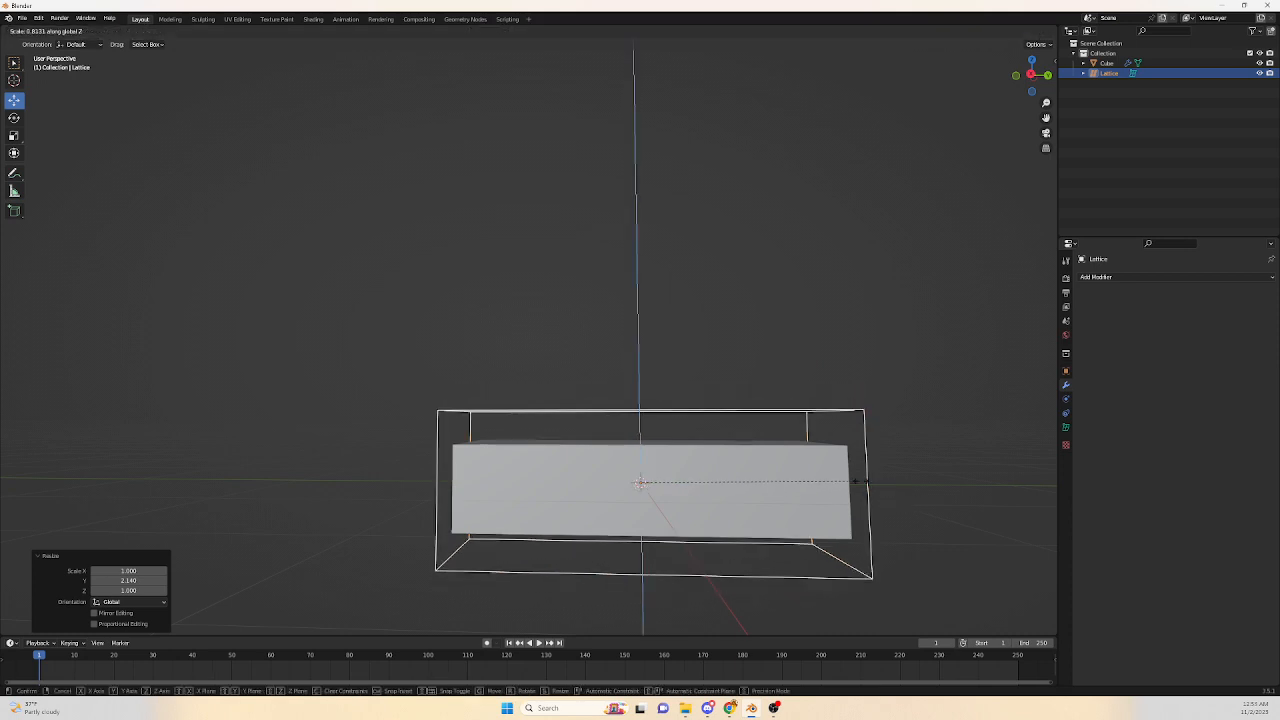
{"action": "left_click", "coordinate": [779, 461]}
{"action": "mouse_move", "coordinate": [779, 461]}
{"action": "middle_mouse_down"}
{"action": "mouse_move", "coordinate": [788, 515]}
{"action": "mouse_move", "coordinate": [777, 462]}
{"action": "middle_mouse_up"}
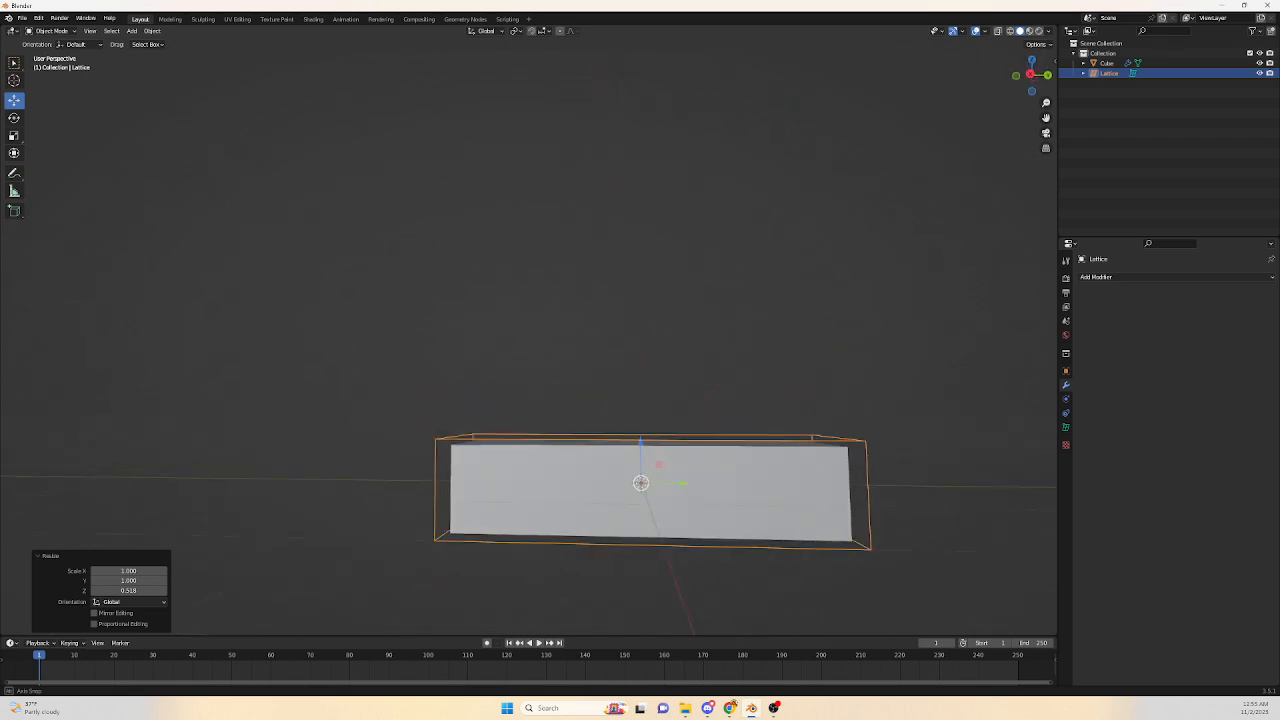
Select the box and set its Lattice modifier's Object to the Lattice.
{"action": "scroll", "coordinate": [652, 482], "scroll_direction": "down", "scroll_amount": 1}
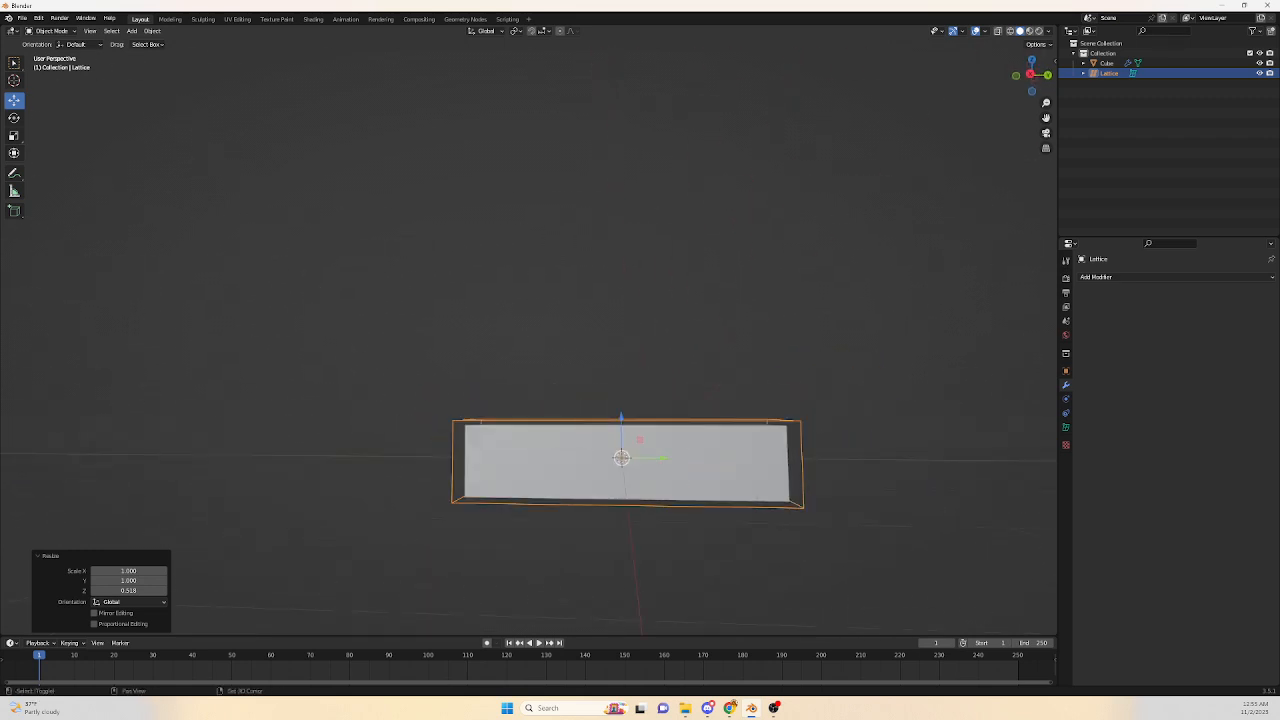
{"action": "scroll", "coordinate": [652, 482], "scroll_direction": "down", "scroll_amount": 1}
{"action": "middle_click_drag", "start_coordinate": [652, 482], "coordinate": [662, 537], "text": "shift"}
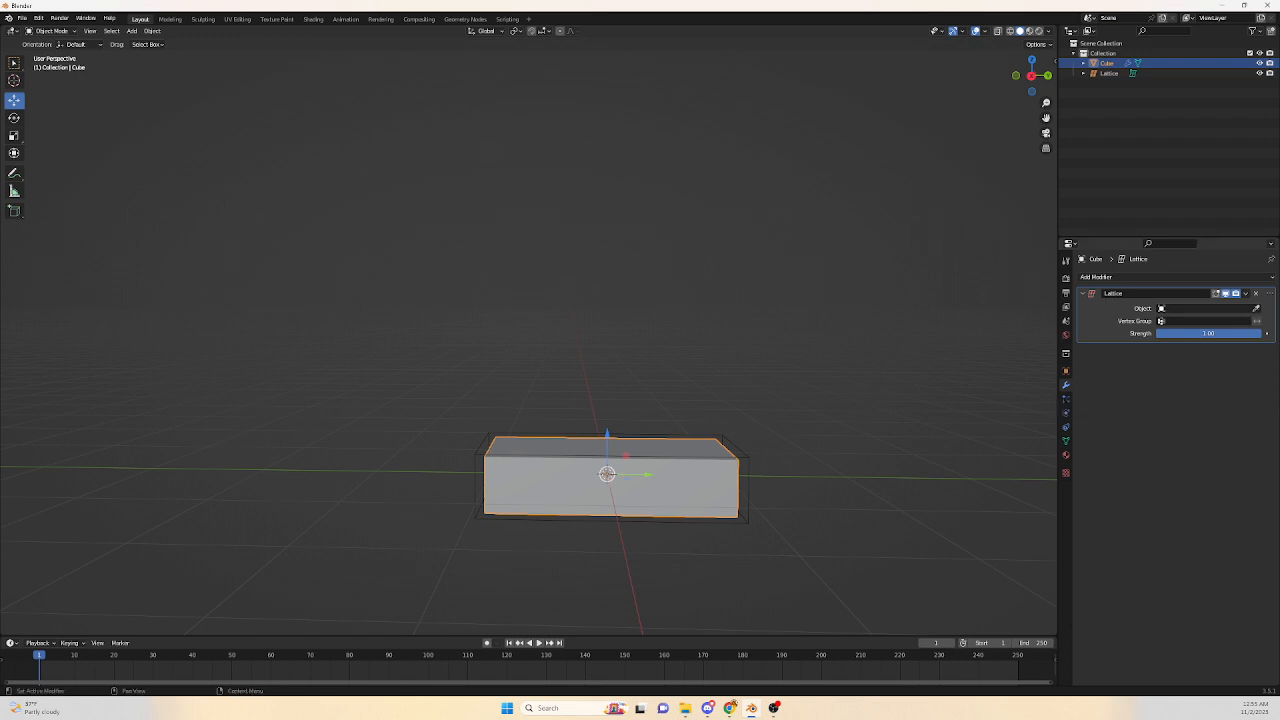
{"action": "left_click", "coordinate": [1205, 308]}
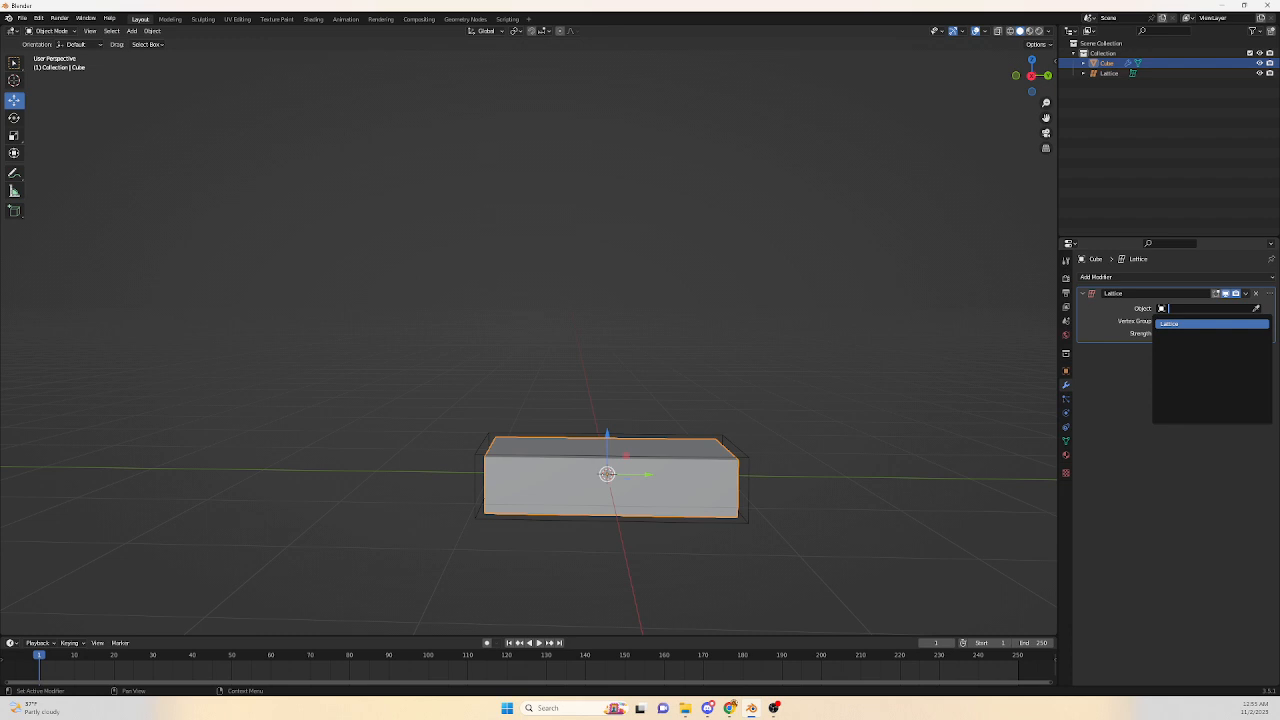
{"action": "left_click", "coordinate": [1202, 324]}
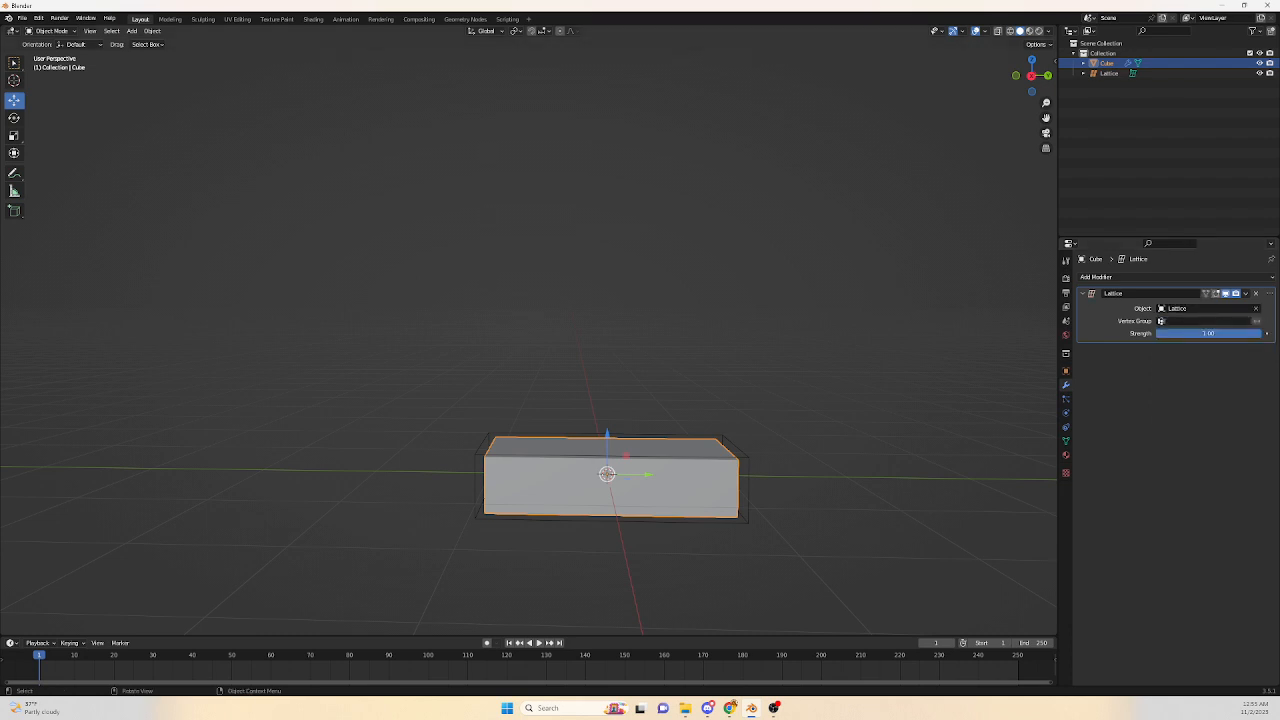
Select the lattice and set its V resolution to 5 in its object data properties.
{"action": "left_click", "coordinate": [748, 472]}
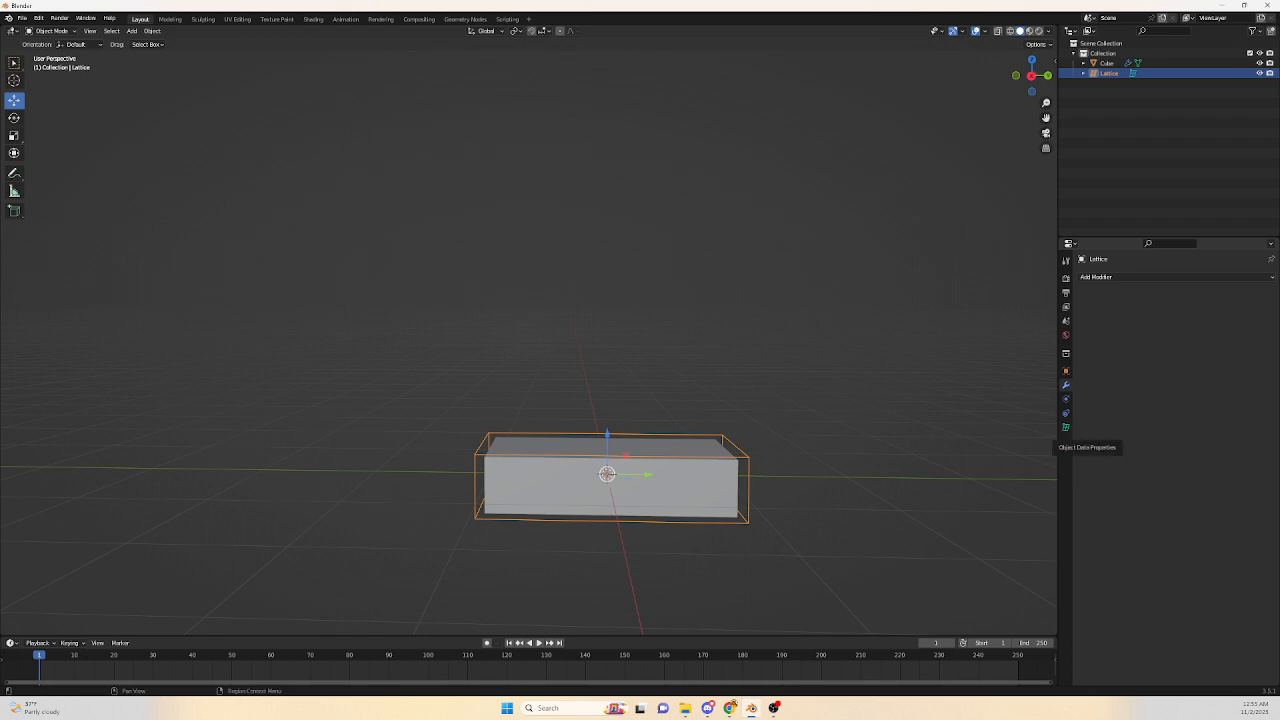
{"action": "left_click", "coordinate": [1065, 427]}
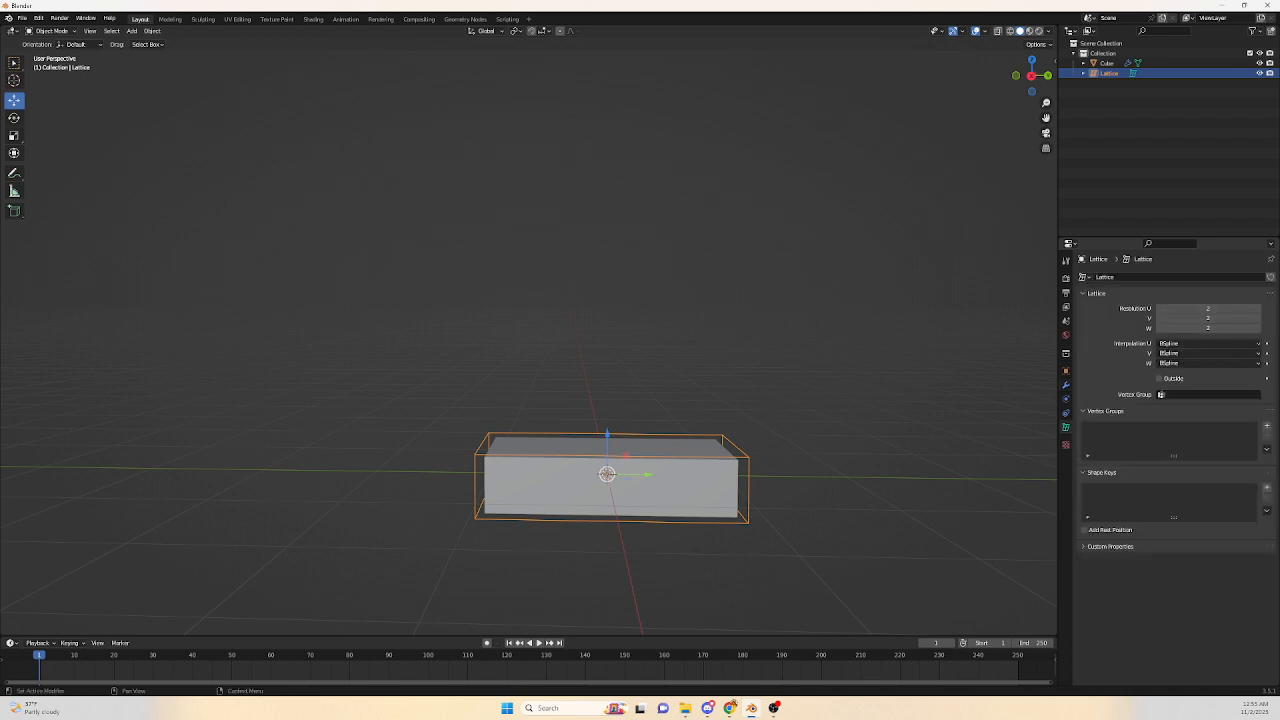
{"action": "left_click", "coordinate": [1258, 308]}
{"action": "left_click", "coordinate": [1258, 318]}
{"action": "left_click", "coordinate": [1258, 318]}
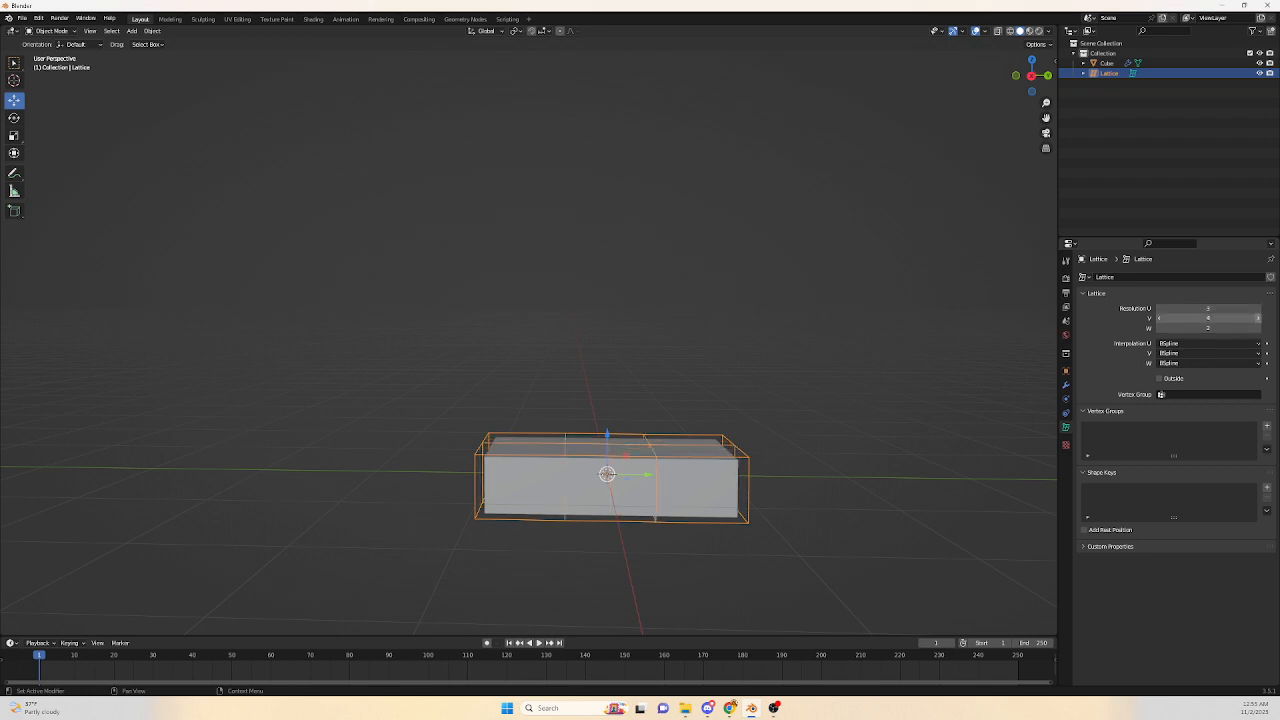
{"action": "left_click", "coordinate": [1258, 318]}
Switch the lattice into Edit Mode.
{"action": "middle_click_drag", "start_coordinate": [600, 400], "coordinate": [527, 436]}
{"action": "scroll", "coordinate": [600, 450], "scroll_direction": "up", "scroll_amount": 2}
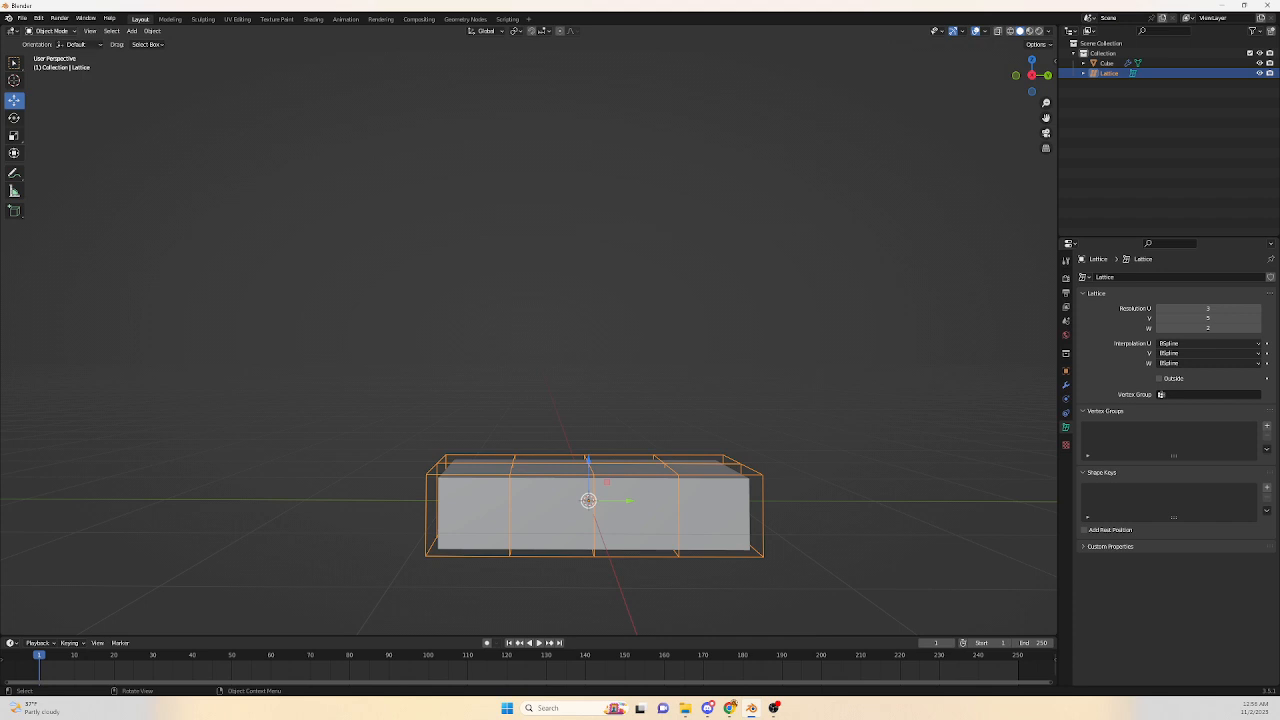
{"action": "left_click", "coordinate": [52, 31]}
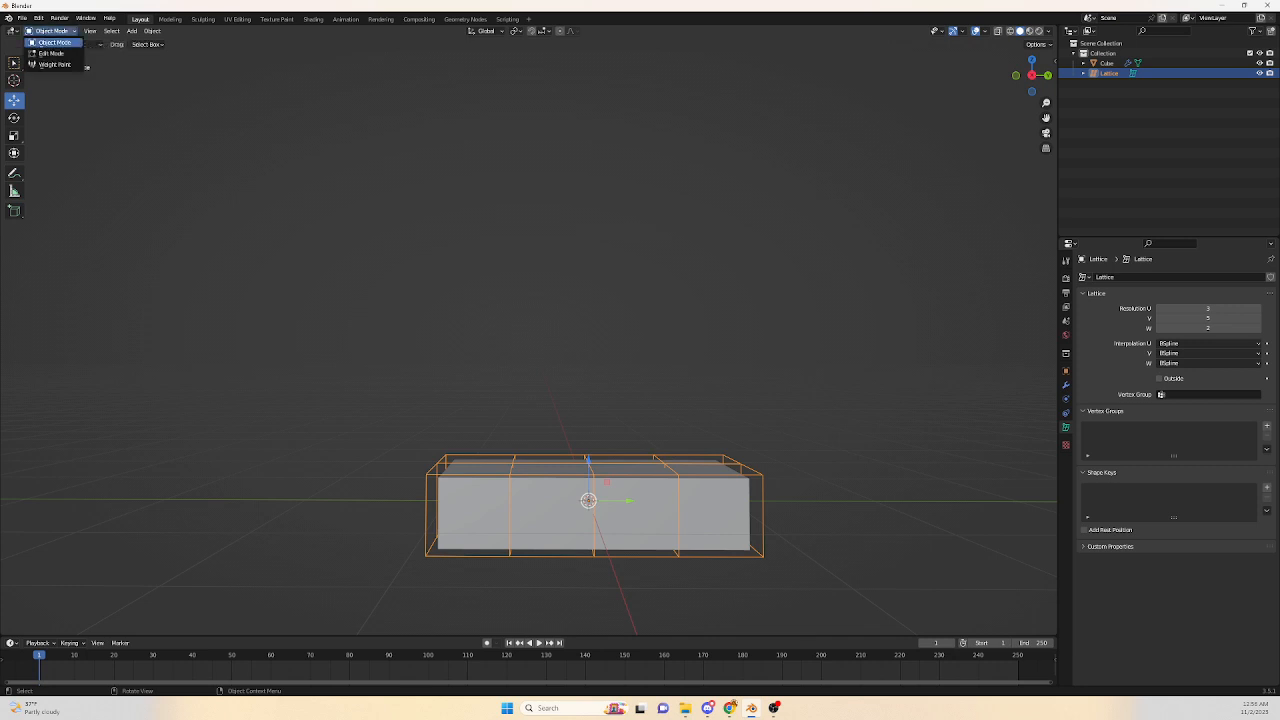
{"action": "left_click", "coordinate": [50, 47]}
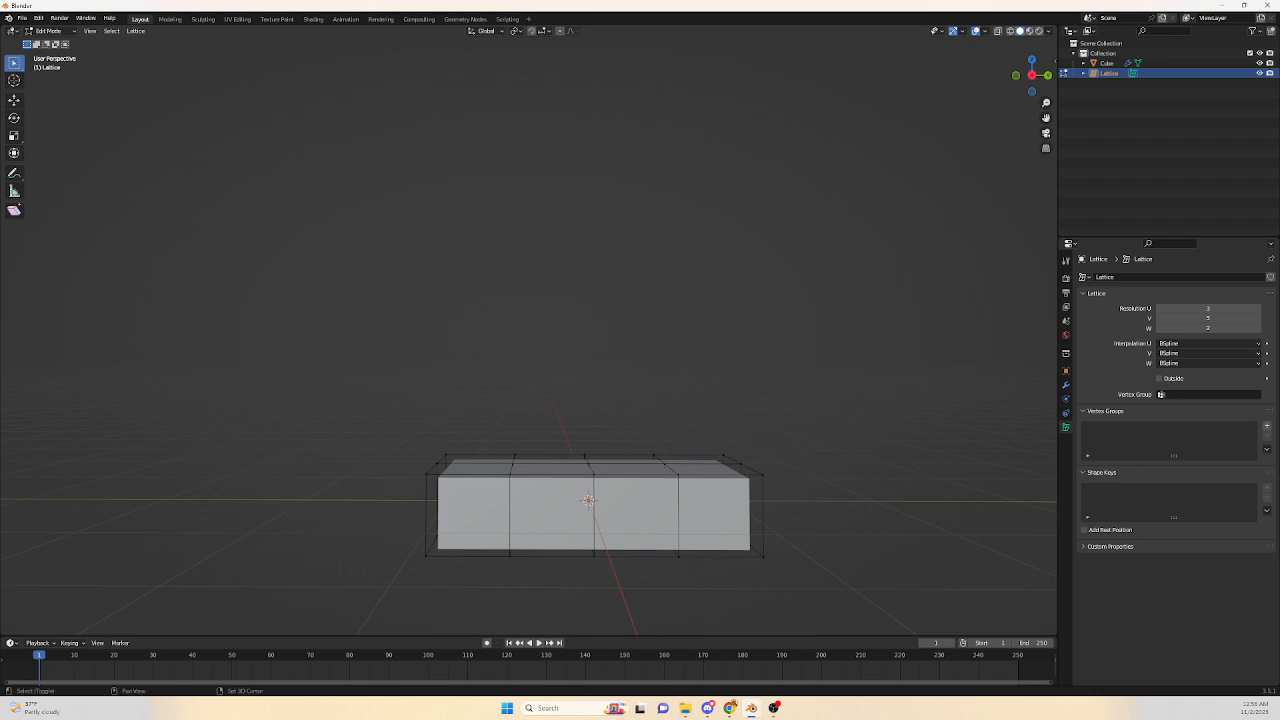
In right orthographic view, select the lattice's middle column of points and move them up about 0.35 m.
{"action": "middle_click_drag", "start_coordinate": [590, 440], "coordinate": [561, 420], "text": "shift"}
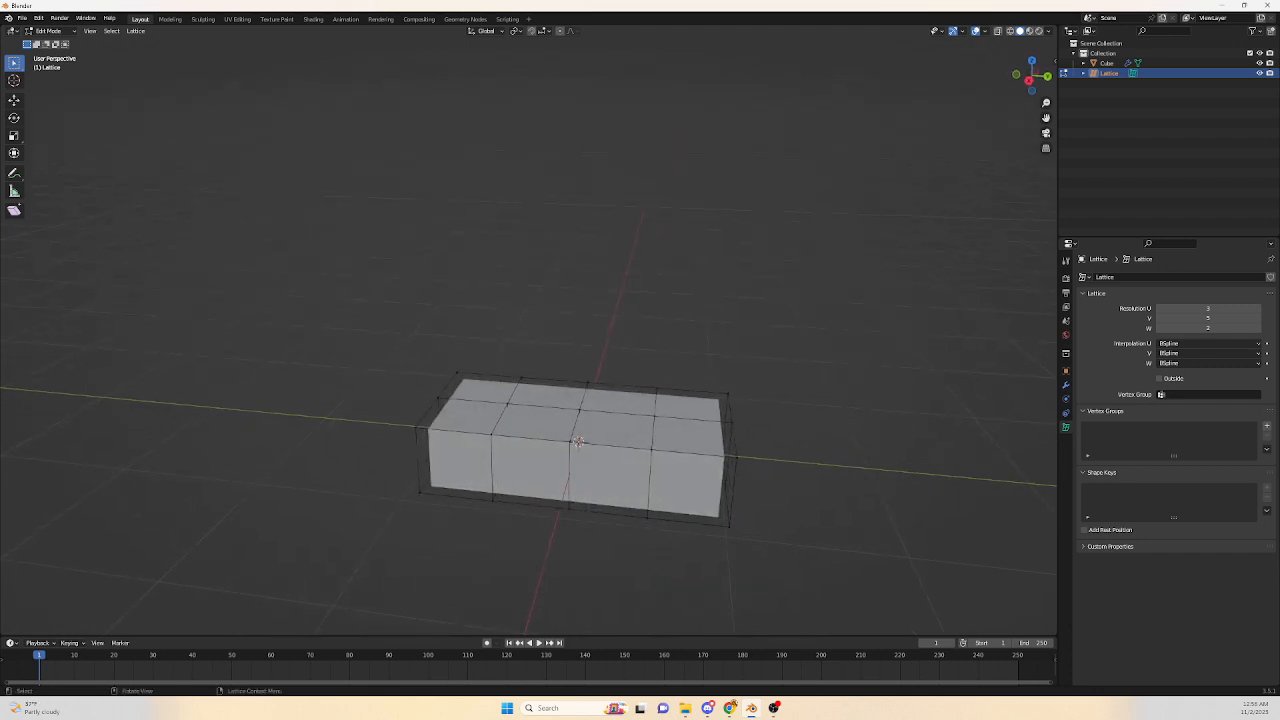
{"action": "mouse_move", "coordinate": [578, 441]}
{"action": "middle_mouse_down"}
{"action": "mouse_move", "coordinate": [580, 425]}
{"action": "mouse_move", "coordinate": [582, 453]}
{"action": "middle_mouse_up"}
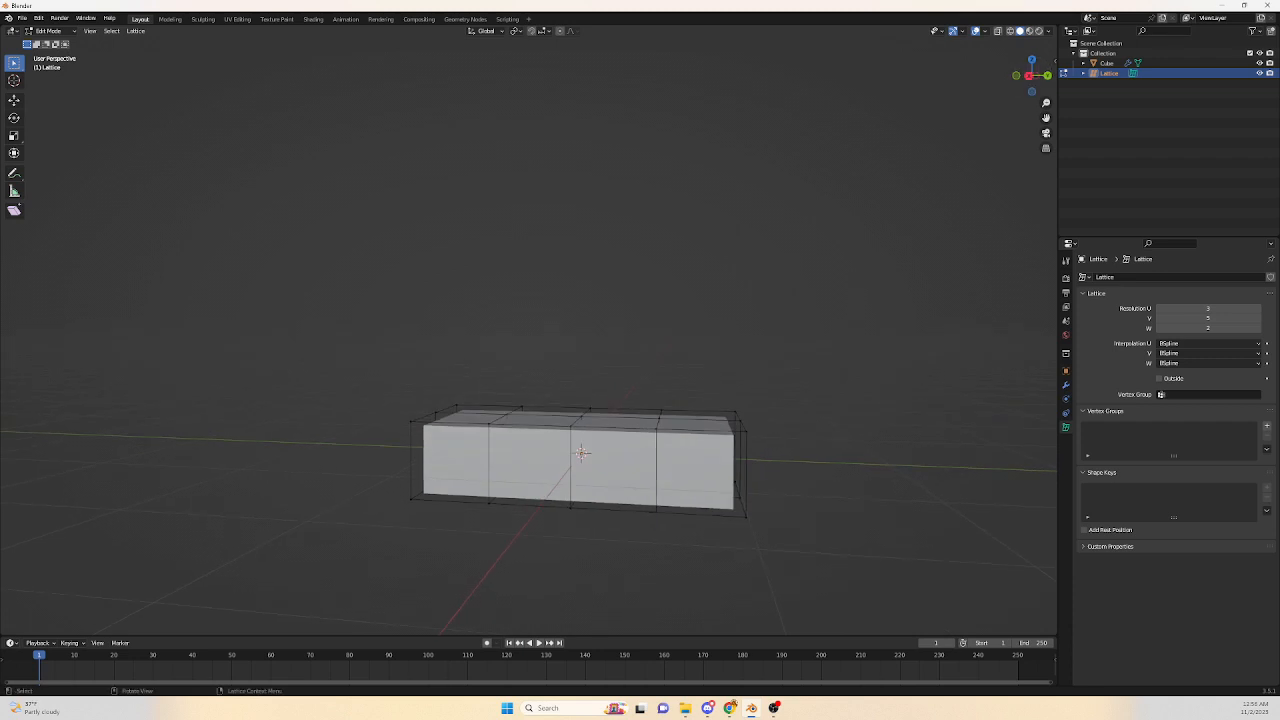
{"action": "left_click", "coordinate": [1029, 75]}
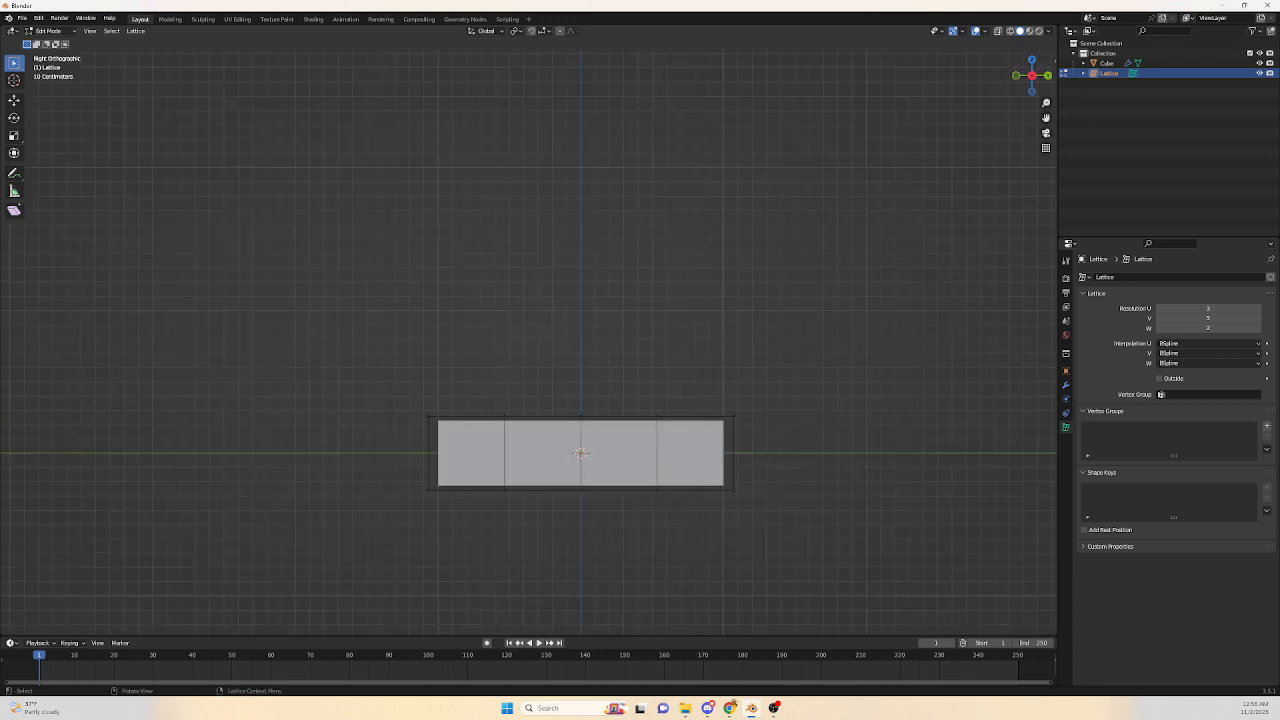
{"action": "left_click_drag", "start_coordinate": [545, 368], "coordinate": [626, 566]}
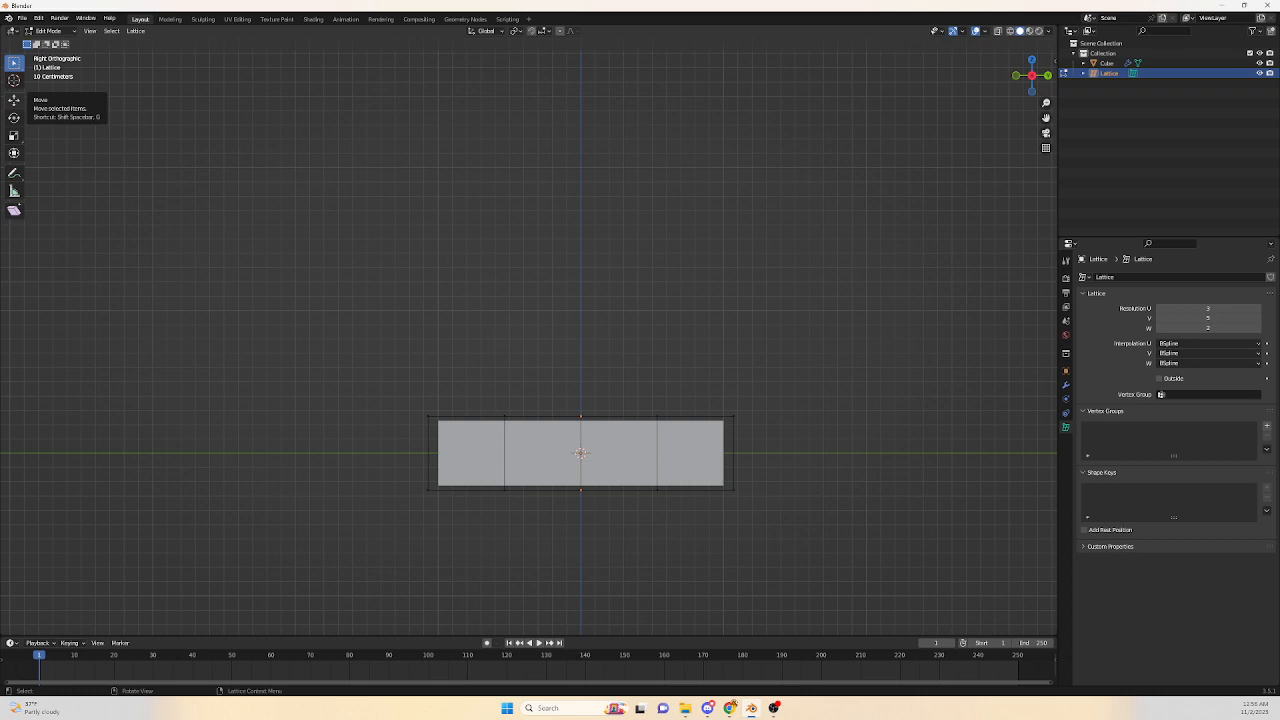
{"action": "left_click", "coordinate": [14, 100]}
{"action": "left_click_drag", "start_coordinate": [558, 369], "coordinate": [611, 541]}
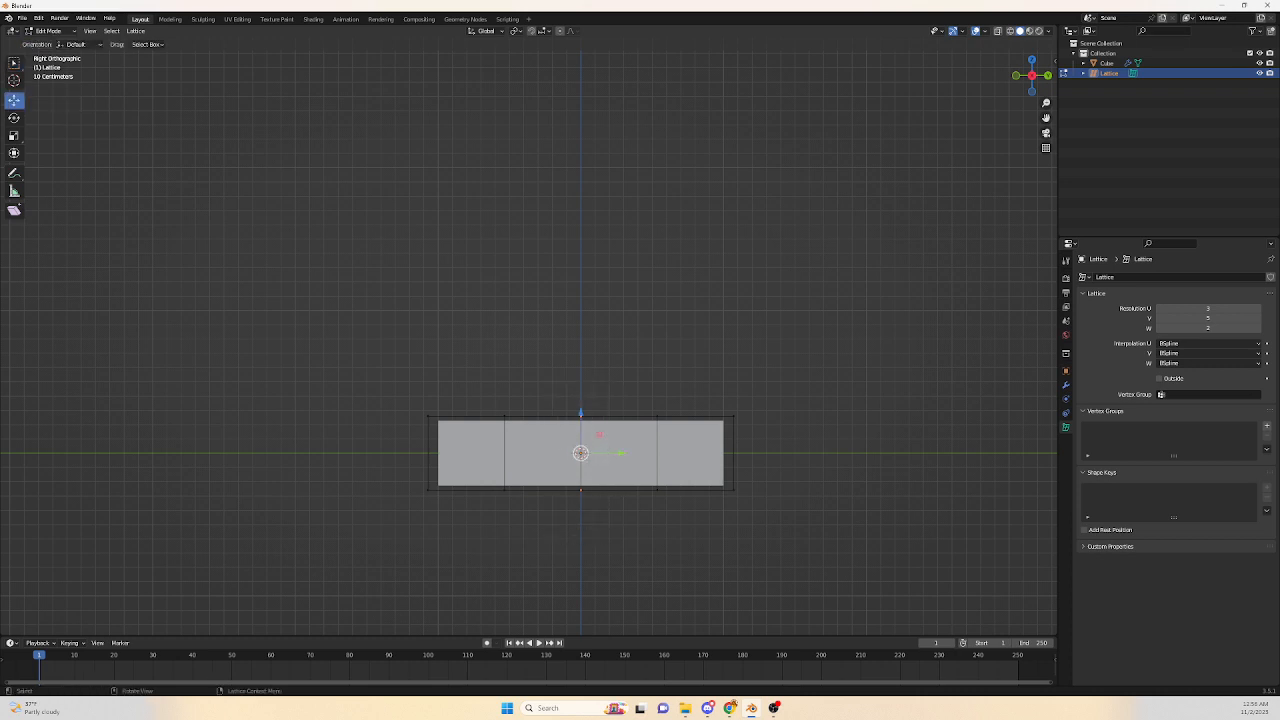
{"action": "left_click_drag", "start_coordinate": [581, 412], "coordinate": [580, 359]}
{"action": "key", "text": "Return"}
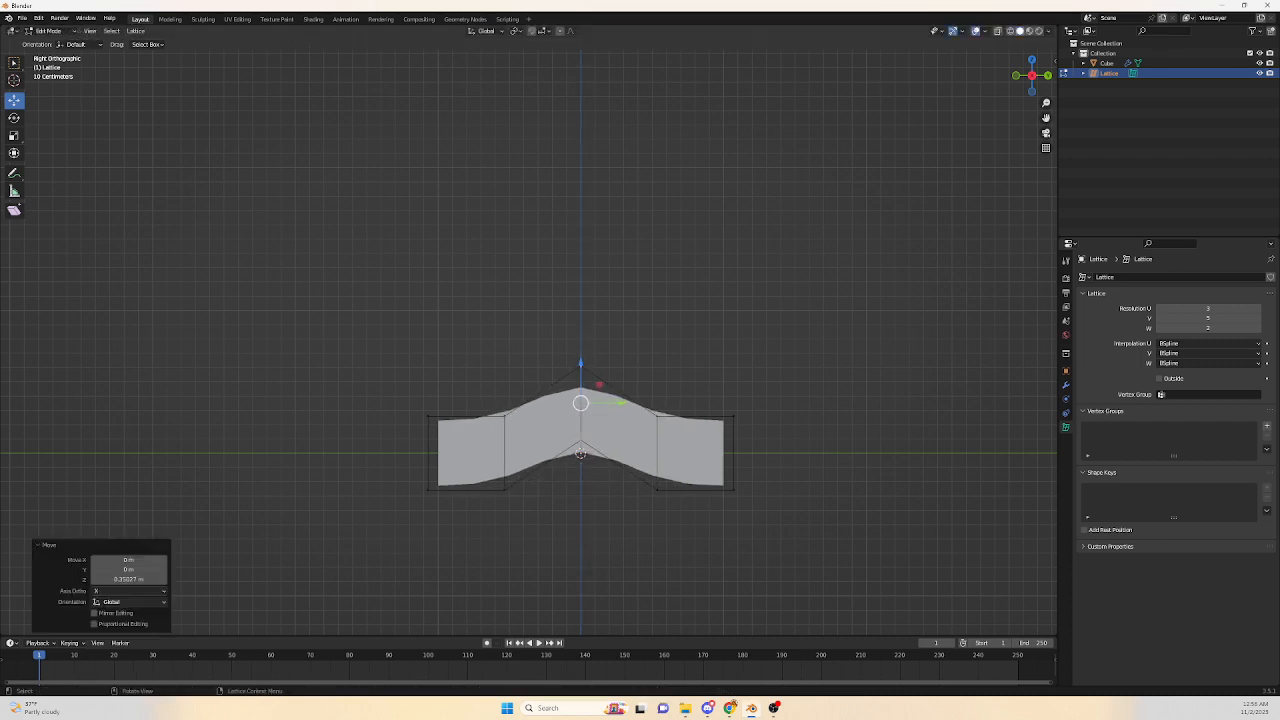
Select both end columns of lattice points and move them down to bend the box into an arch.
{"action": "left_click_drag", "start_coordinate": [408, 390], "coordinate": [464, 520]}
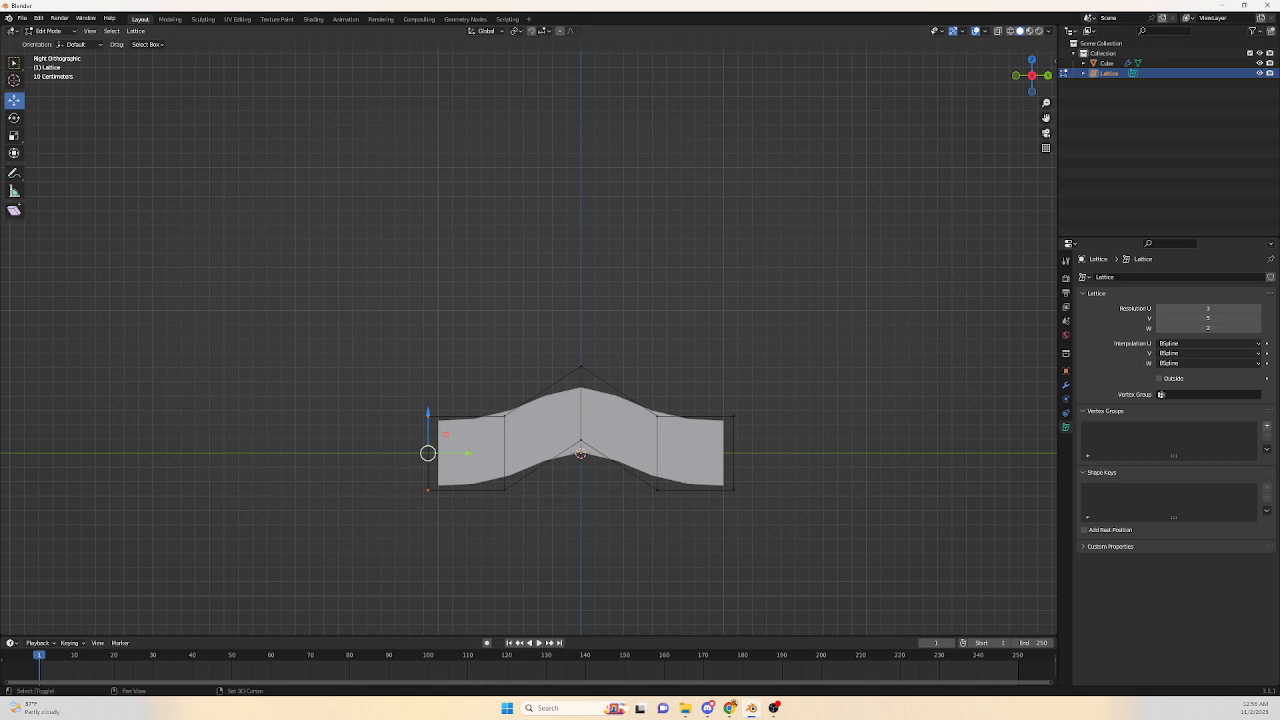
{"action": "left_click_drag", "start_coordinate": [708, 380], "coordinate": [778, 522], "text": "shift"}
{"action": "left_click_drag", "start_coordinate": [580, 415], "coordinate": [580, 485]}
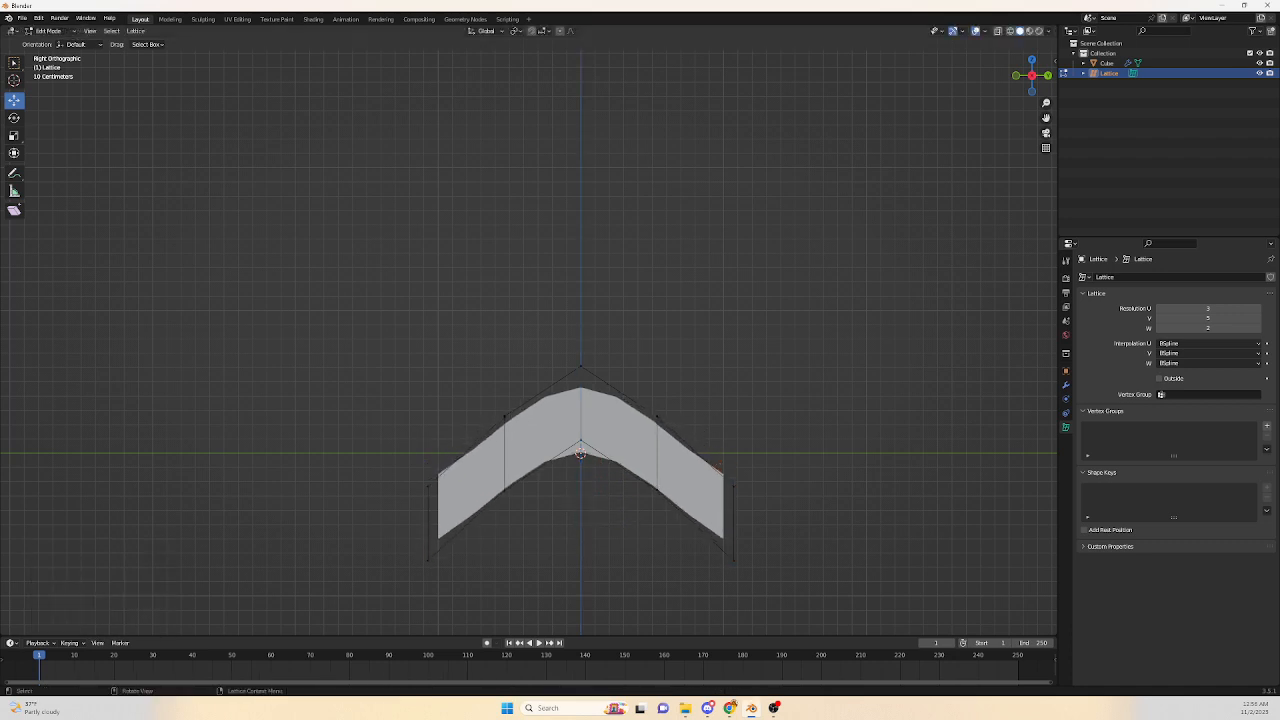
Select the left end column of lattice points, rotate them -90° about X, then rotate them back 90°.
{"action": "left_click_drag", "start_coordinate": [406, 442], "coordinate": [462, 592]}
{"action": "key", "text": "r"}
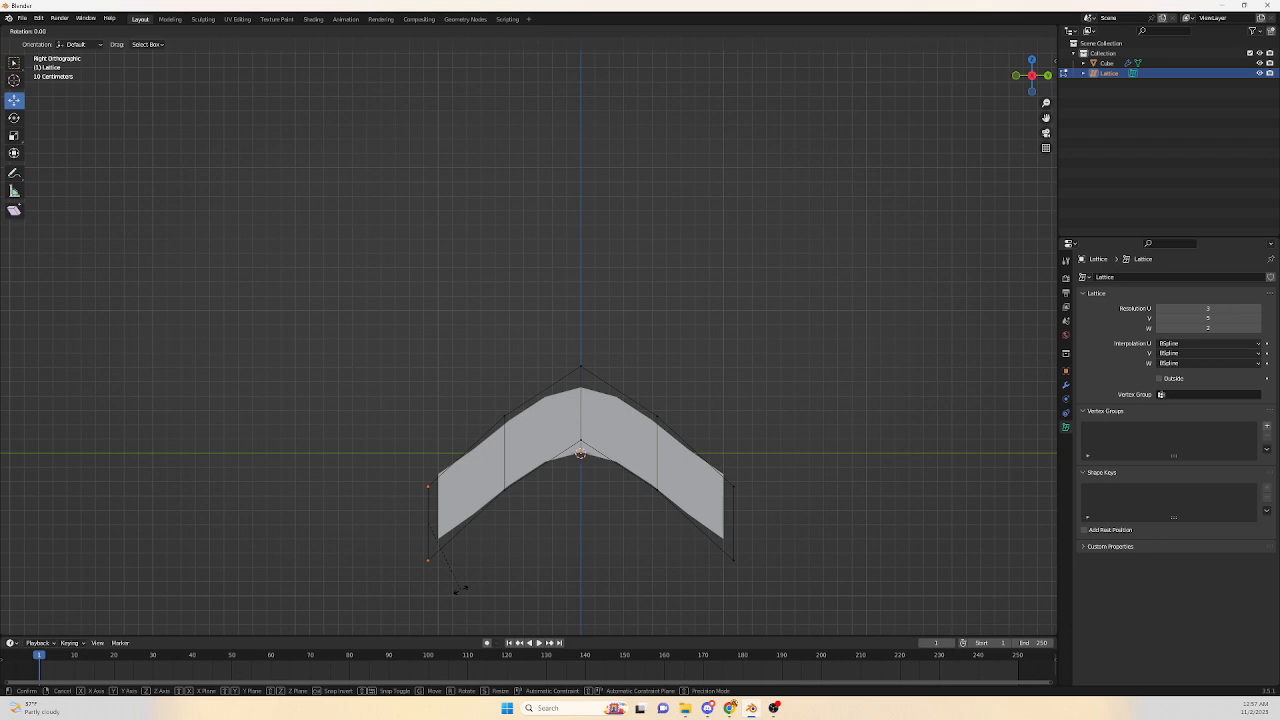
{"action": "key", "text": "x"}
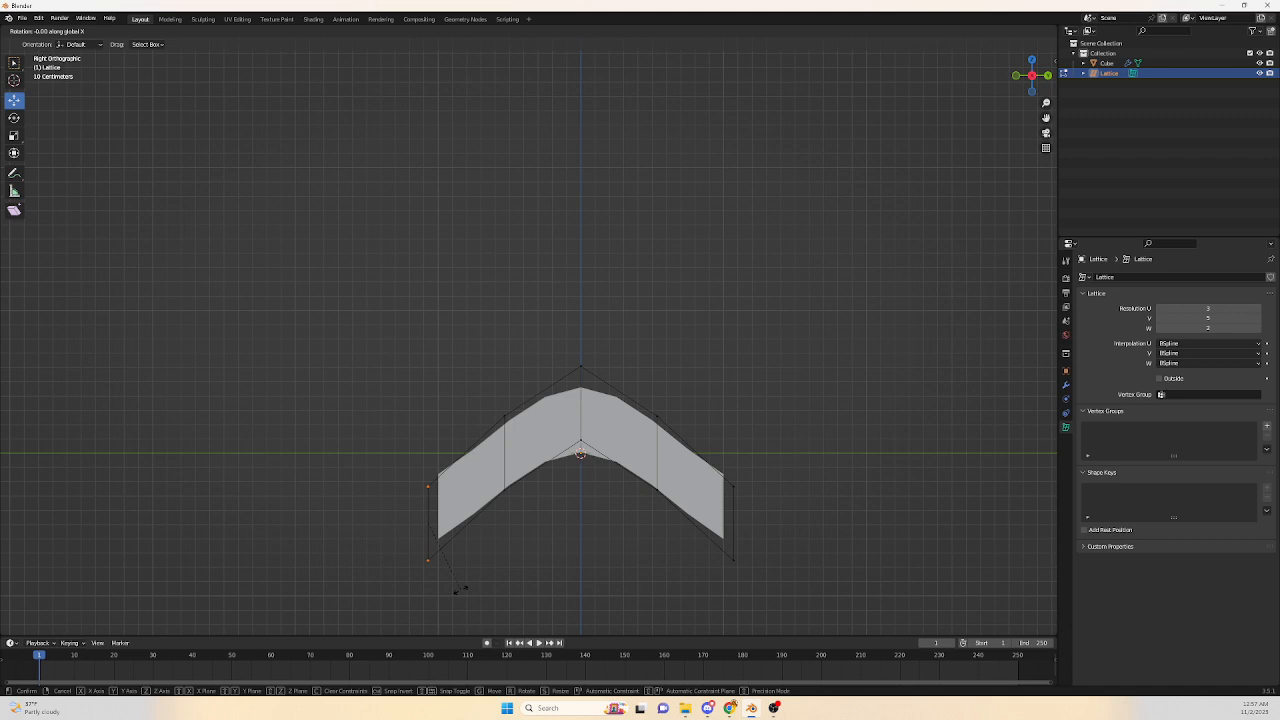
{"action": "type", "text": "-90"}
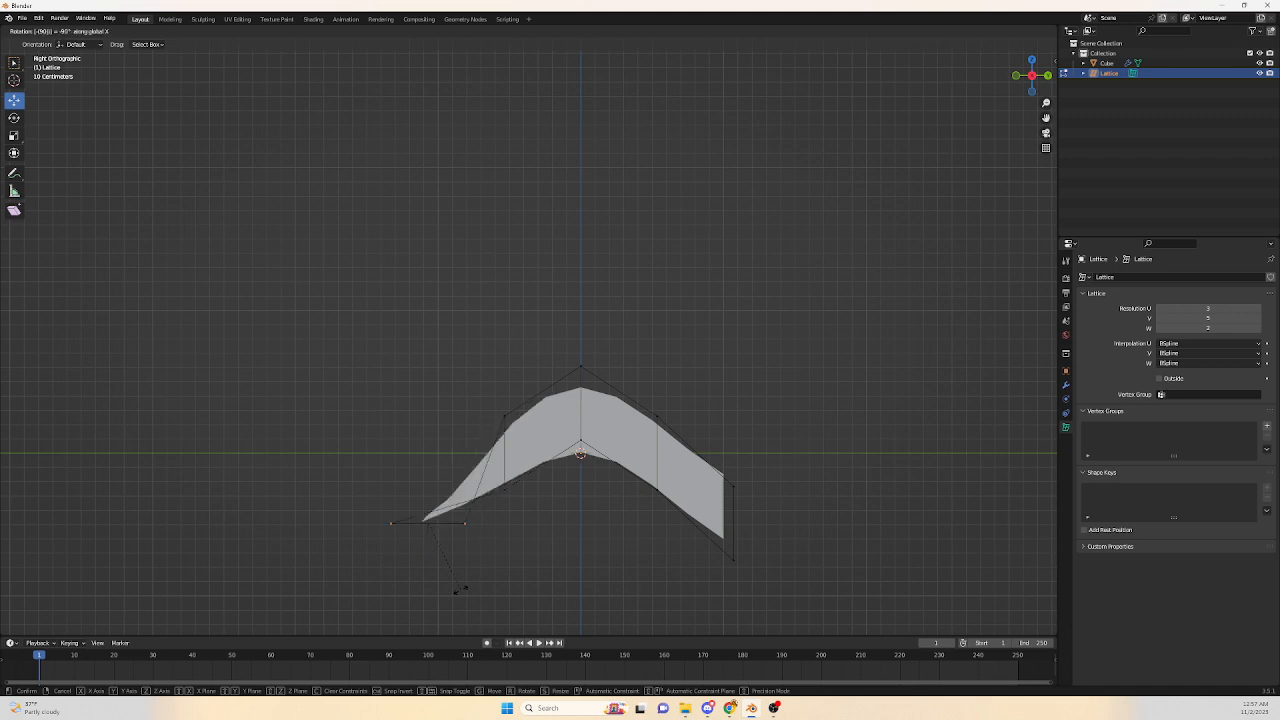
{"action": "key", "text": "Return"}
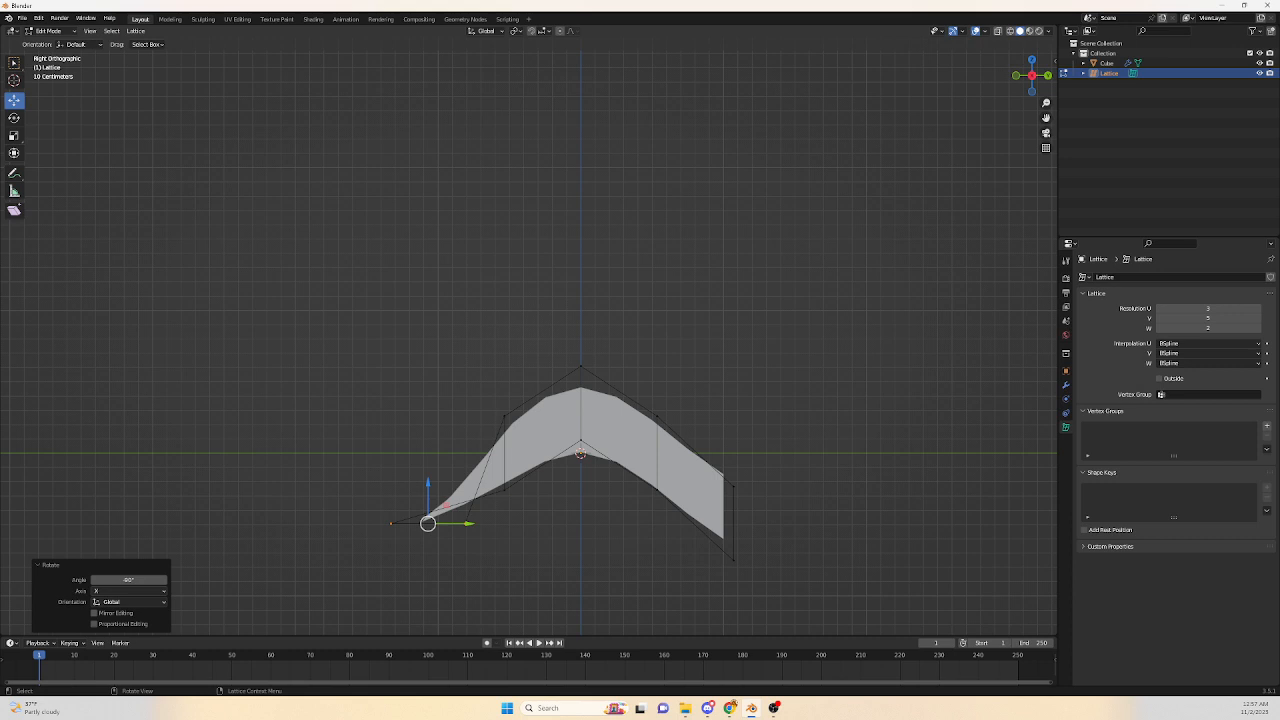
{"action": "key", "text": "r"}
{"action": "key", "text": "x"}
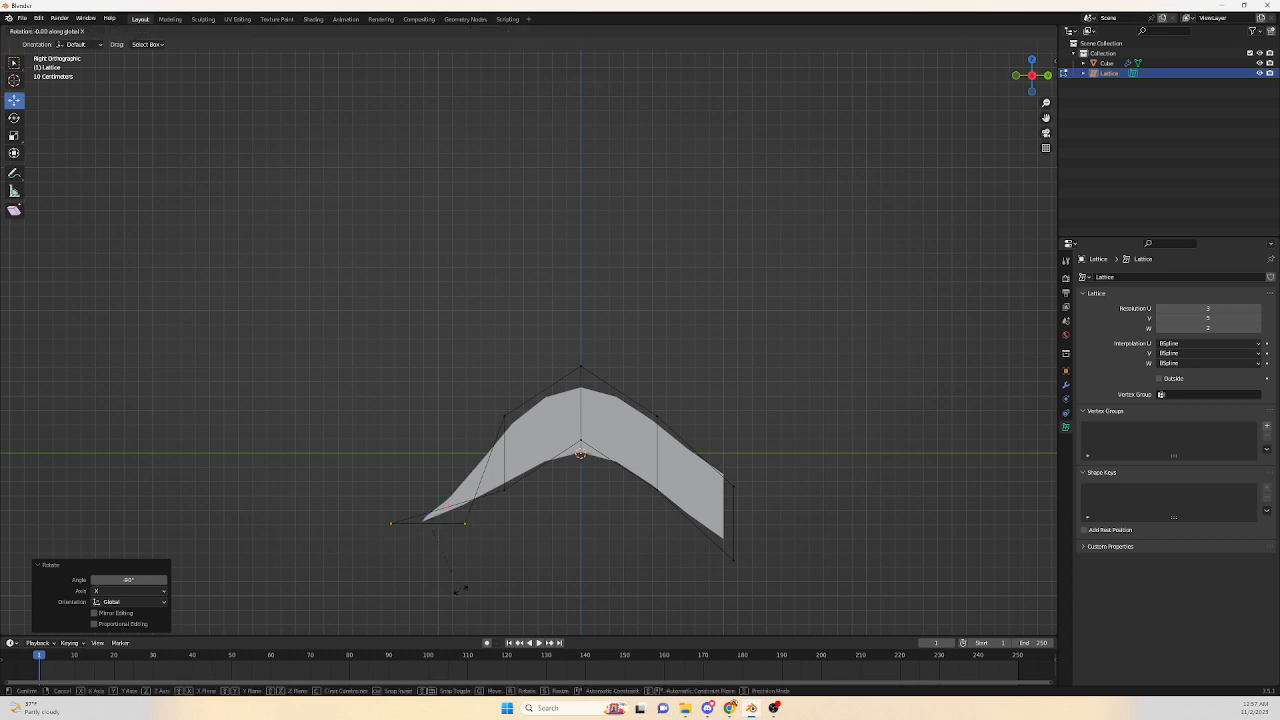
{"action": "type", "text": "90"}
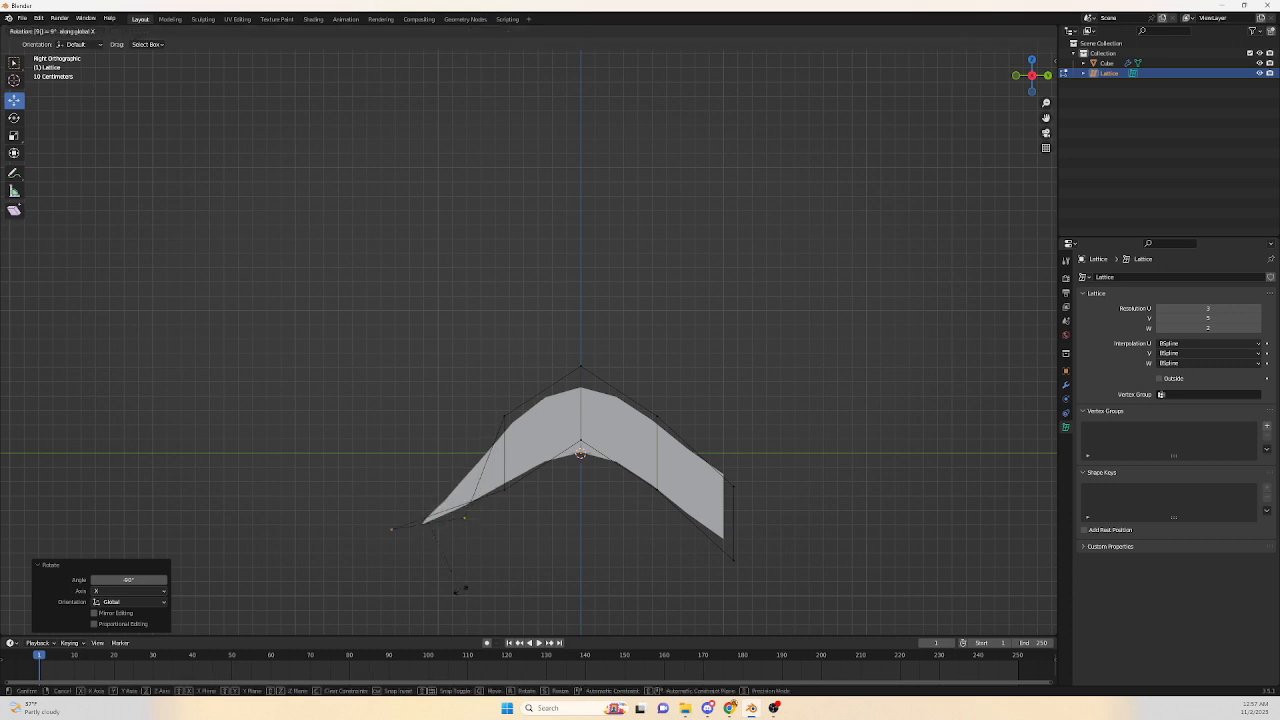
{"action": "key", "text": "Return"}
Rotate the selected left end lattice points 90° about the X axis.
{"action": "type", "text": "rx"}
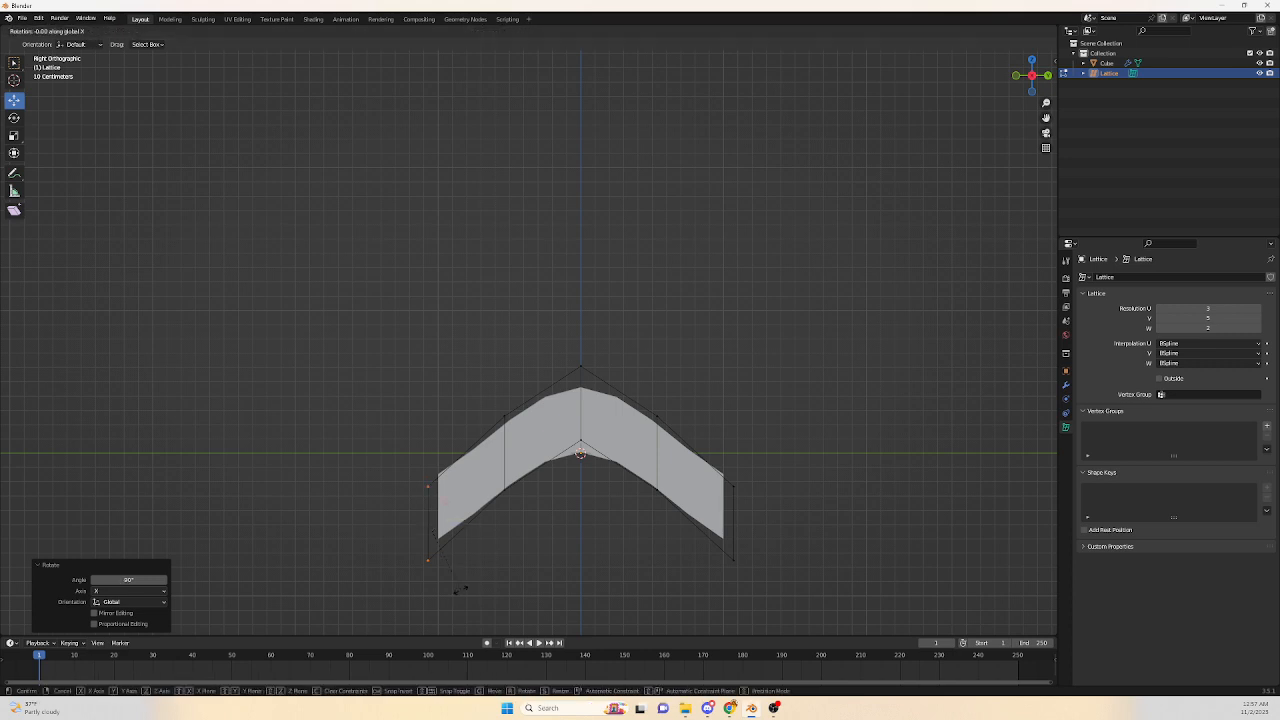
{"action": "type", "text": "90"}
{"action": "key", "text": "Return"}
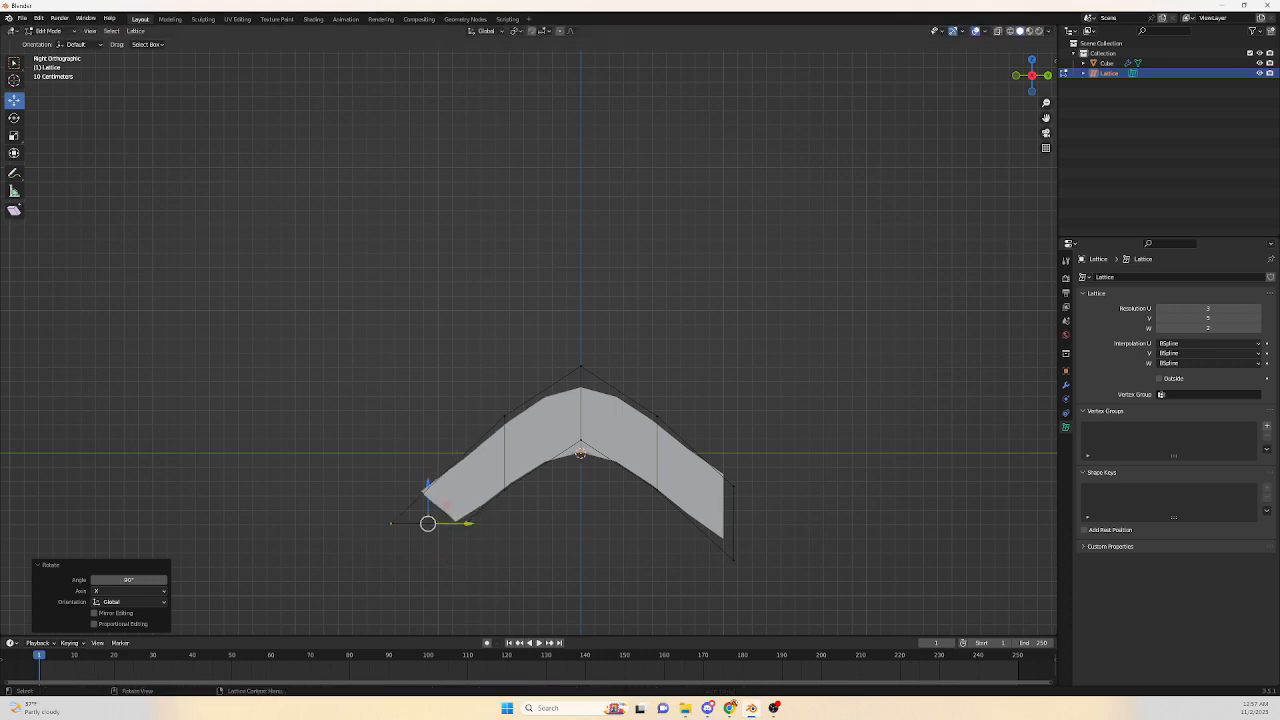
Select the right end column of lattice points and rotate them 90° about the X axis.
{"action": "left_click_drag", "start_coordinate": [708, 458], "coordinate": [792, 600]}
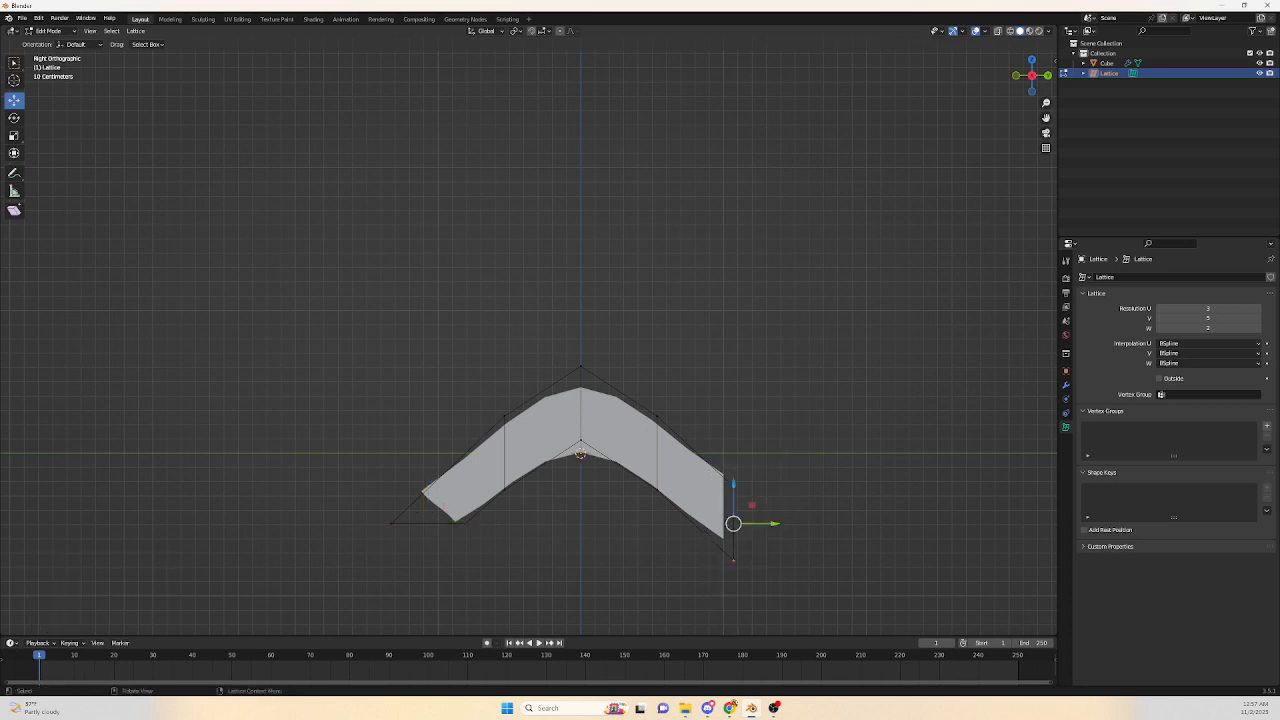
{"action": "type", "text": "r"}
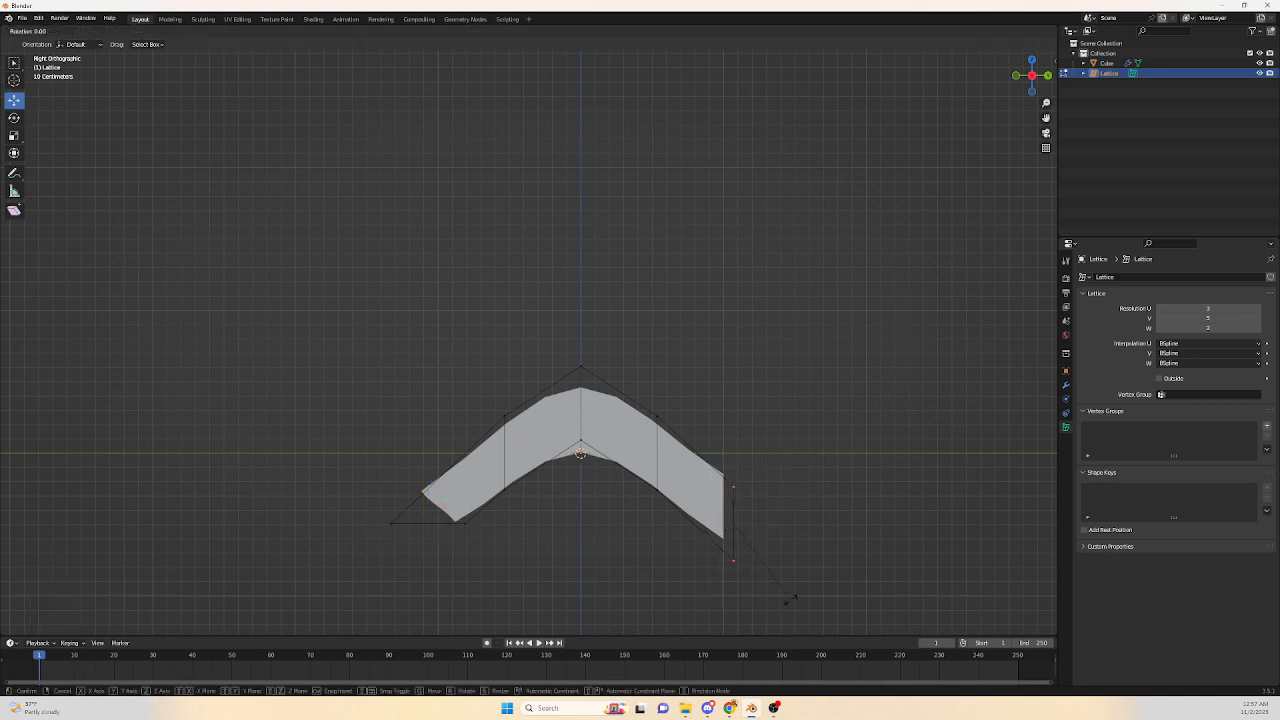
{"action": "type", "text": "x"}
{"action": "type", "text": "90"}
{"action": "key", "text": "Return"}
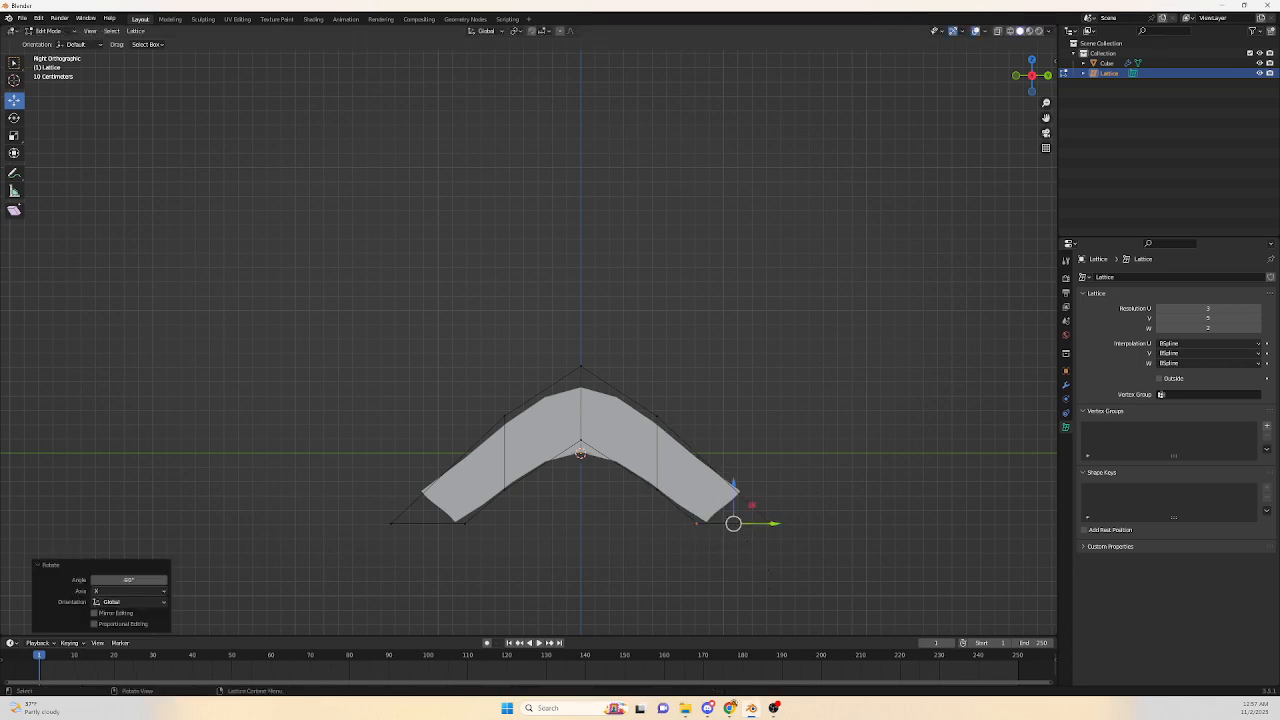
Select the two inner bottom lattice points and scale them along Y to about 0.55.
{"action": "left_click_drag", "start_coordinate": [442, 513], "coordinate": [720, 564]}
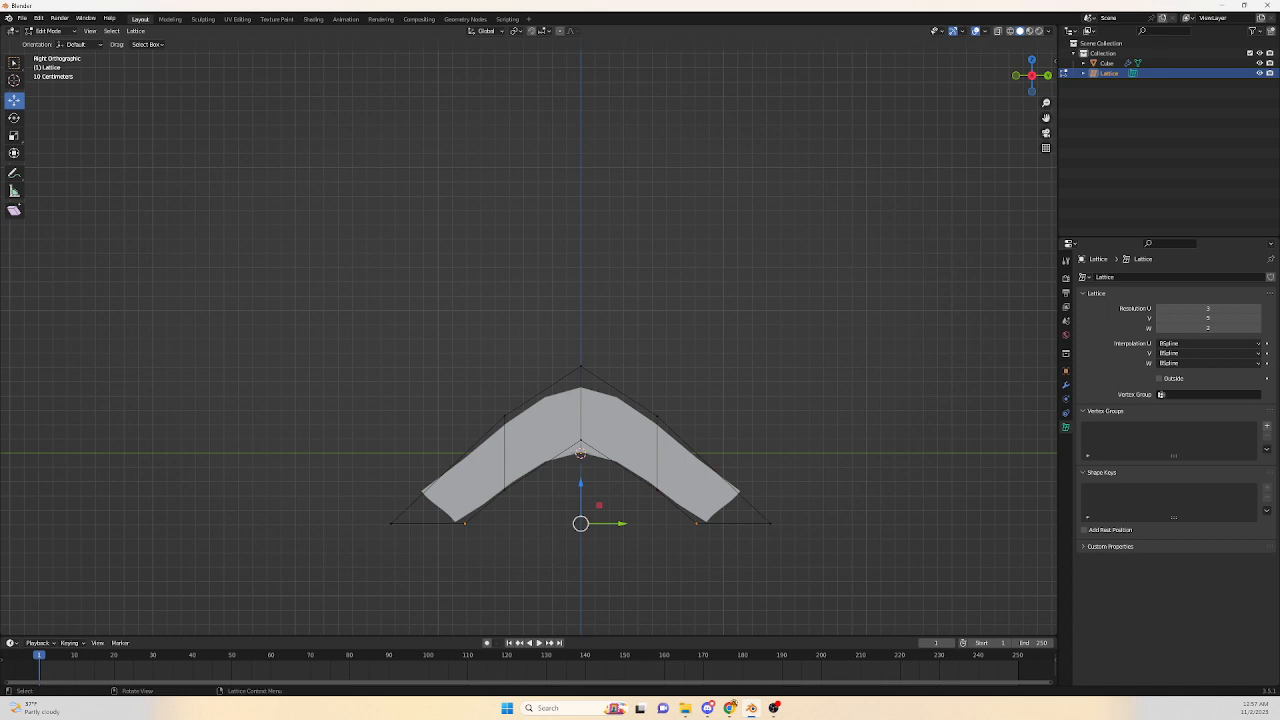
{"action": "key", "text": "s"}
{"action": "key", "text": "y"}
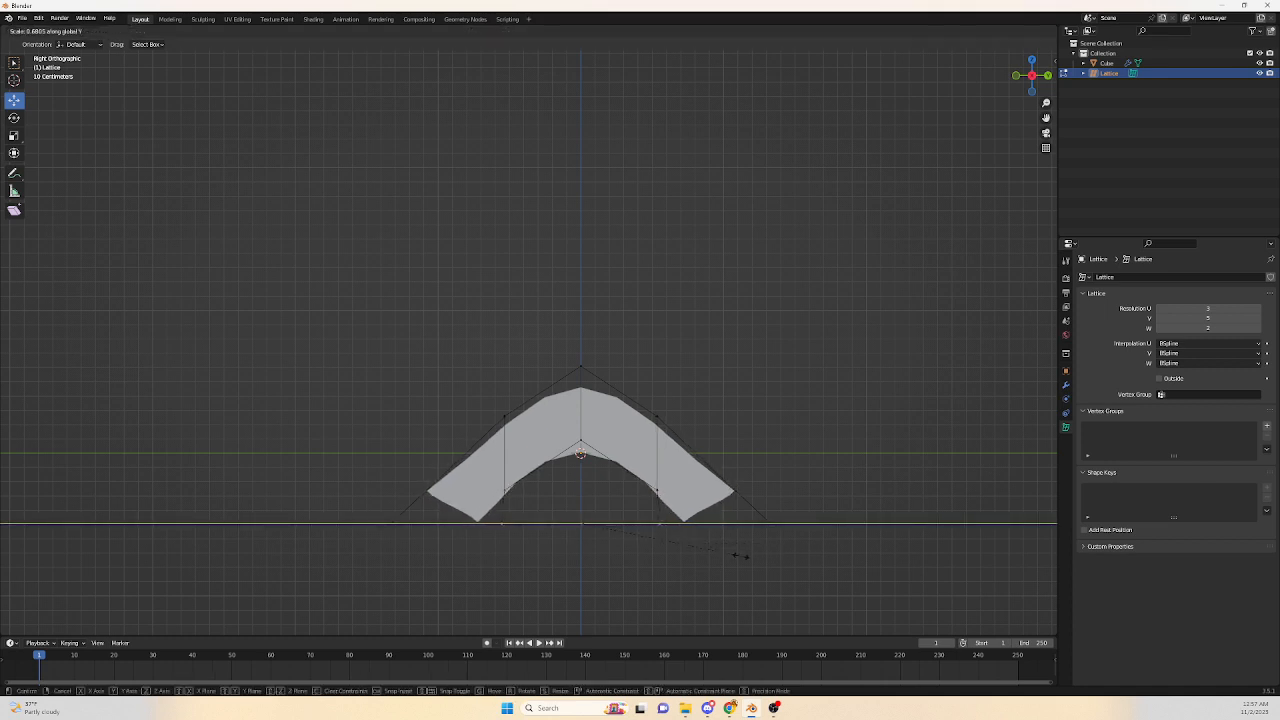
{"action": "left_click", "coordinate": [714, 557]}
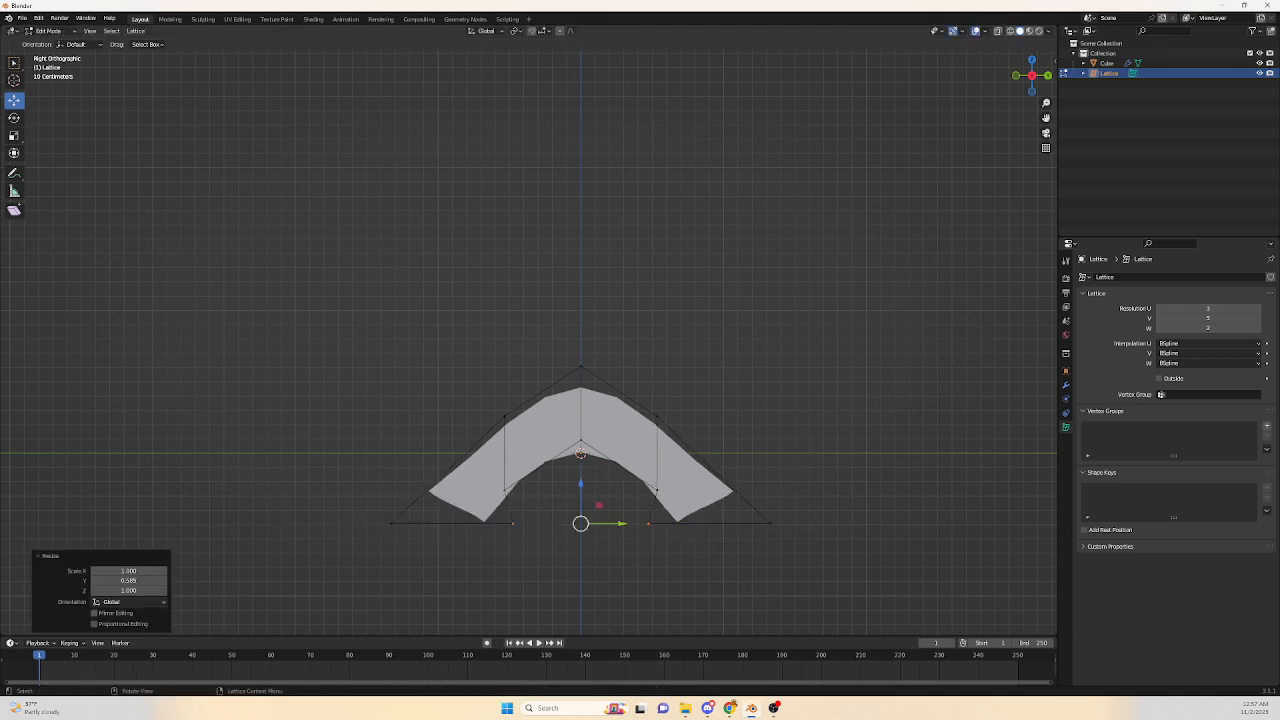
Select both outer bottom corner points of the lattice and move them down about 0.31 m along Z.
{"action": "left_click_drag", "start_coordinate": [364, 504], "coordinate": [430, 568]}
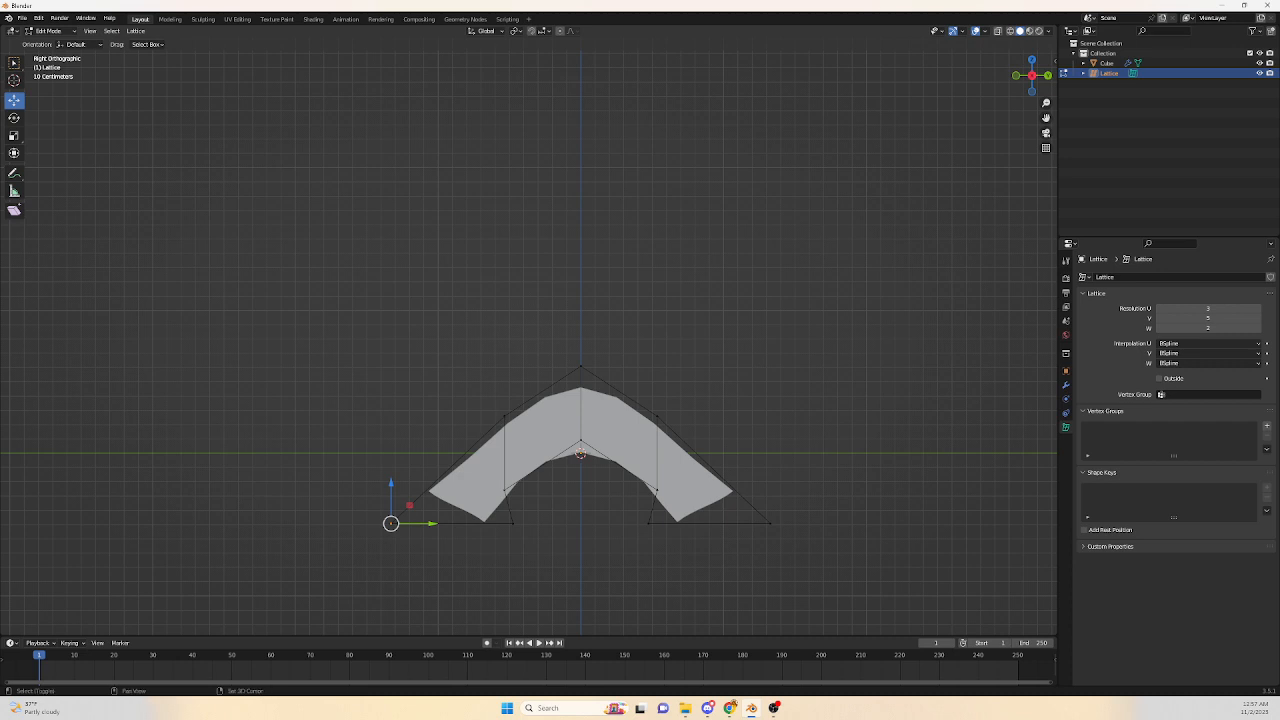
{"action": "left_click_drag", "start_coordinate": [740, 486], "coordinate": [802, 572], "text": "shift"}
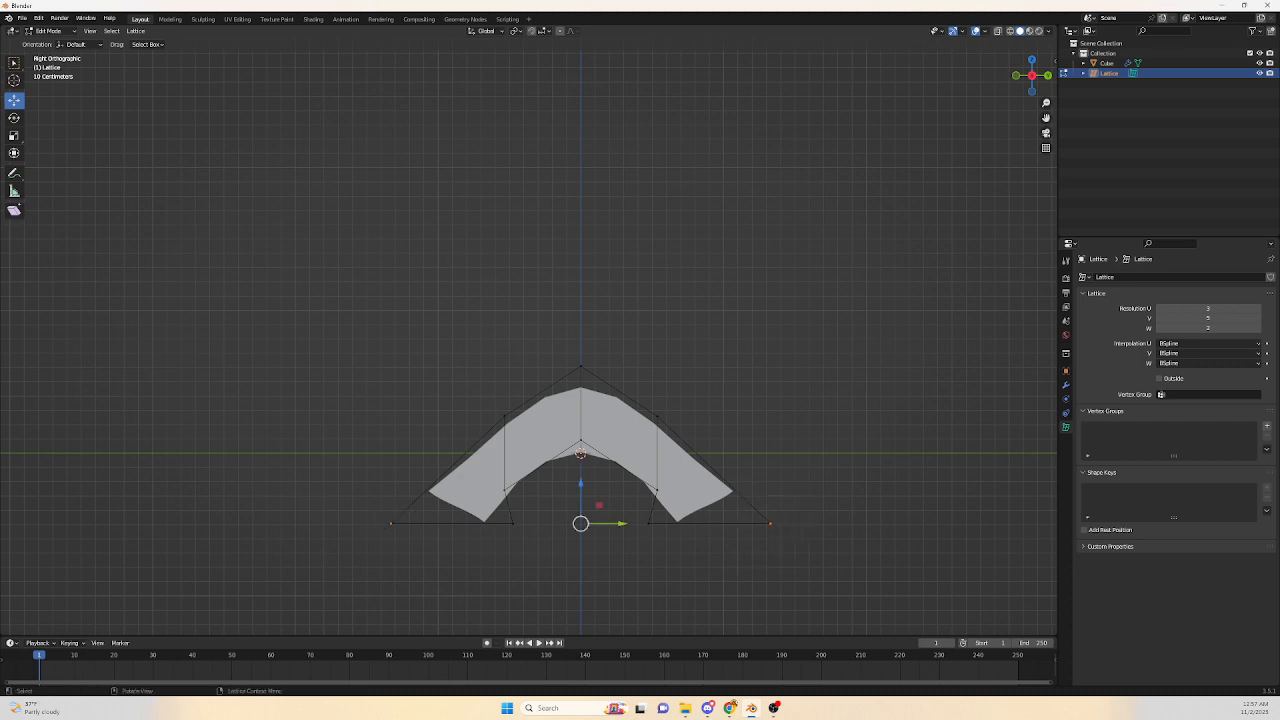
{"action": "key", "text": "g"}
{"action": "key", "text": "z"}
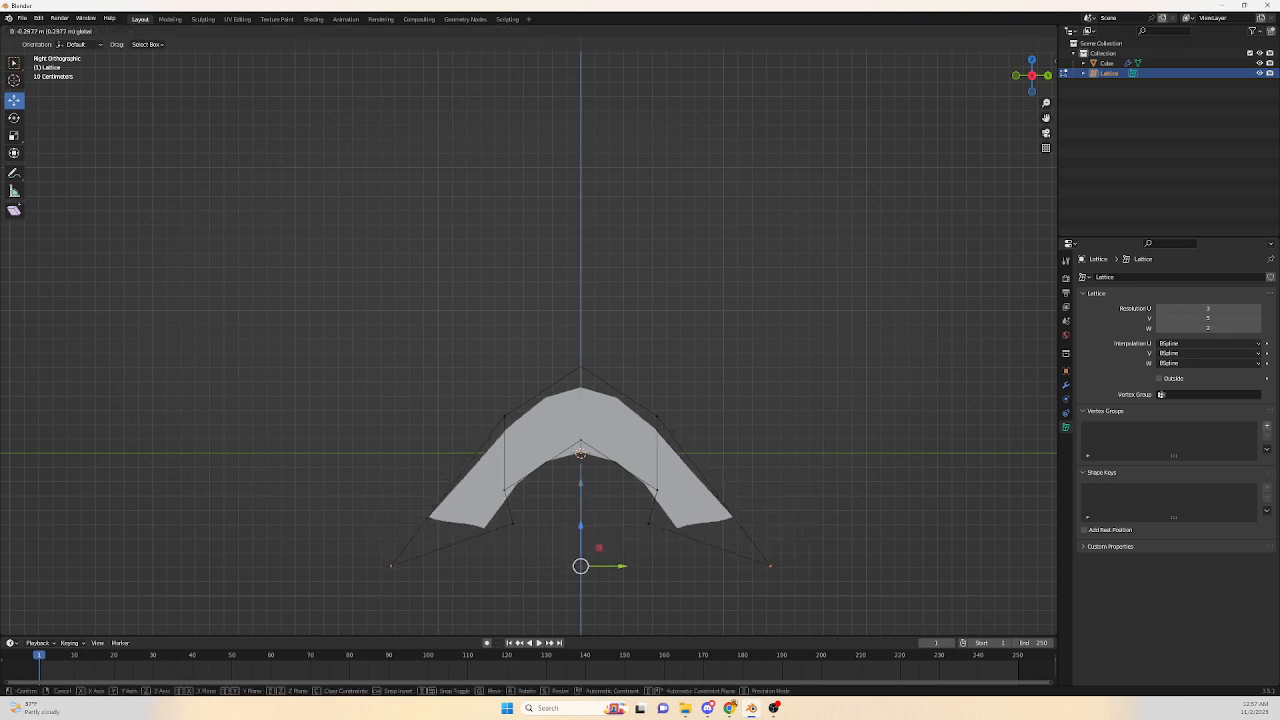
{"action": "key", "text": "Return"}
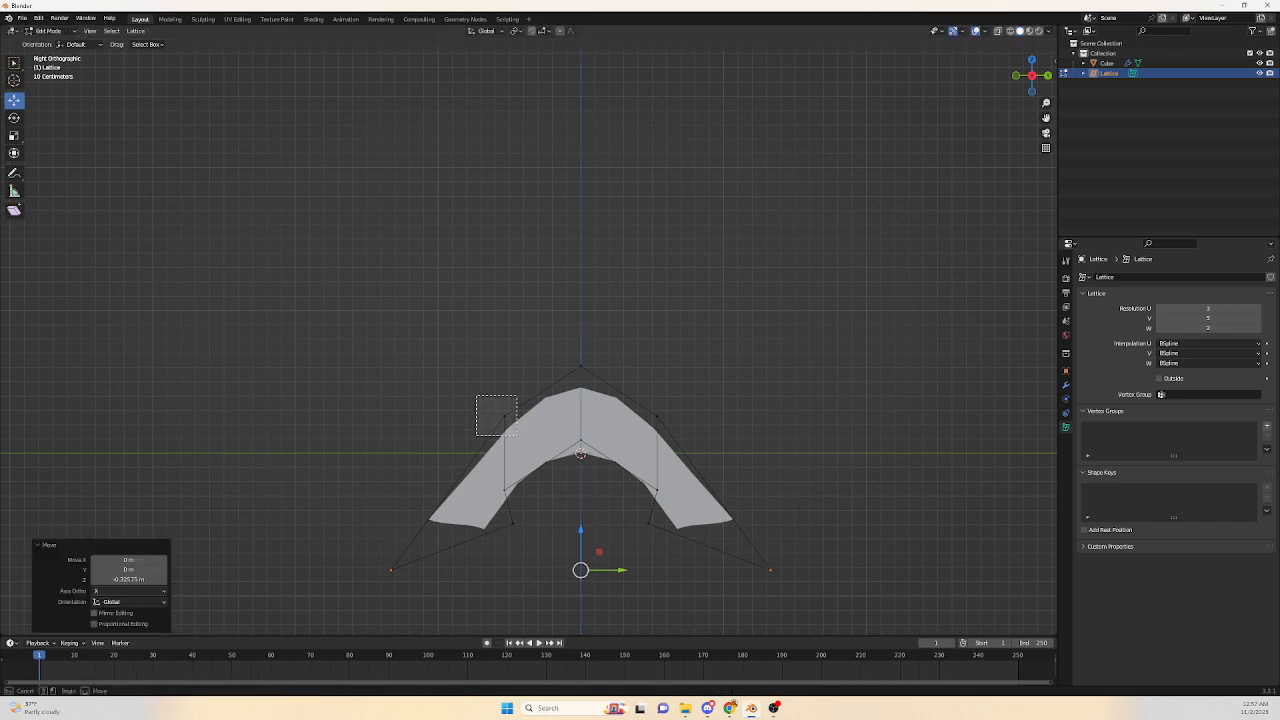
Select the two upper shoulder lattice points and scale them along Y to about 1.7.
{"action": "left_click", "coordinate": [504, 416]}
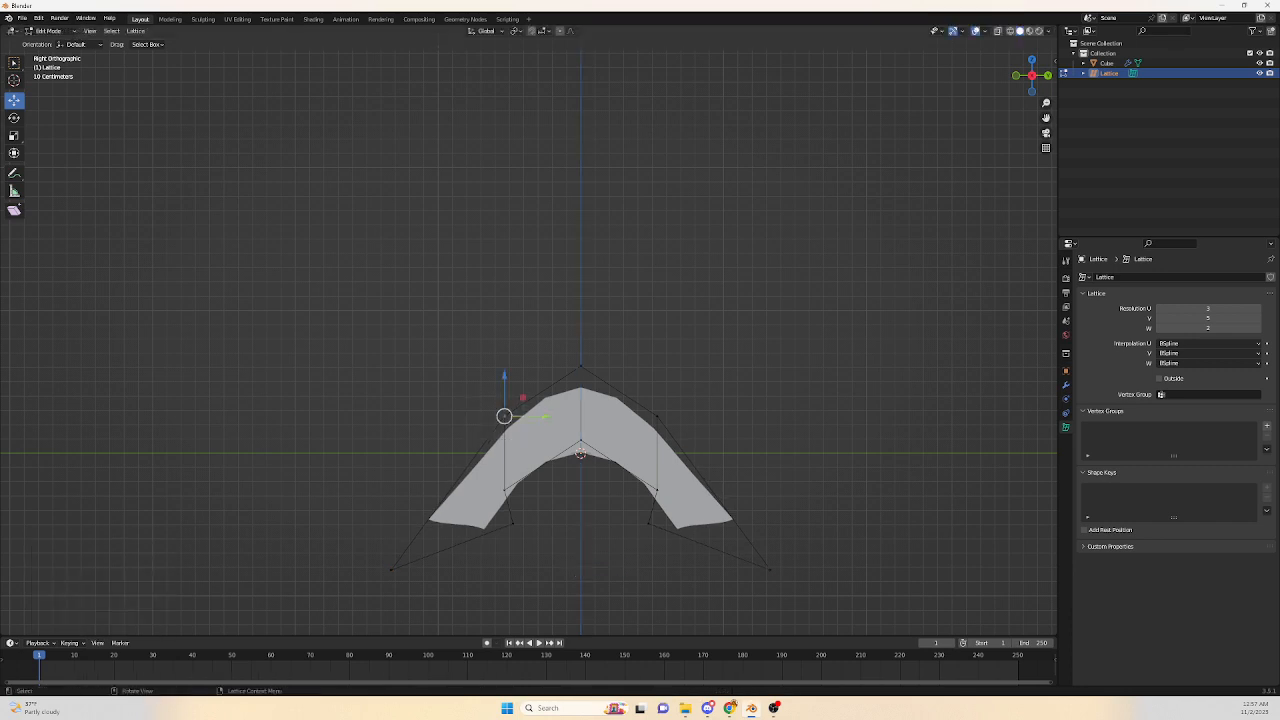
{"action": "left_click", "coordinate": [657, 416], "text": "shift"}
{"action": "key", "text": "s"}
{"action": "key", "text": "y"}
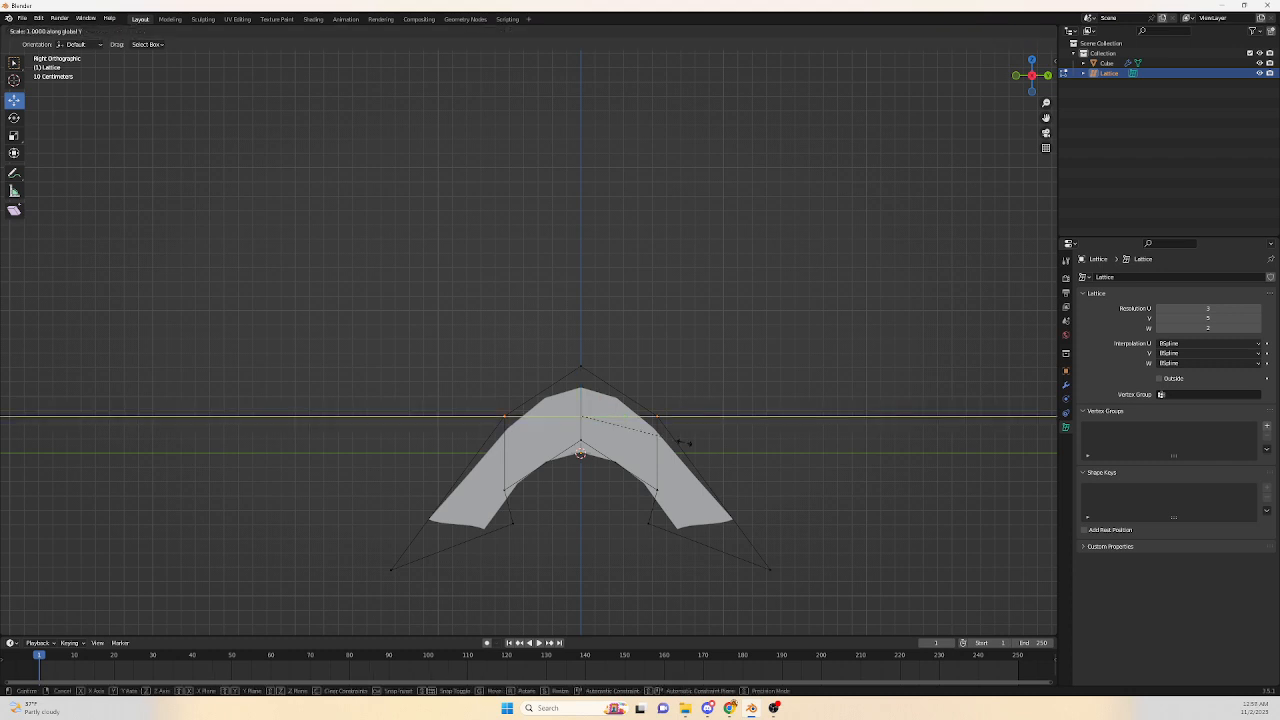
{"action": "left_click", "coordinate": [768, 449]}
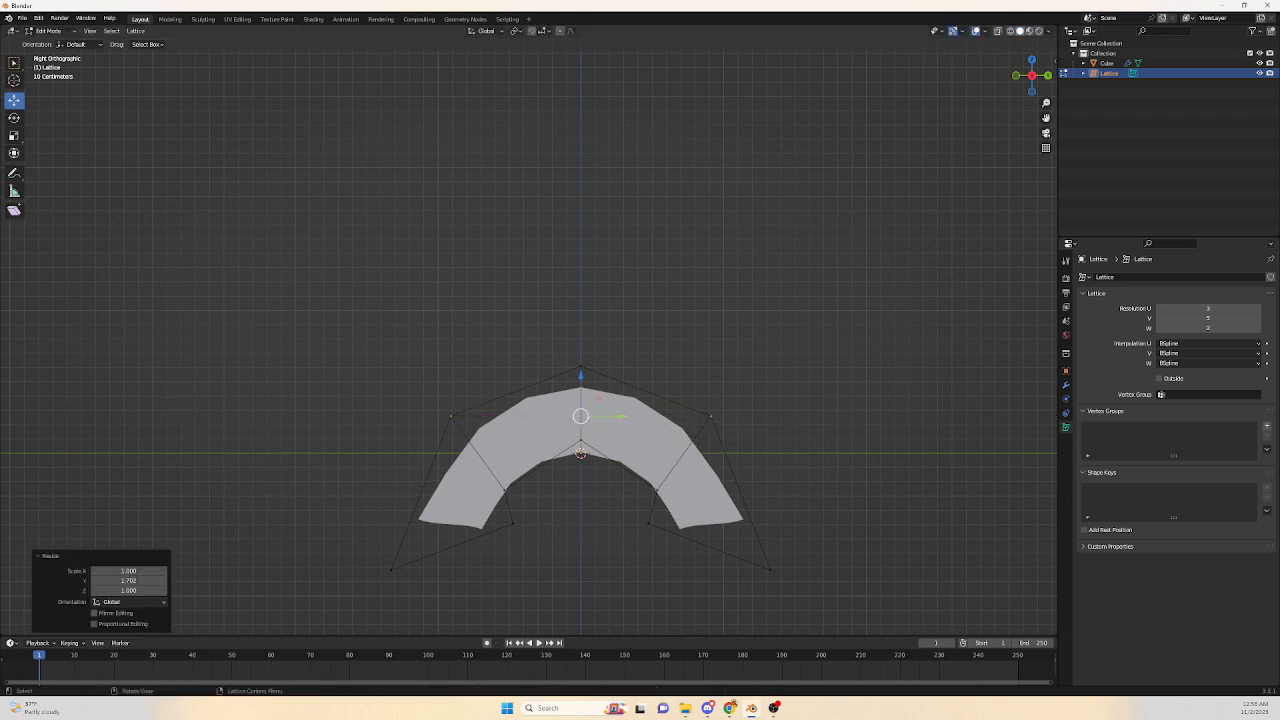
Select the lattice's inner middle point and raise it about 0.25 m along Z.
{"action": "left_click_drag", "start_coordinate": [676, 472], "coordinate": [640, 506]}
{"action": "left_click_drag", "start_coordinate": [552, 425], "coordinate": [604, 497]}
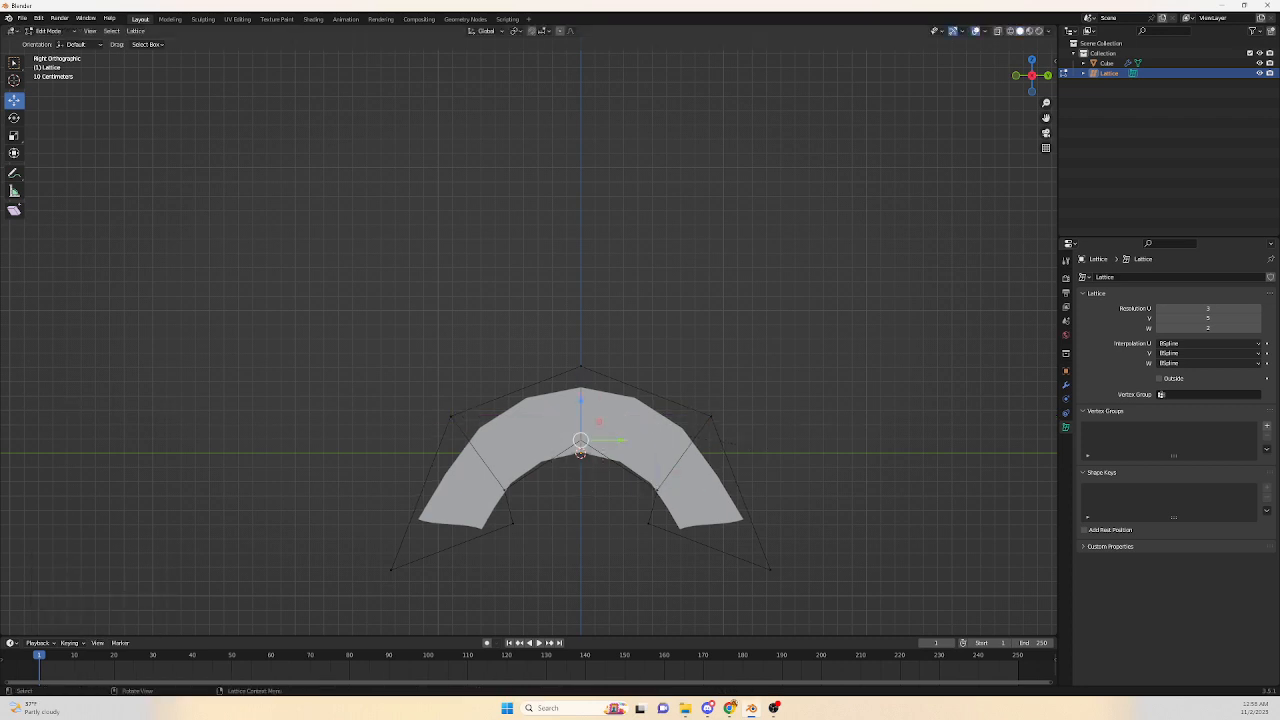
{"action": "left_click_drag", "start_coordinate": [581, 401], "coordinate": [581, 364]}
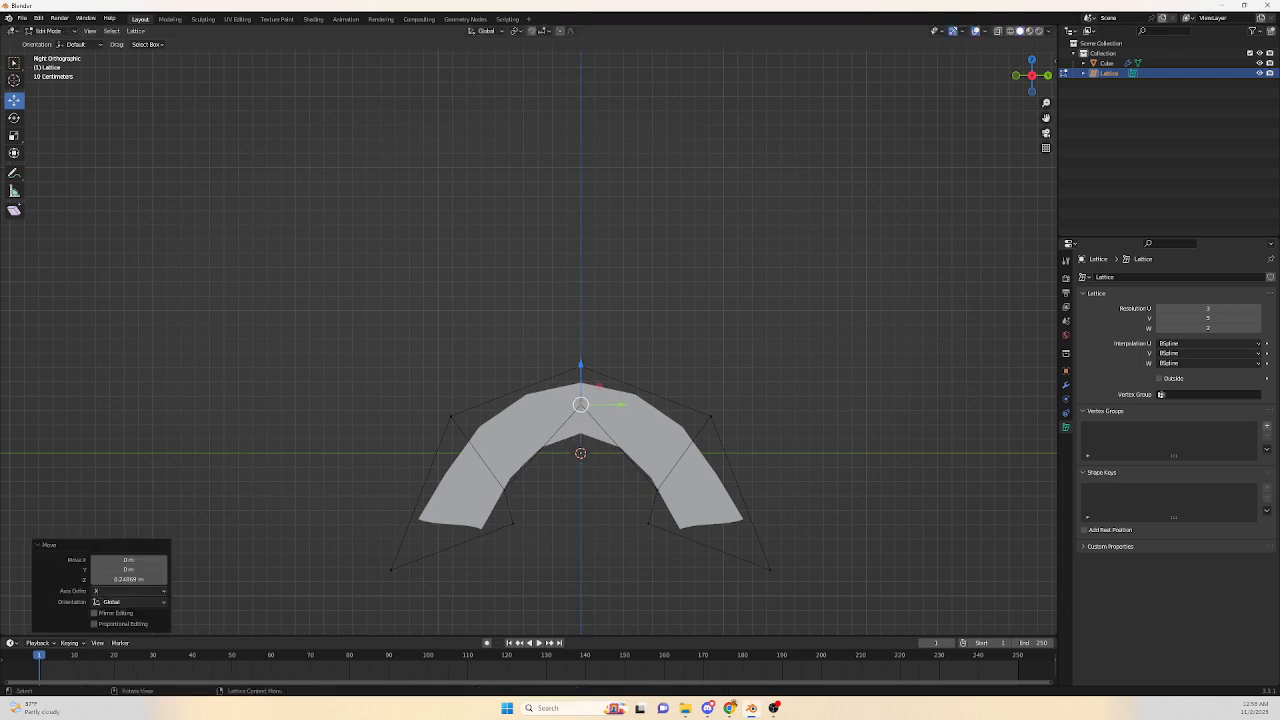
Orbit around the bent box and toggle wireframe shading to inspect the lattice deformation.
{"action": "scroll", "coordinate": [529, 340], "scroll_direction": "down", "scroll_amount": 2}
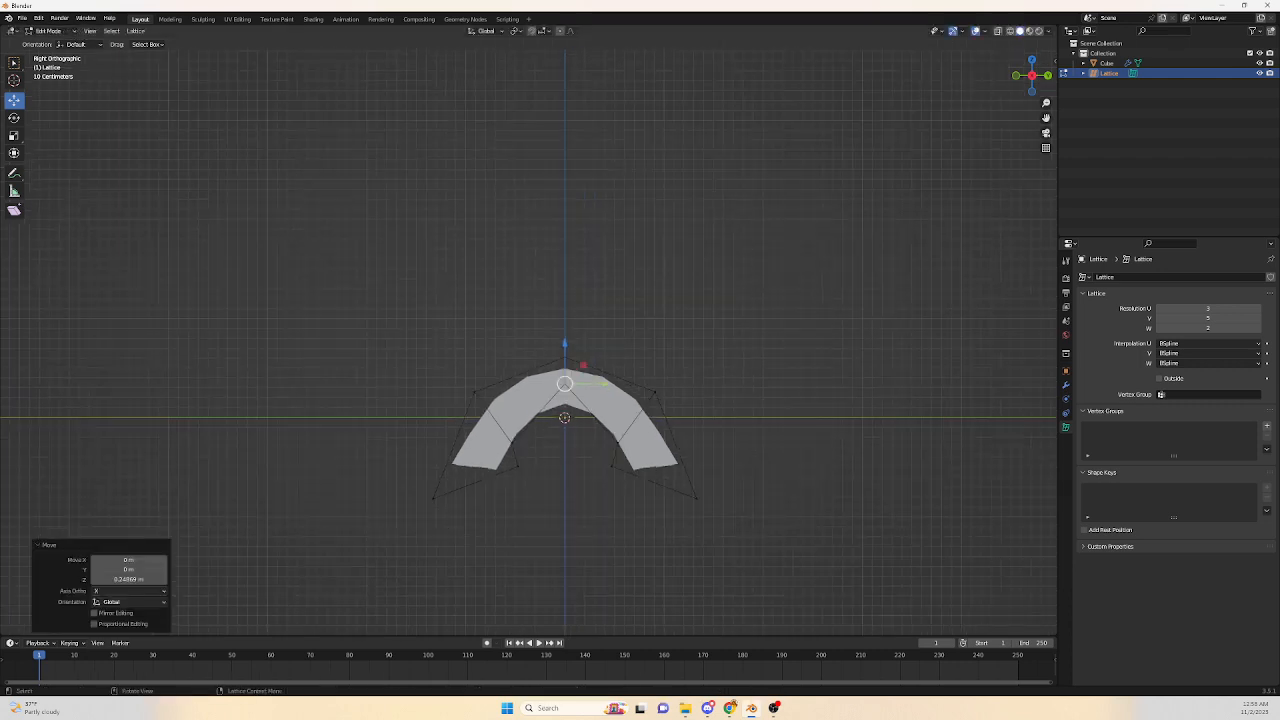
{"action": "middle_click_drag", "start_coordinate": [564, 400], "coordinate": [616, 358]}
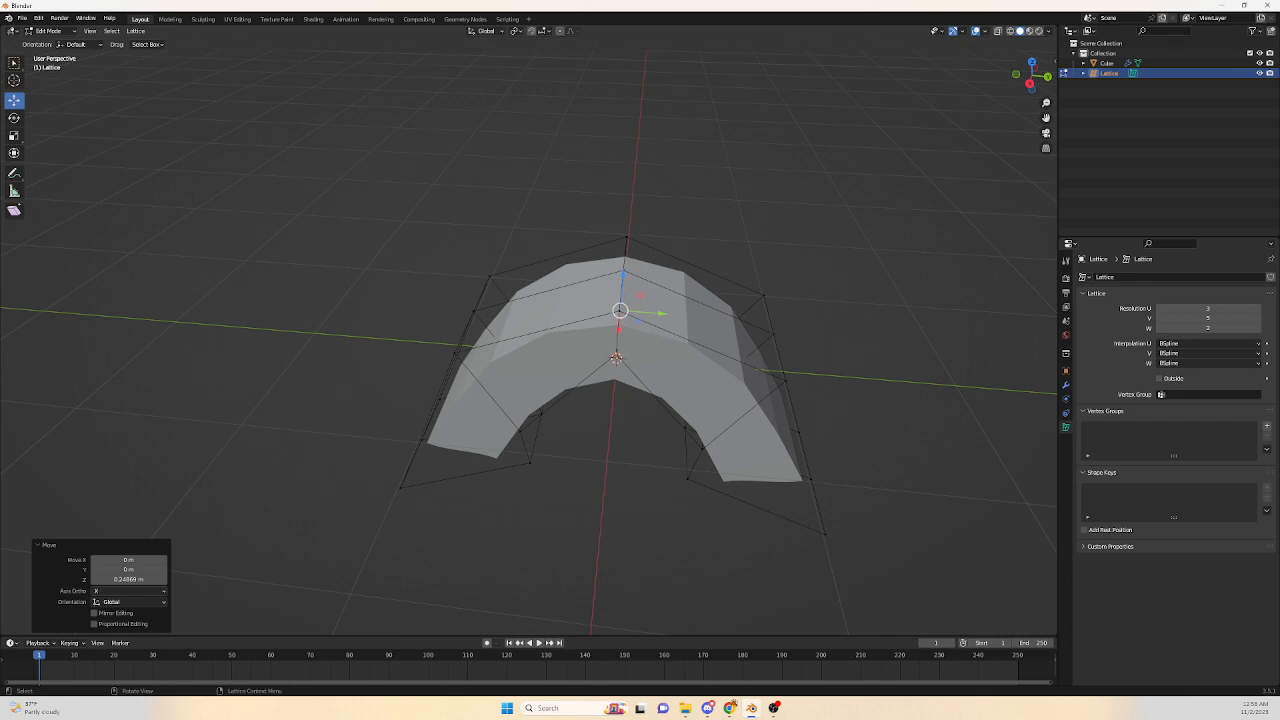
{"action": "left_click", "coordinate": [1010, 31]}
{"action": "scroll", "coordinate": [618, 358], "scroll_direction": "up", "scroll_amount": 1}
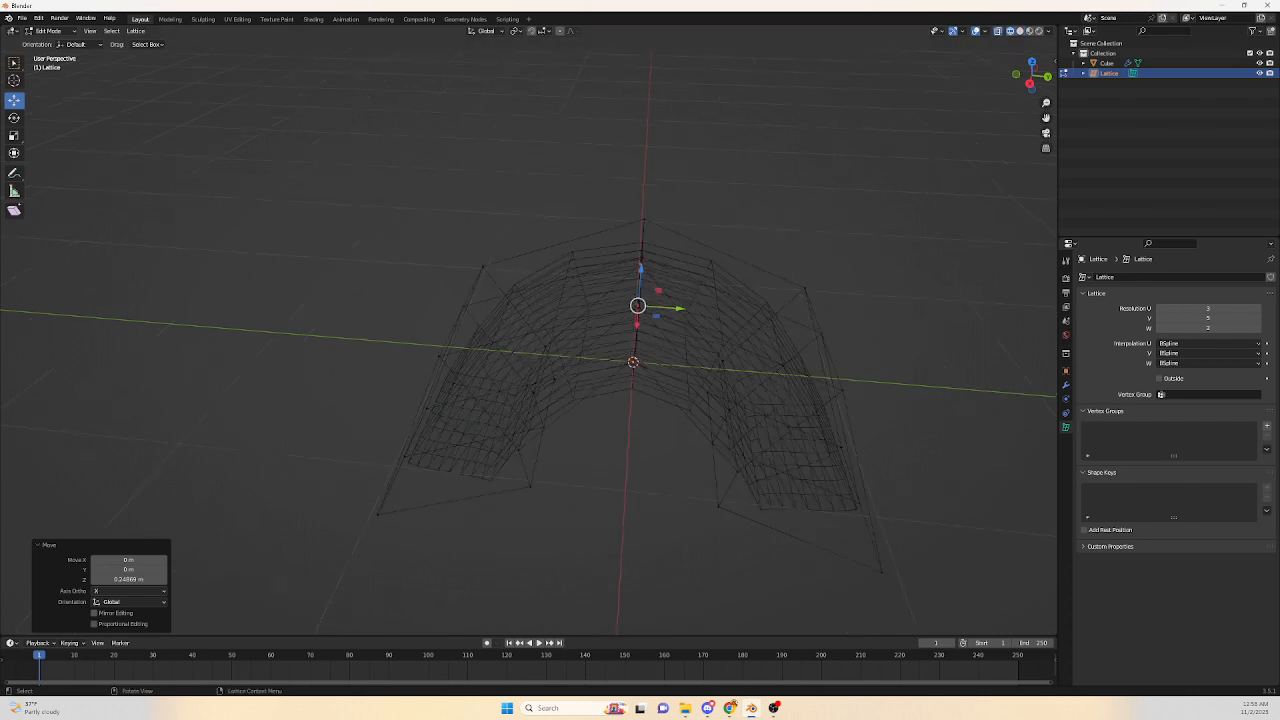
{"action": "middle_click_drag", "start_coordinate": [618, 358], "coordinate": [714, 334]}
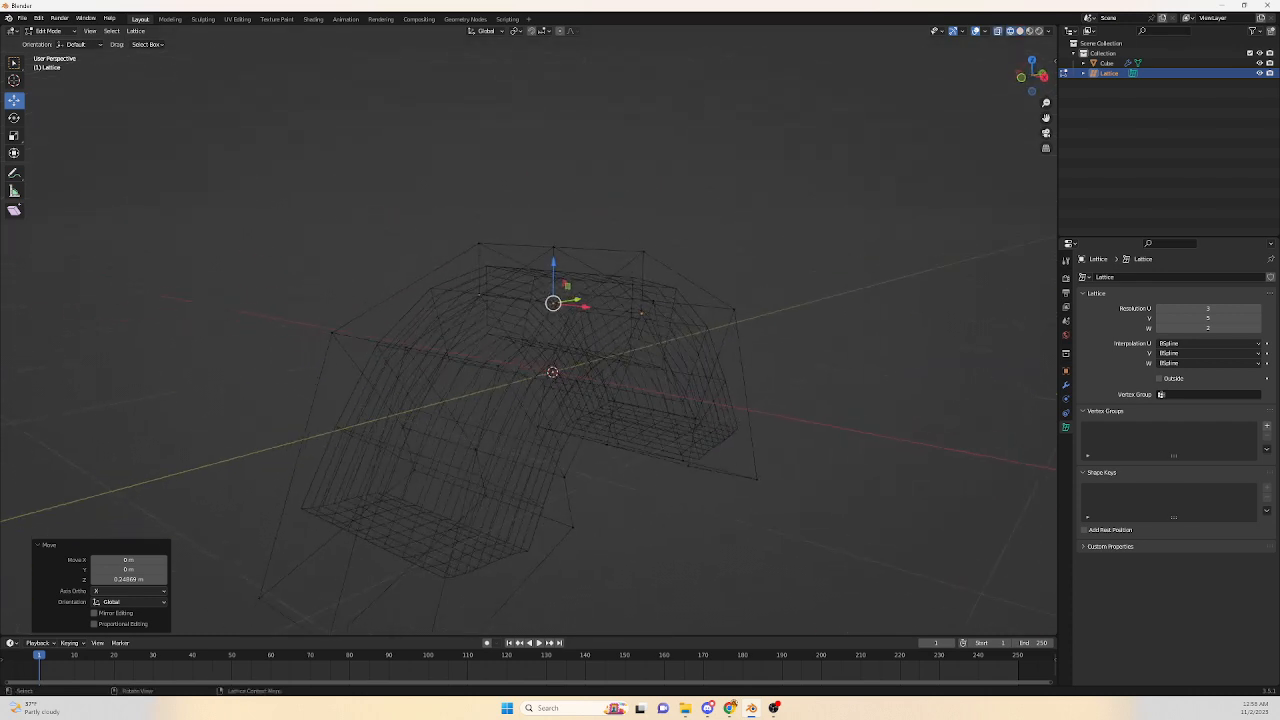
{"action": "left_click", "coordinate": [1019, 31]}
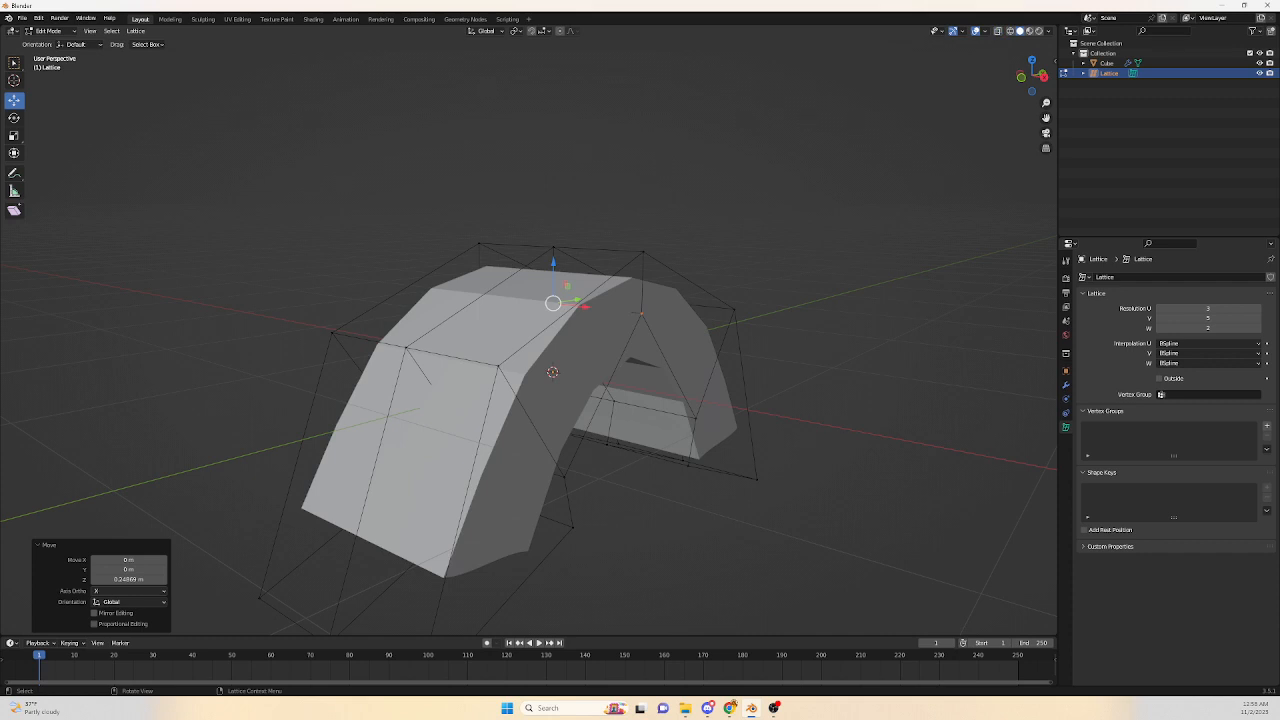
Return to Object Mode, select the box and add a Subdivision Surface modifier to it.
{"action": "key", "text": "Tab"}
{"action": "left_click", "coordinate": [455, 400]}
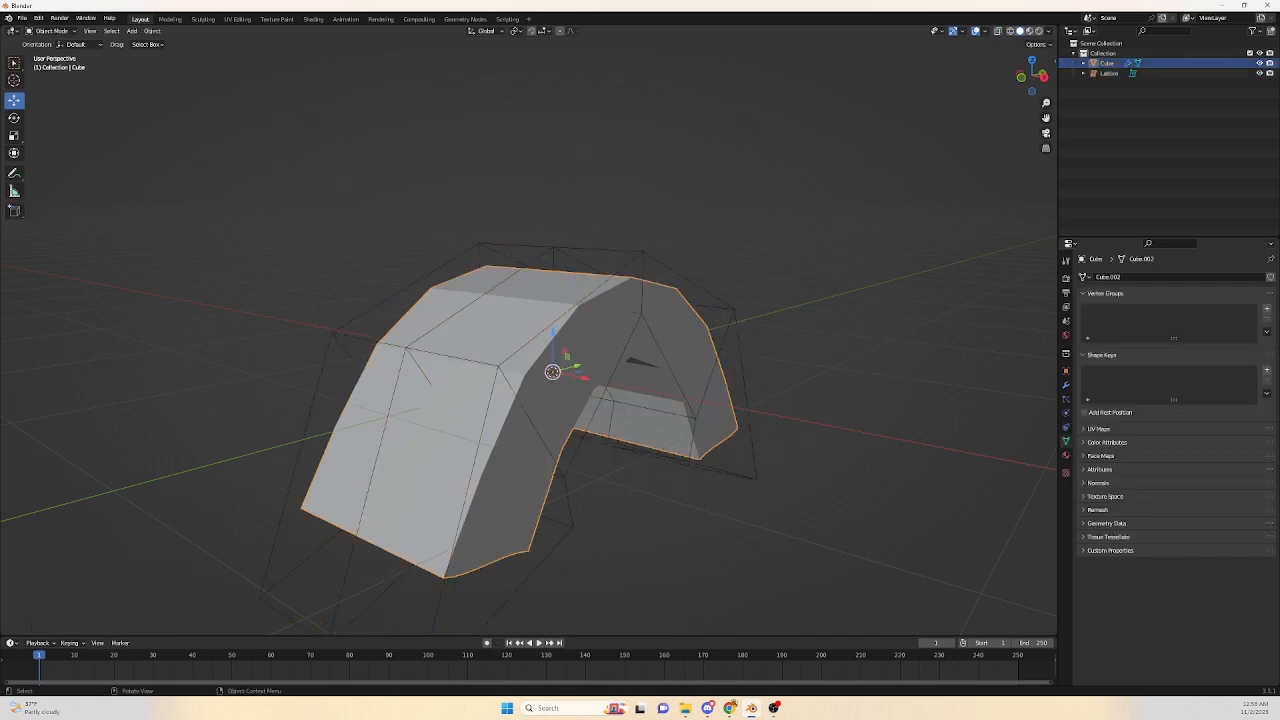
{"action": "middle_click_drag", "start_coordinate": [640, 380], "coordinate": [640, 430]}
{"action": "left_click", "coordinate": [1066, 384]}
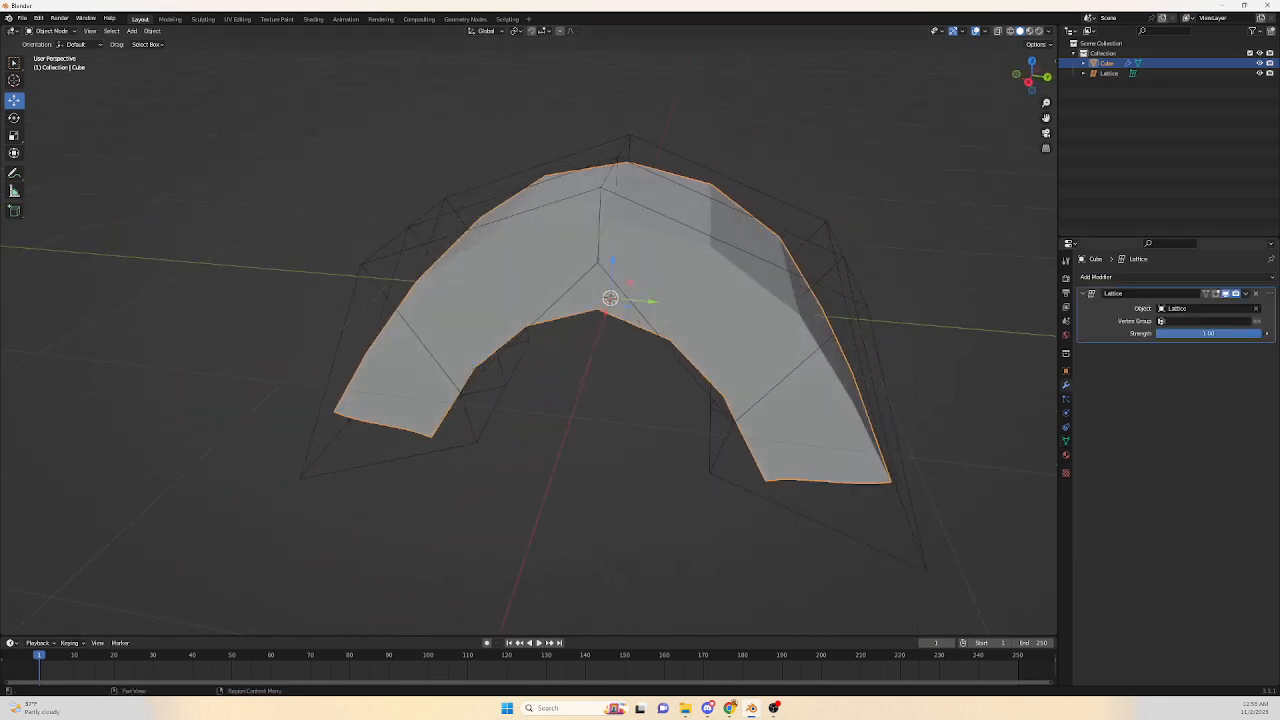
{"action": "left_click", "coordinate": [1100, 277]}
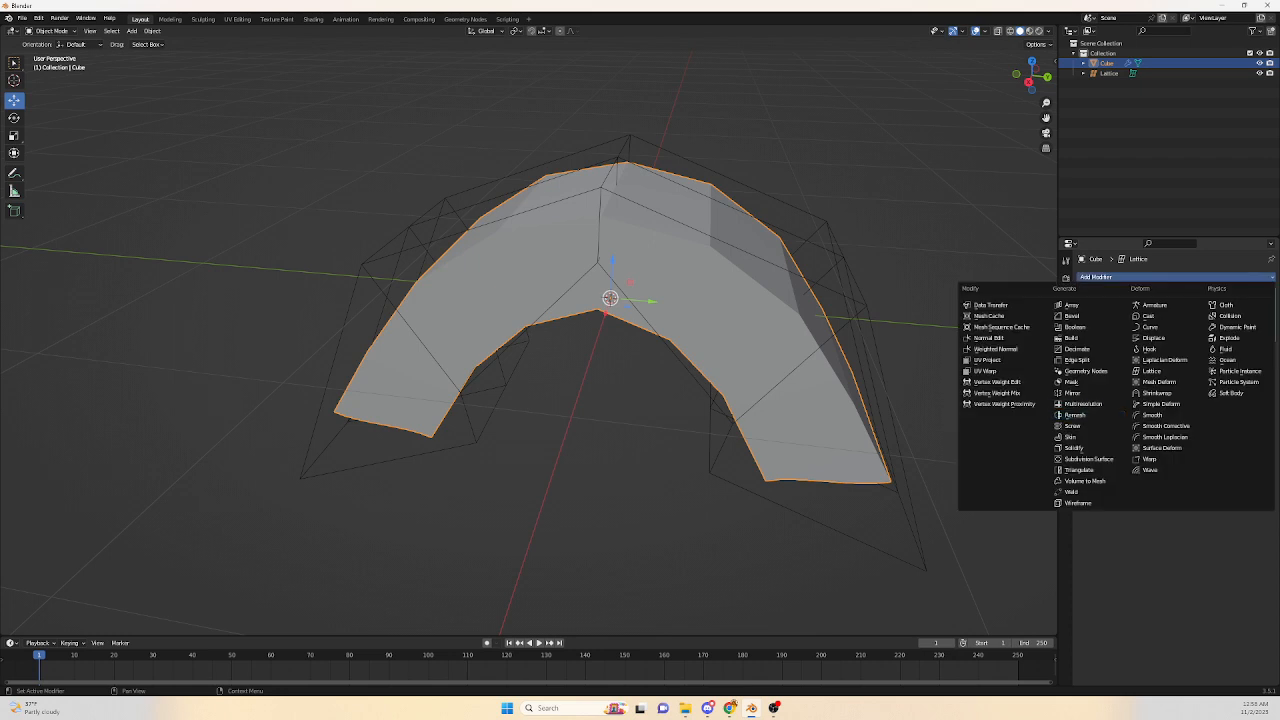
{"action": "left_click", "coordinate": [1088, 458]}
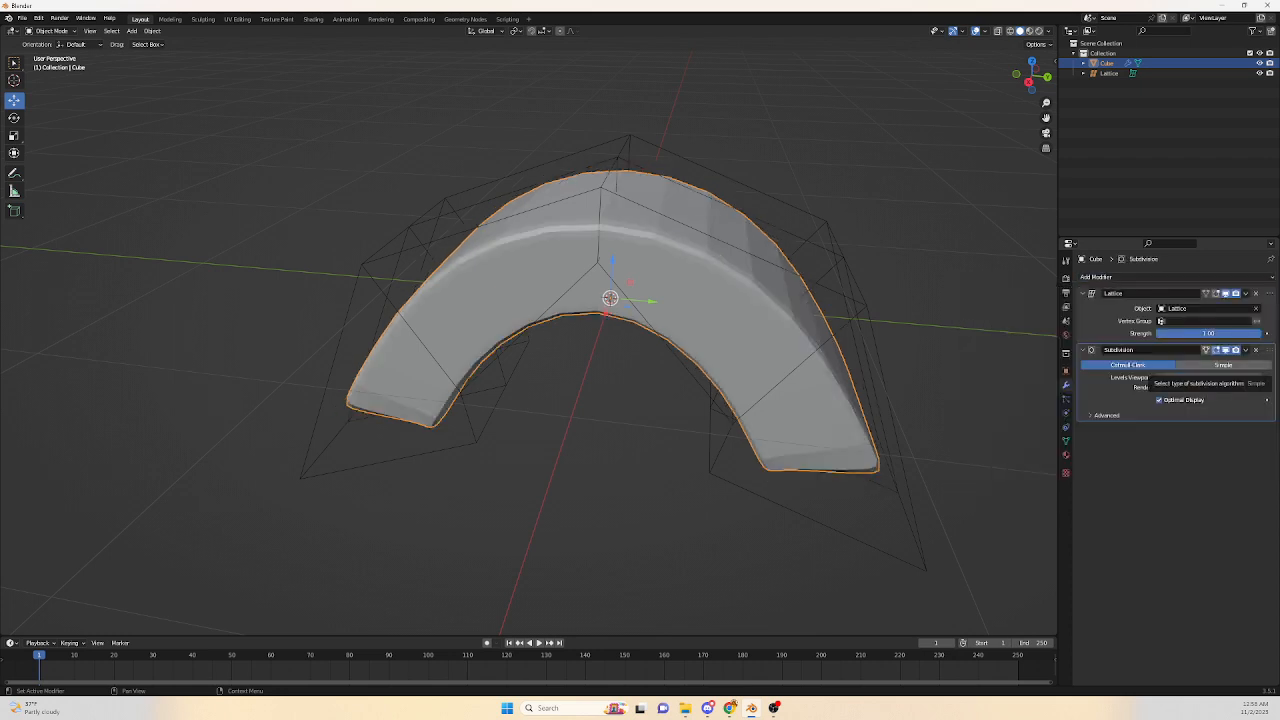
Set the Subdivision modifier to Simple with 3 viewport levels.
{"action": "left_click", "coordinate": [1223, 364]}
{"action": "left_click_drag", "start_coordinate": [1208, 377], "coordinate": [1225, 387]}
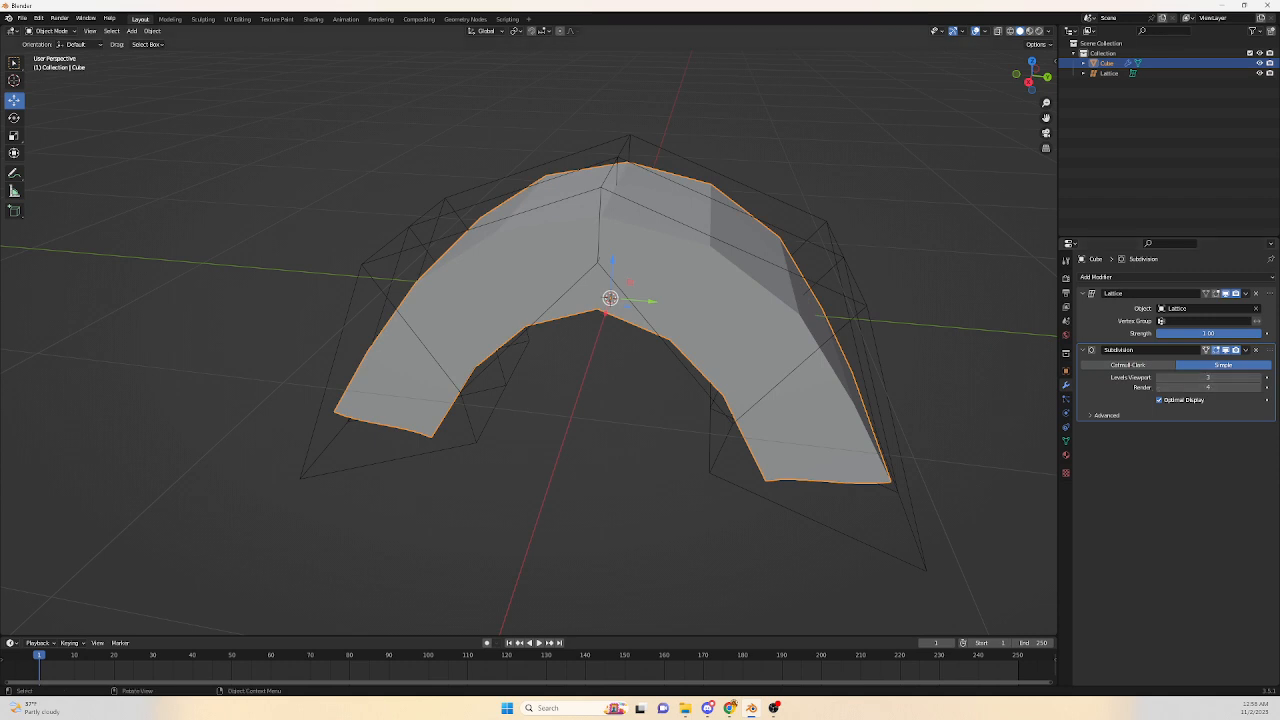
Move the Subdivision modifier above the Lattice modifier in the stack.
{"action": "middle_click_drag", "start_coordinate": [700, 350], "coordinate": [740, 330]}
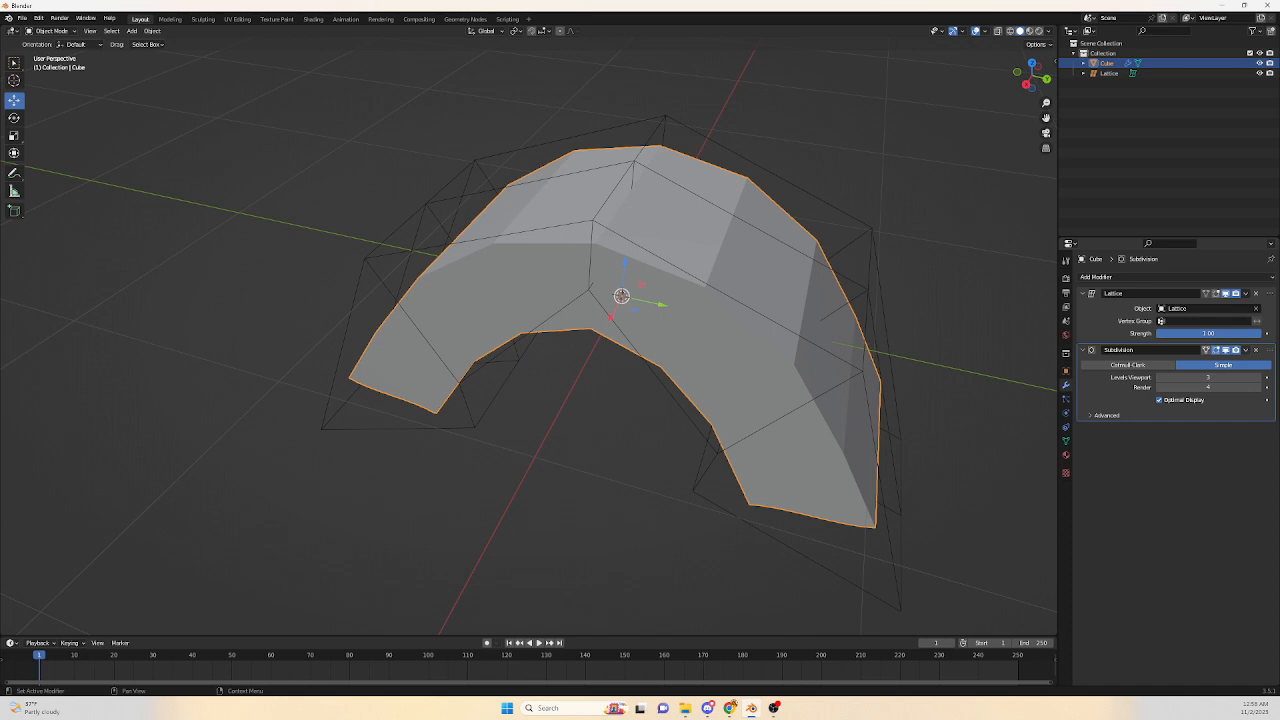
{"action": "left_click_drag", "start_coordinate": [1268, 349], "coordinate": [1268, 293]}
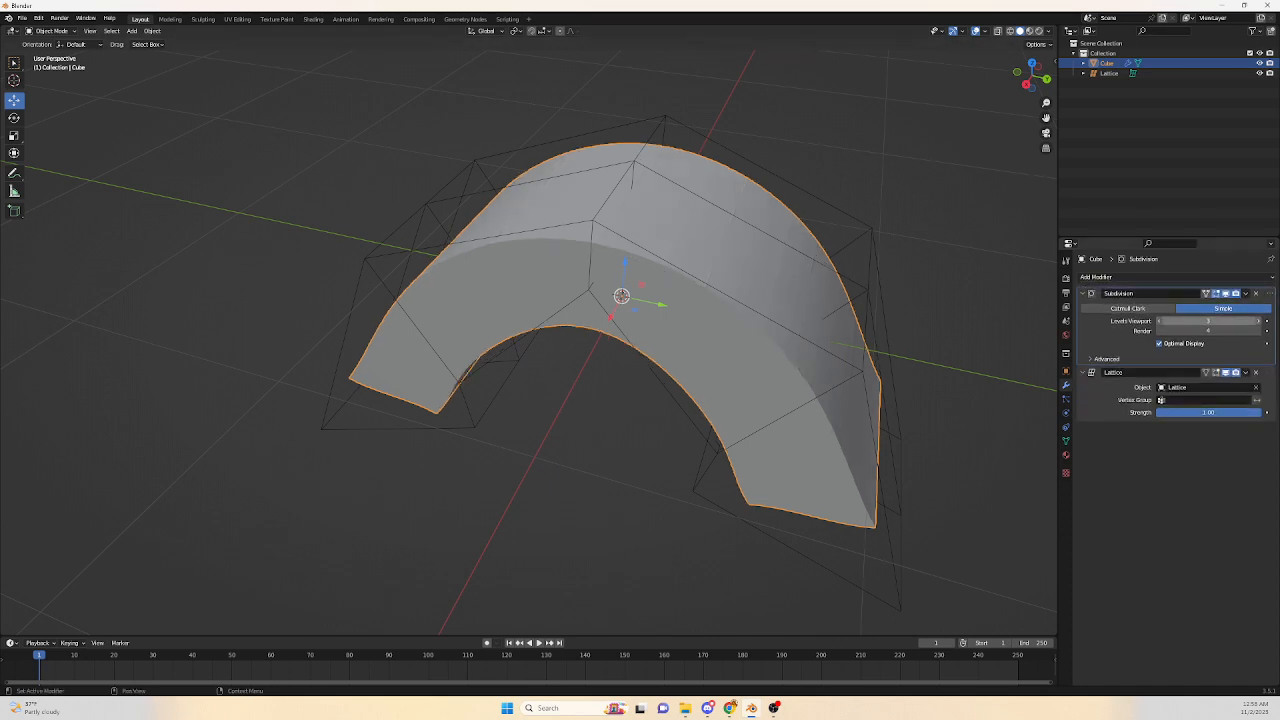
Apply the Subdivision modifier to the box.
{"action": "left_click", "coordinate": [1245, 293]}
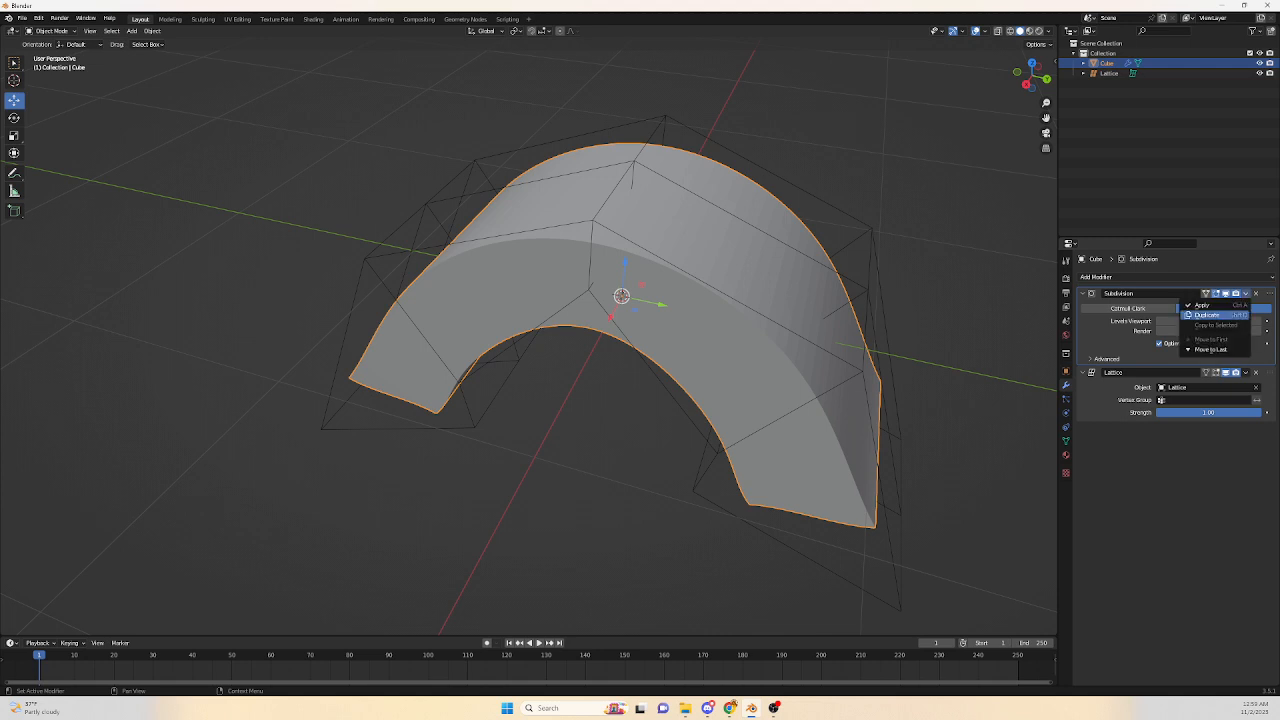
{"action": "left_click", "coordinate": [1215, 350]}
{"action": "middle_click_drag", "start_coordinate": [600, 350], "coordinate": [748, 297]}
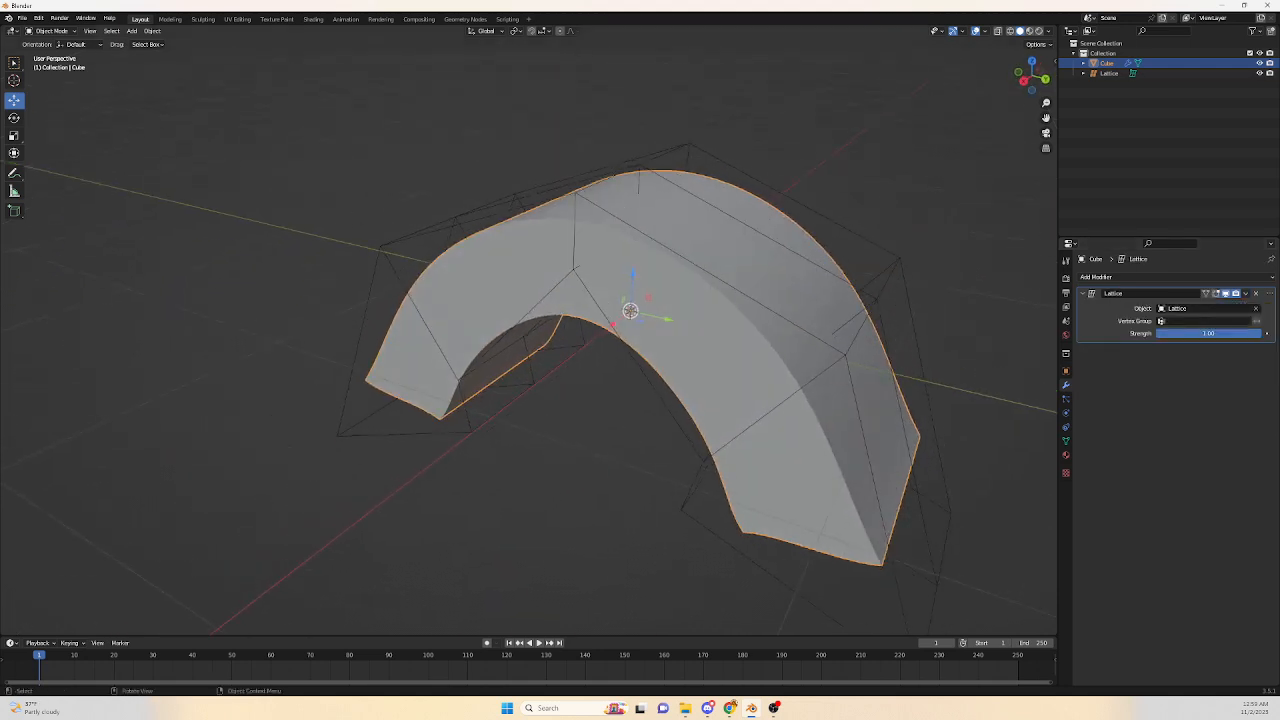
Toggle wireframe shading and orbit around the arch to inspect the subdivided mesh density.
{"action": "left_click", "coordinate": [1010, 30]}
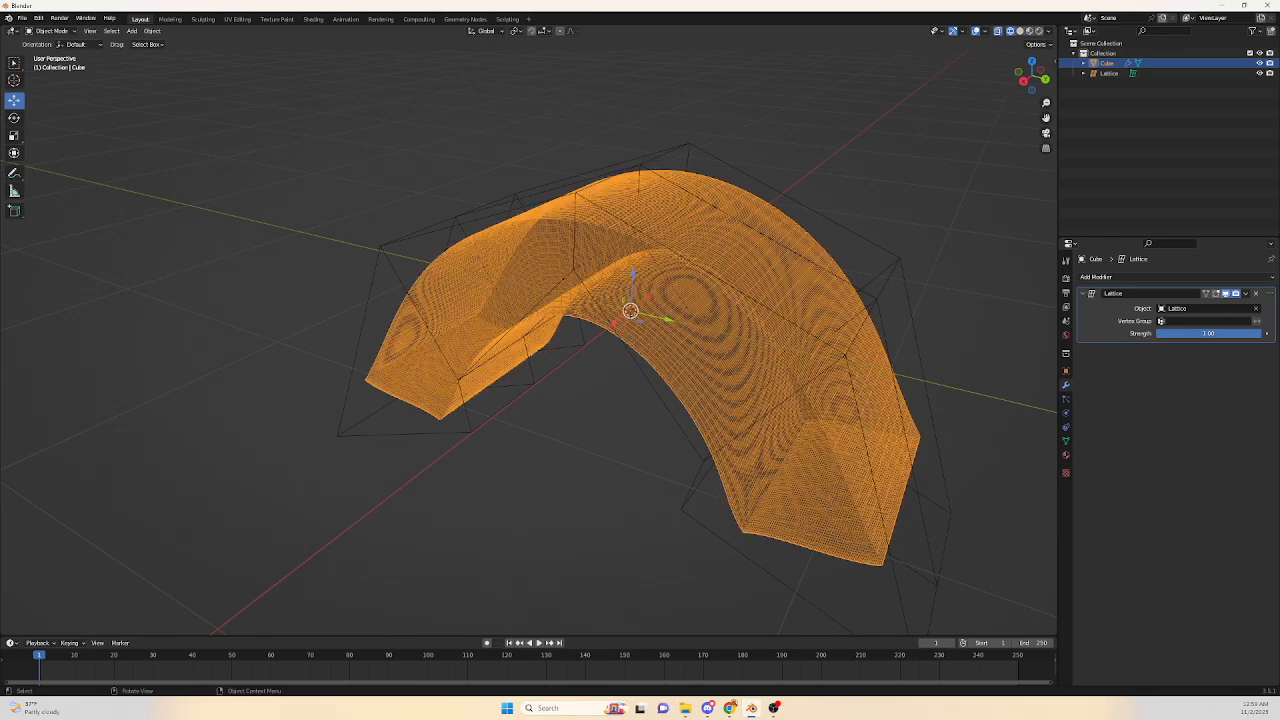
{"action": "scroll", "coordinate": [632, 312], "scroll_direction": "up", "scroll_amount": 4}
{"action": "middle_click_drag", "start_coordinate": [651, 298], "coordinate": [618, 282]}
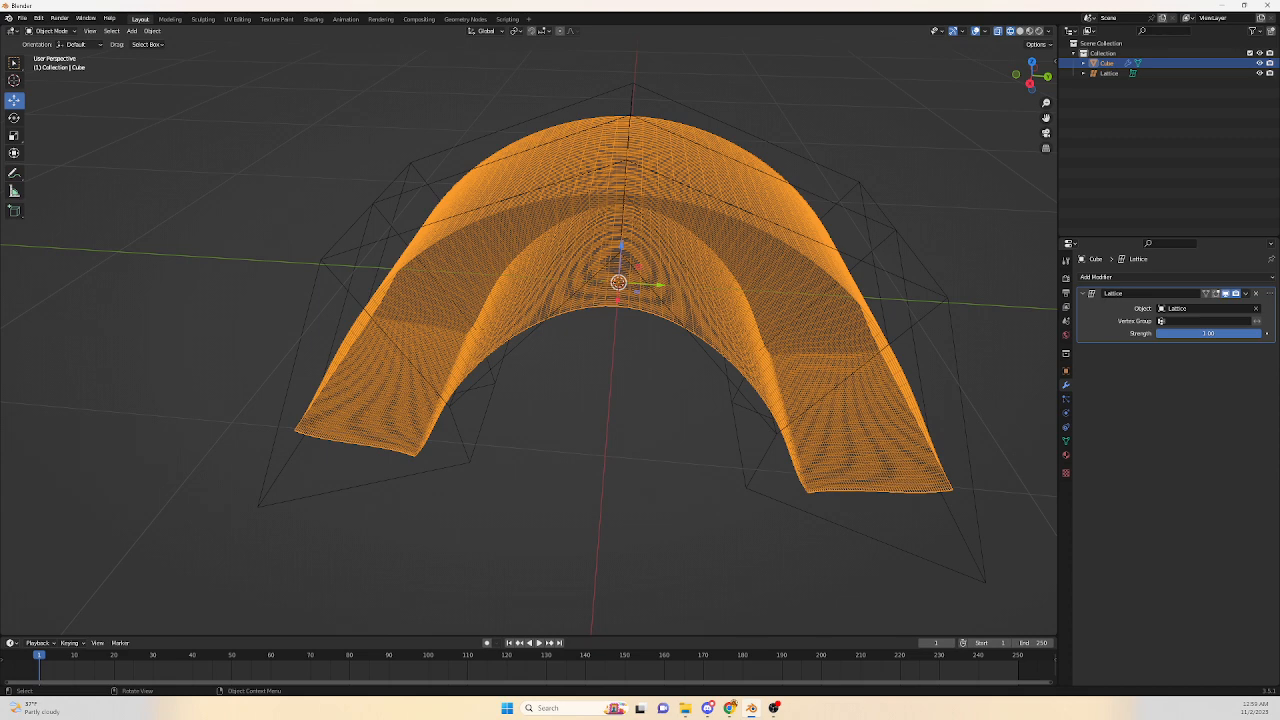
{"action": "scroll", "coordinate": [618, 282], "scroll_direction": "down", "scroll_amount": 2}
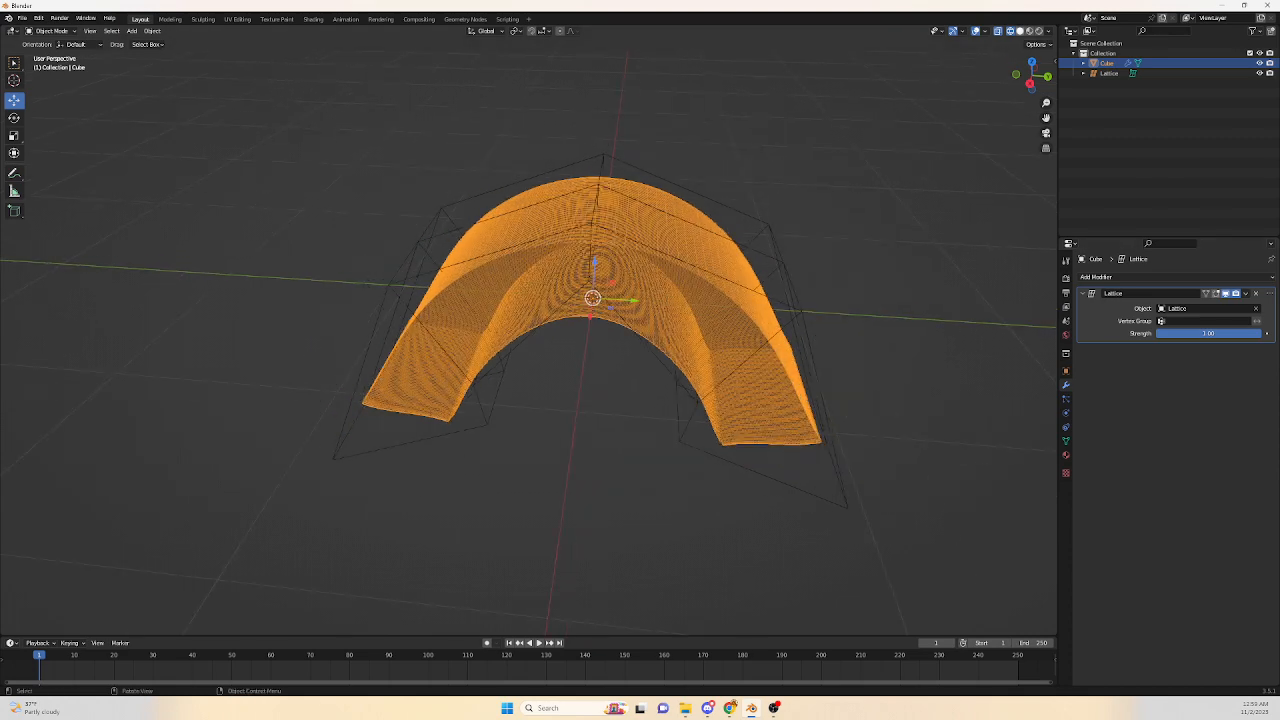
{"action": "left_click", "coordinate": [997, 31]}
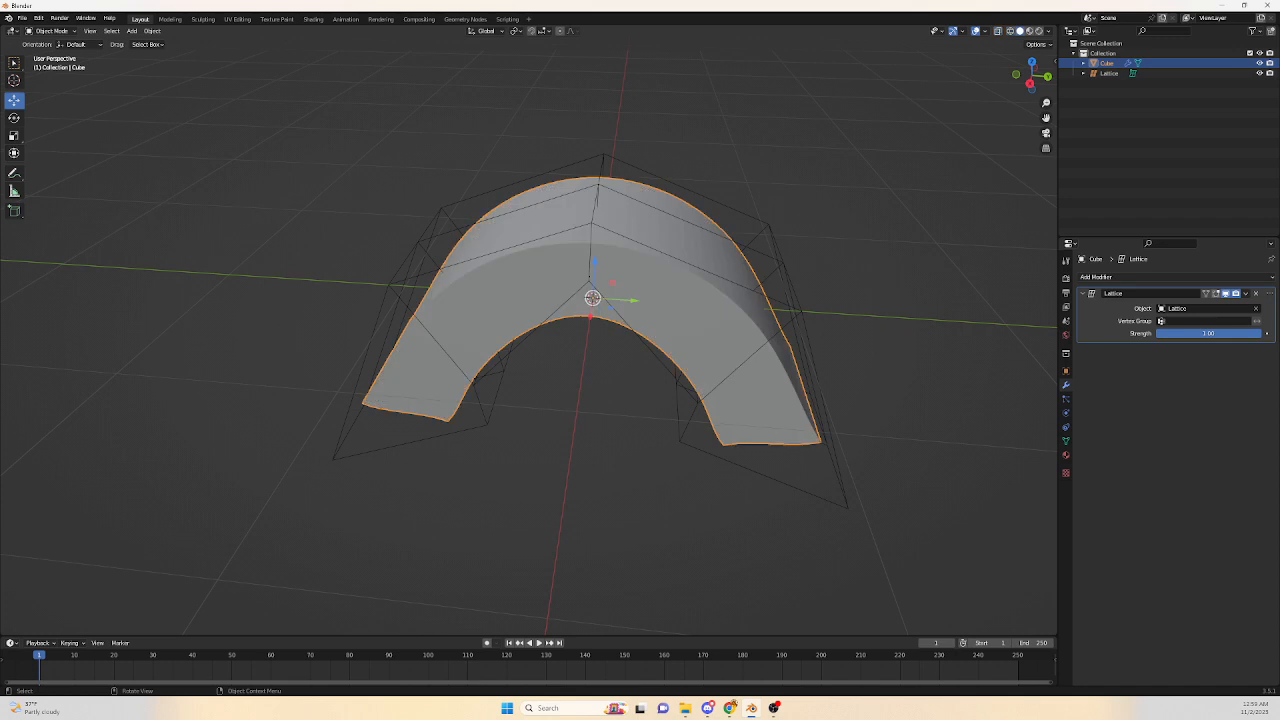
In Edit Mode, select six small faces on the box's top surface and extrude them upward about 0.18 m.
{"action": "key", "text": "Tab"}
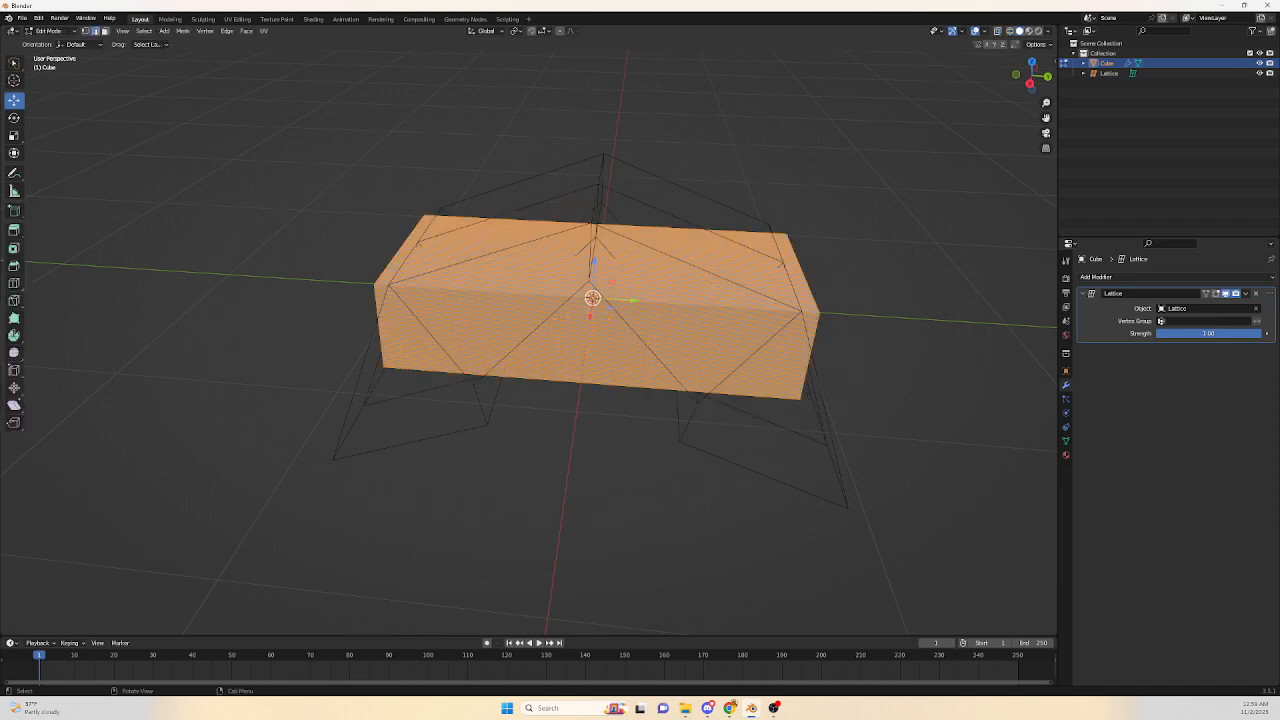
{"action": "scroll", "coordinate": [540, 340], "scroll_direction": "up", "scroll_amount": 2}
{"action": "middle_click_drag", "start_coordinate": [540, 340], "coordinate": [481, 397]}
{"action": "scroll", "coordinate": [550, 335], "scroll_direction": "up", "scroll_amount": 2}
{"action": "left_click", "coordinate": [529, 273]}
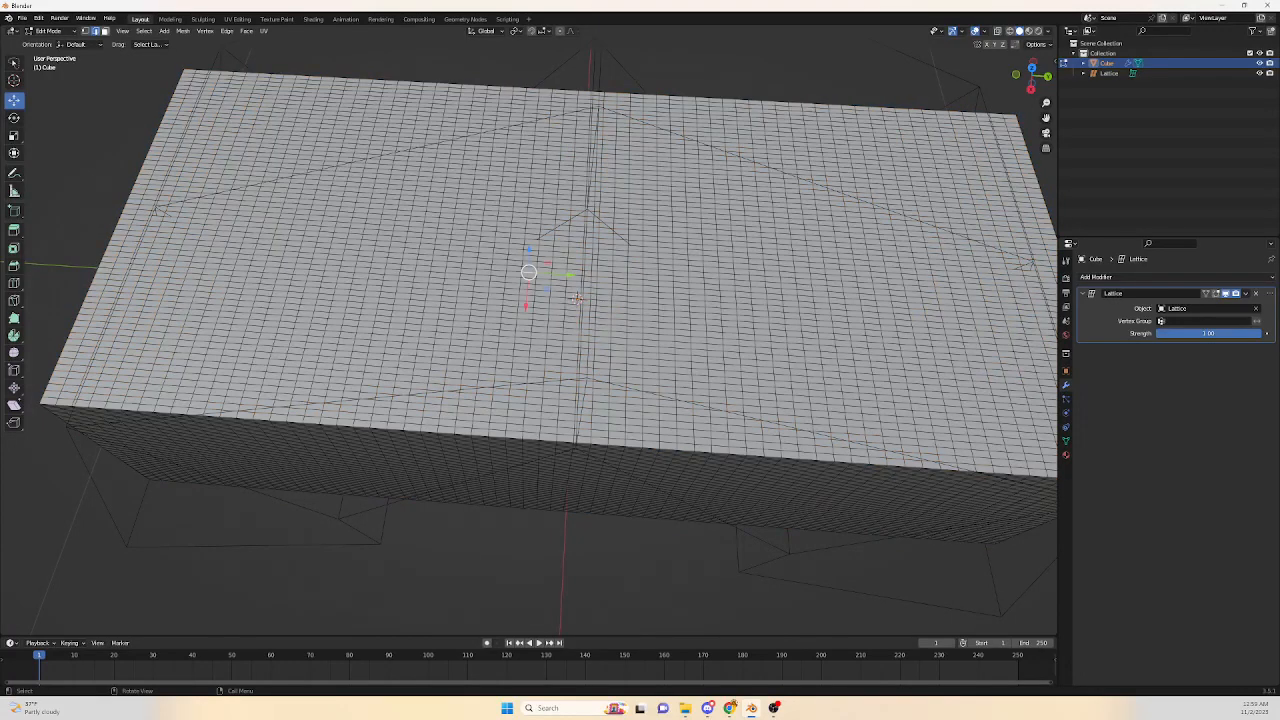
{"action": "key", "text": "alt+a"}
{"action": "left_click", "coordinate": [546, 248]}
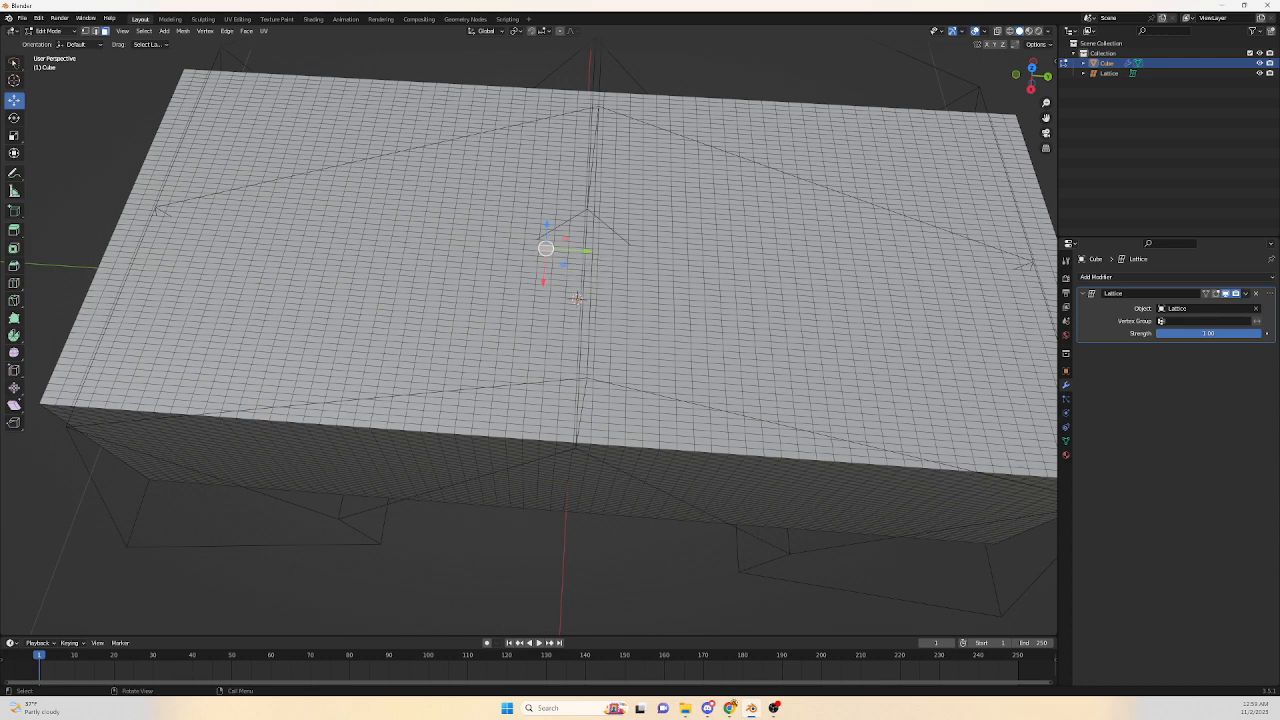
{"action": "left_click", "coordinate": [516, 246], "text": "shift"}
{"action": "left_click", "coordinate": [487, 245], "text": "shift"}
{"action": "left_click_drag", "start_coordinate": [516, 246], "coordinate": [471, 243]}
{"action": "key", "text": "e"}
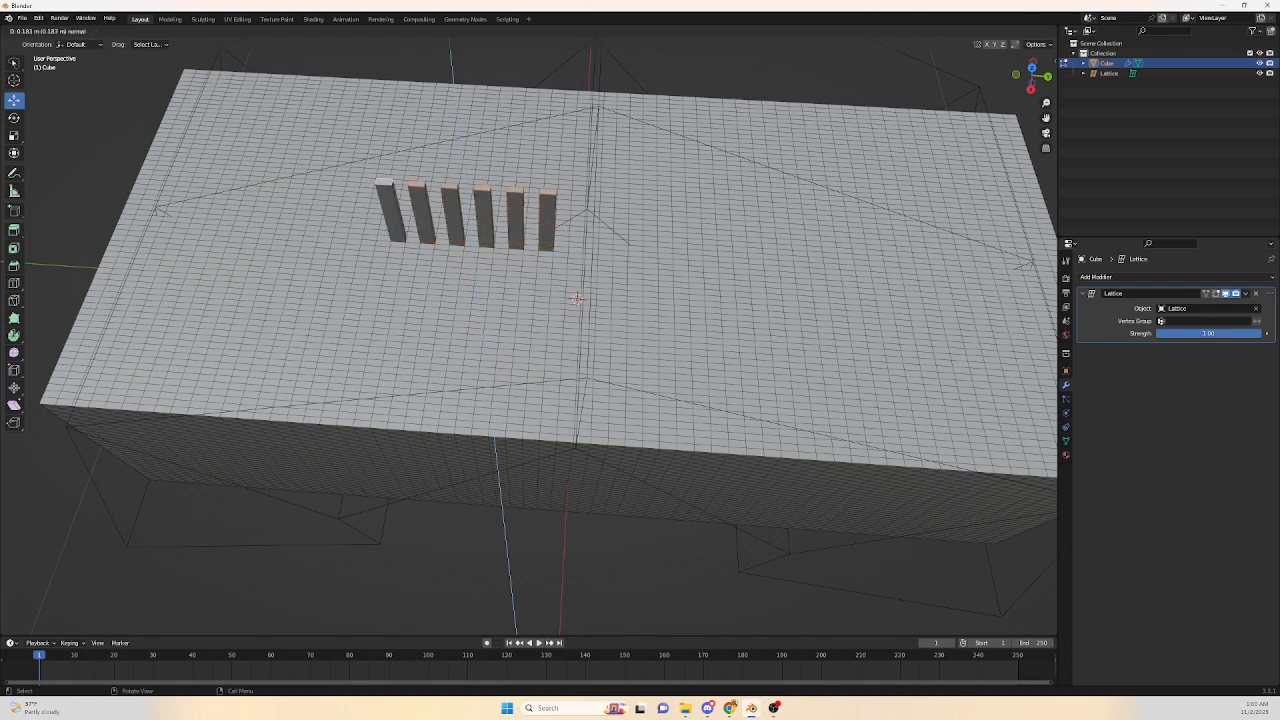
{"action": "key", "text": "Return"}
Return to Object Mode and inspect the arch with its bent extrusions from the side and in perspective.
{"action": "scroll", "coordinate": [540, 340], "scroll_direction": "down", "scroll_amount": 3}
{"action": "middle_click_drag", "start_coordinate": [540, 360], "coordinate": [545, 330]}
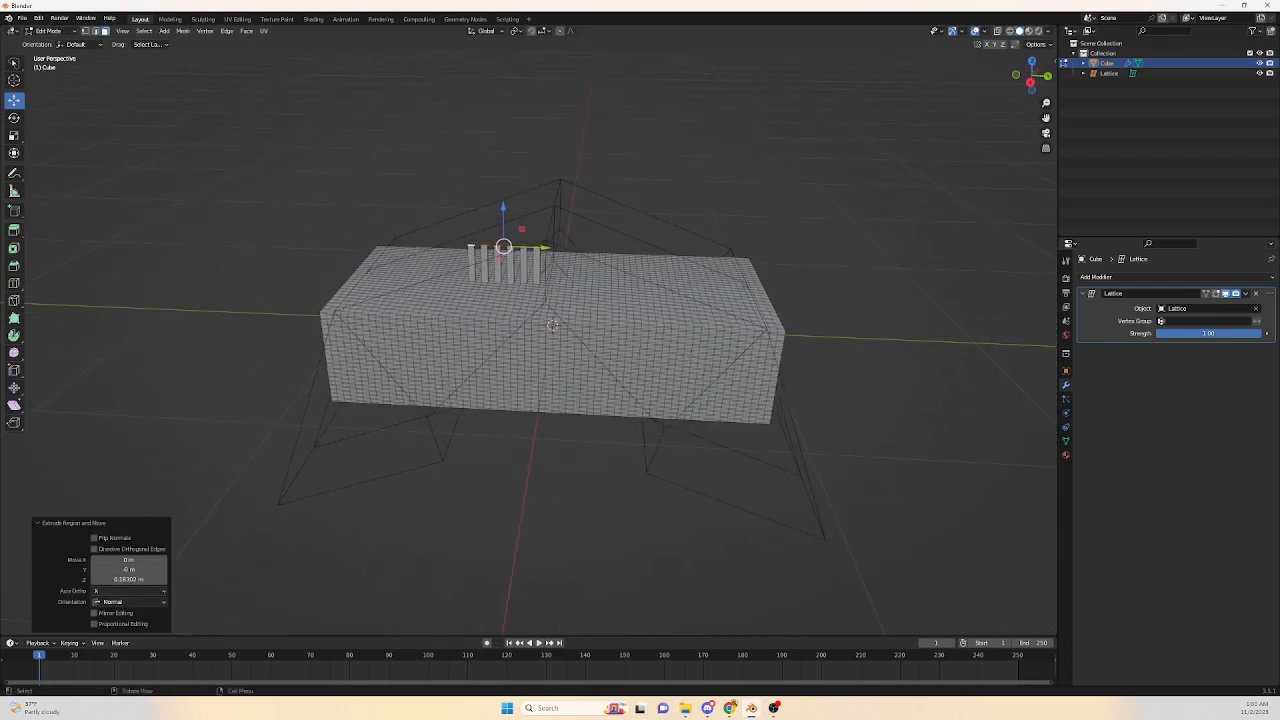
{"action": "key", "text": "Tab"}
{"action": "middle_click_drag", "start_coordinate": [545, 330], "coordinate": [604, 374]}
{"action": "scroll", "coordinate": [550, 350], "scroll_direction": "up", "scroll_amount": 2}
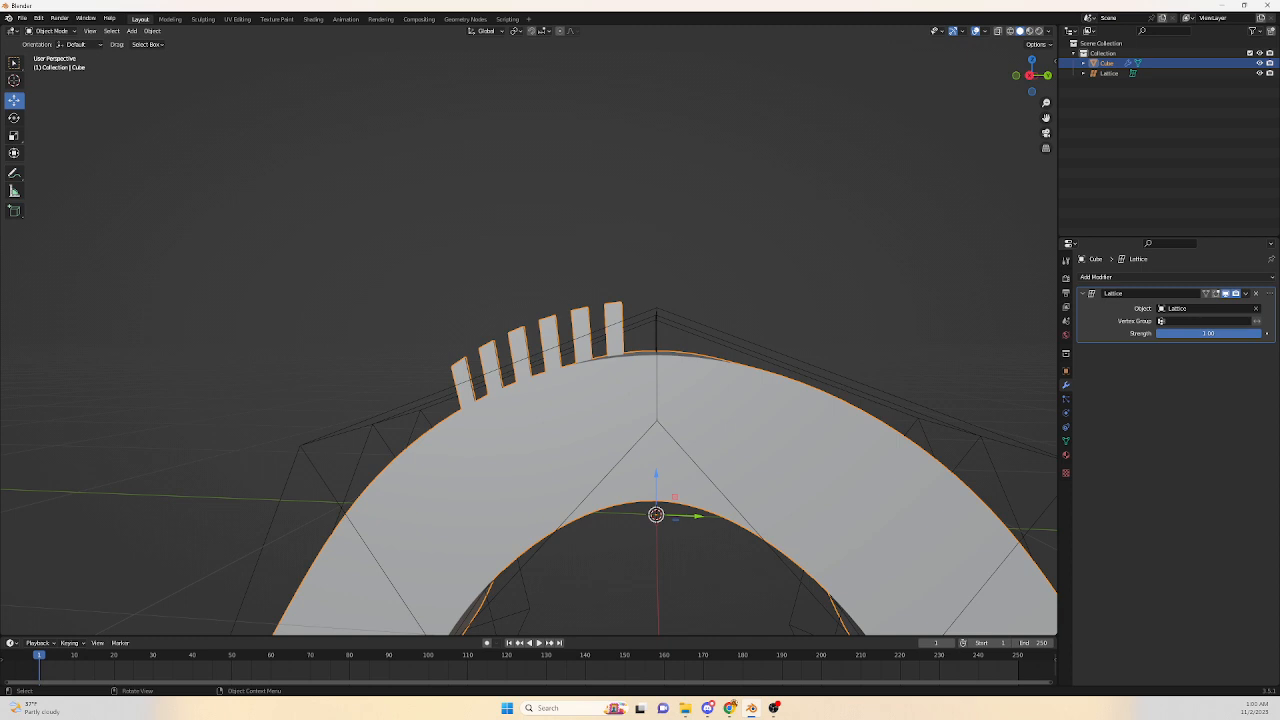
{"action": "left_click", "coordinate": [1029, 75]}
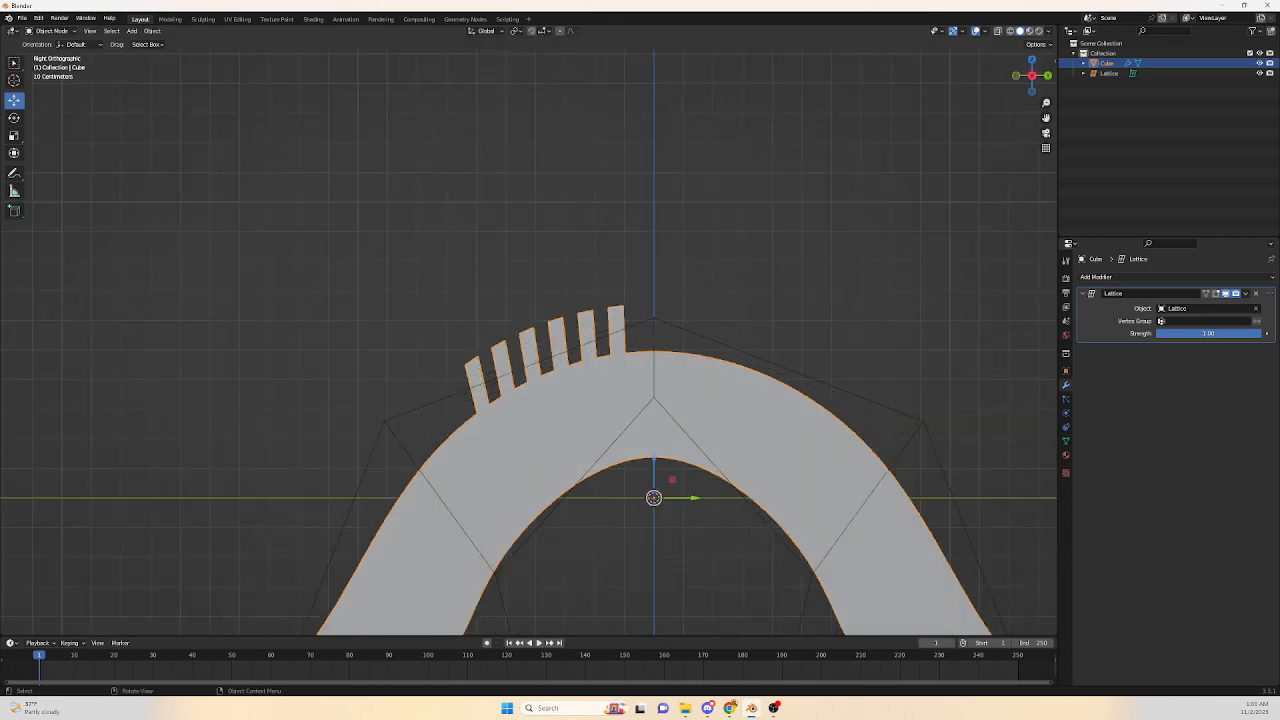
{"action": "scroll", "coordinate": [529, 342], "scroll_direction": "down", "scroll_amount": 2}
{"action": "middle_click_drag", "start_coordinate": [529, 342], "coordinate": [515, 383], "text": "shift"}
{"action": "scroll", "coordinate": [529, 342], "scroll_direction": "down", "scroll_amount": 3}
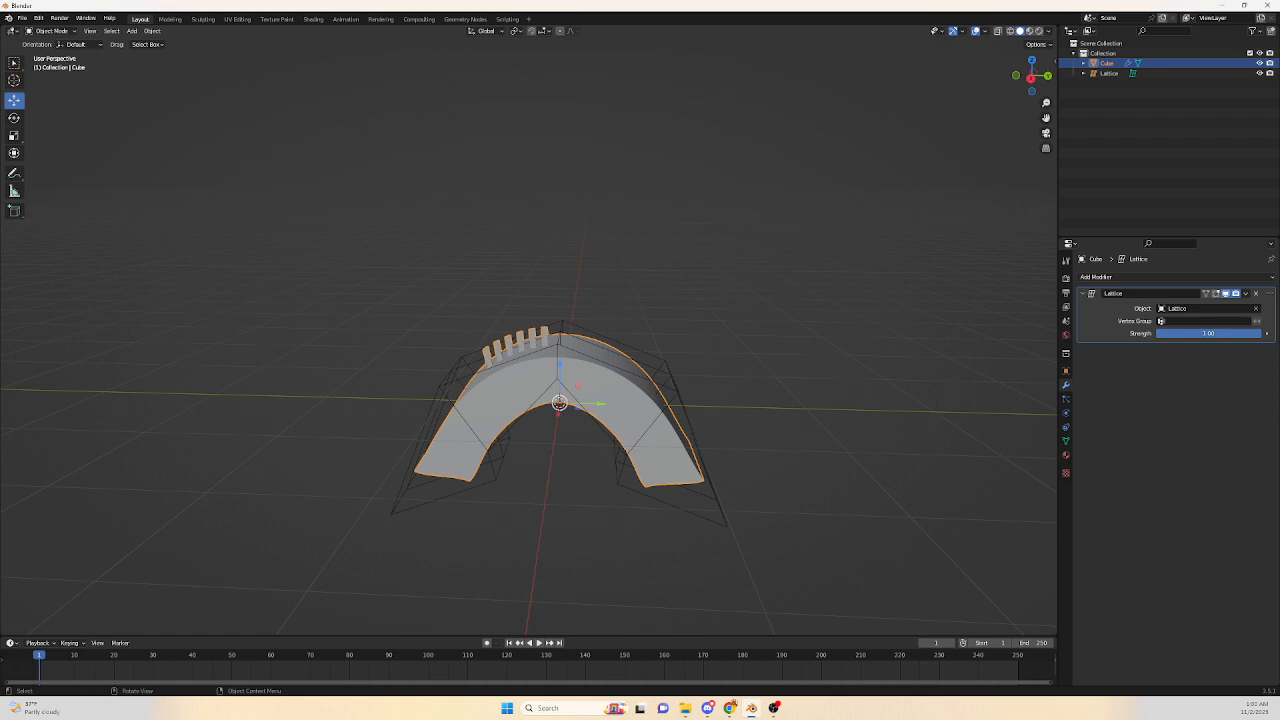
{"action": "scroll", "coordinate": [528, 340], "scroll_direction": "up", "scroll_amount": 3}
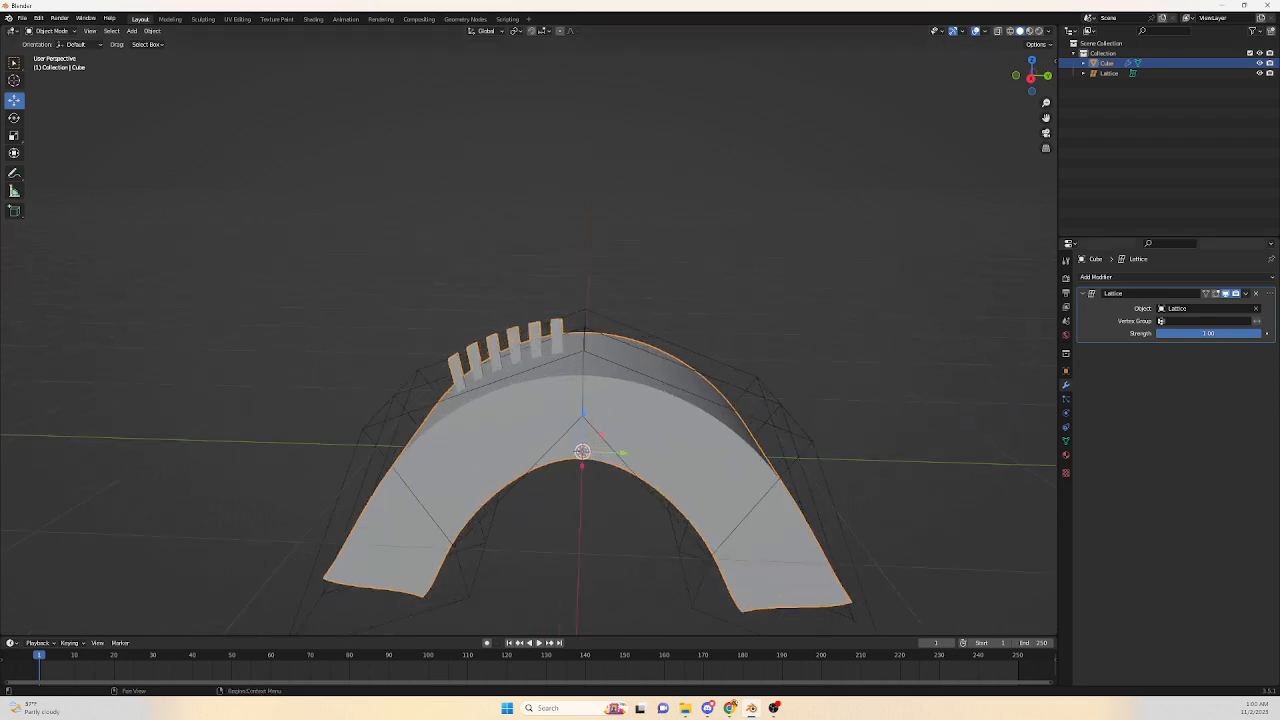